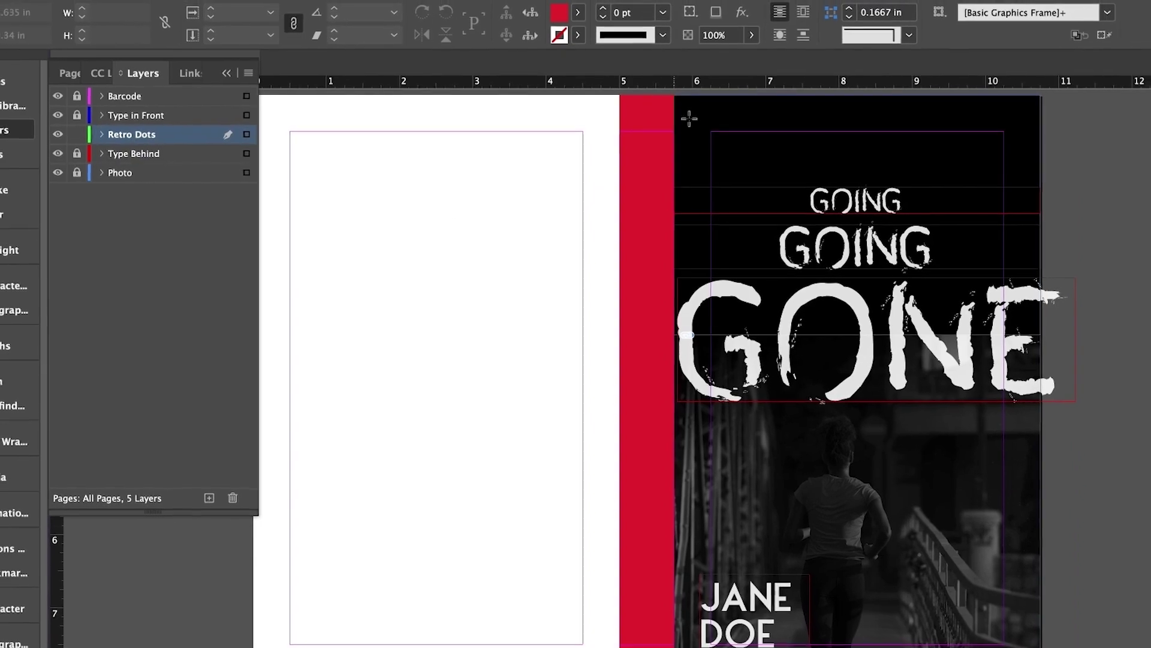
Place the halftone dot image in a frame across the back cover and rotate it.
{"action": "left_click_drag", "start_coordinate": [680, 103], "coordinate": [1040, 586]}
{"action": "key", "text": "super+d"}
{"action": "double_click", "coordinate": [678, 223]}
{"action": "key", "text": "super+alt+0"}
{"action": "left_click_drag", "start_coordinate": [1085, 218], "coordinate": [664, 129]}
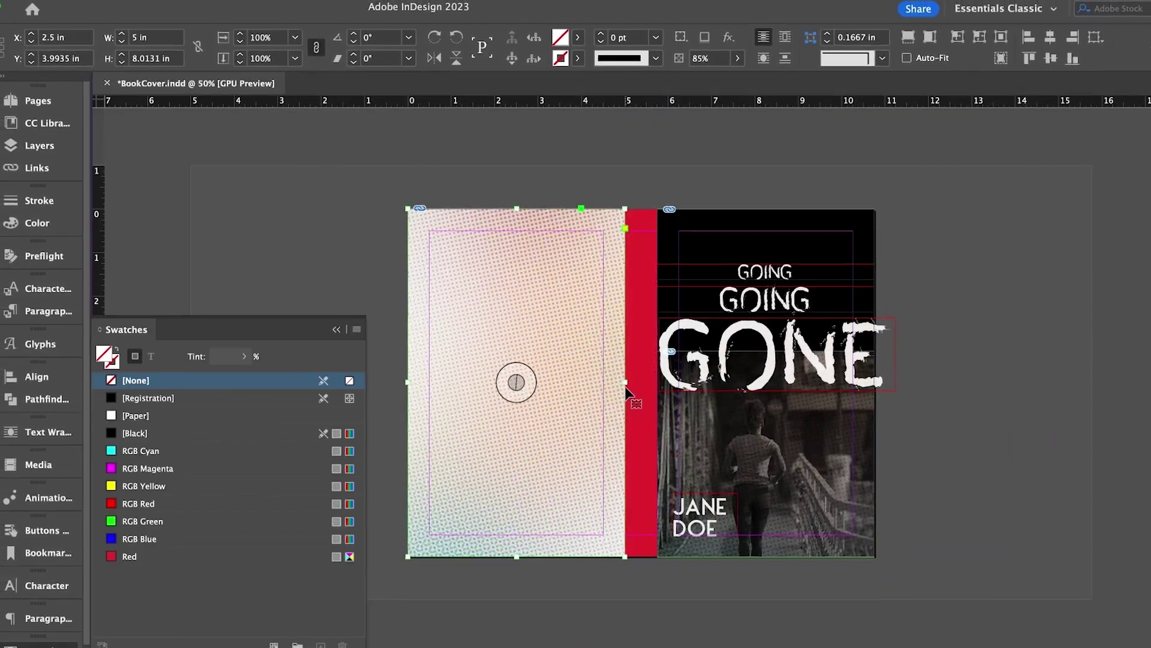
On the Type in Front layer, draw a title text frame and paste the title text.
{"action": "key", "text": "F7"}
{"action": "left_click", "coordinate": [180, 134]}
{"action": "key", "text": "t"}
{"action": "left_click_drag", "start_coordinate": [471, 290], "coordinate": [654, 379]}
{"action": "key", "text": "super+v"}
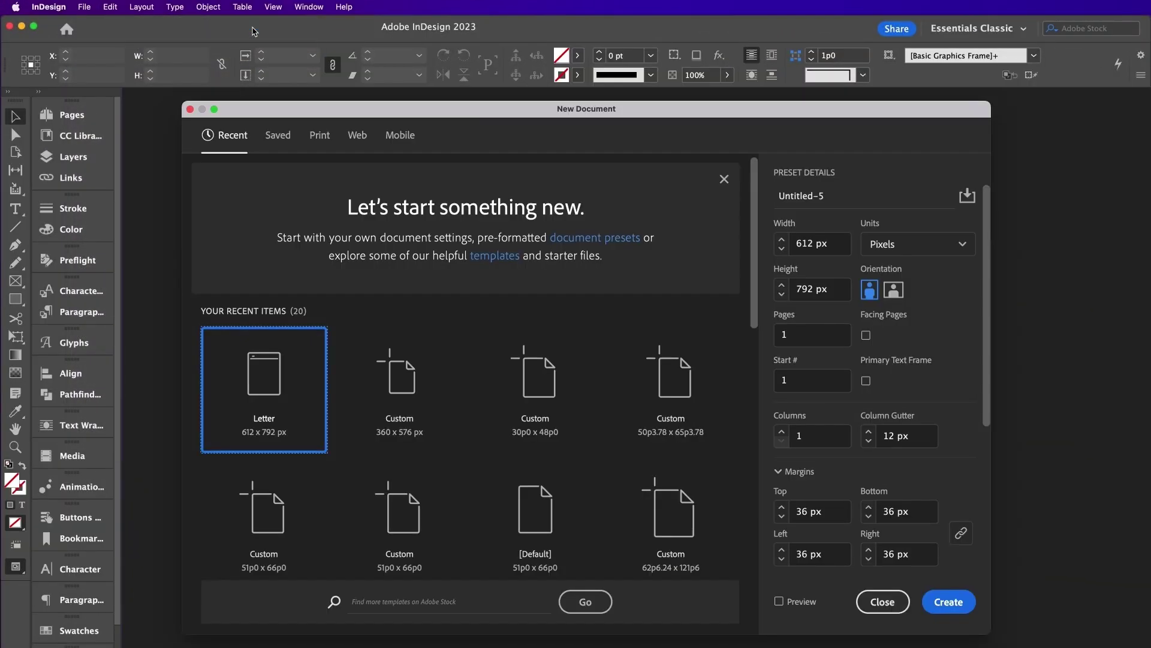
Set the new document to inches, 5 × 8 in, 16 pages with facing pages.
{"action": "left_click", "coordinate": [883, 242]}
{"action": "left_click", "coordinate": [882, 320]}
{"action": "left_click", "coordinate": [783, 244]}
{"action": "type", "text": "5"}
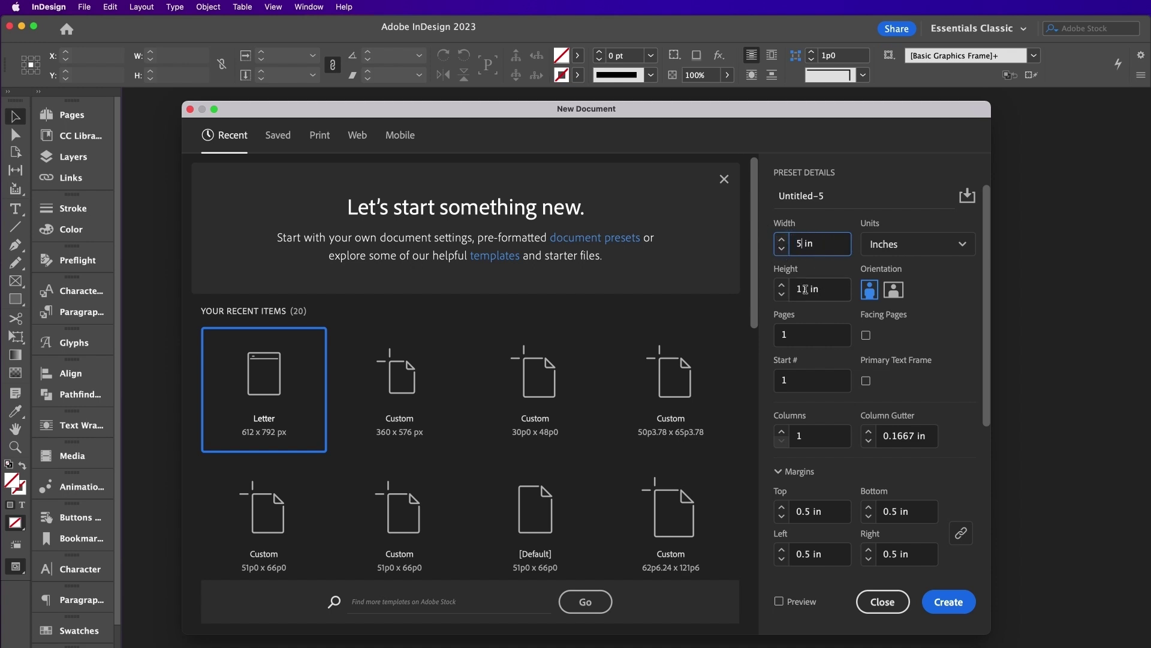
{"action": "left_click", "coordinate": [807, 290]}
{"action": "left_click", "coordinate": [813, 338]}
{"action": "type", "text": "6"}
{"action": "left_click", "coordinate": [865, 335]}
{"action": "left_click_drag", "start_coordinate": [986, 276], "coordinate": [971, 405]}
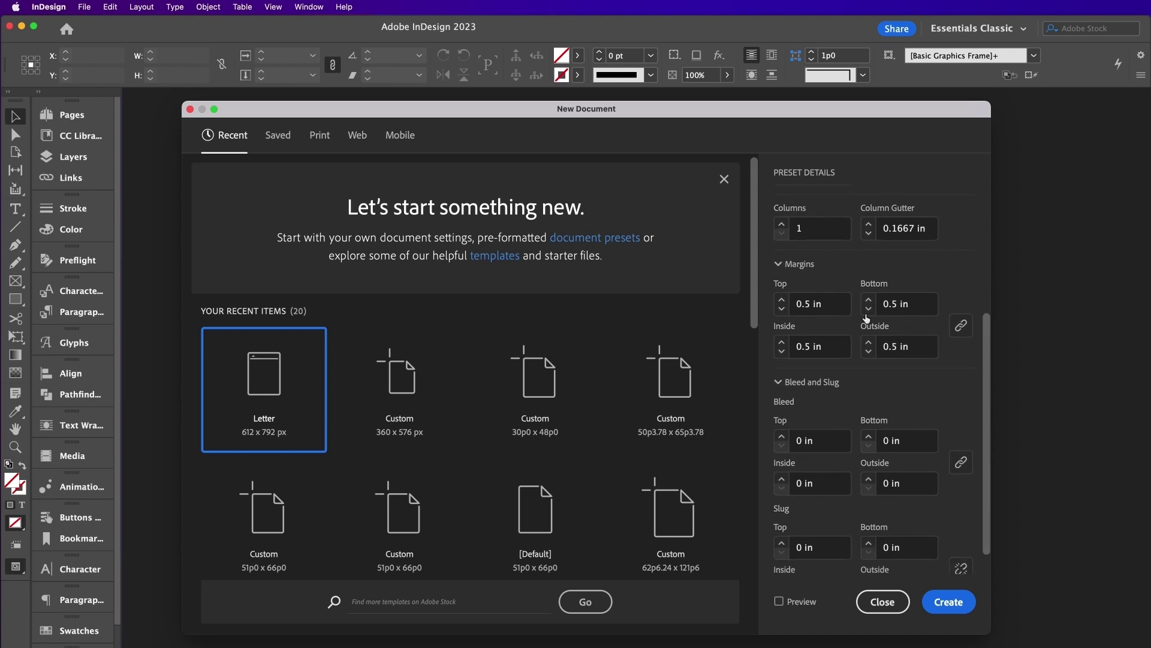
Unlink margins, set top 0.72 in, inside 0.75 in, outside 0.7 in, and create the document.
{"action": "left_click_drag", "start_coordinate": [813, 304], "coordinate": [805, 304]}
{"action": "type", "text": "72"}
{"action": "left_click", "coordinate": [813, 343]}
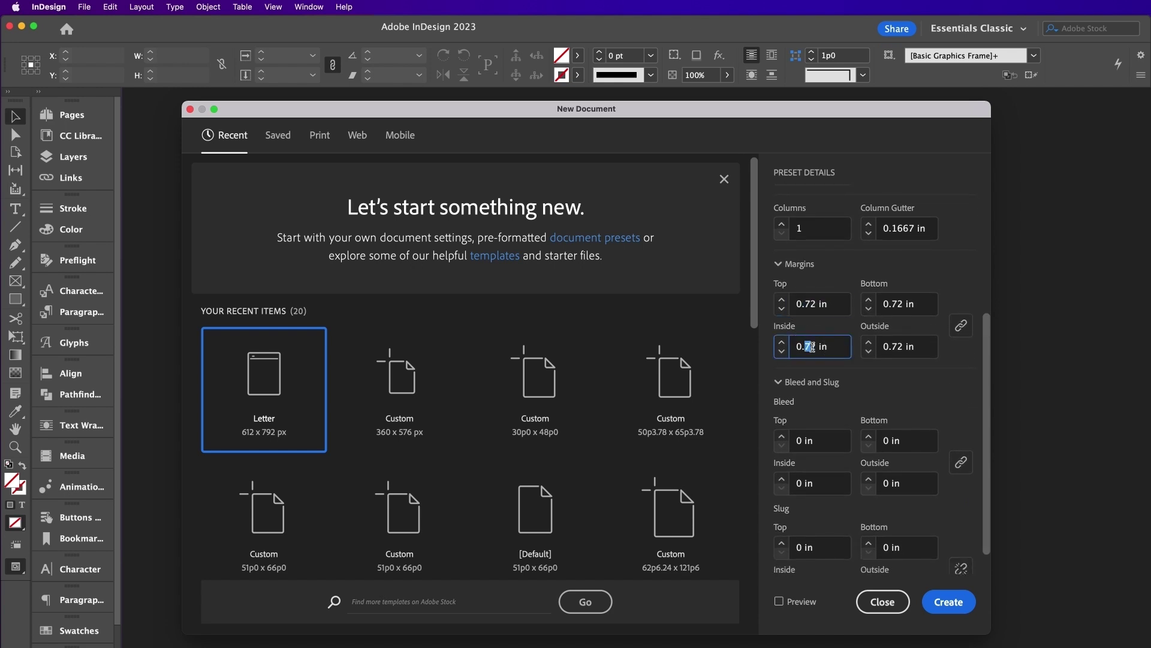
{"action": "left_click", "coordinate": [962, 326]}
{"action": "left_click_drag", "start_coordinate": [817, 346], "coordinate": [811, 346]}
{"action": "left_click", "coordinate": [900, 304]}
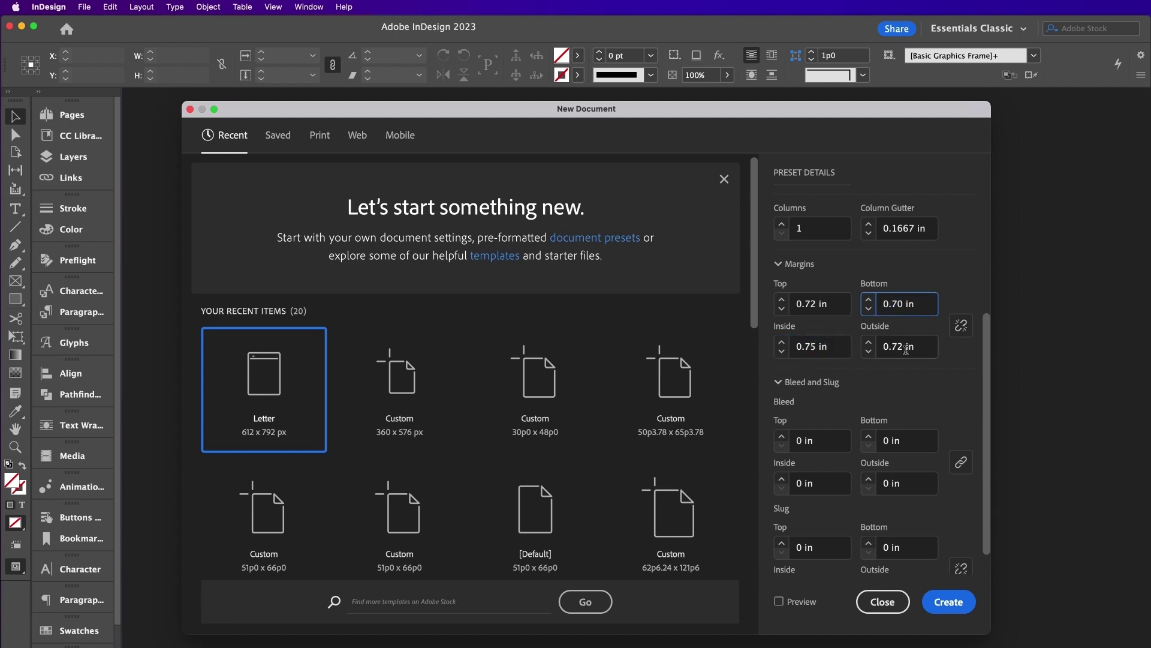
{"action": "left_click_drag", "start_coordinate": [903, 347], "coordinate": [894, 347]}
{"action": "type", "text": "7"}
{"action": "key", "text": "Return"}
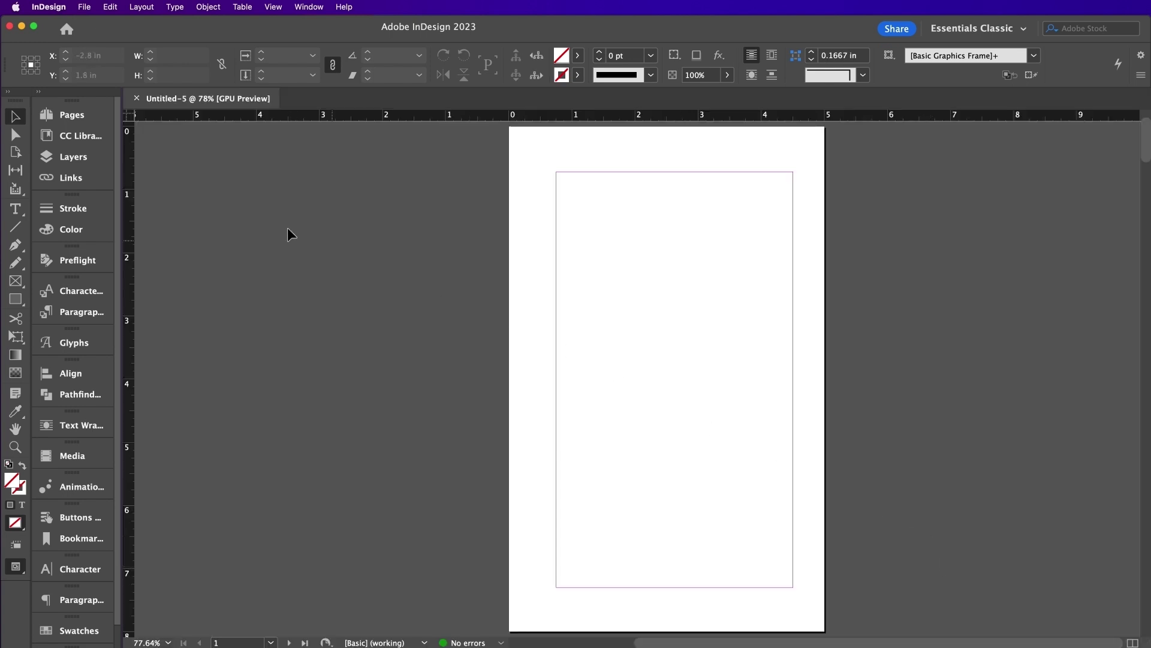
Open the A-Parent spread and add vertical guides at 5.75, 9.5 and 7.625 in.
{"action": "left_click", "coordinate": [71, 115]}
{"action": "double_click", "coordinate": [183, 153]}
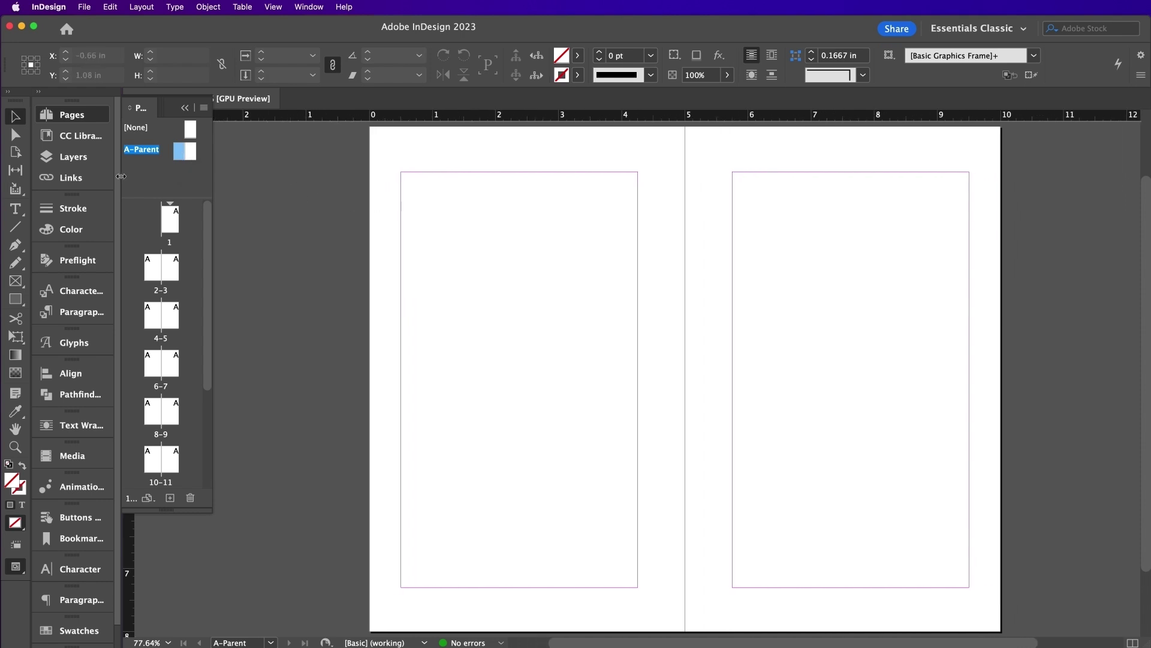
{"action": "left_click_drag", "start_coordinate": [132, 548], "coordinate": [732, 535]}
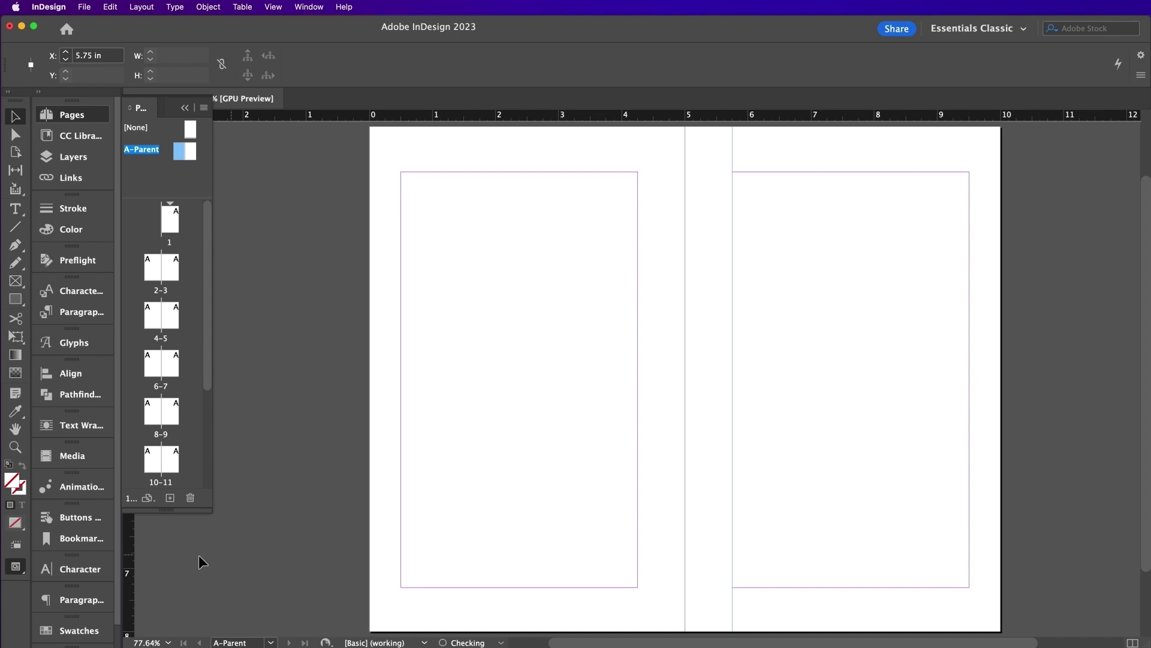
{"action": "left_click_drag", "start_coordinate": [132, 561], "coordinate": [969, 556]}
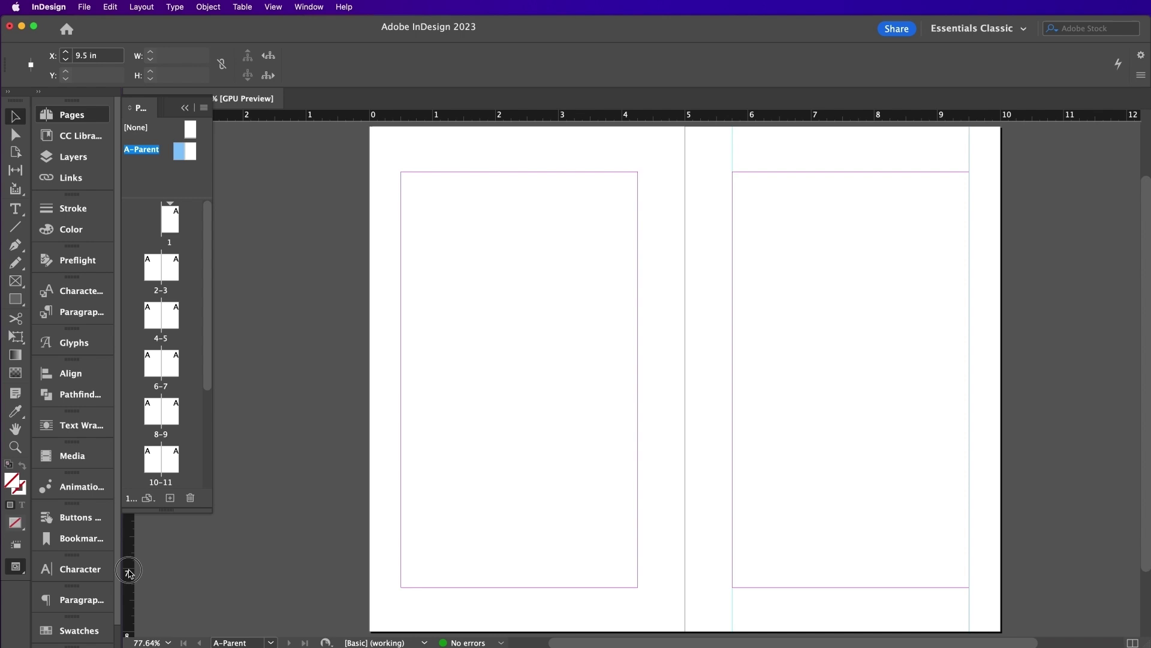
{"action": "left_click_drag", "start_coordinate": [130, 572], "coordinate": [851, 525]}
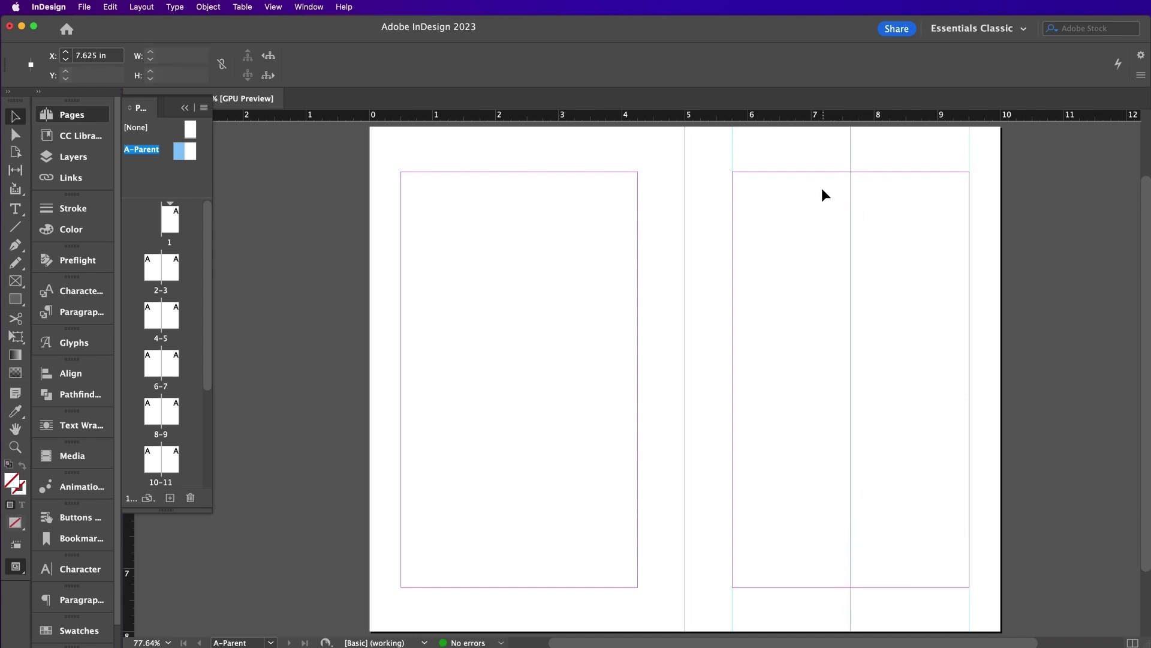
Add horizontal guides across the right page at 2.0839 in and 3.1967 in.
{"action": "left_click_drag", "start_coordinate": [813, 118], "coordinate": [810, 254]}
{"action": "left_click", "coordinate": [77, 75]}
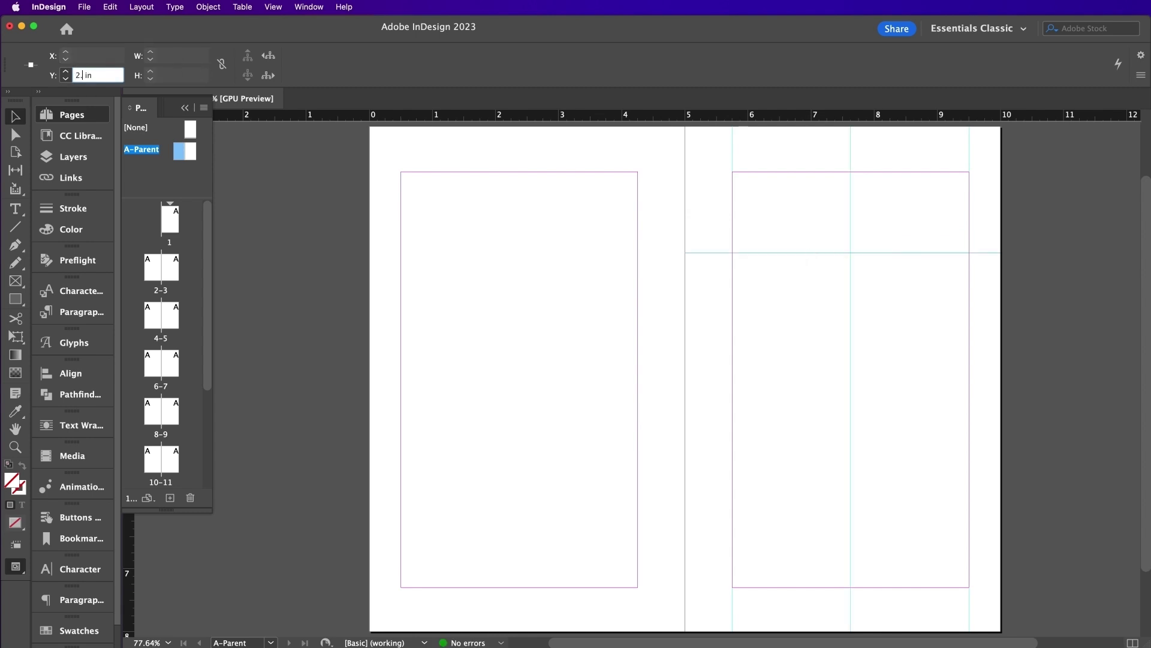
{"action": "key", "text": "Return"}
{"action": "left_click_drag", "start_coordinate": [773, 122], "coordinate": [763, 309]}
{"action": "left_click", "coordinate": [88, 76]}
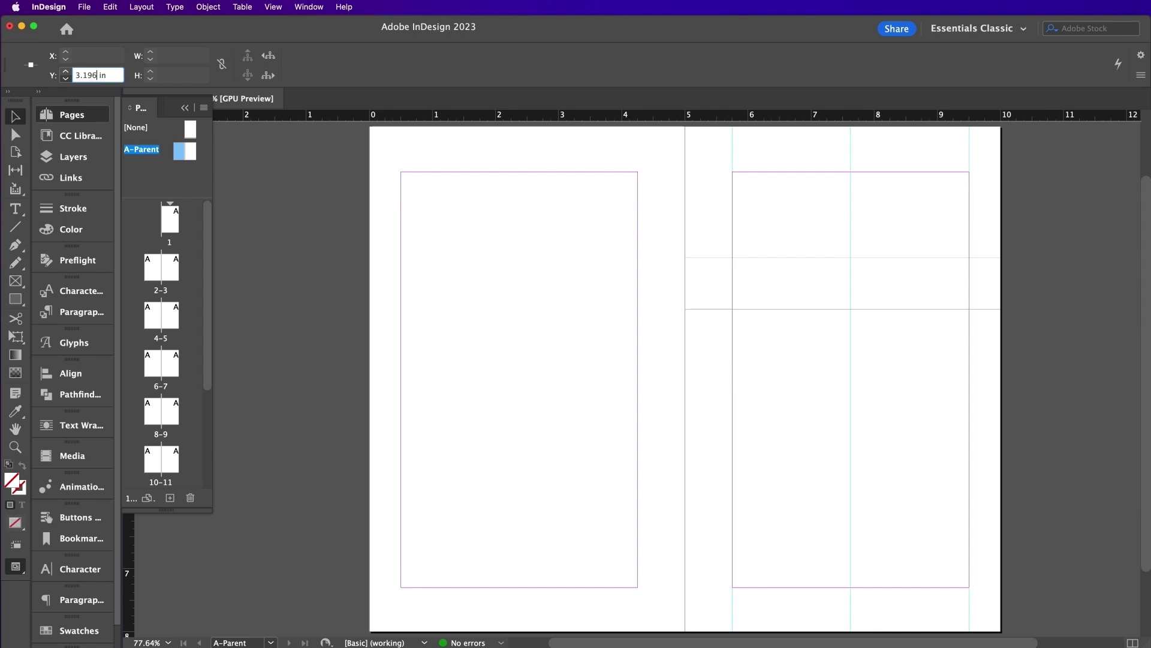
{"action": "type", "text": "3.1967"}
{"action": "key", "text": "Return"}
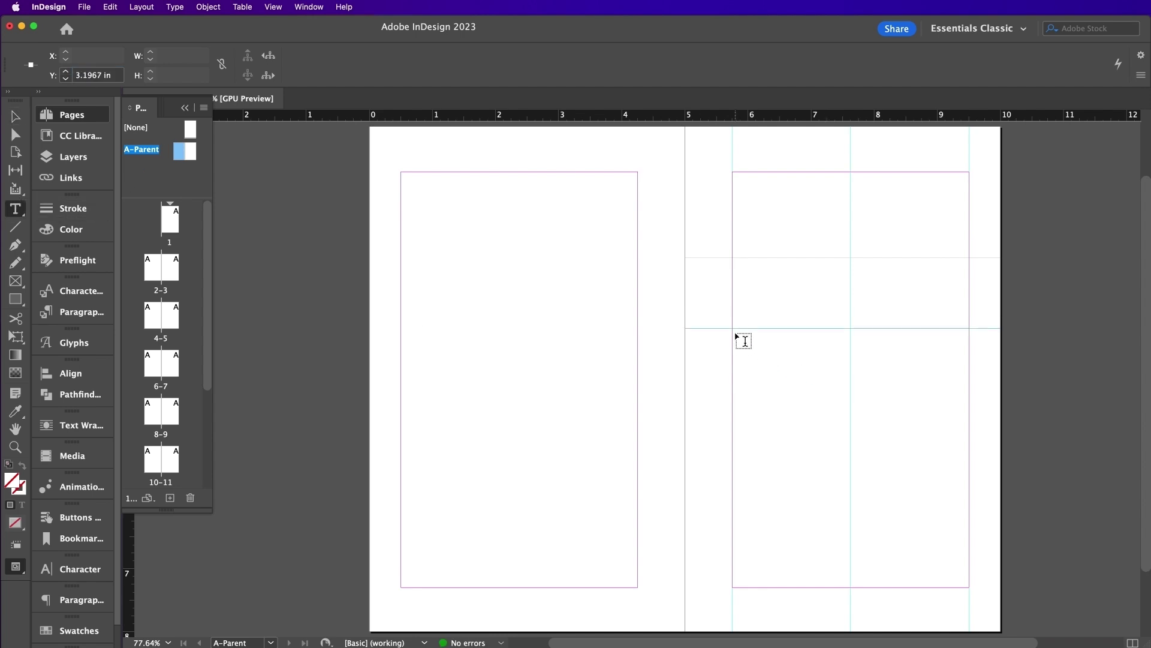
Draw a footer text frame below the right page and insert the Current Page Number marker.
{"action": "left_click_drag", "start_coordinate": [732, 328], "coordinate": [963, 587]}
{"action": "left_click", "coordinate": [733, 599]}
{"action": "left_click_drag", "start_coordinate": [734, 599], "coordinate": [968, 614]}
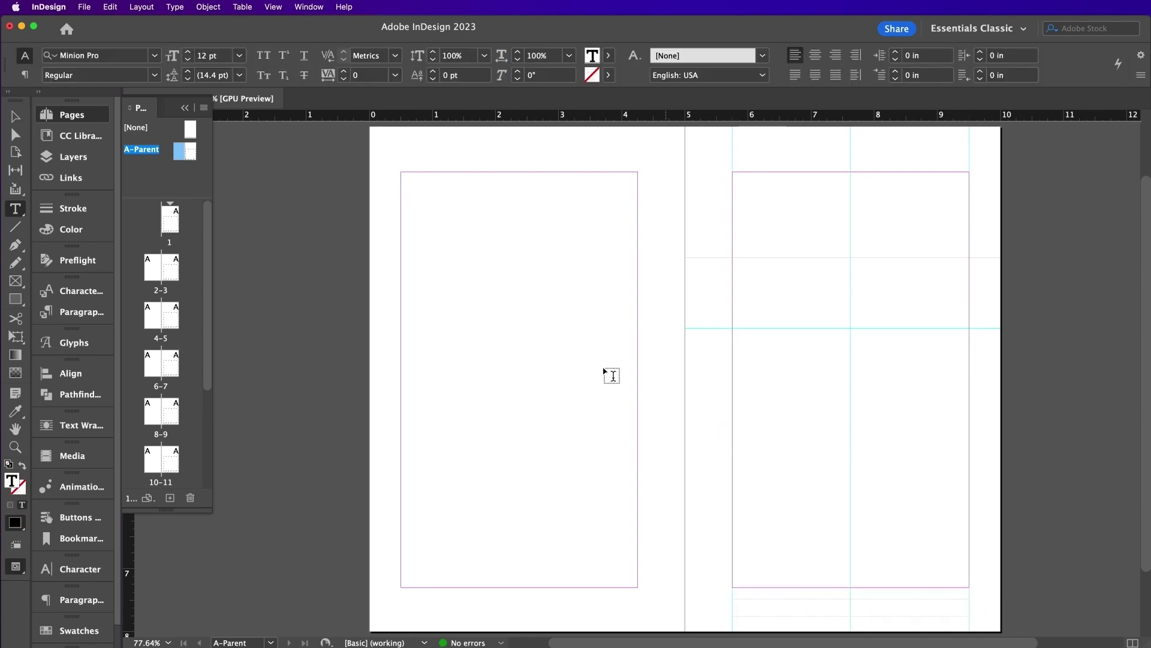
{"action": "left_click", "coordinate": [175, 7]}
{"action": "mouse_move", "coordinate": [273, 390]}
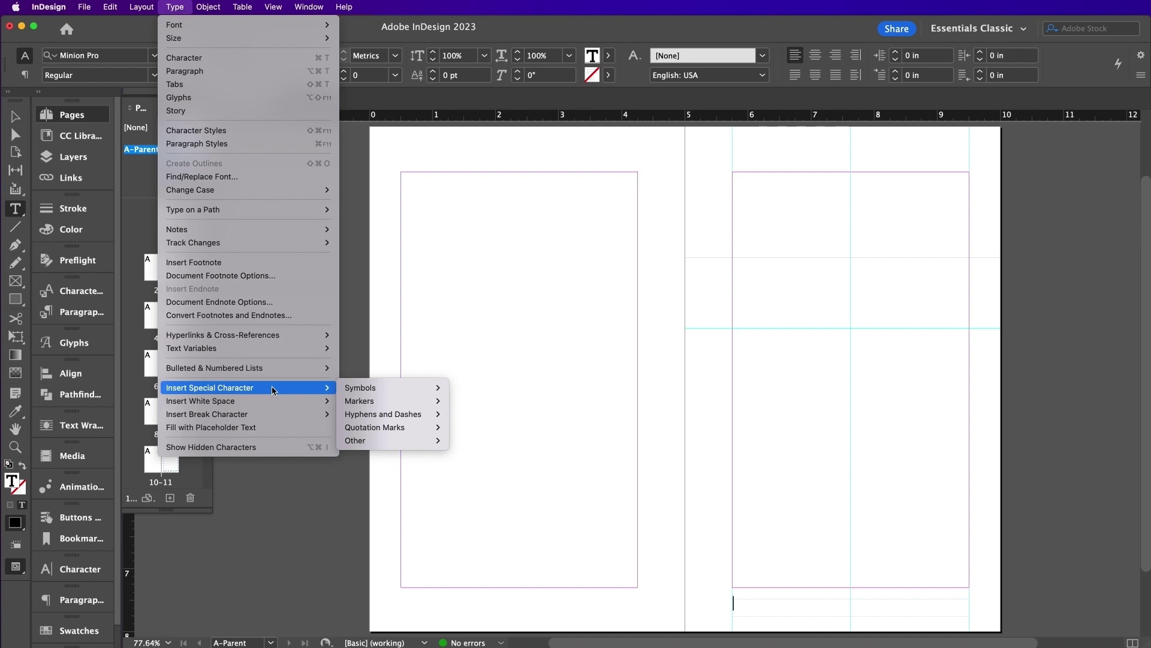
{"action": "mouse_move", "coordinate": [365, 400]}
{"action": "left_click", "coordinate": [470, 402]}
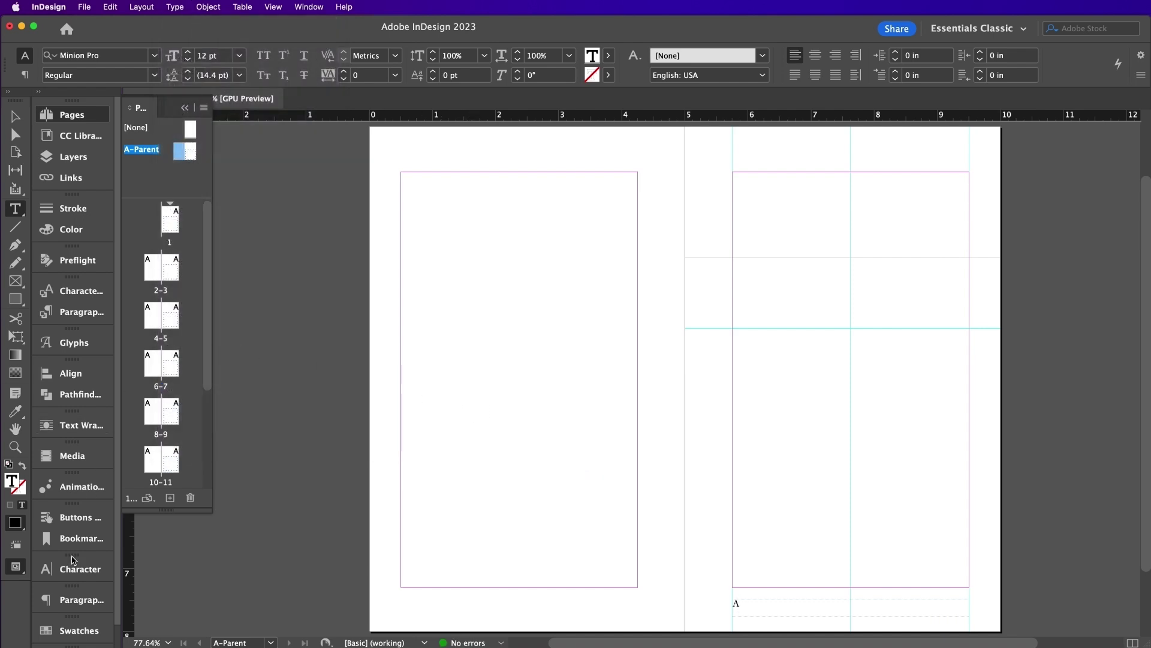
Set the page number marker in George Regular 10 pt, centred in its frame.
{"action": "left_click", "coordinate": [72, 567]}
{"action": "left_click_drag", "start_coordinate": [771, 600], "coordinate": [722, 602]}
{"action": "left_click", "coordinate": [198, 498]}
{"action": "type", "text": "GEOR"}
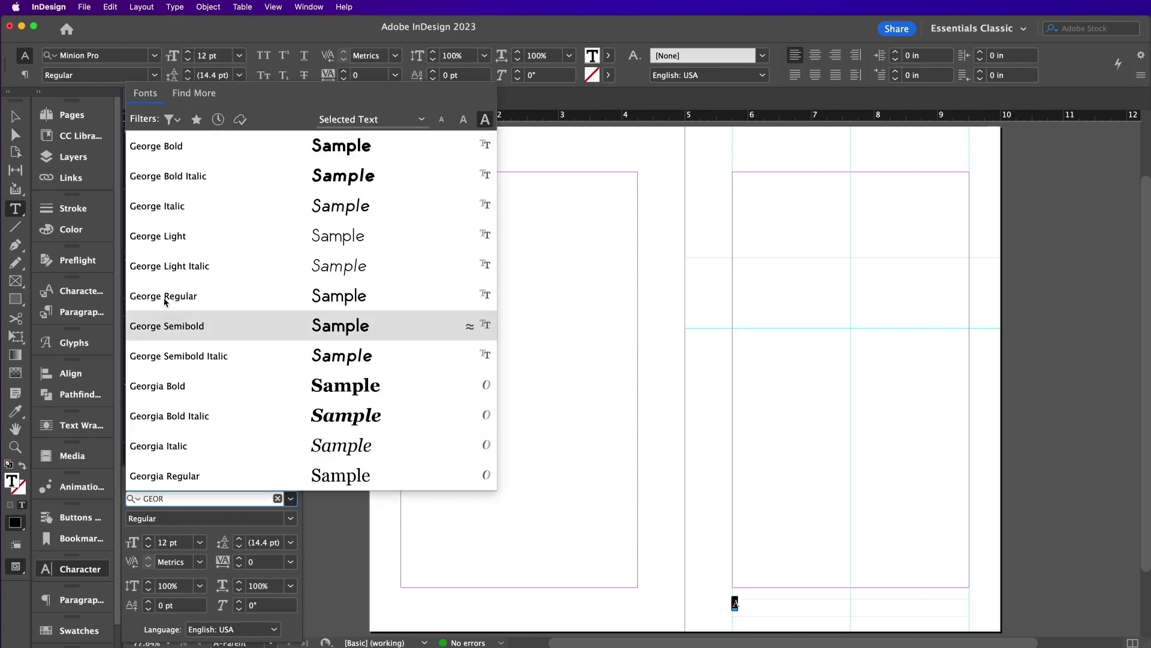
{"action": "left_click", "coordinate": [166, 302]}
{"action": "left_click", "coordinate": [94, 598]}
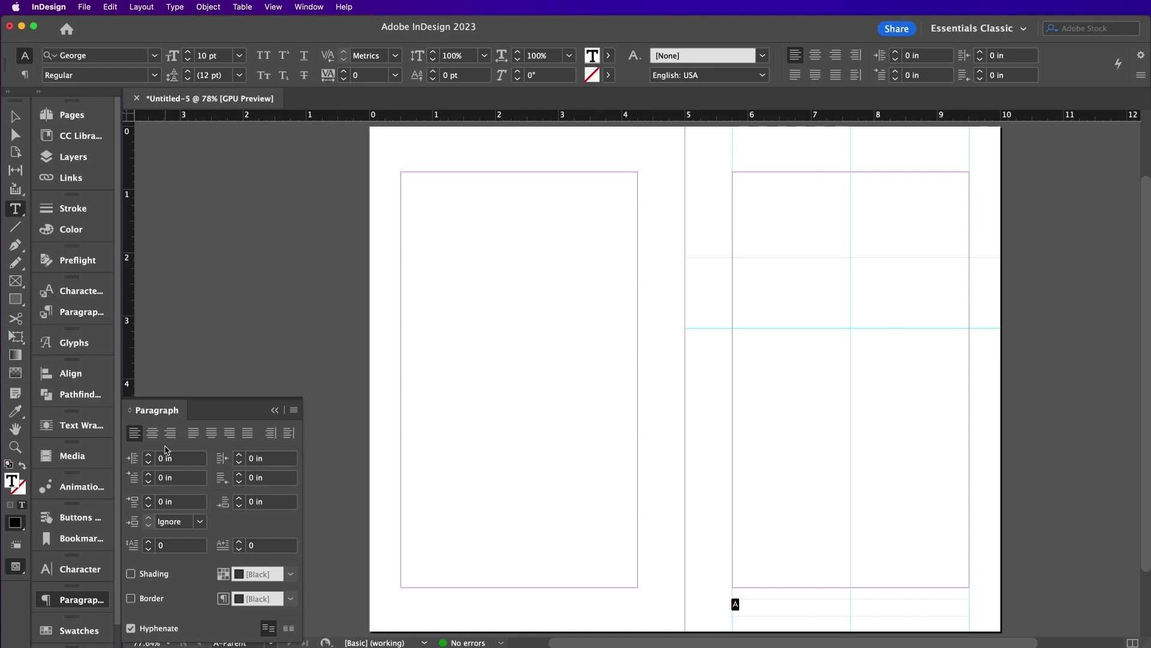
{"action": "left_click", "coordinate": [152, 433]}
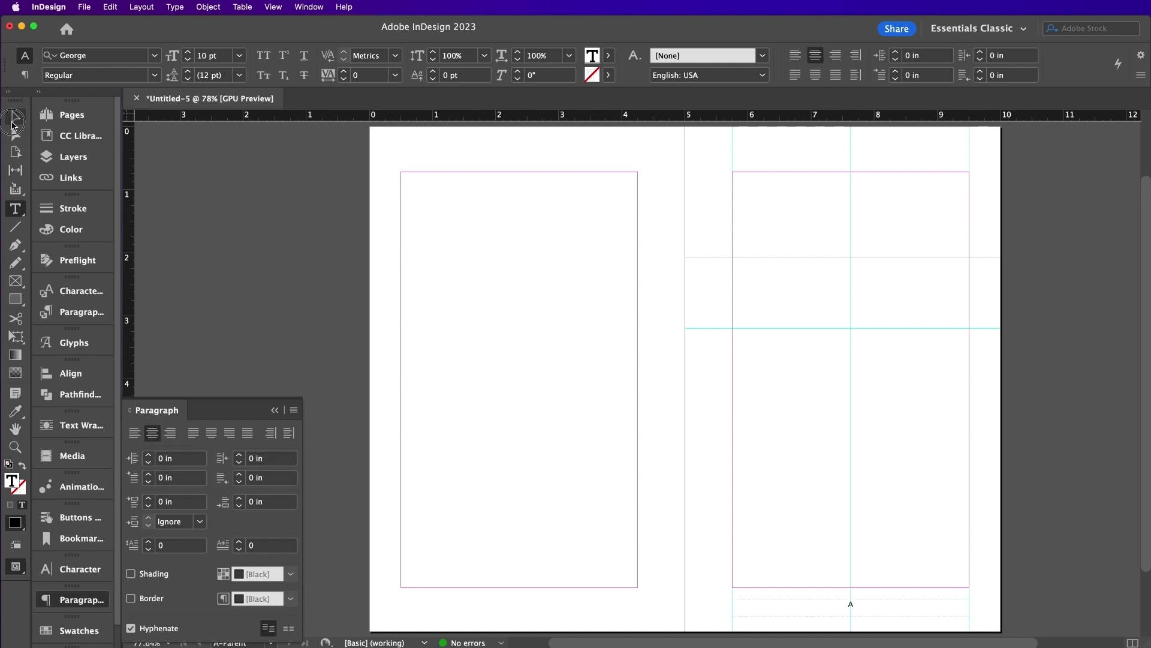
{"action": "left_click", "coordinate": [12, 122]}
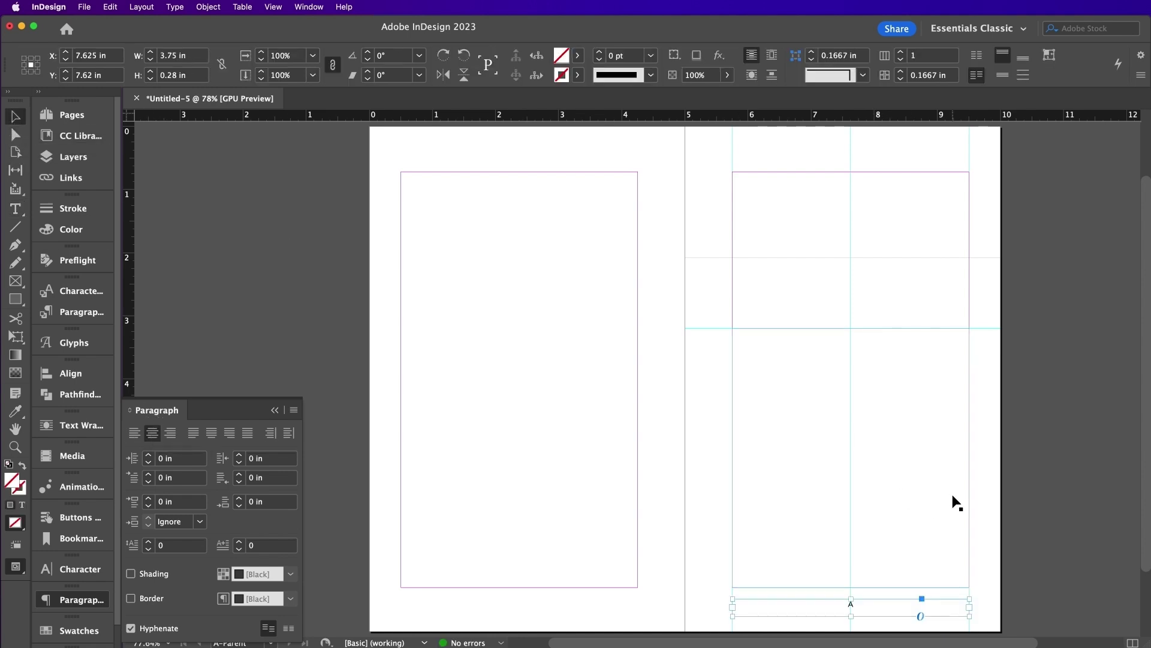
Rename A-Parent to 'A-Parent – Opening Page of Chapter' in Parent Options.
{"action": "left_click", "coordinate": [75, 114]}
{"action": "right_click", "coordinate": [191, 157]}
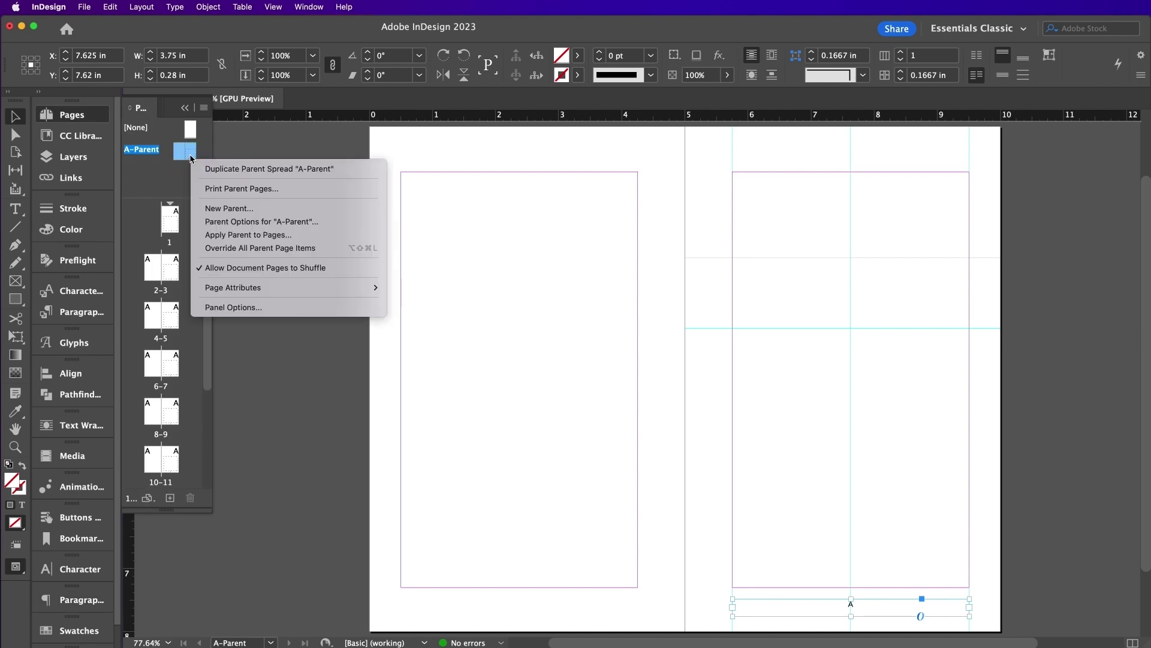
{"action": "left_click", "coordinate": [235, 221]}
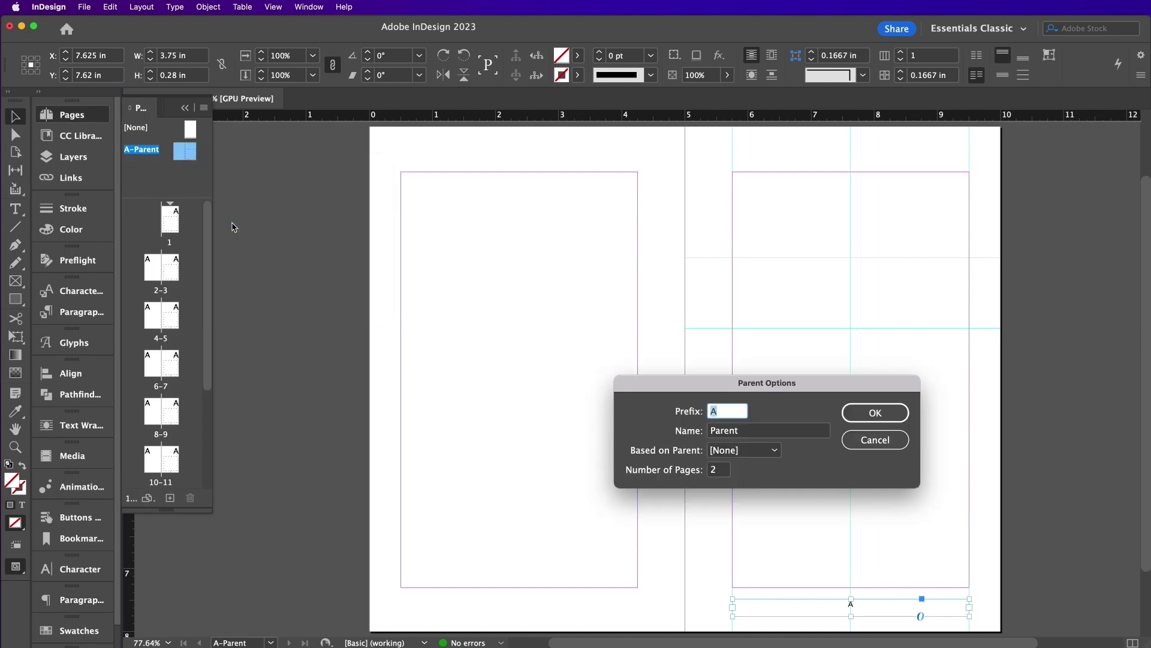
{"action": "left_click", "coordinate": [749, 430]}
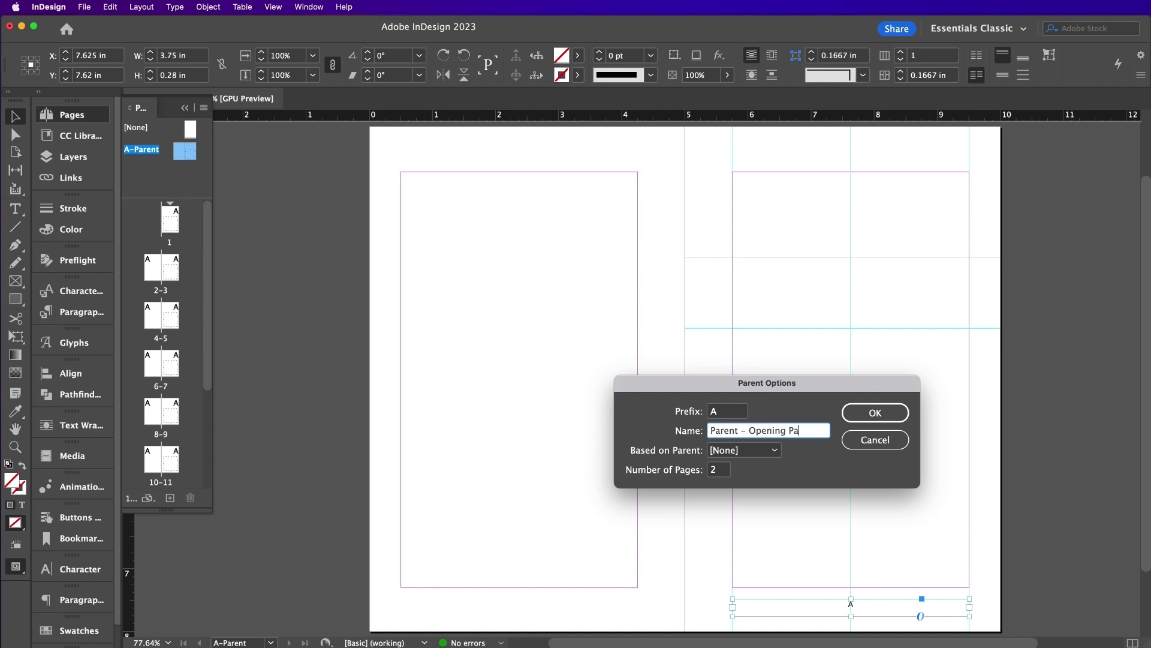
{"action": "type", "text": "– Opening Page of Chapter"}
{"action": "left_click", "coordinate": [858, 417]}
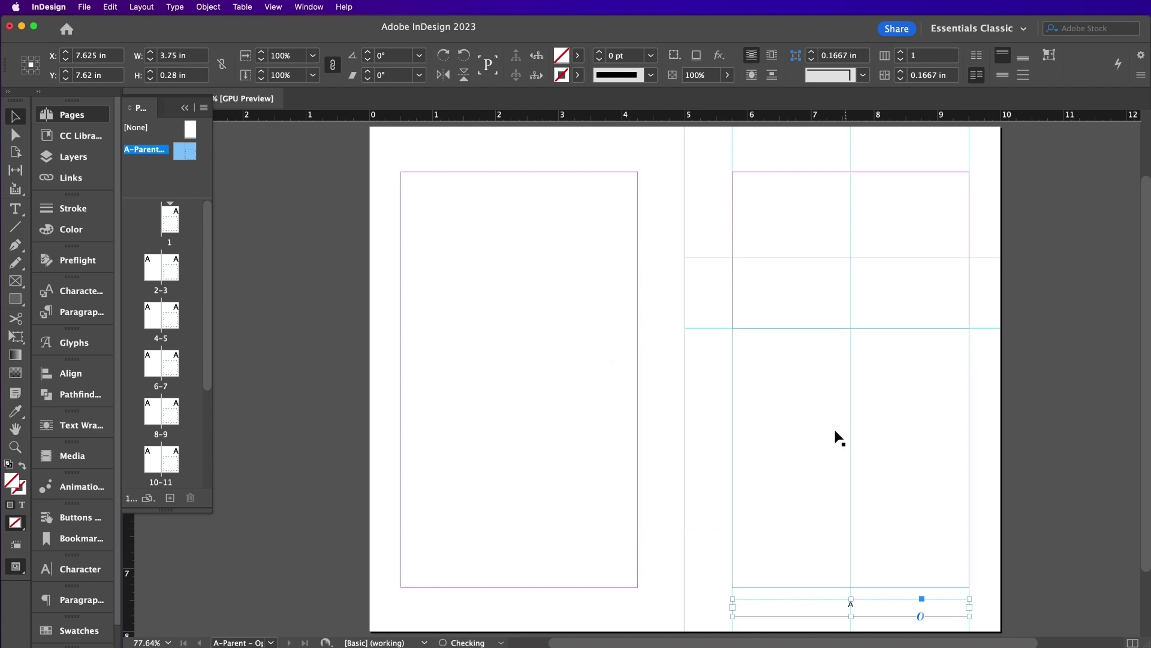
Create a new B-Parent spread named 'Body of Chapter'.
{"action": "right_click", "coordinate": [192, 153]}
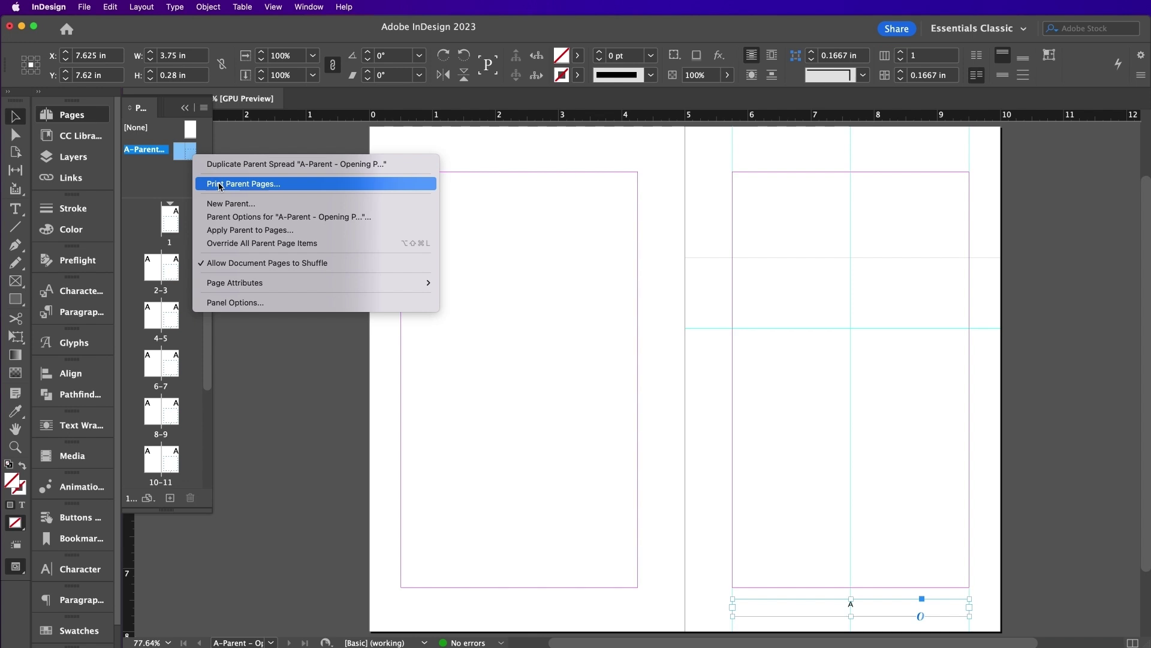
{"action": "left_click", "coordinate": [219, 201]}
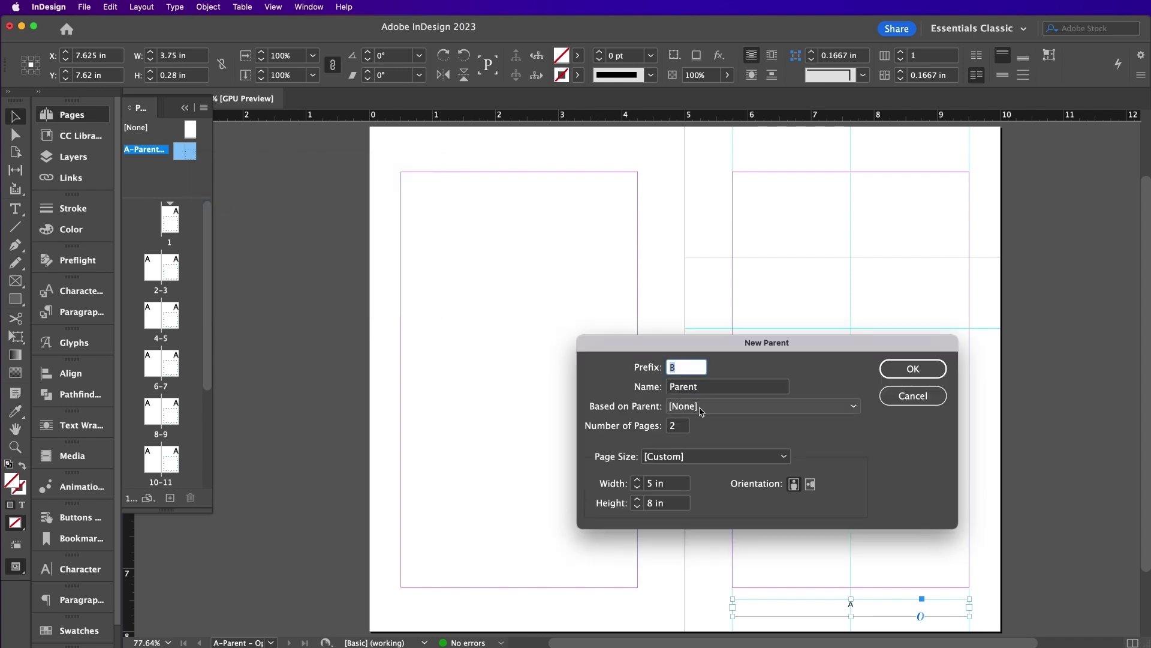
{"action": "left_click", "coordinate": [715, 389]}
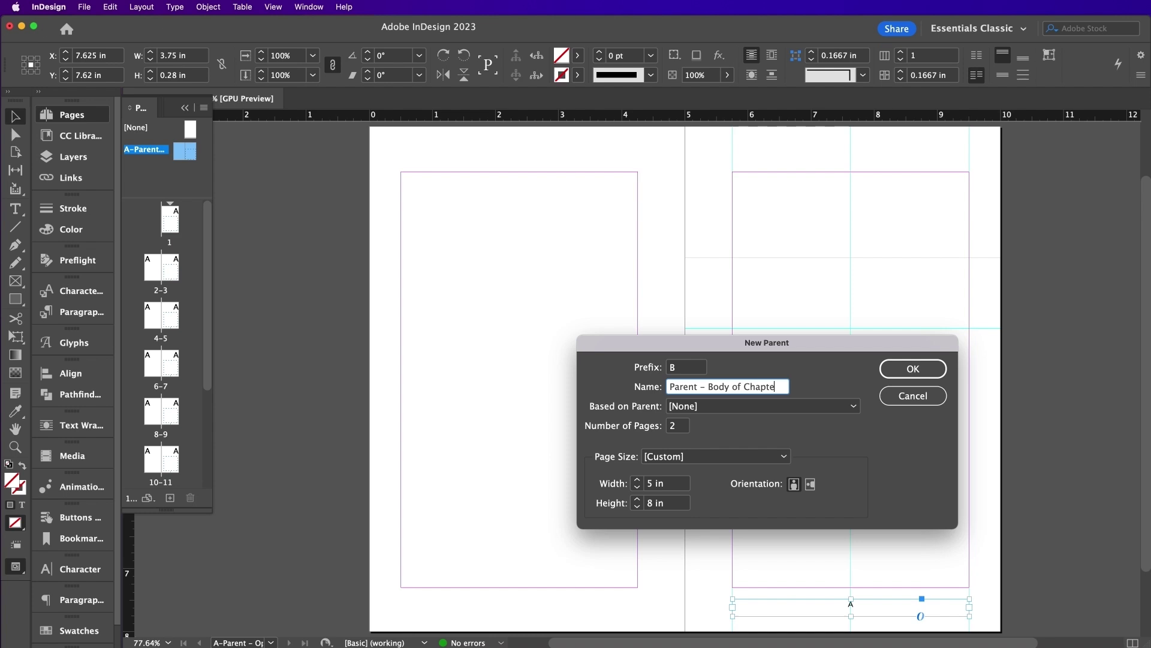
{"action": "left_click", "coordinate": [891, 373]}
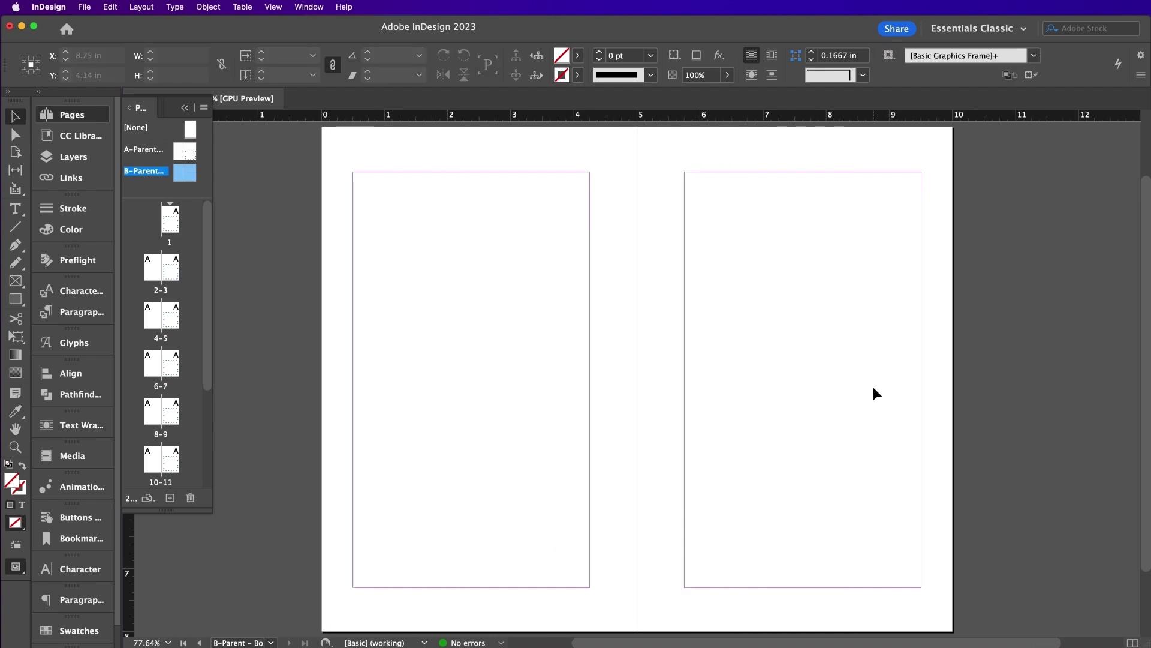
Paste the A-Parent page-number footer in place on both B-Parent pages.
{"action": "double_click", "coordinate": [184, 151]}
{"action": "left_click", "coordinate": [711, 606]}
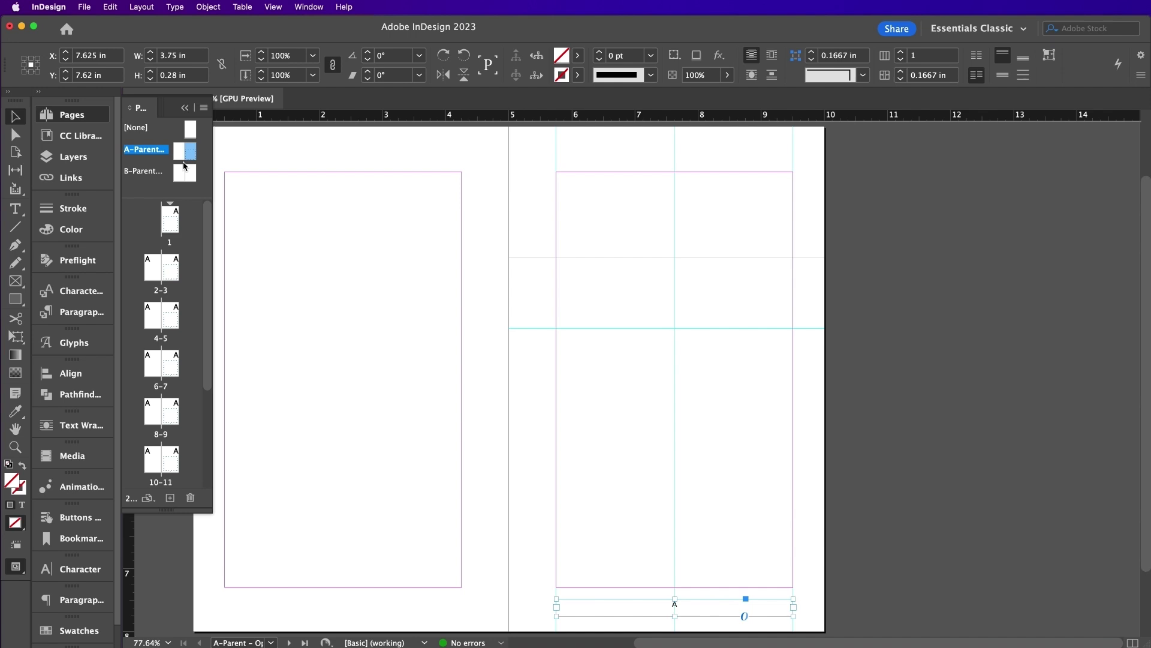
{"action": "double_click", "coordinate": [185, 170]}
{"action": "left_click", "coordinate": [110, 7]}
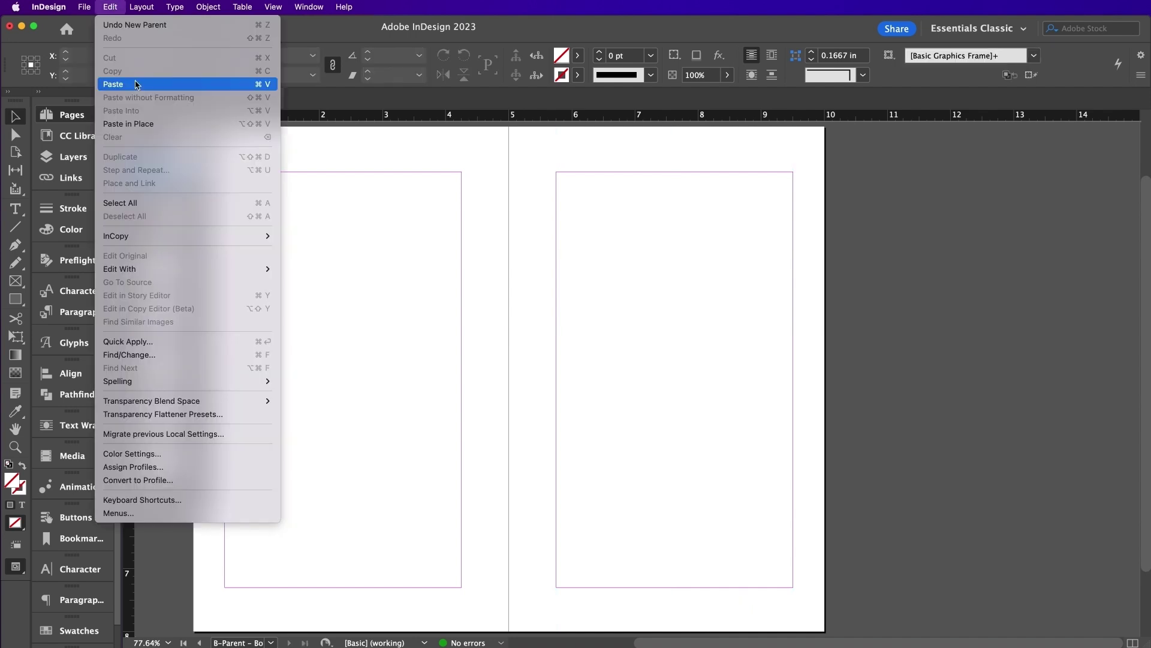
{"action": "left_click", "coordinate": [132, 129]}
{"action": "scroll", "coordinate": [616, 411], "scroll_direction": "left", "scroll_amount": 3}
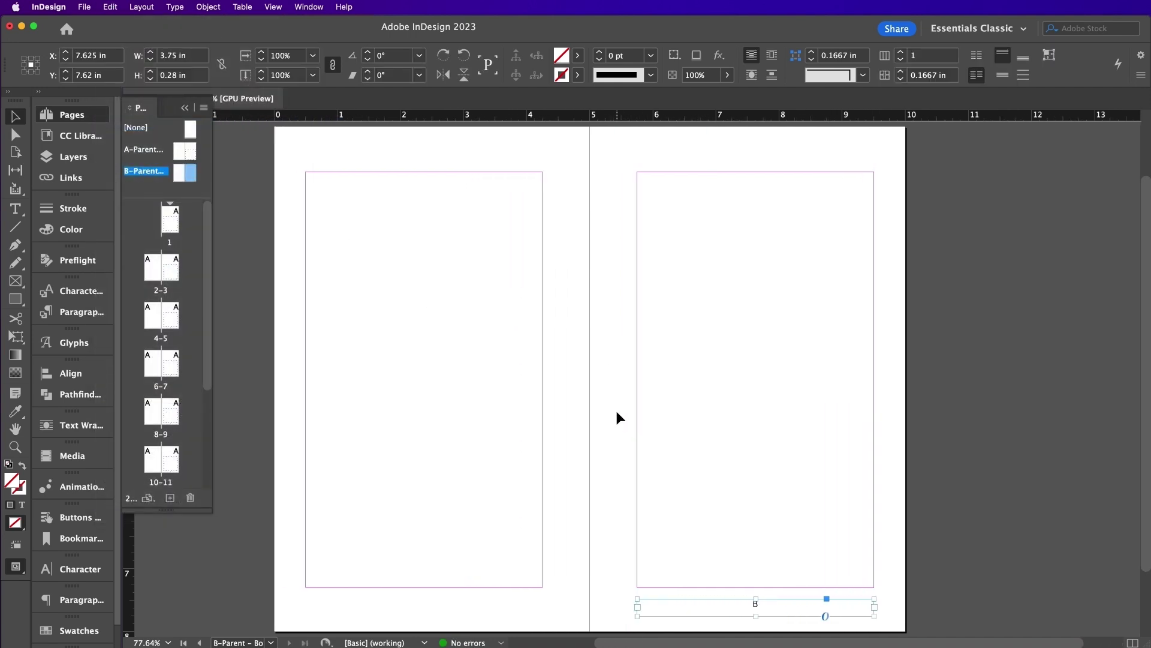
{"action": "left_click", "coordinate": [110, 7]}
{"action": "left_click", "coordinate": [132, 124]}
{"action": "left_click_drag", "start_coordinate": [807, 609], "coordinate": [481, 610]}
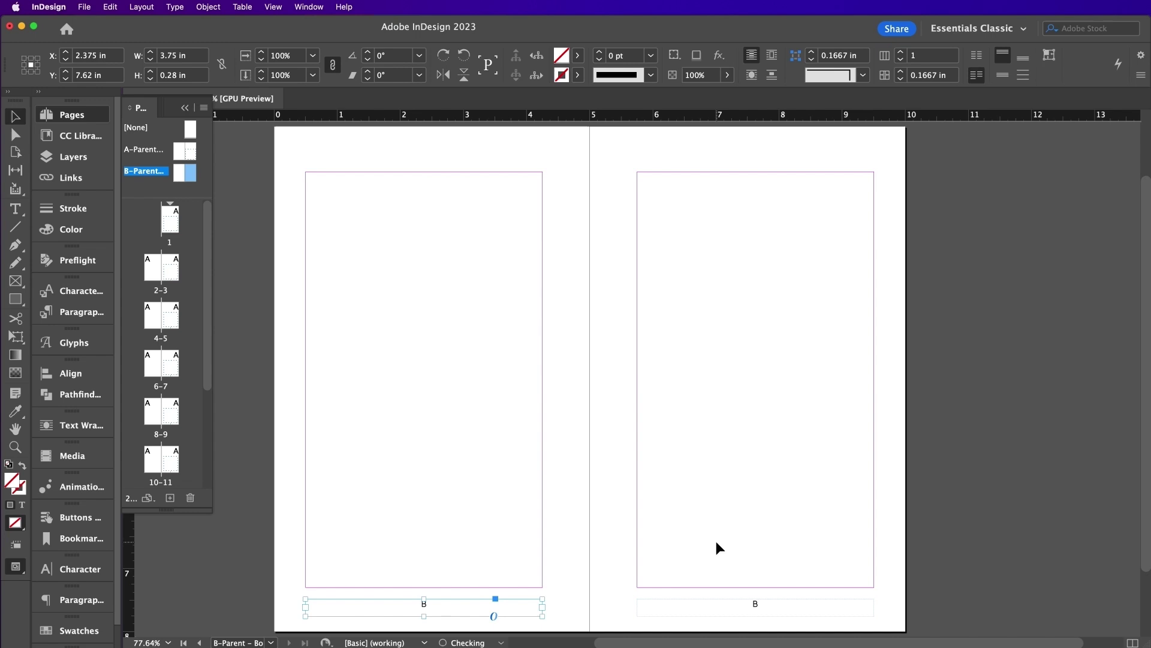
Draw text frames filling the margins of the left and right B-Parent pages.
{"action": "left_click", "coordinate": [454, 301]}
{"action": "left_click", "coordinate": [16, 209]}
{"action": "left_click_drag", "start_coordinate": [315, 179], "coordinate": [543, 587]}
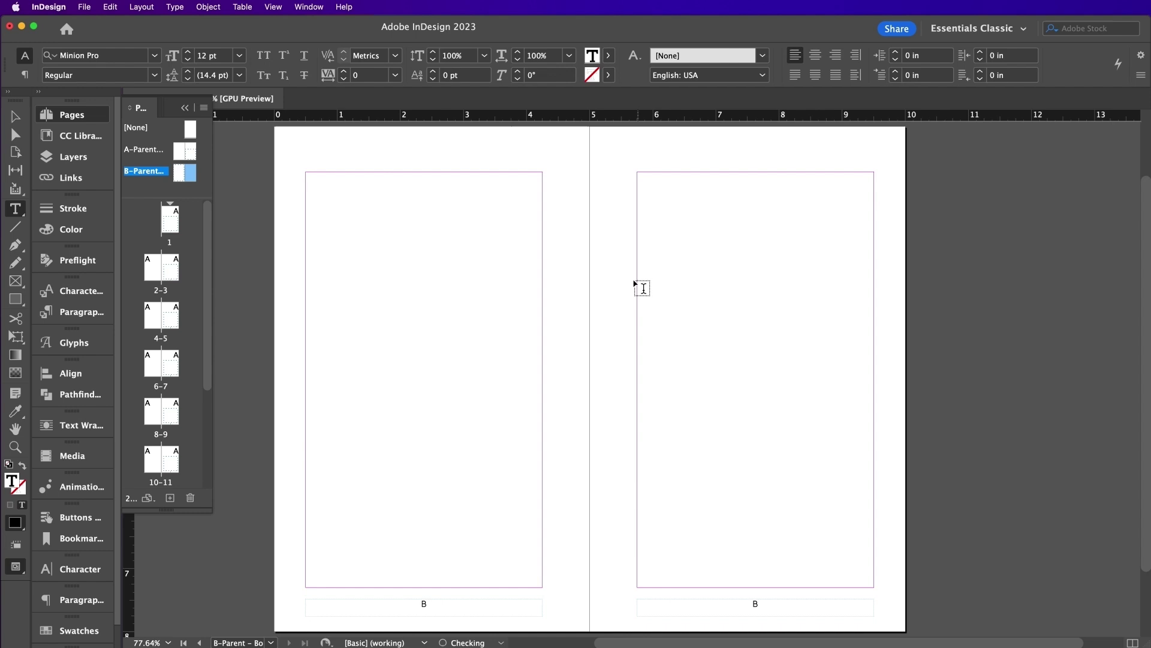
{"action": "left_click_drag", "start_coordinate": [640, 174], "coordinate": [875, 586]}
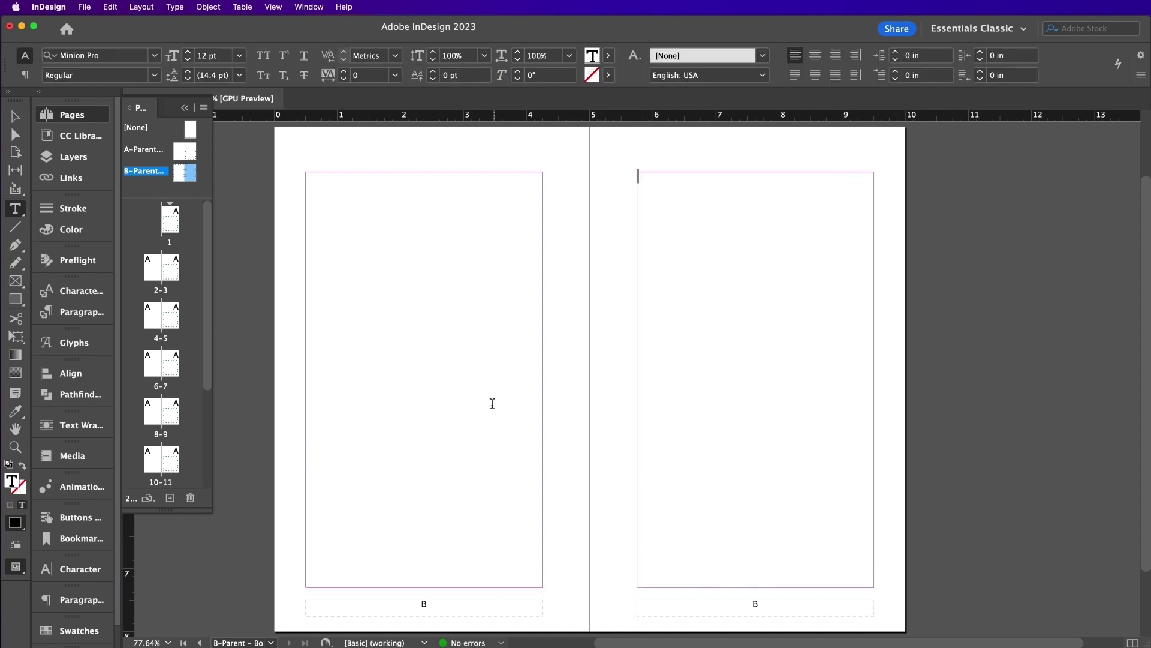
{"action": "key", "text": "Escape"}
{"action": "left_click", "coordinate": [513, 532]}
{"action": "left_click", "coordinate": [736, 451]}
Show text threads and draw a header frame across the left page's top margin.
{"action": "left_click", "coordinate": [272, 6]}
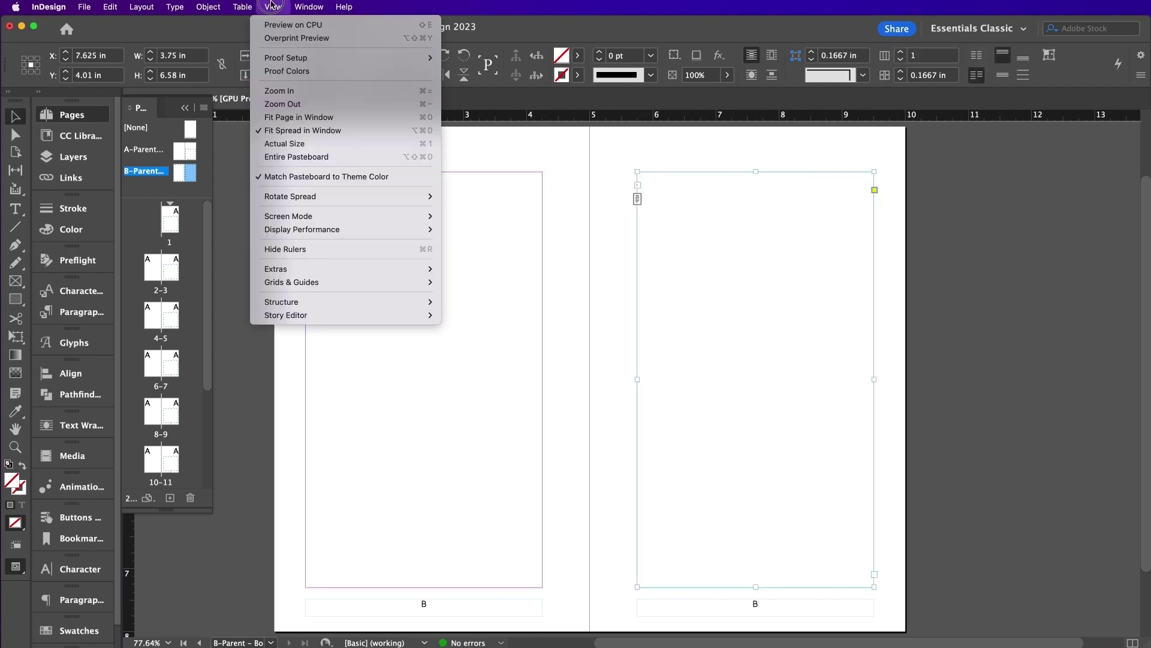
{"action": "mouse_move", "coordinate": [362, 277]}
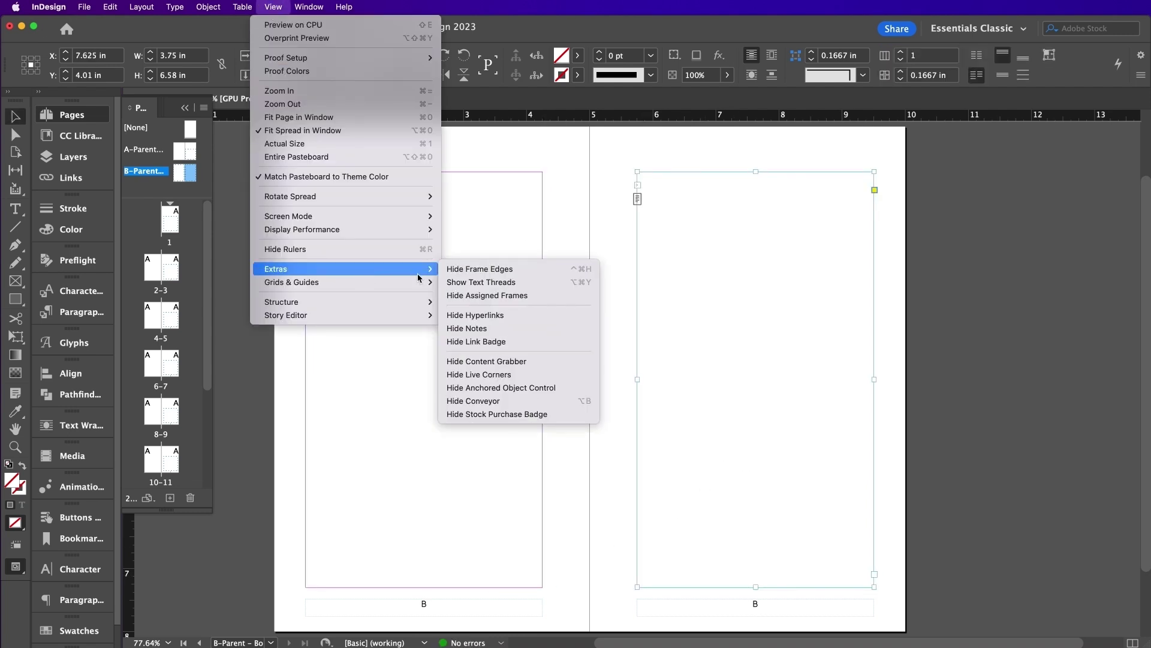
{"action": "left_click", "coordinate": [473, 282]}
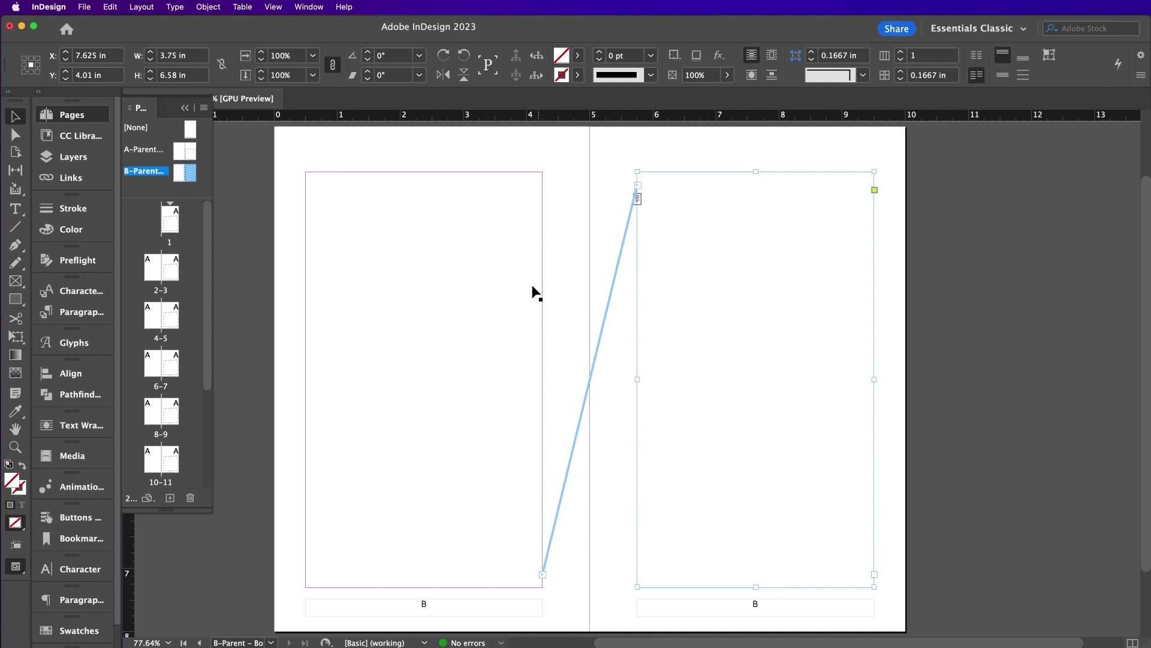
{"action": "key", "text": "t"}
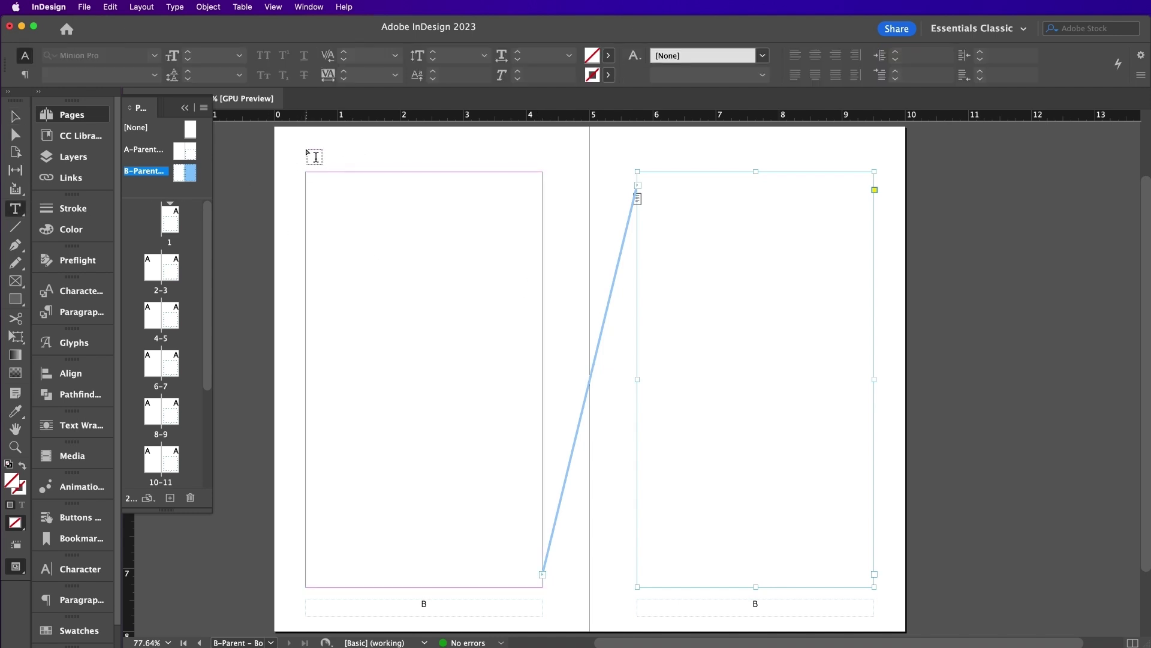
{"action": "left_click_drag", "start_coordinate": [306, 150], "coordinate": [545, 161]}
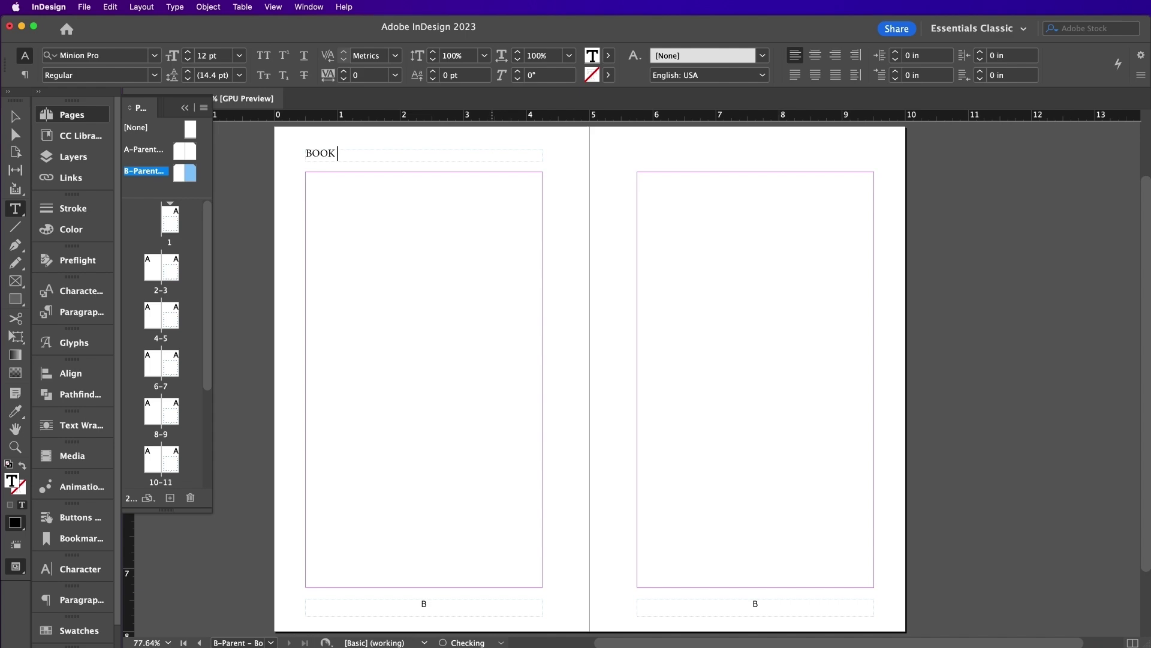
Set BOOK TITLE in George Regular 9 pt centred, and paste a copy onto the right page.
{"action": "key", "text": "super+a"}
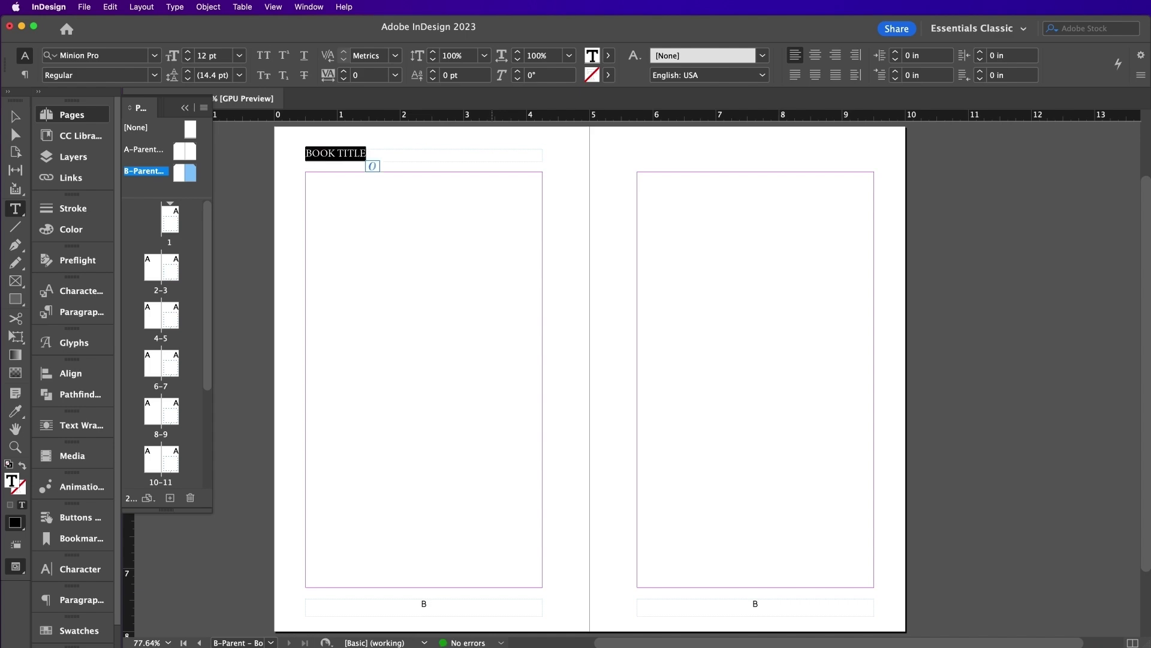
{"action": "left_click", "coordinate": [121, 58]}
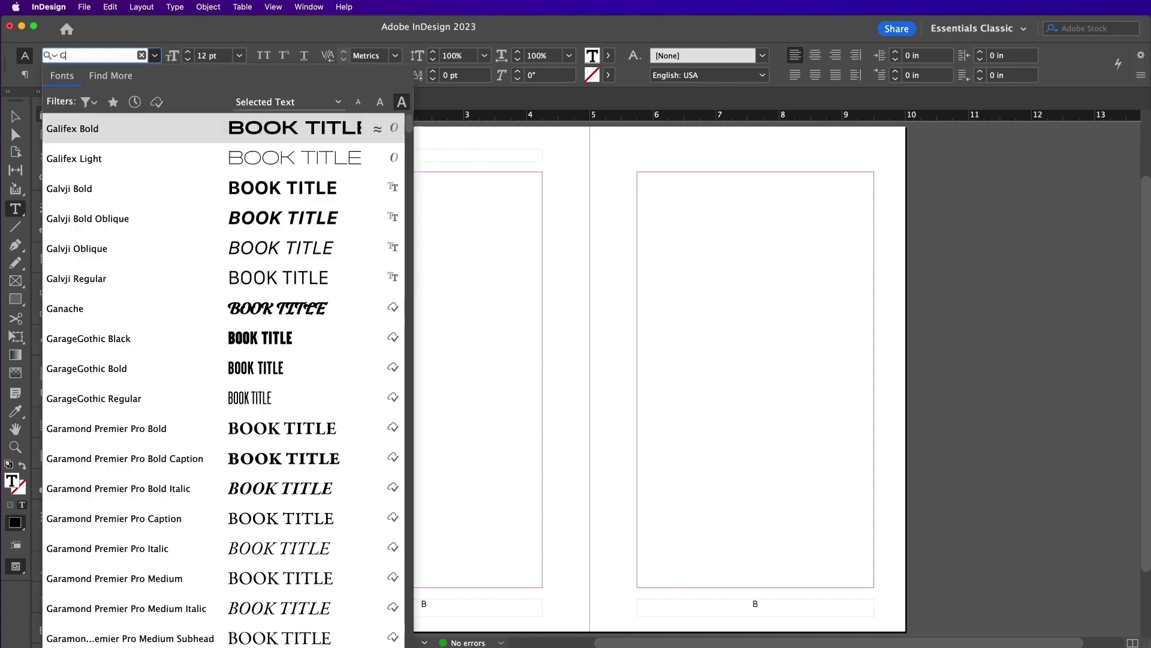
{"action": "type", "text": "eorge"}
{"action": "left_click", "coordinate": [200, 279]}
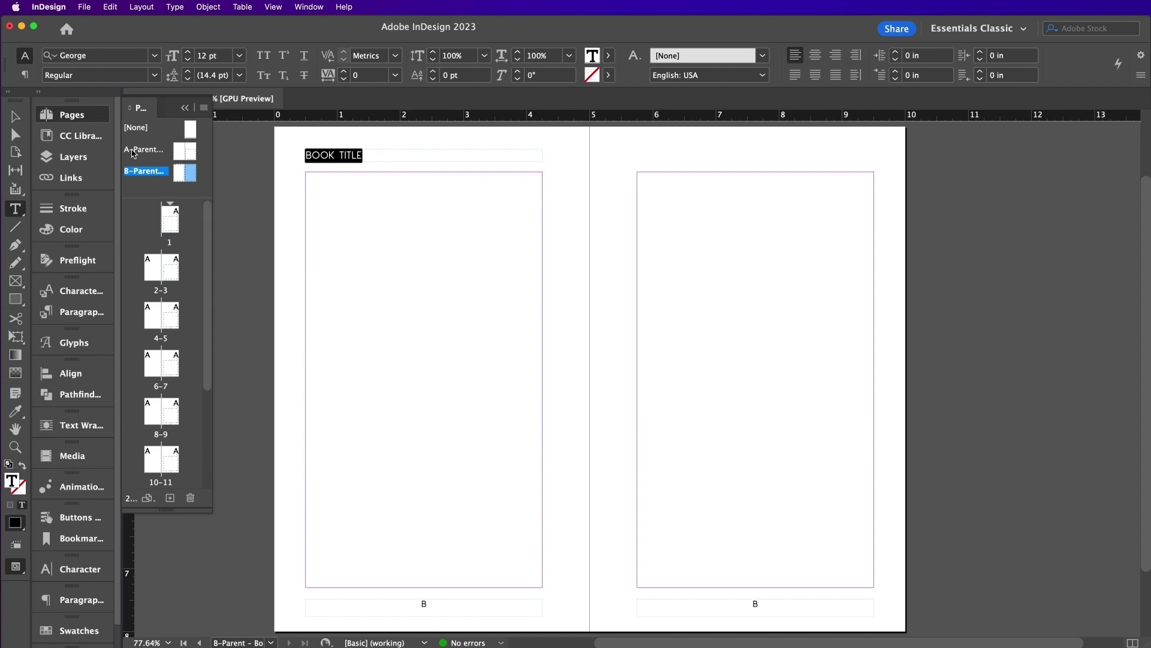
{"action": "left_click", "coordinate": [188, 60]}
{"action": "left_click", "coordinate": [188, 60]}
{"action": "left_click", "coordinate": [189, 61]}
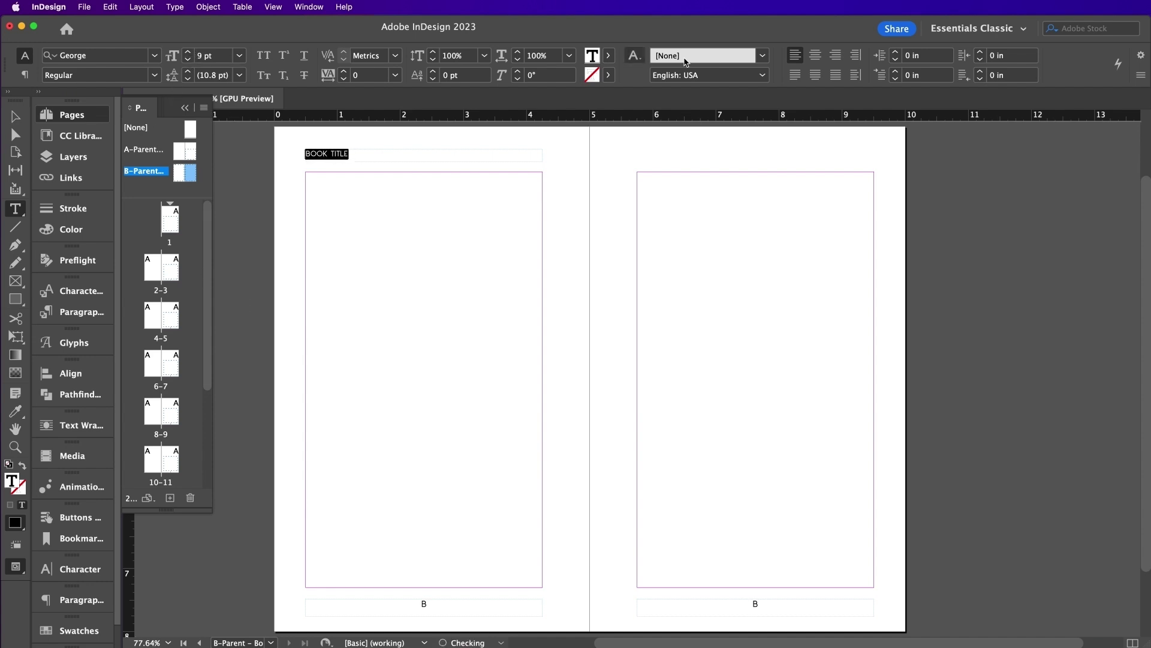
{"action": "left_click", "coordinate": [816, 55]}
{"action": "left_click", "coordinate": [15, 118]}
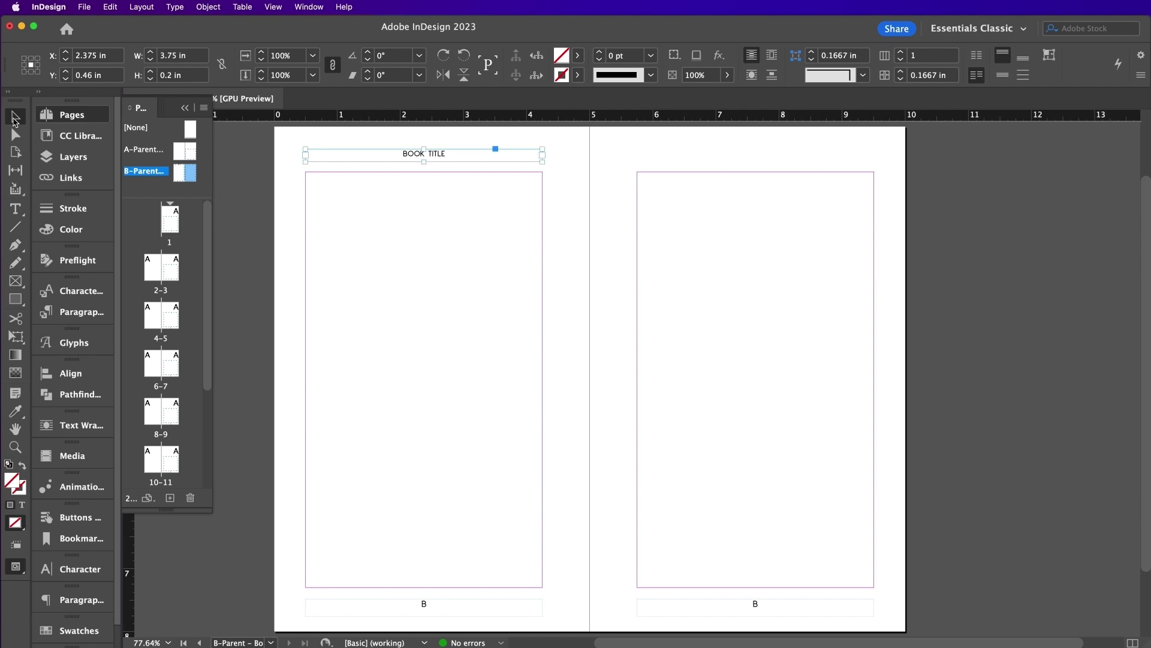
{"action": "left_click", "coordinate": [111, 7]}
{"action": "left_click", "coordinate": [238, 125]}
{"action": "left_click_drag", "start_coordinate": [344, 160], "coordinate": [677, 160]}
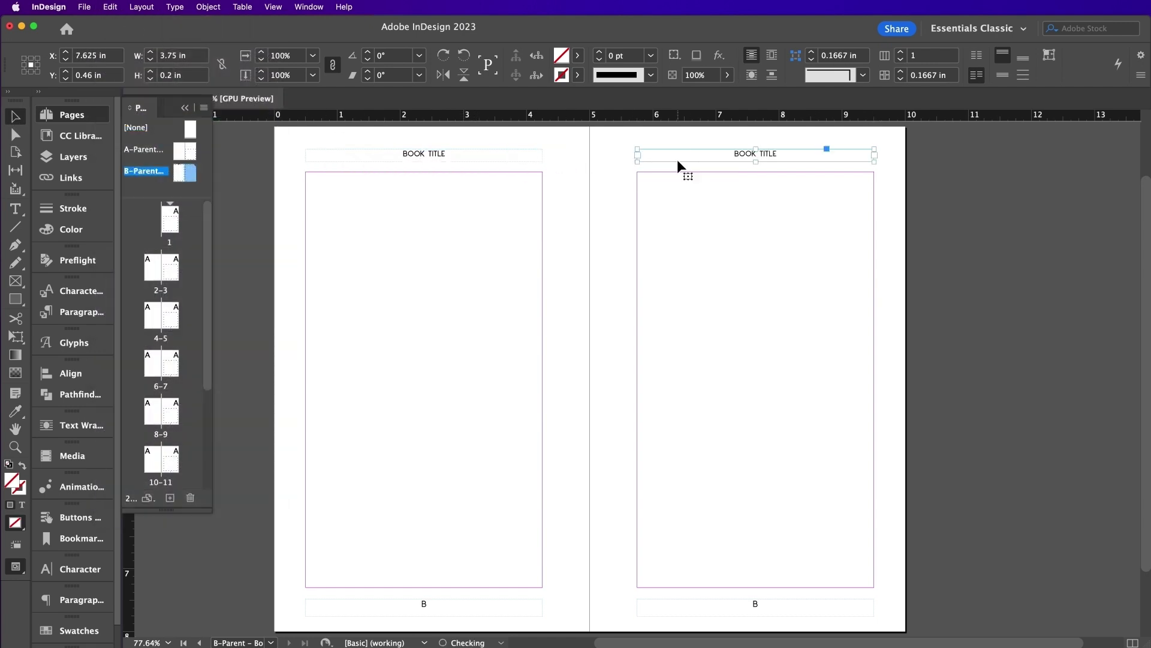
Start a new section at page 5 with page numbering restarting at 1.
{"action": "double_click", "coordinate": [170, 316]}
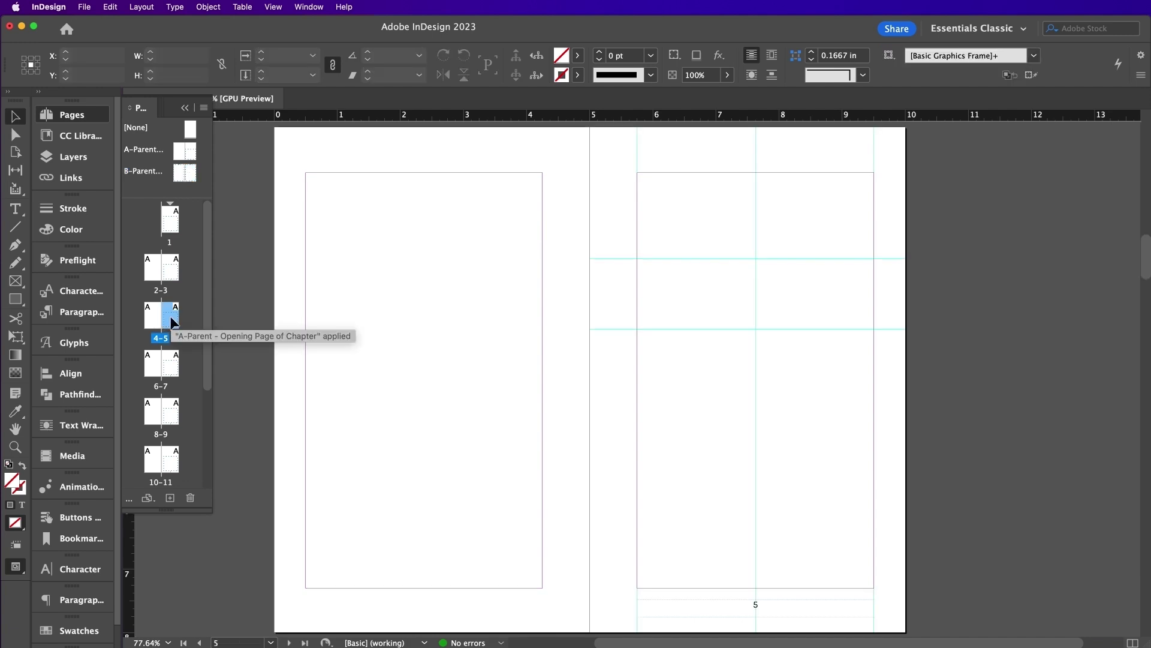
{"action": "right_click", "coordinate": [170, 316]}
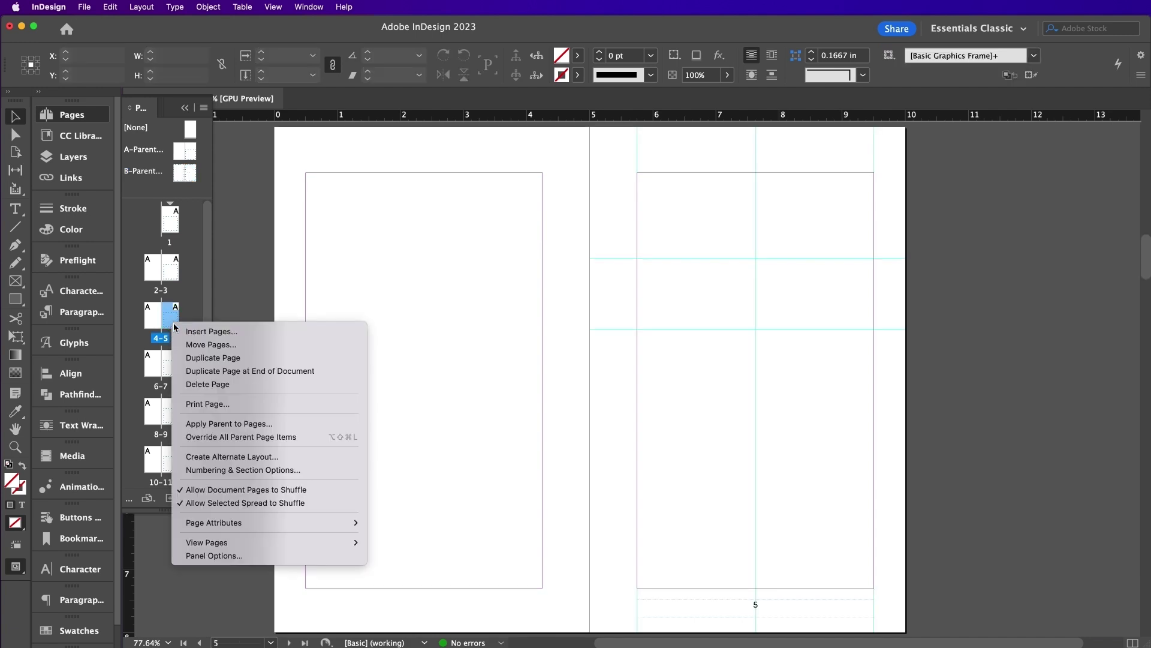
{"action": "left_click", "coordinate": [261, 469]}
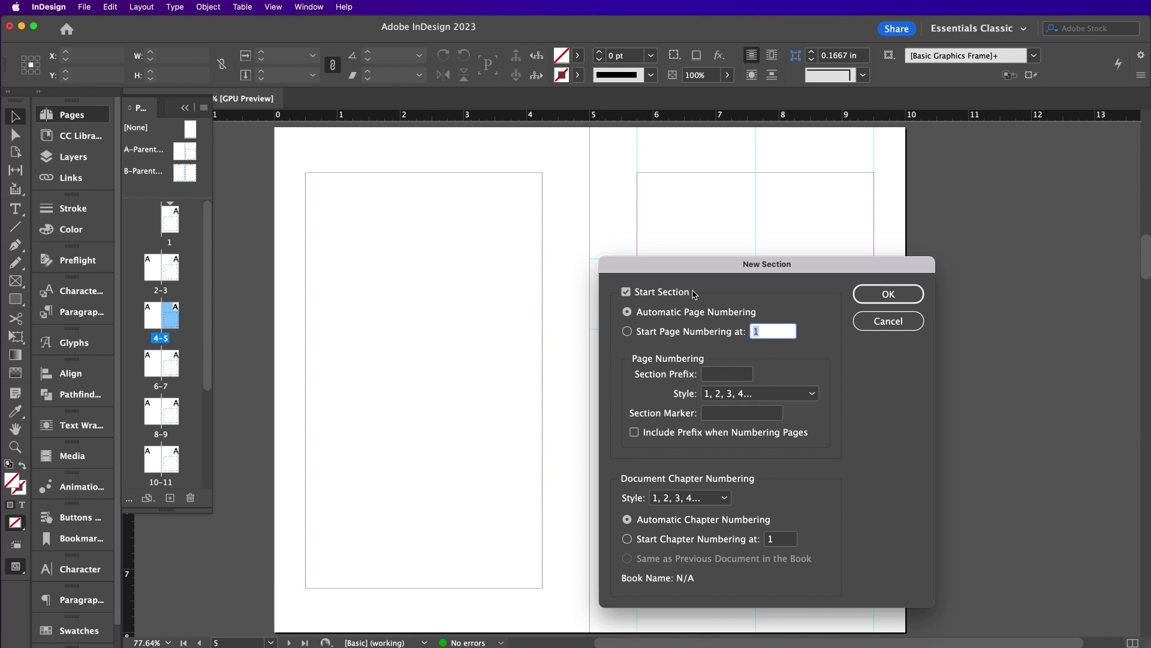
{"action": "left_click_drag", "start_coordinate": [686, 273], "coordinate": [557, 240]}
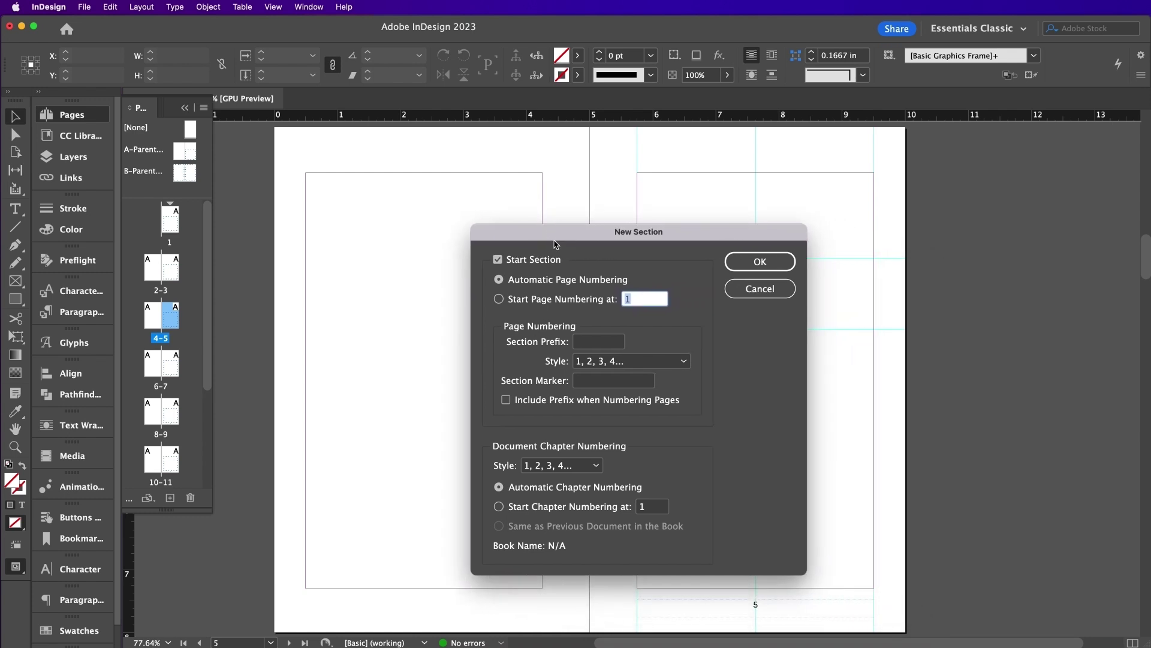
{"action": "left_click", "coordinate": [539, 300]}
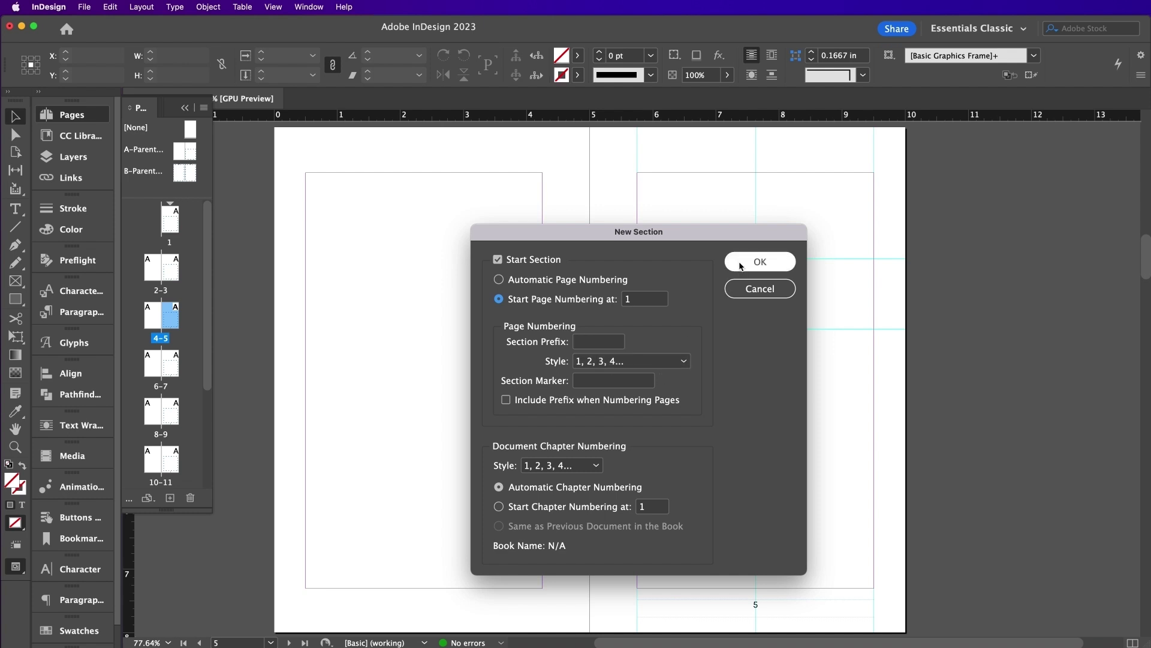
{"action": "left_click", "coordinate": [760, 262]}
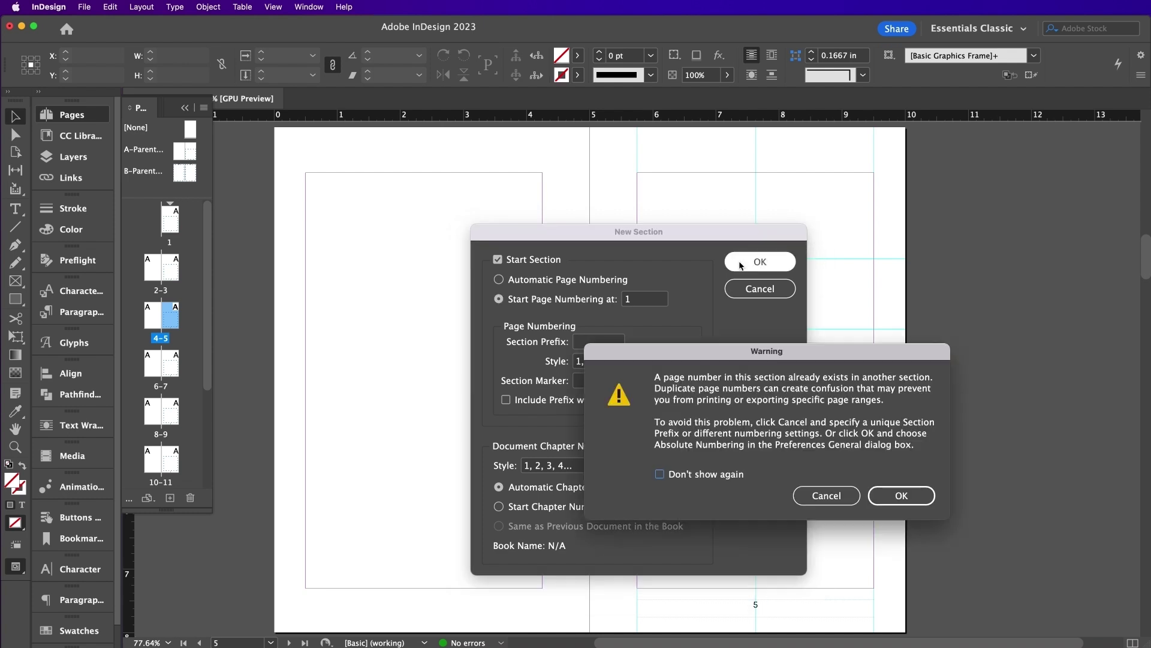
{"action": "left_click", "coordinate": [897, 498]}
Number the first section's pages in lowercase roman numerals (i, ii, iii, iv).
{"action": "right_click", "coordinate": [174, 225]}
{"action": "left_click", "coordinate": [283, 375]}
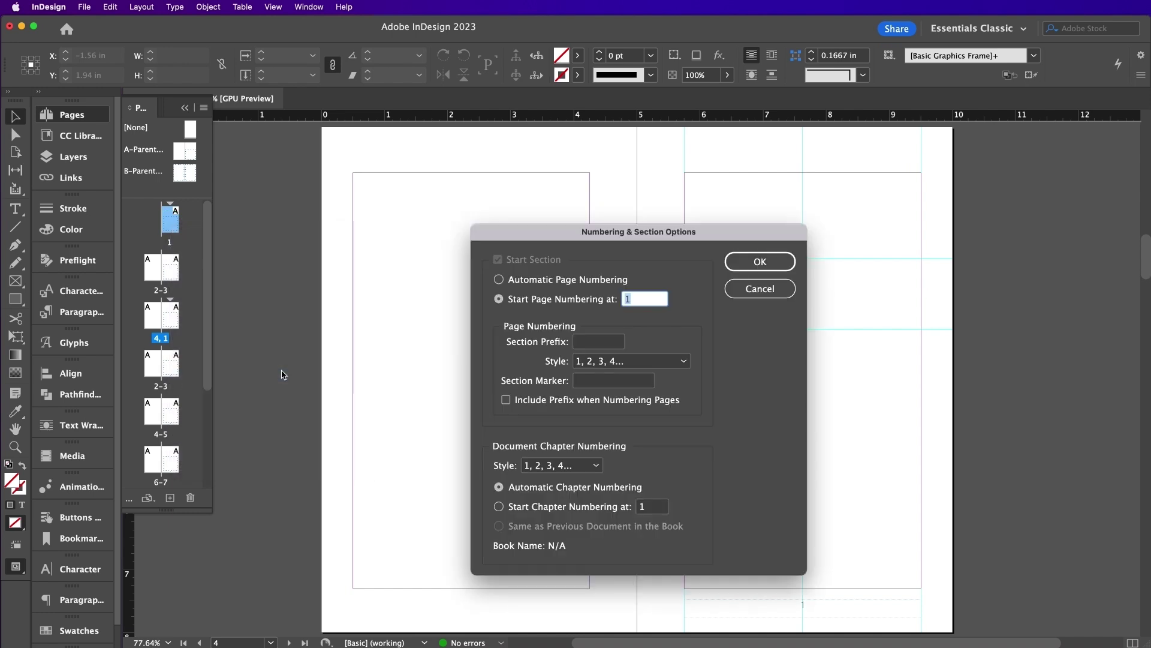
{"action": "left_click", "coordinate": [590, 356]}
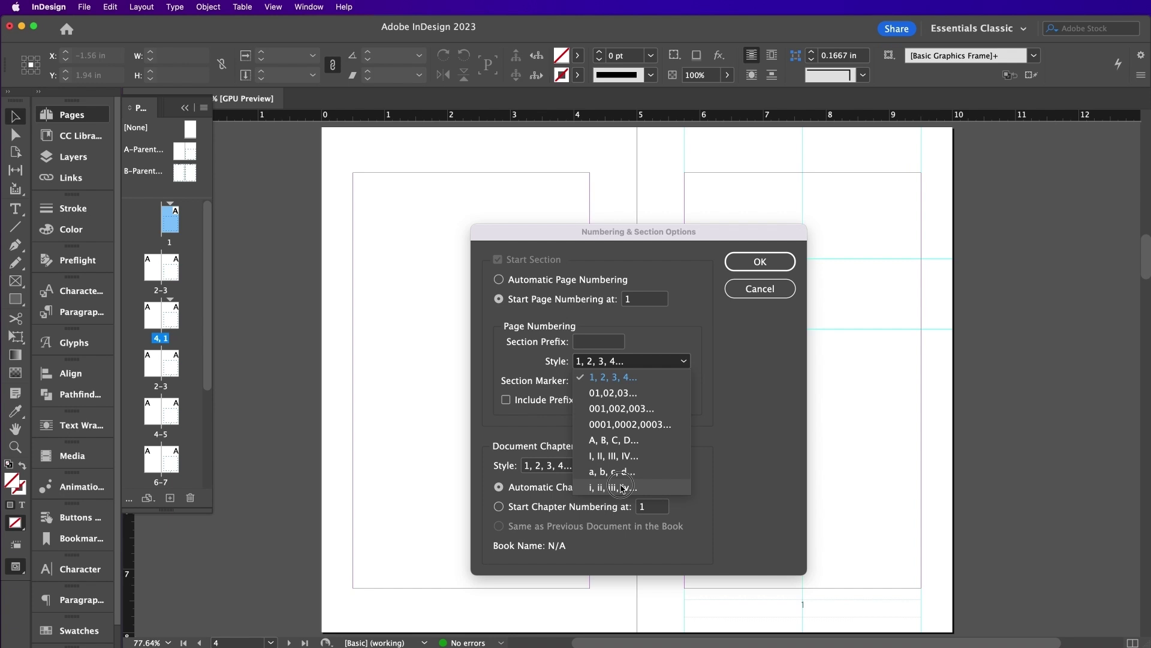
{"action": "left_click", "coordinate": [622, 487]}
{"action": "left_click", "coordinate": [742, 261]}
Apply B-Parent – Body of Chapter to pages 2-4.
{"action": "right_click", "coordinate": [191, 131]}
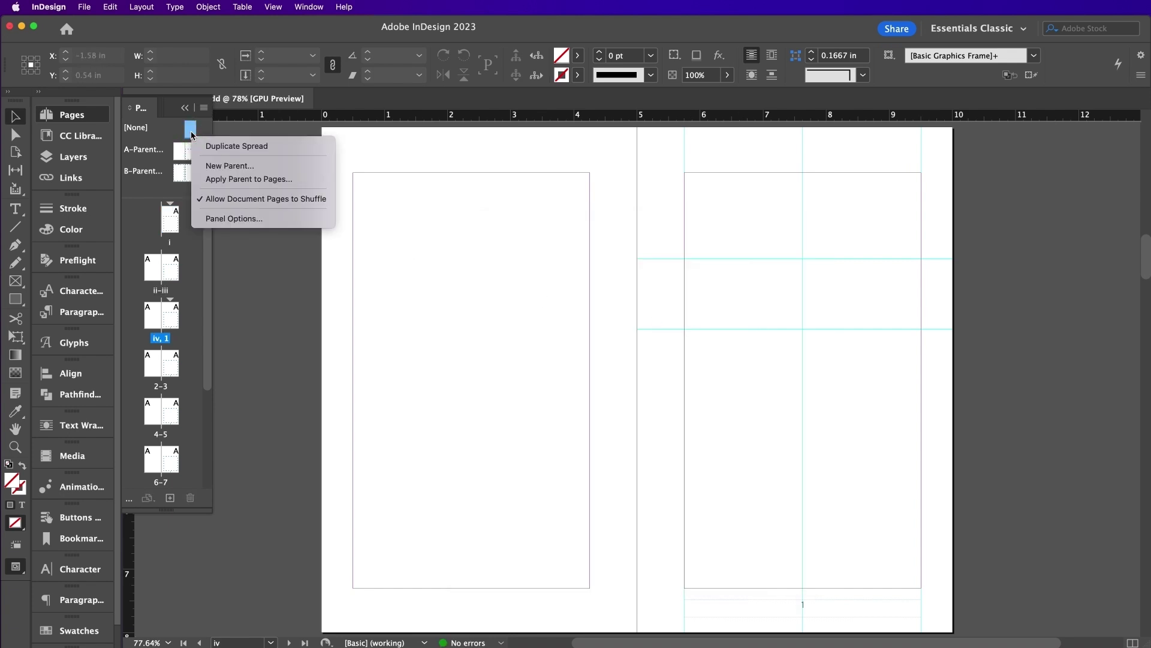
{"action": "left_click", "coordinate": [217, 180]}
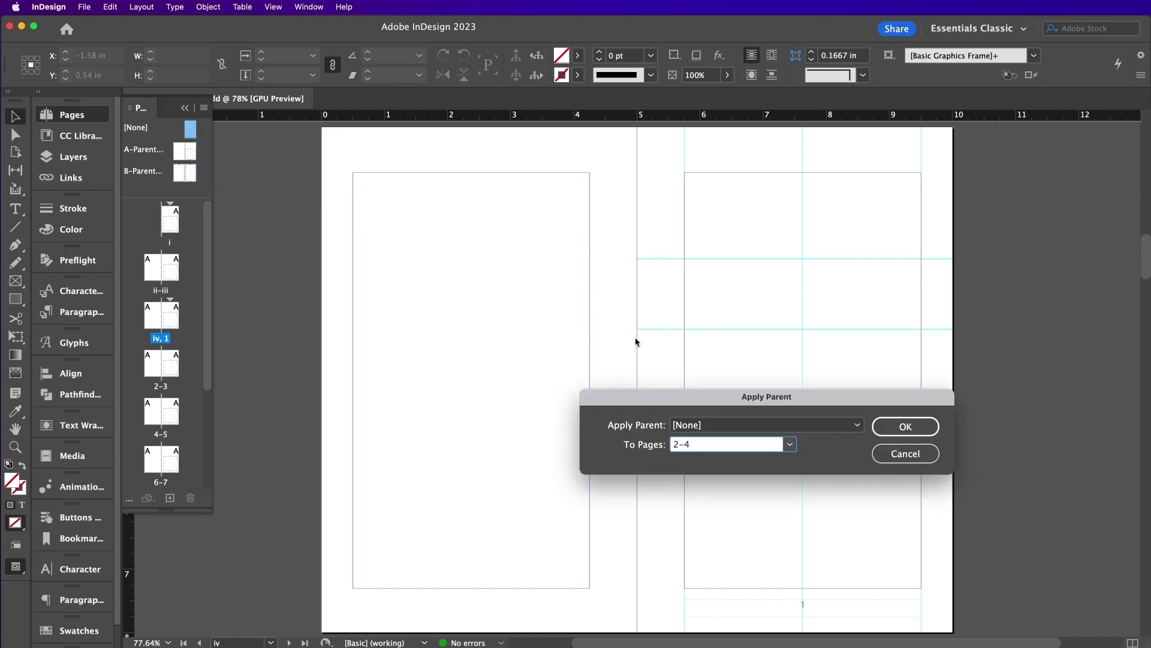
{"action": "type", "text": "2-4"}
{"action": "left_click", "coordinate": [784, 424]}
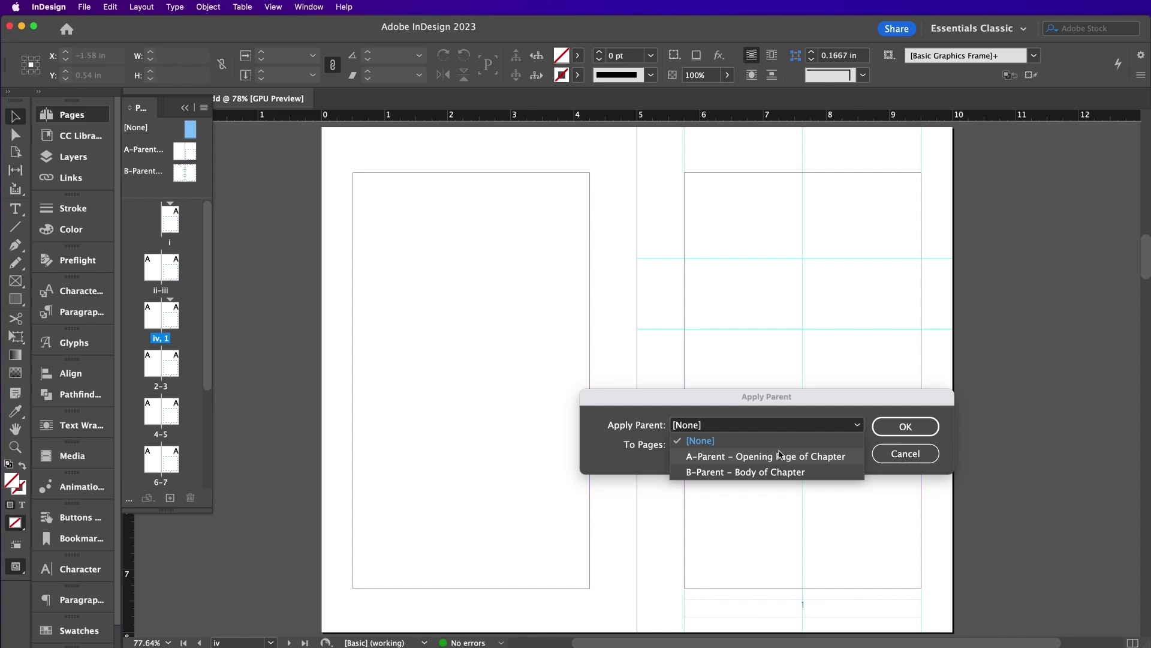
{"action": "left_click", "coordinate": [779, 471]}
{"action": "left_click", "coordinate": [885, 427]}
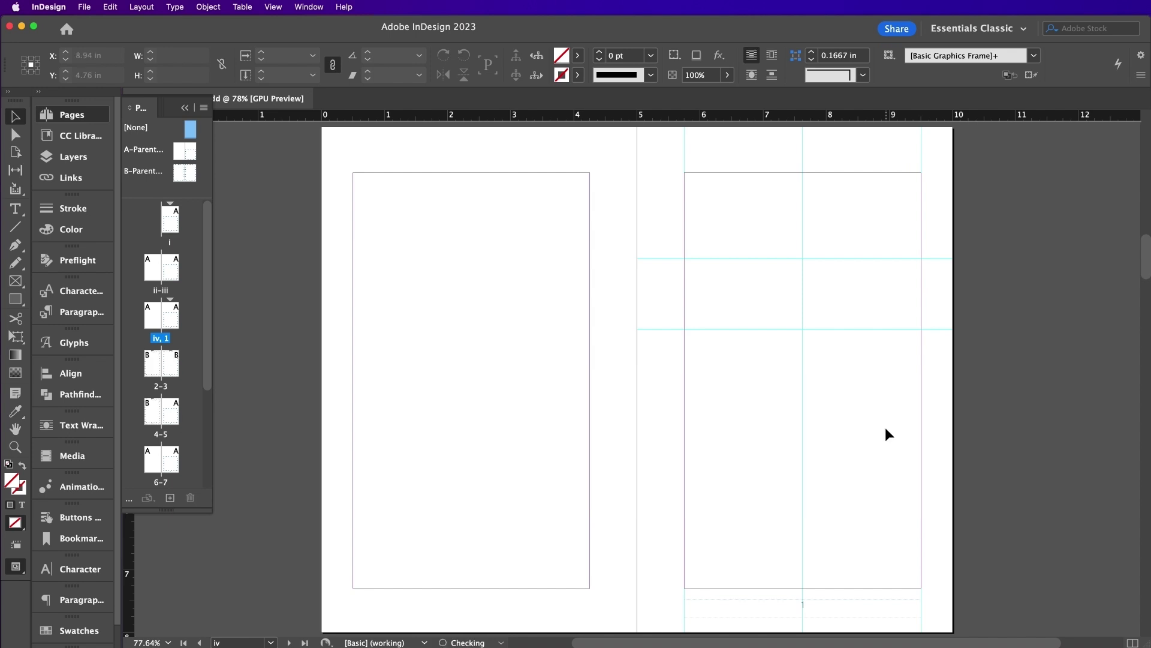
Apply B-Parent to pages 2–4 and 6 through Apply Parent to Pages.
{"action": "double_click", "coordinate": [180, 175]}
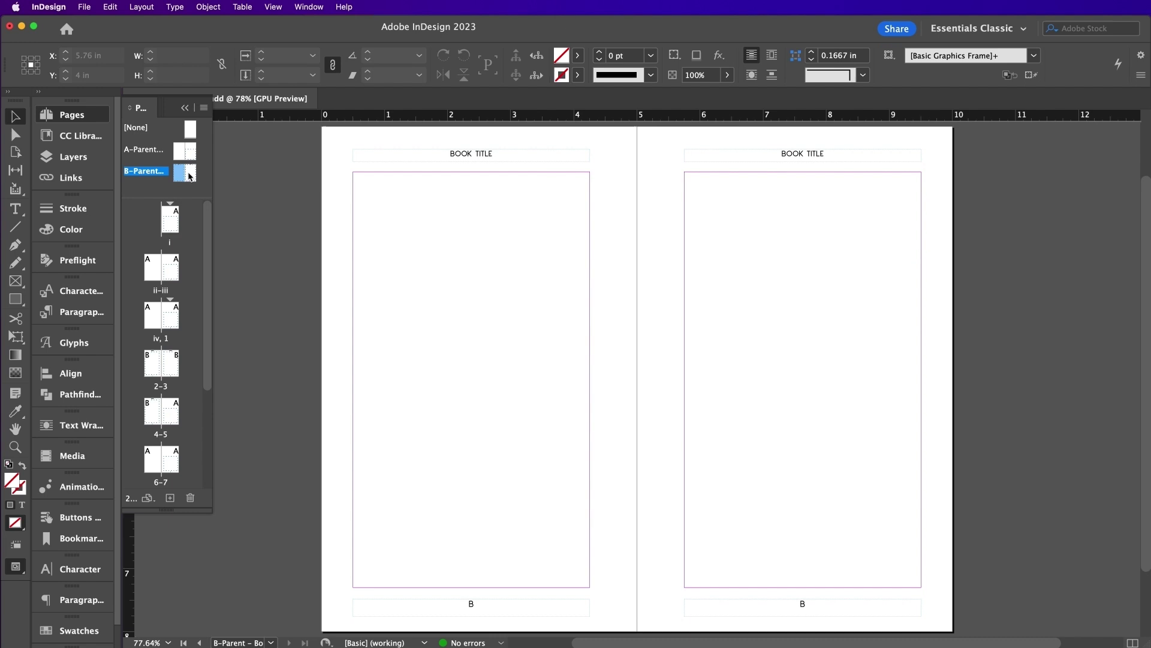
{"action": "right_click", "coordinate": [193, 173]}
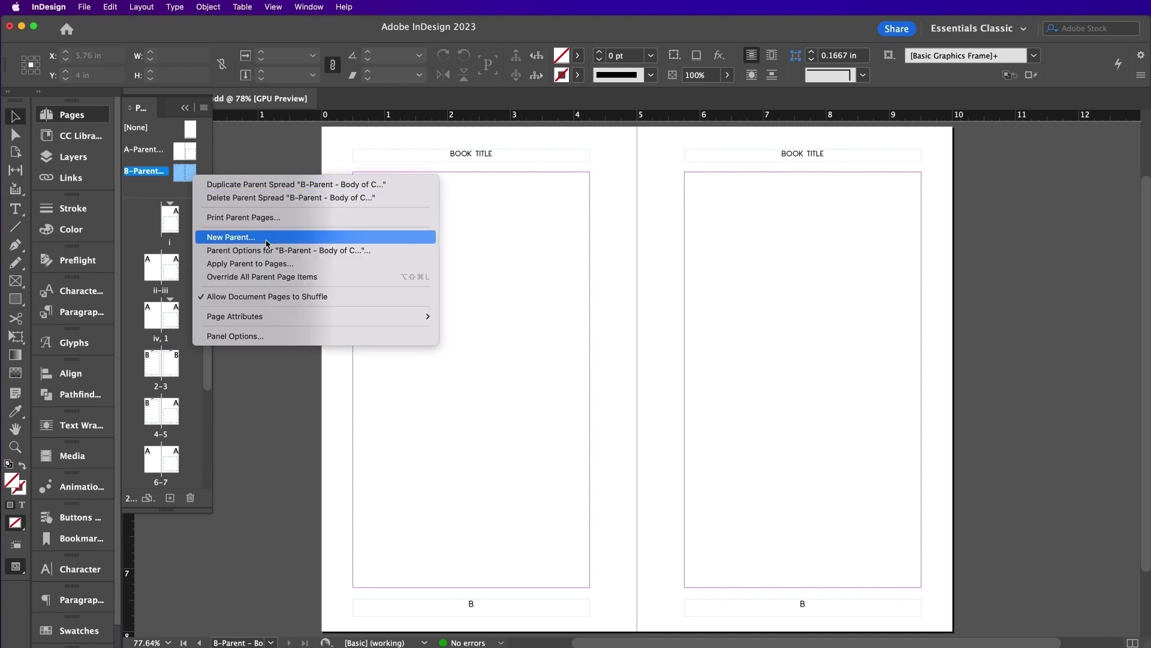
{"action": "left_click", "coordinate": [266, 263]}
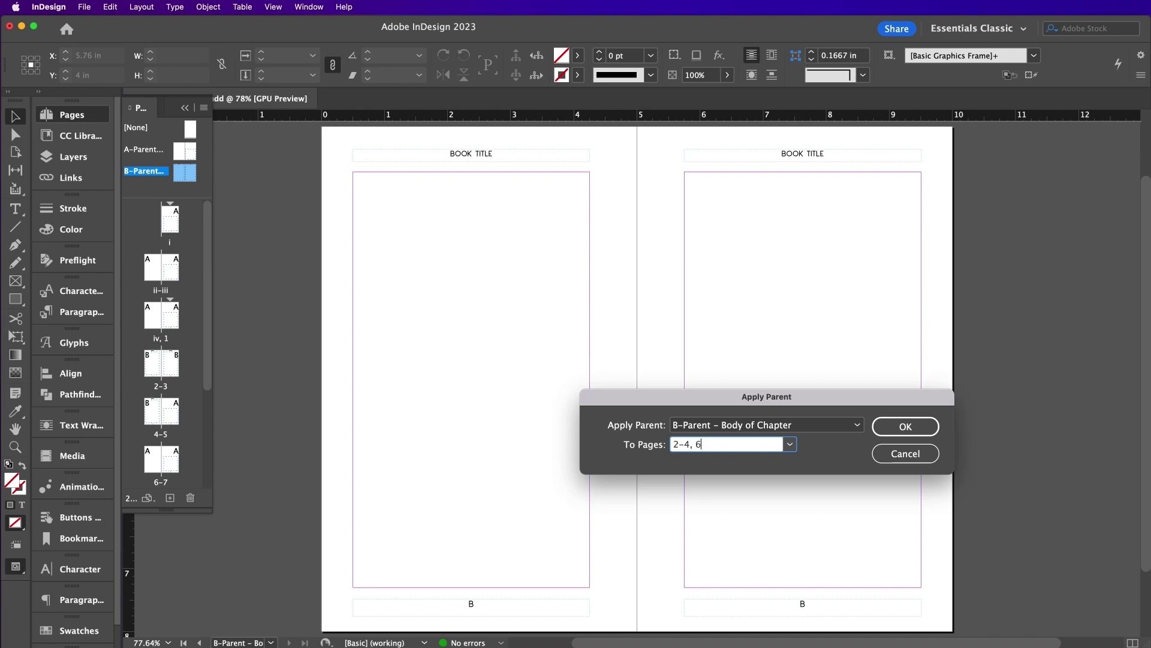
{"action": "key", "text": "Return"}
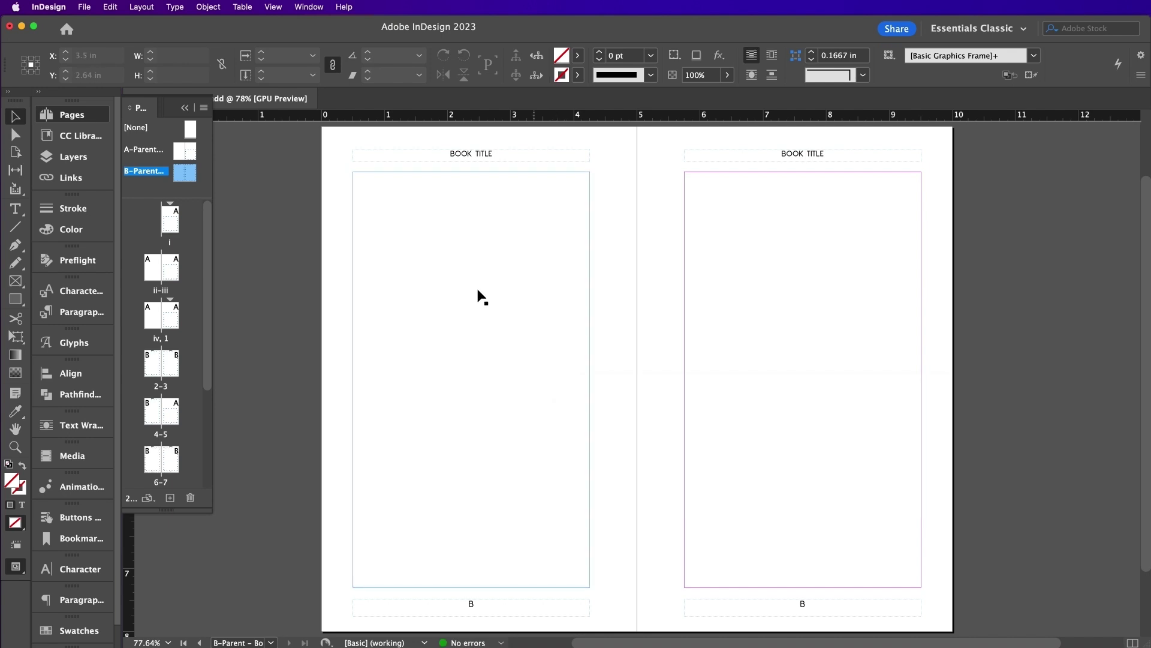
On page i, add a BOOK TITLE text frame in all caps, set in George Regular.
{"action": "double_click", "coordinate": [172, 230]}
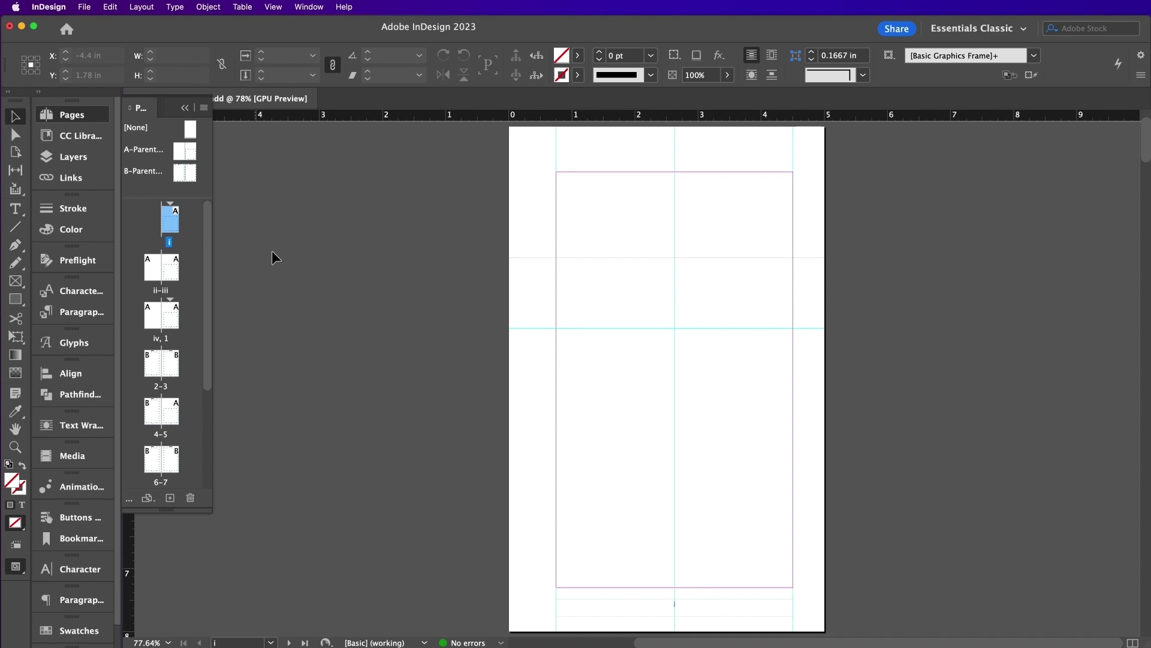
{"action": "key", "text": "t"}
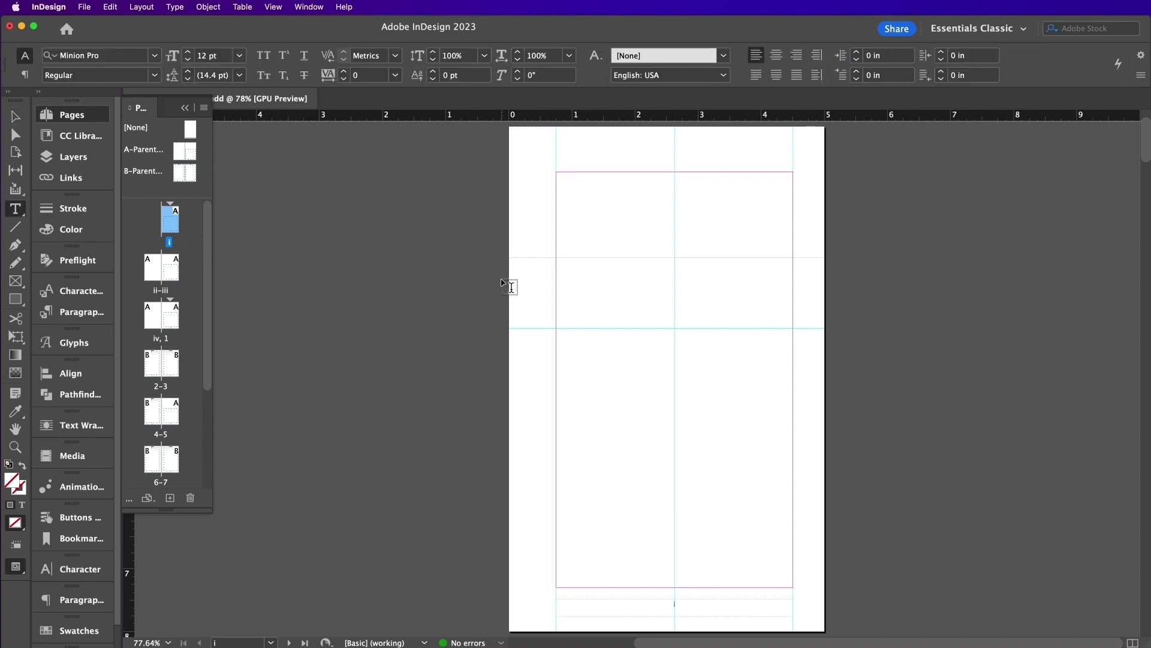
{"action": "left_click_drag", "start_coordinate": [556, 258], "coordinate": [792, 327]}
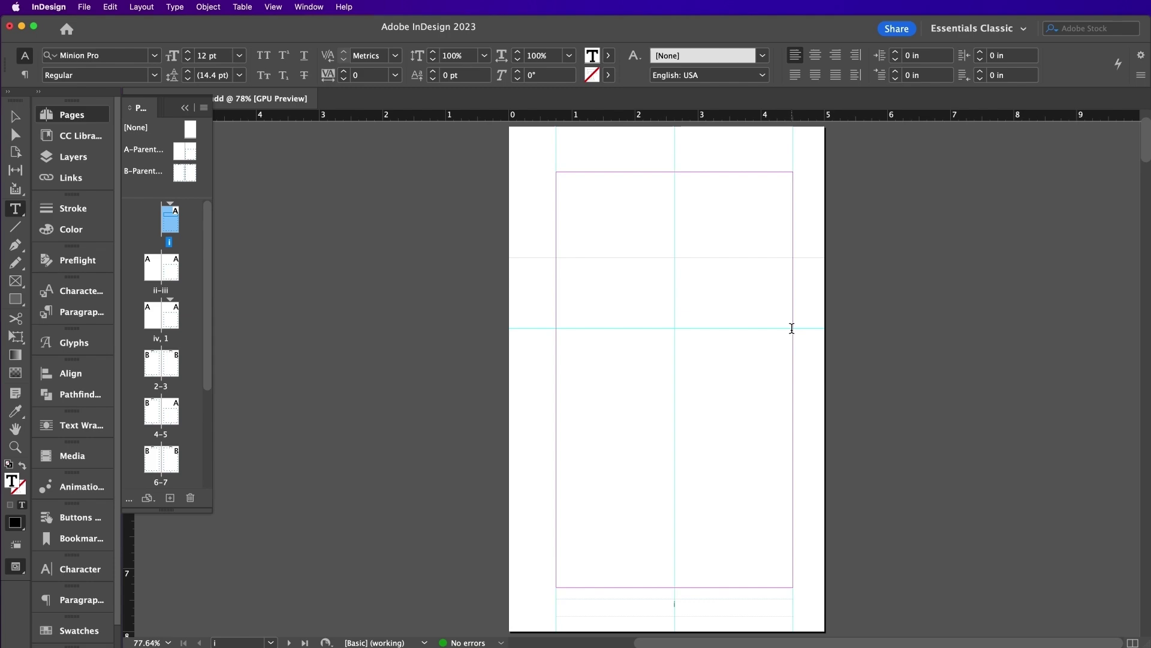
{"action": "type", "text": "book title"}
{"action": "key", "text": "super+a"}
{"action": "left_click", "coordinate": [263, 55]}
{"action": "left_click", "coordinate": [128, 55]}
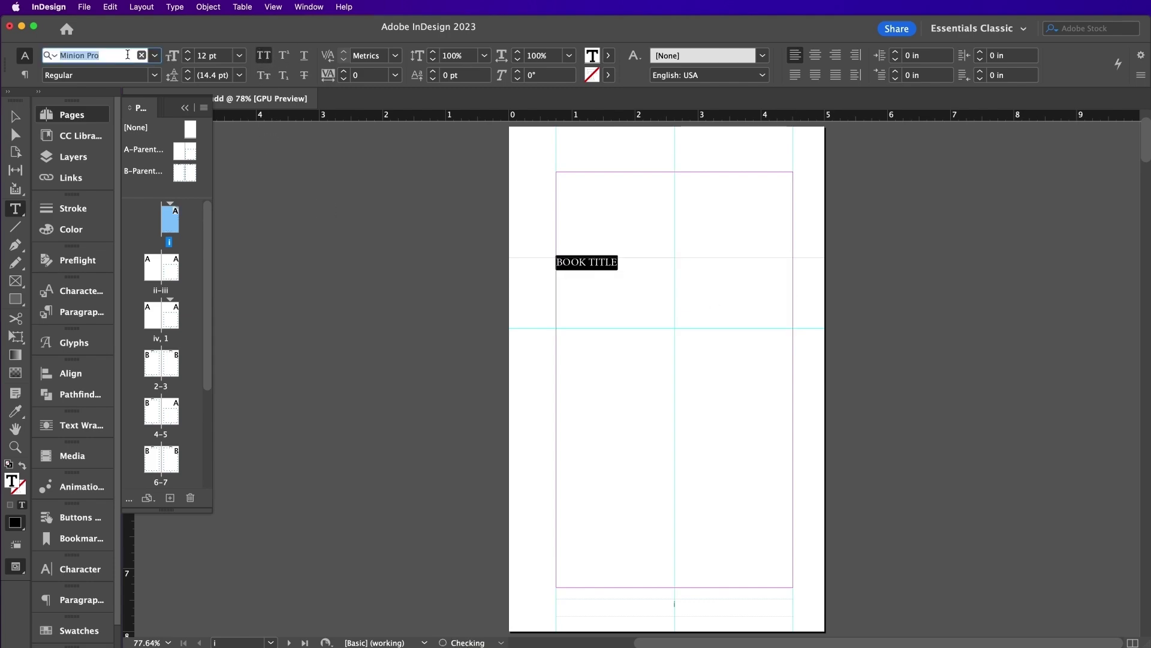
{"action": "type", "text": "georg"}
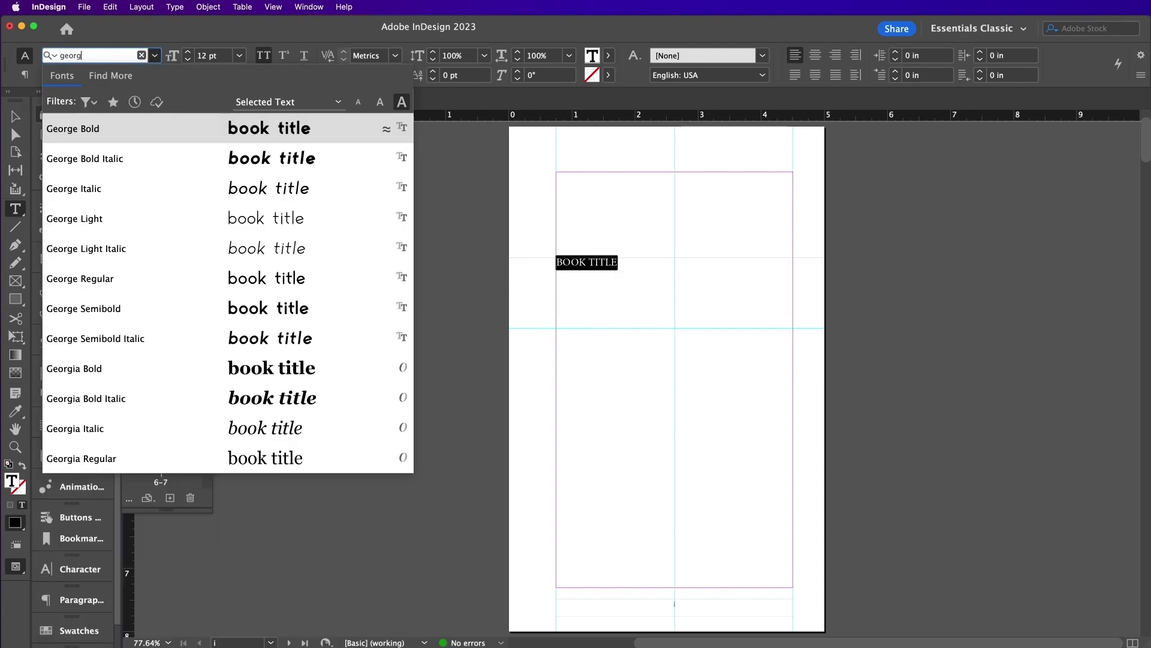
{"action": "left_click", "coordinate": [183, 281]}
Make the title 40 pt and centred, and enlarge its frame so it fits.
{"action": "left_click", "coordinate": [208, 56]}
{"action": "type", "text": "40"}
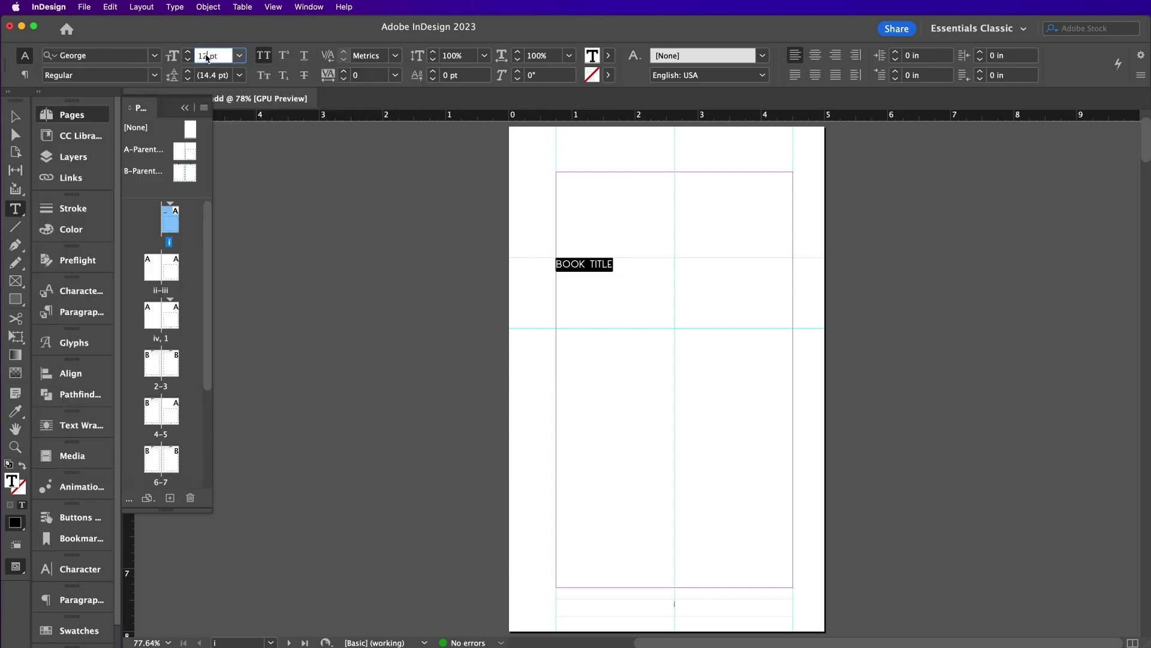
{"action": "key", "text": "Return"}
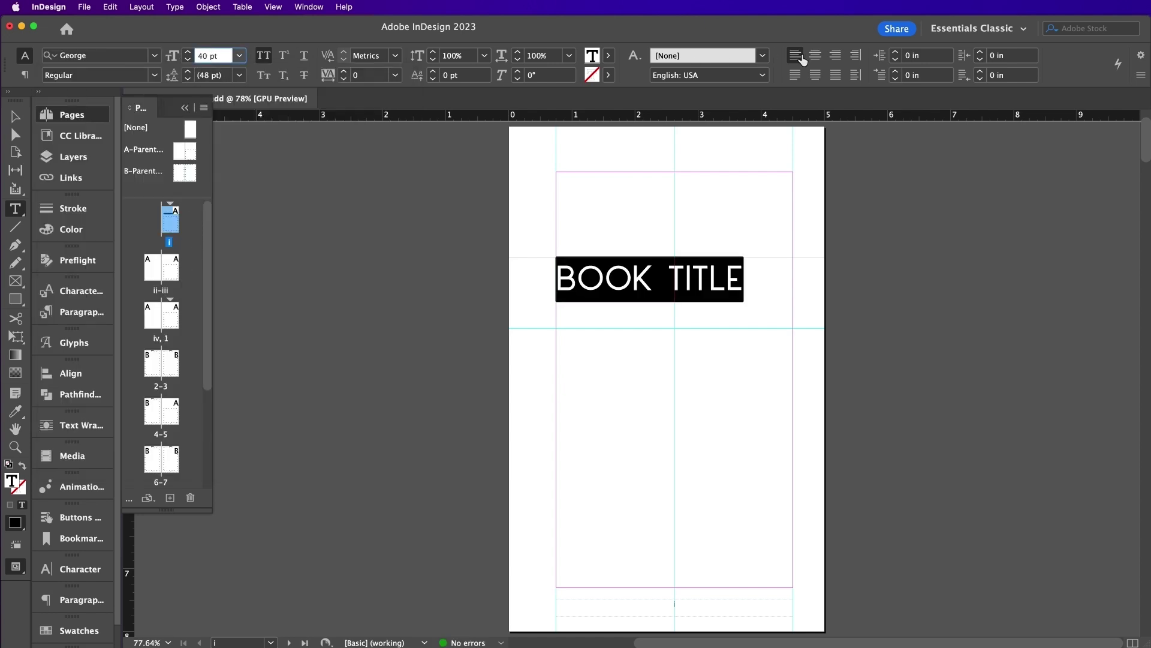
{"action": "left_click", "coordinate": [815, 55]}
{"action": "key", "text": "Escape"}
{"action": "left_click_drag", "start_coordinate": [675, 328], "coordinate": [676, 352]}
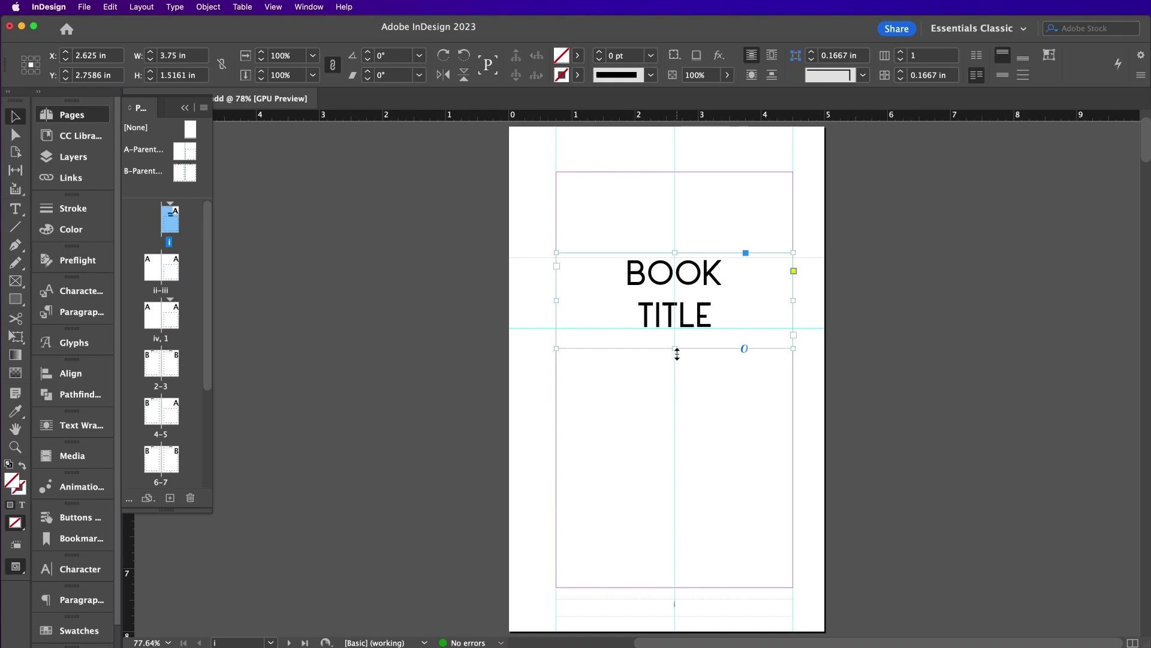
Add a centred AUTHOR NAME line in George Regular below the title.
{"action": "key", "text": "t"}
{"action": "left_click_drag", "start_coordinate": [556, 365], "coordinate": [794, 424]}
{"action": "type", "text": "AUTHOR NAME"}
{"action": "key", "text": "super+a"}
{"action": "left_click", "coordinate": [815, 55]}
{"action": "left_click", "coordinate": [96, 55]}
{"action": "type", "text": "GEOR"}
{"action": "key", "text": "Return"}
{"action": "key", "text": "Escape"}
Copy the author frame to the page bottom as PUBLISHER, then go to spread ii–iii.
{"action": "double_click", "coordinate": [676, 424]}
{"action": "left_click_drag", "start_coordinate": [681, 370], "coordinate": [674, 567]}
{"action": "triple_click", "coordinate": [675, 563]}
{"action": "type", "text": "PUBLISHER"}
{"action": "key", "text": "super+a"}
{"action": "key", "text": "Escape"}
{"action": "left_click", "coordinate": [552, 453]}
{"action": "key", "text": "shift+Page_Down"}
Add a centred 20 pt CONTENTS heading in George Regular on page iii.
{"action": "left_click", "coordinate": [15, 209]}
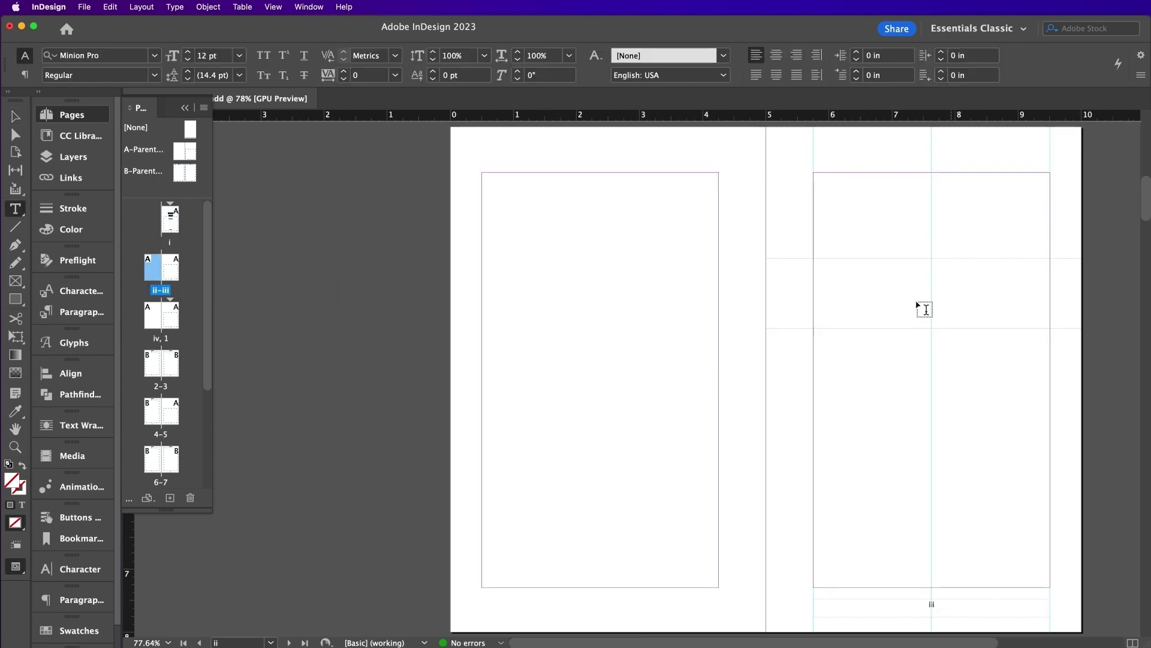
{"action": "left_click_drag", "start_coordinate": [816, 262], "coordinate": [1050, 296]}
{"action": "type", "text": "C"}
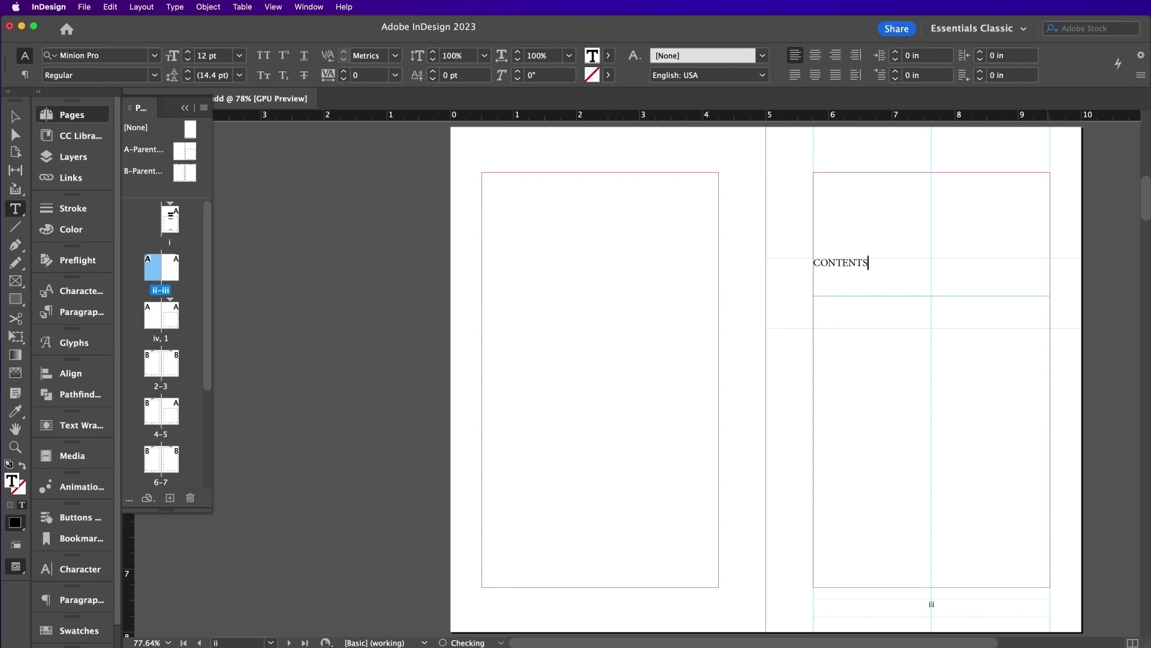
{"action": "type", "text": "ONTENTS"}
{"action": "key", "text": "super+a"}
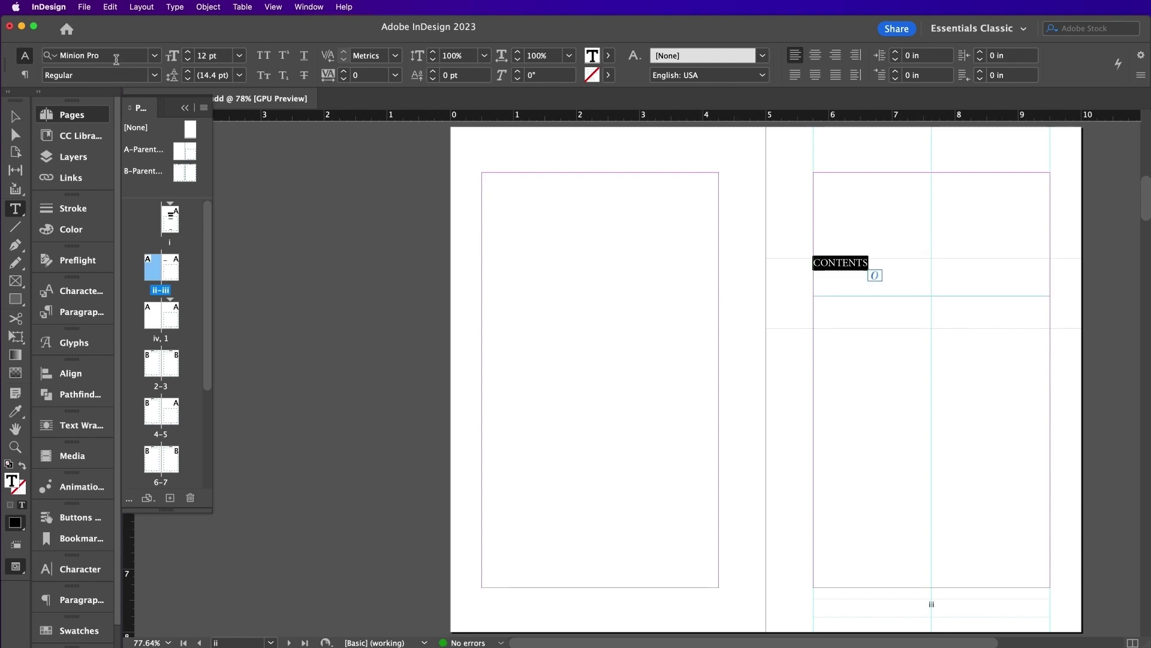
{"action": "left_click", "coordinate": [116, 59]}
{"action": "type", "text": "Geor"}
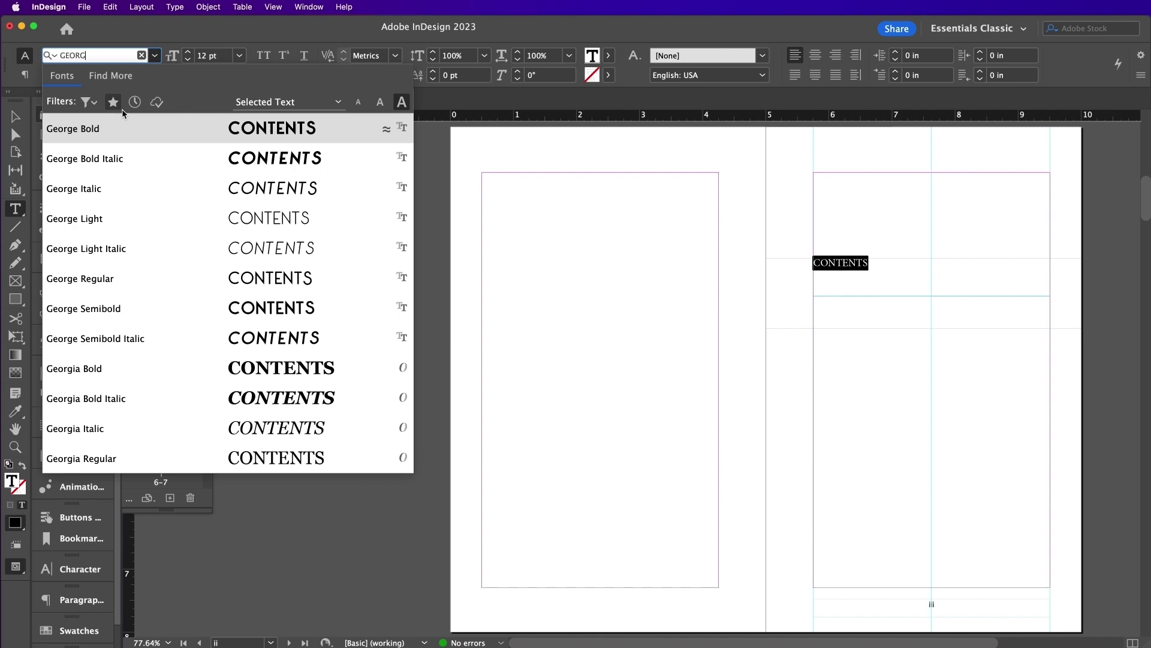
{"action": "left_click", "coordinate": [169, 277]}
{"action": "key", "text": "super+shift+period"}
{"action": "key", "text": "super+shift+period"}
{"action": "key", "text": "super+shift+period"}
{"action": "key", "text": "super+shift+period"}
{"action": "left_click", "coordinate": [814, 55]}
{"action": "key", "text": "Escape"}
Add a CHAPTER ONE to CHAPTER FIVE list in George Regular with 20 pt leading.
{"action": "scroll", "coordinate": [924, 390], "scroll_direction": "right", "scroll_amount": 5}
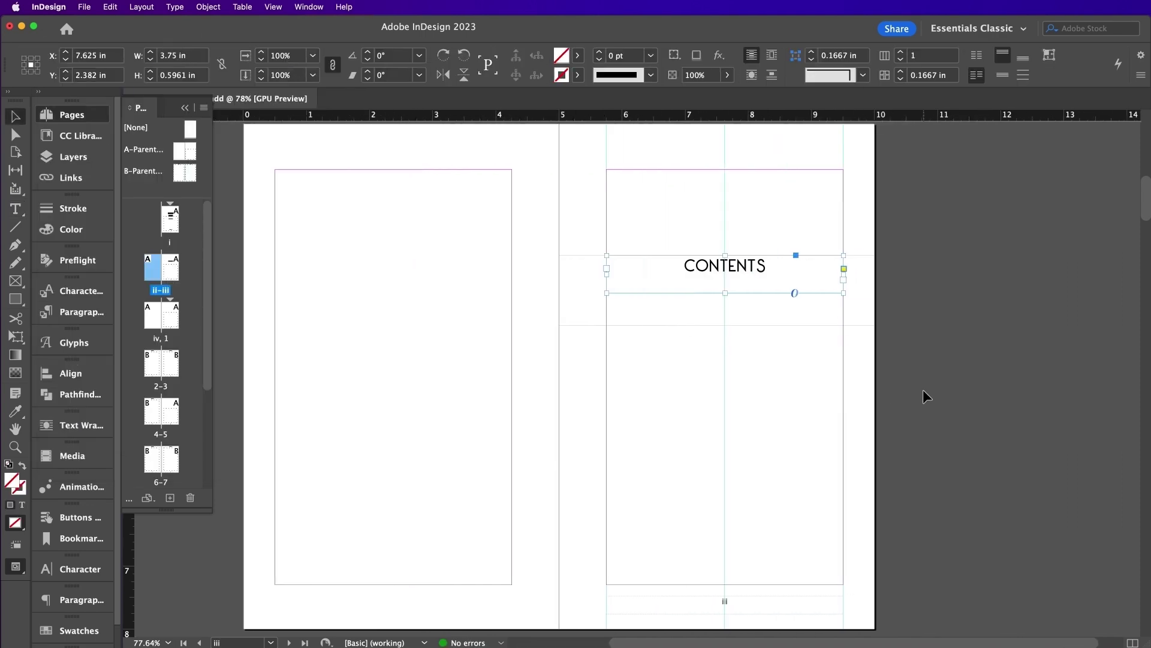
{"action": "left_click_drag", "start_coordinate": [606, 325], "coordinate": [724, 461]}
{"action": "type", "text": "CHAPTER ONE CHAPTER TWO CHAPTER THREE CHAPTER FOUR CHAPTER FIVE"}
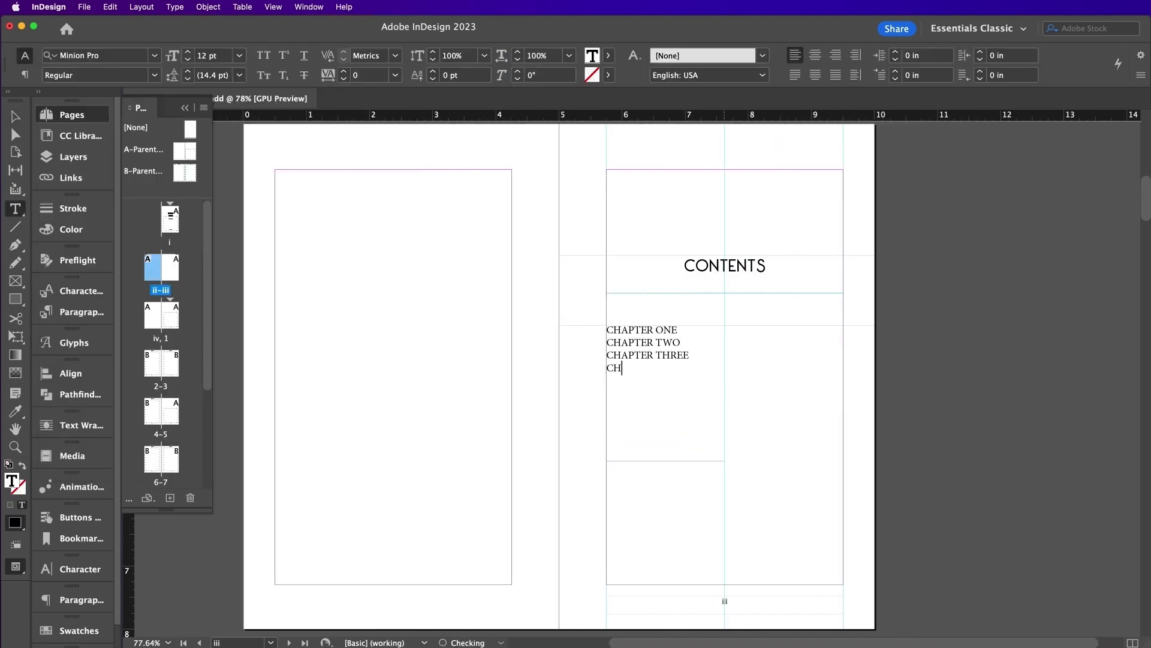
{"action": "key", "text": "super+a"}
{"action": "key", "text": "super+6"}
{"action": "type", "text": "GEORG"}
{"action": "left_click", "coordinate": [158, 278]}
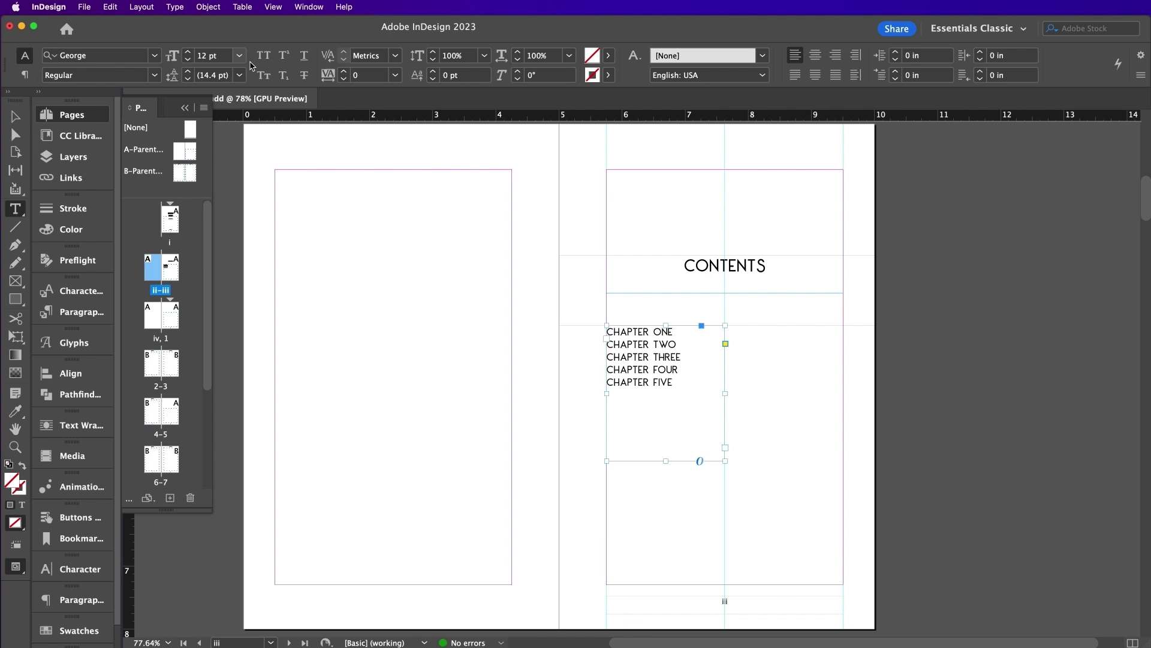
{"action": "key", "text": "alt+Down"}
{"action": "key", "text": "alt+Down"}
{"action": "key", "text": "alt+Down"}
{"action": "key", "text": "Escape"}
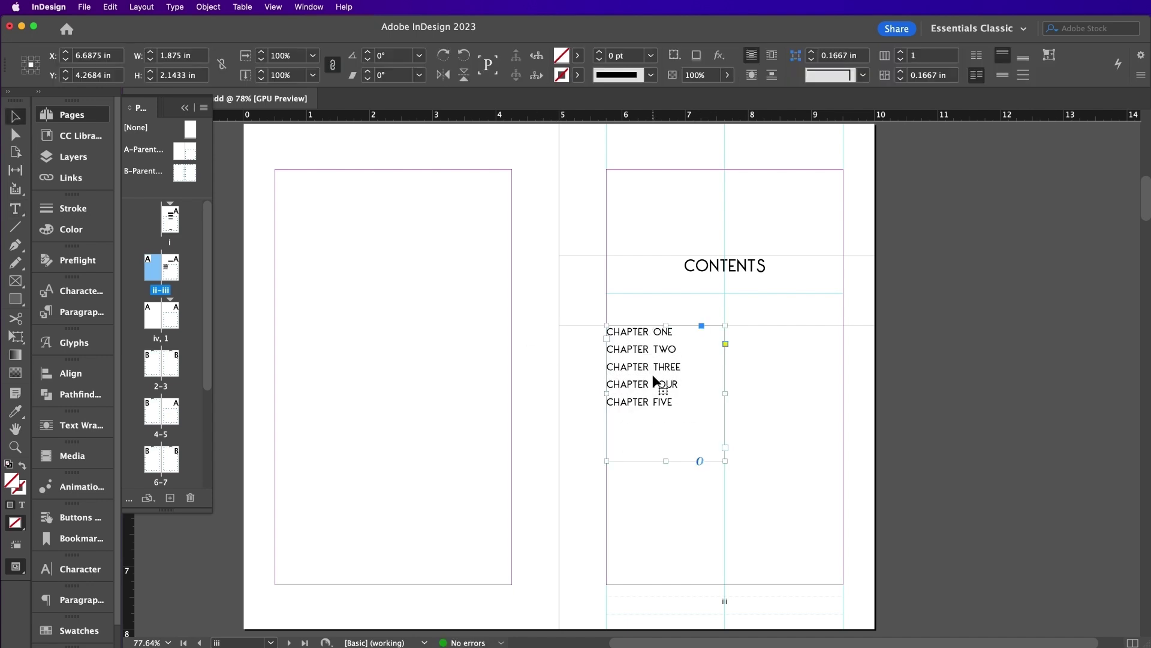
Copy the chapter list into the page's right half and right-align it for page numbers.
{"action": "left_click_drag", "start_coordinate": [653, 378], "coordinate": [808, 410]}
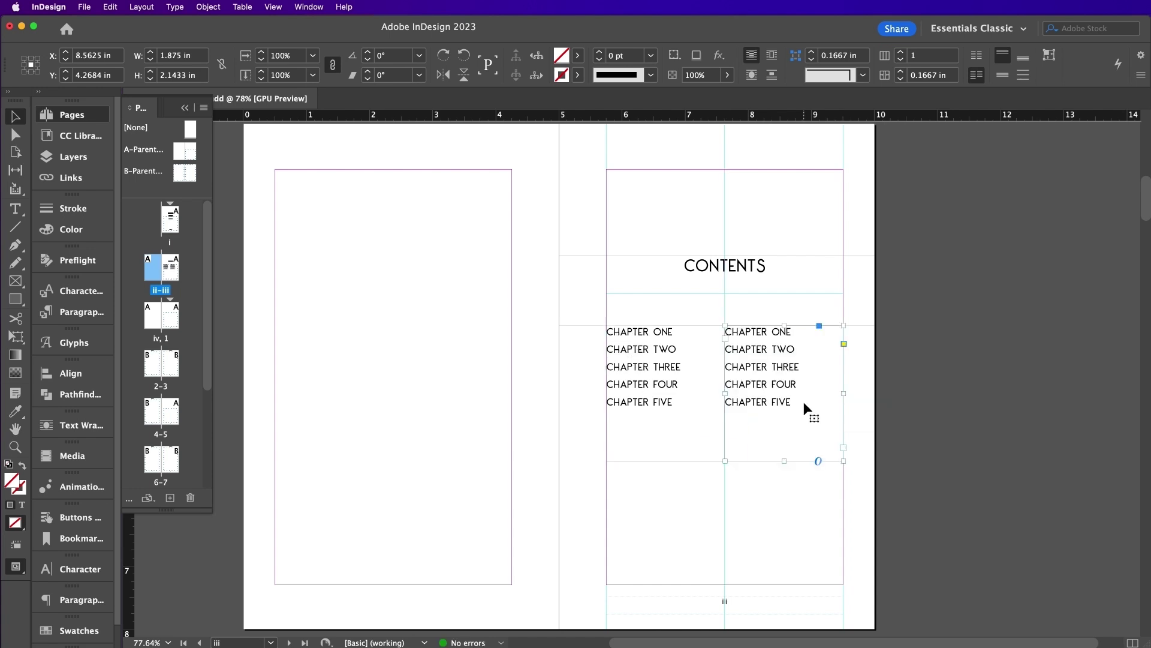
{"action": "left_click", "coordinate": [15, 209]}
{"action": "left_click", "coordinate": [831, 55]}
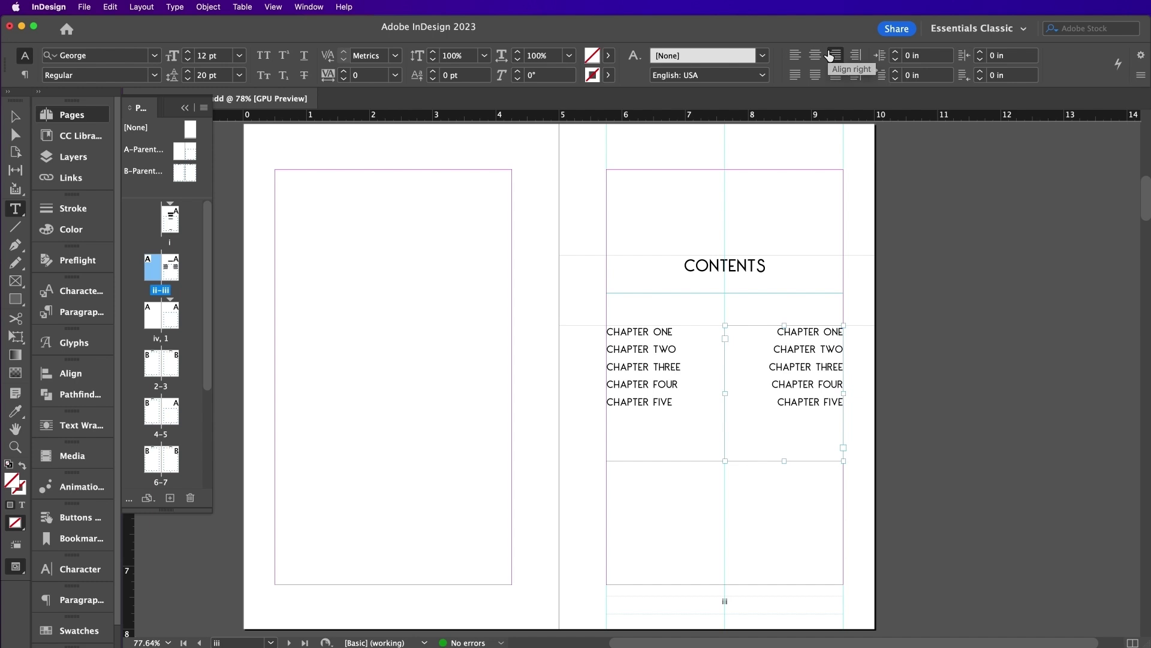
{"action": "double_click", "coordinate": [807, 345]}
{"action": "key", "text": "super+z"}
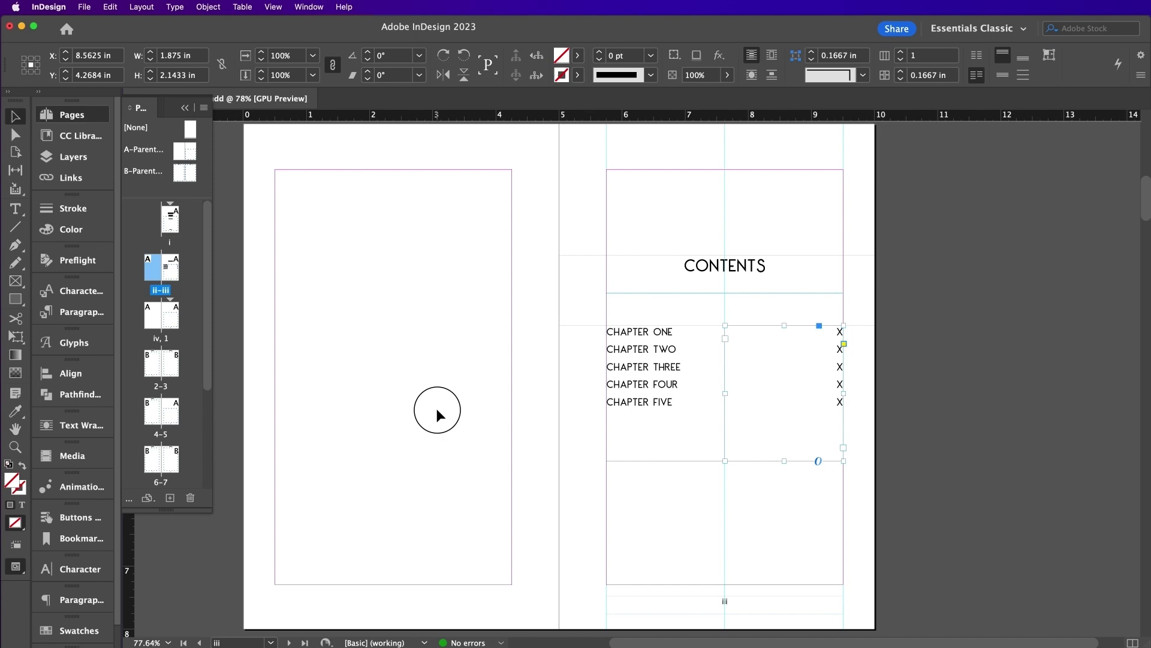
Draw a black 1.5 pt Japanese Dots leader from CHAPTER ONE to its page number.
{"action": "left_click", "coordinate": [436, 408]}
{"action": "left_click", "coordinate": [15, 244]}
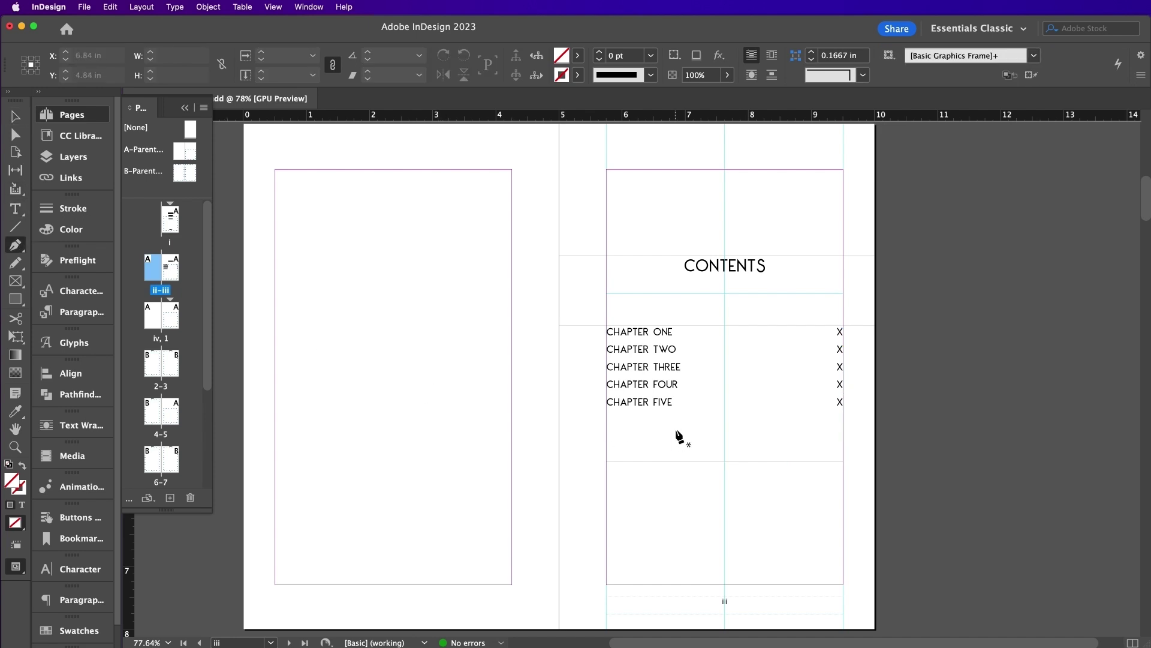
{"action": "left_click", "coordinate": [677, 333]}
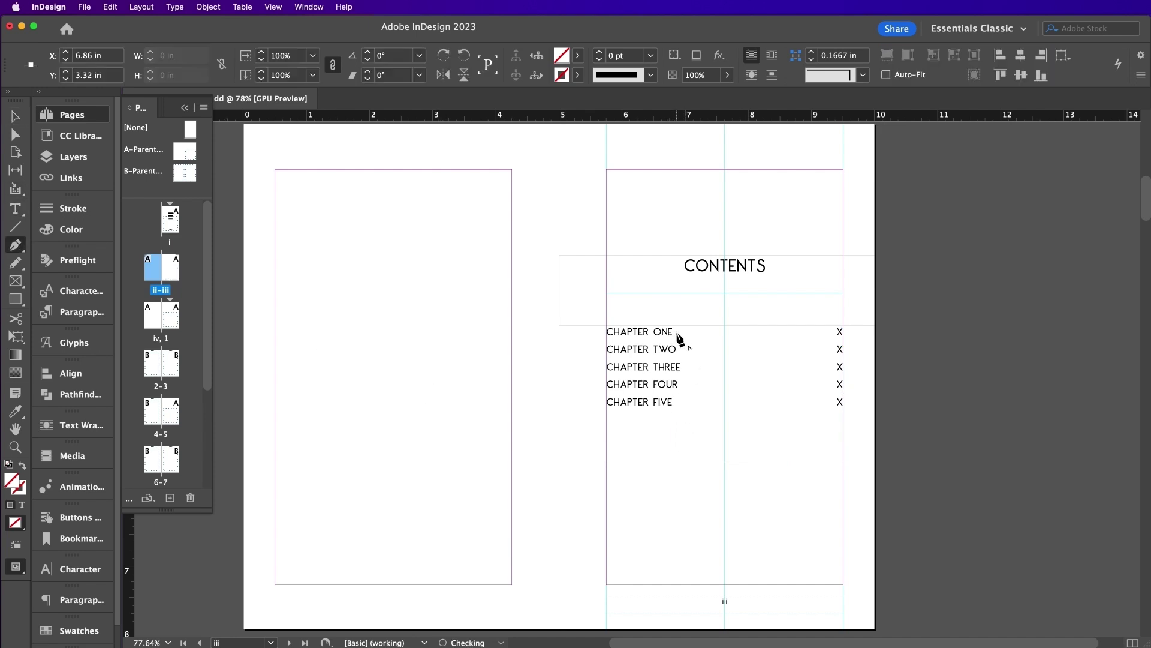
{"action": "left_click", "coordinate": [832, 334]}
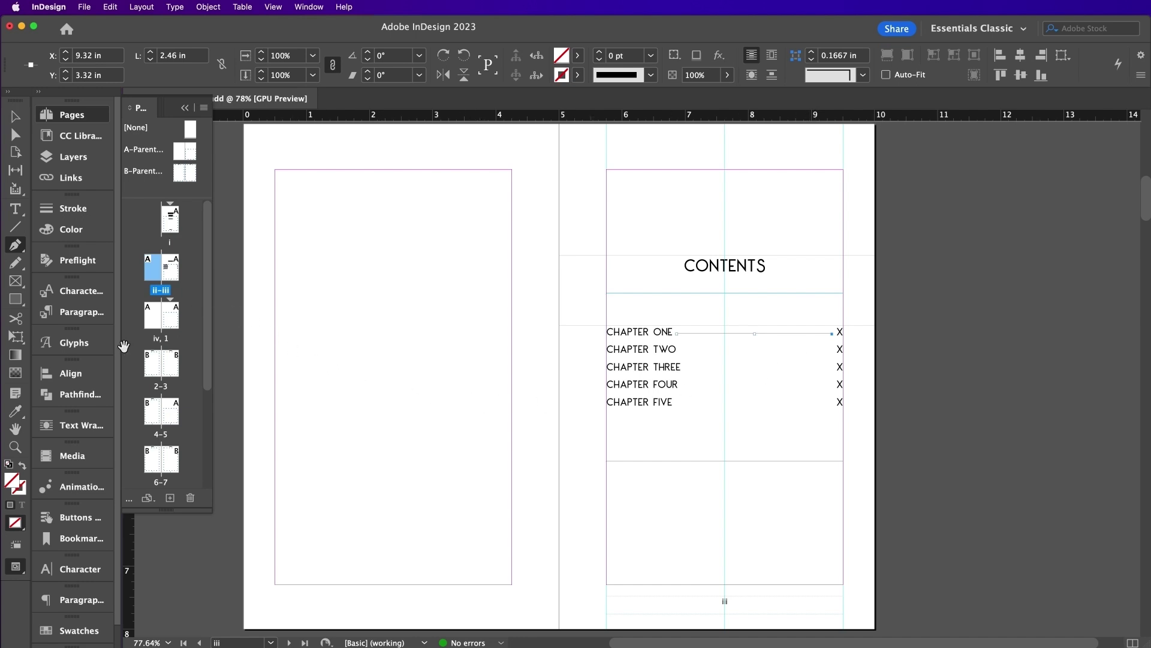
{"action": "left_click", "coordinate": [89, 631]}
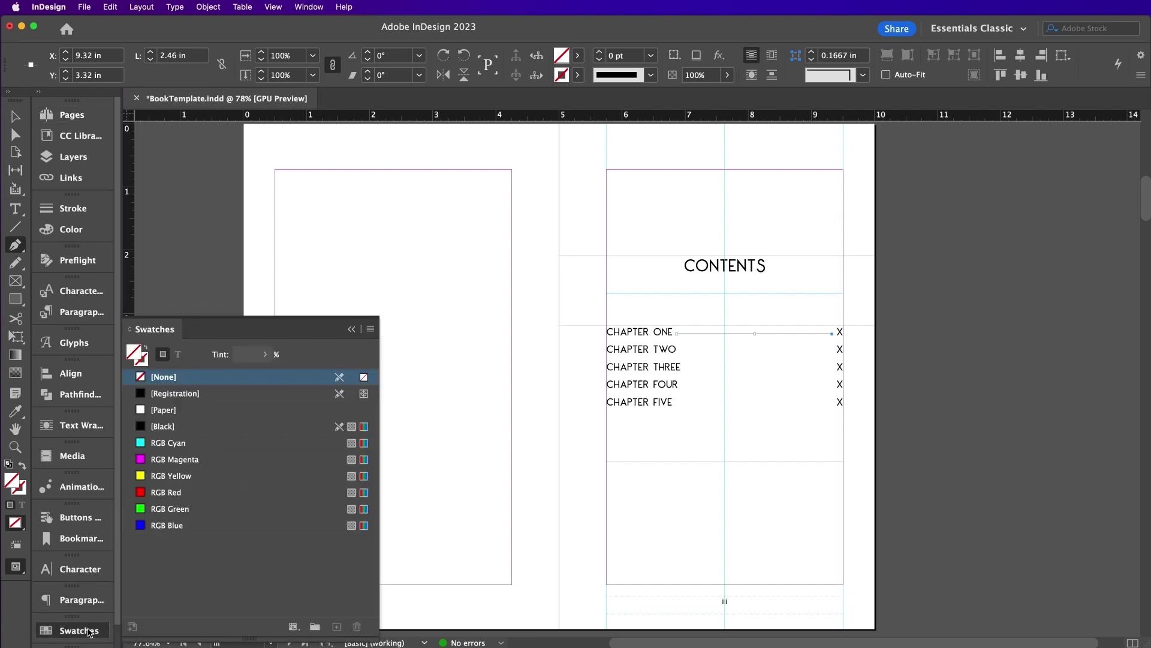
{"action": "left_click", "coordinate": [161, 426]}
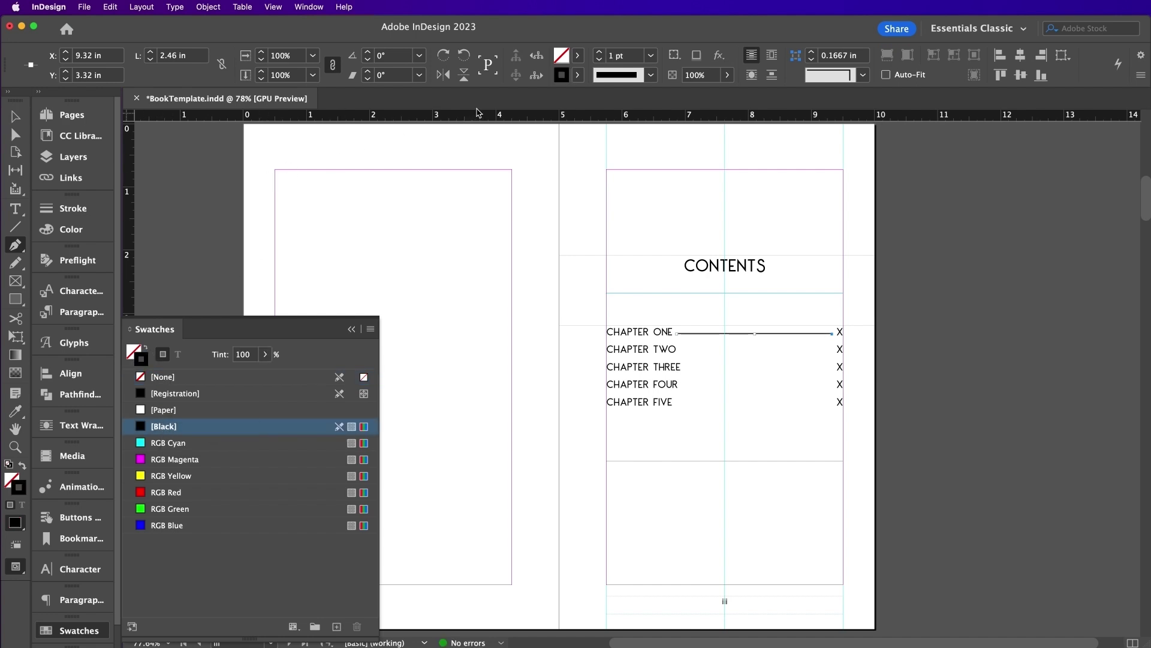
{"action": "left_click", "coordinate": [651, 55]}
{"action": "left_click", "coordinate": [622, 60]}
{"action": "left_click", "coordinate": [612, 56]}
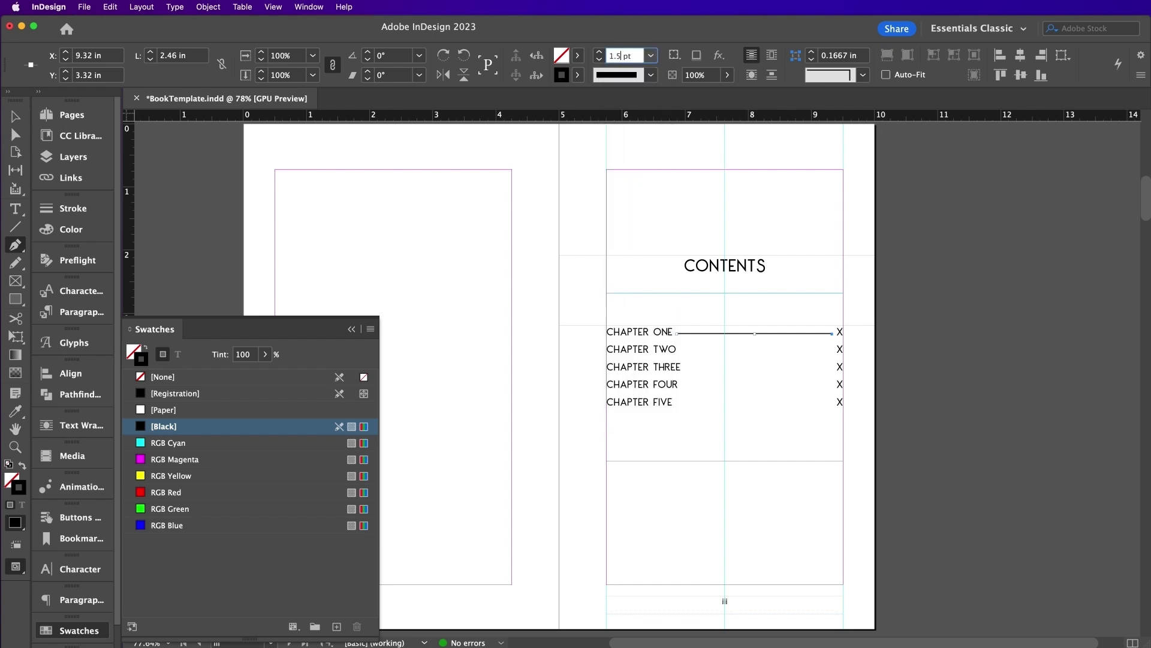
{"action": "type", "text": ".5"}
{"action": "key", "text": "Return"}
{"action": "left_click", "coordinate": [651, 75]}
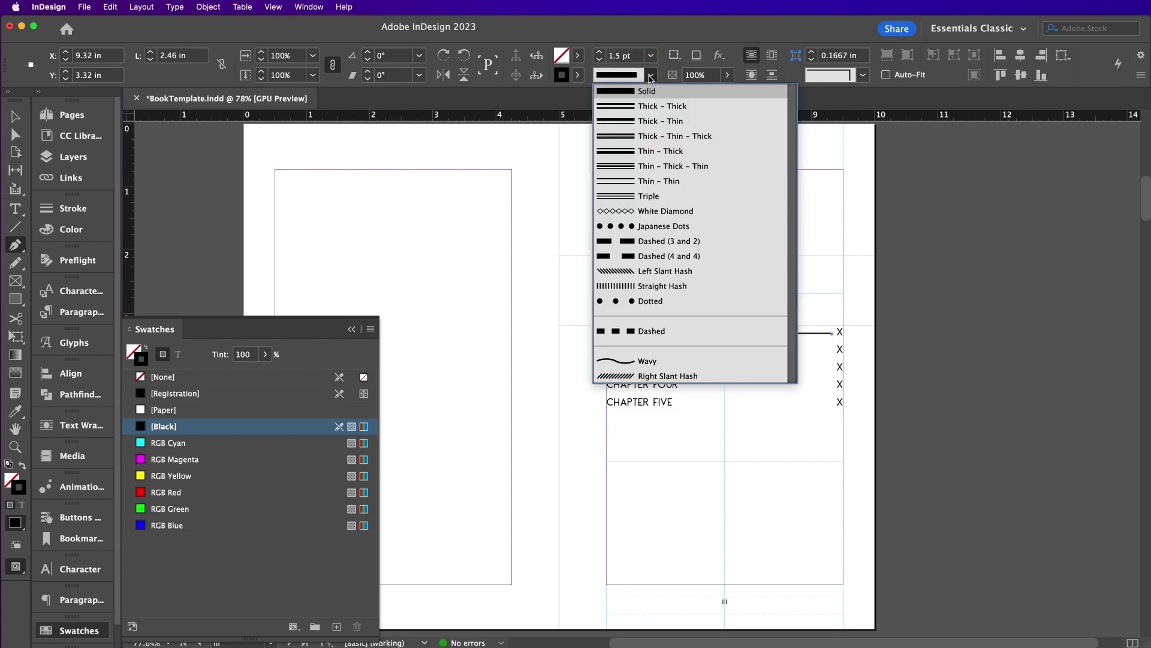
{"action": "left_click", "coordinate": [658, 227]}
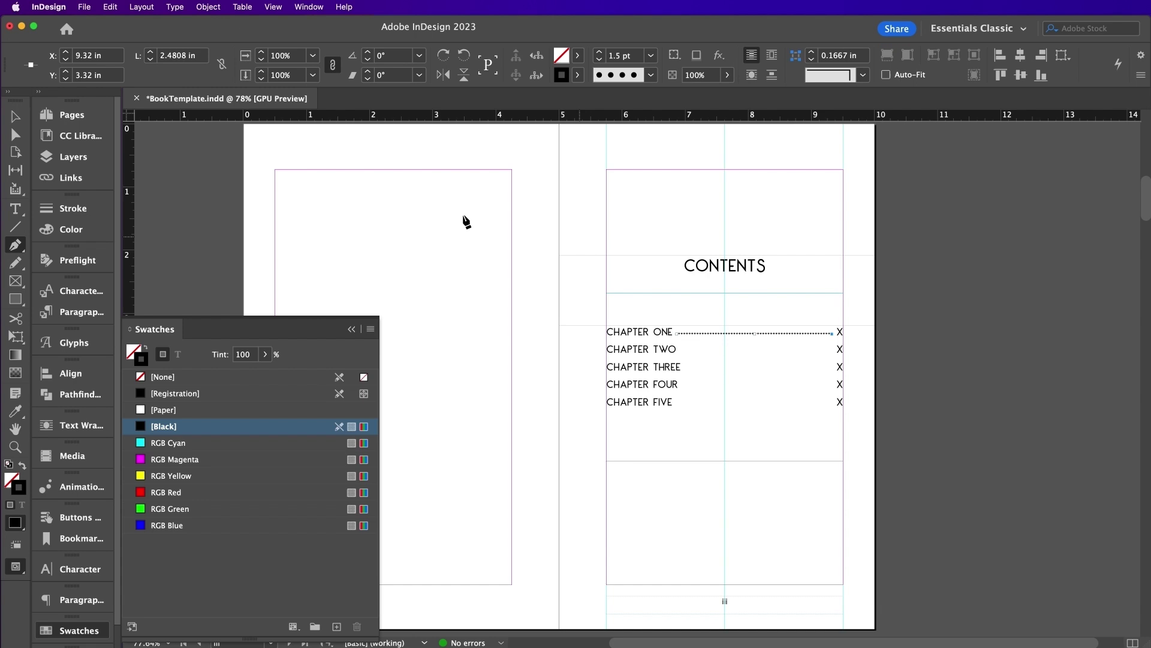
Paste four leader copies in place, nudging each down to Chapters Two through Five.
{"action": "key", "text": "v"}
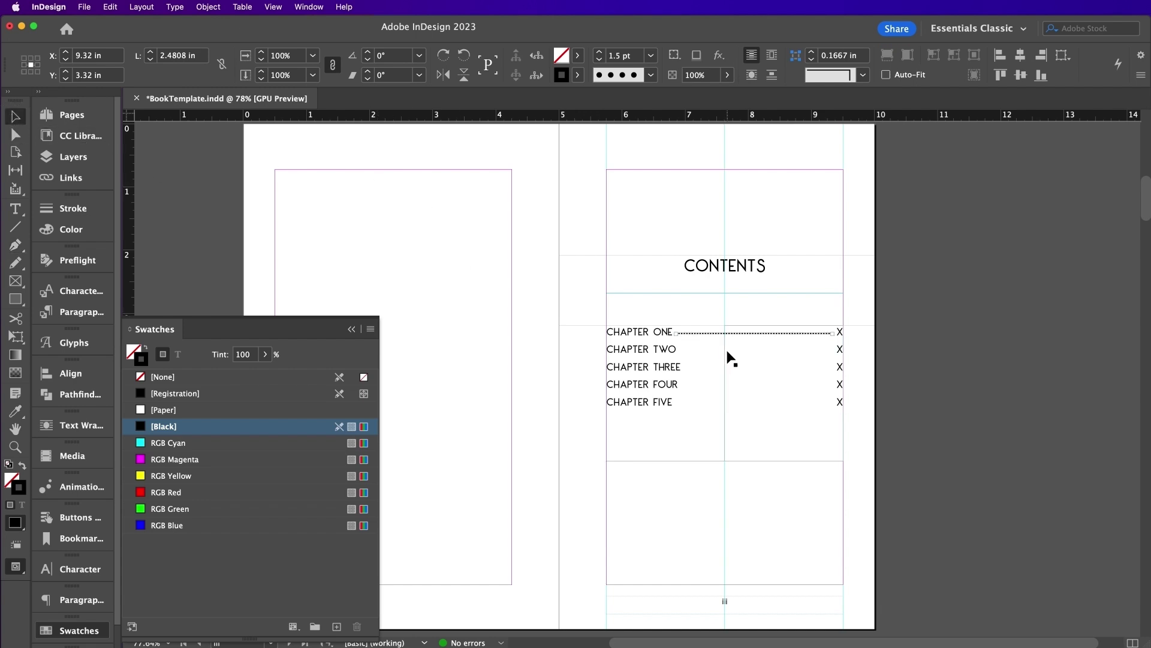
{"action": "left_click", "coordinate": [110, 7]}
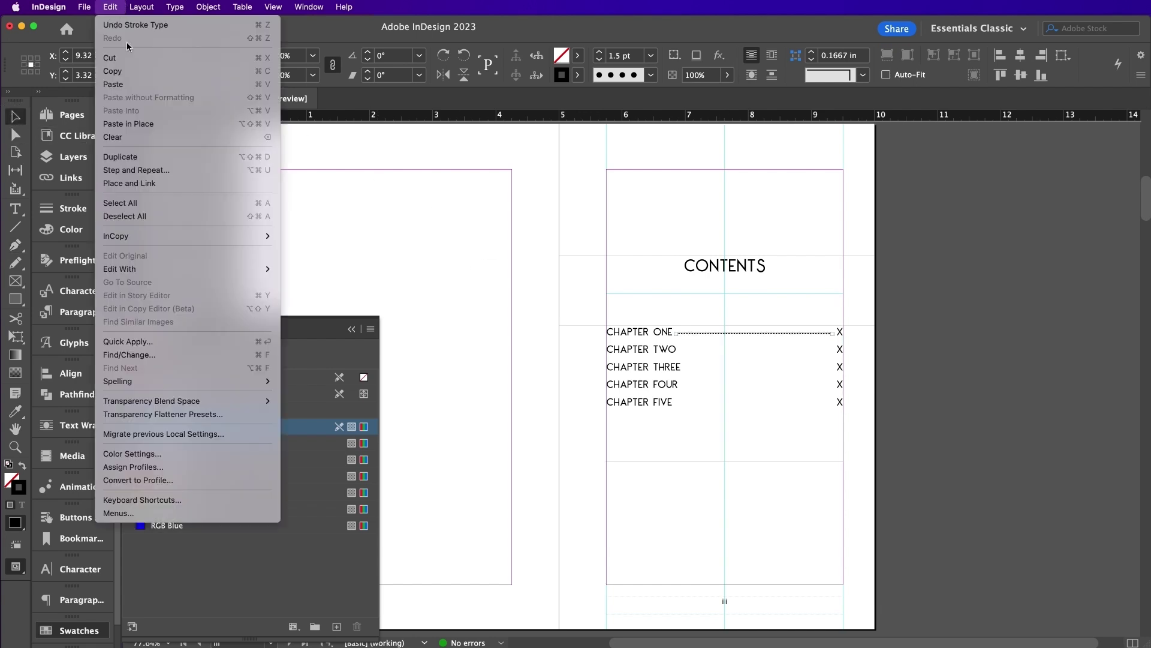
{"action": "left_click", "coordinate": [137, 125]}
{"action": "key", "text": "shift+Down"}
{"action": "key", "text": "shift+Down"}
{"action": "key", "text": "alt+shift+super+v"}
{"action": "key", "text": "shift+Down"}
{"action": "key", "text": "shift+Down"}
{"action": "key", "text": "alt+shift+super+v"}
{"action": "key", "text": "shift+Down"}
{"action": "key", "text": "shift+Down"}
{"action": "key", "text": "alt+shift+super+v"}
{"action": "key", "text": "shift+Down"}
{"action": "key", "text": "shift+Down"}
{"action": "key", "text": "shift+Down"}
Zoom in to check the Chapter Two and Four leaders, then deselect everything.
{"action": "key", "text": "super+equal"}
{"action": "key", "text": "super+equal"}
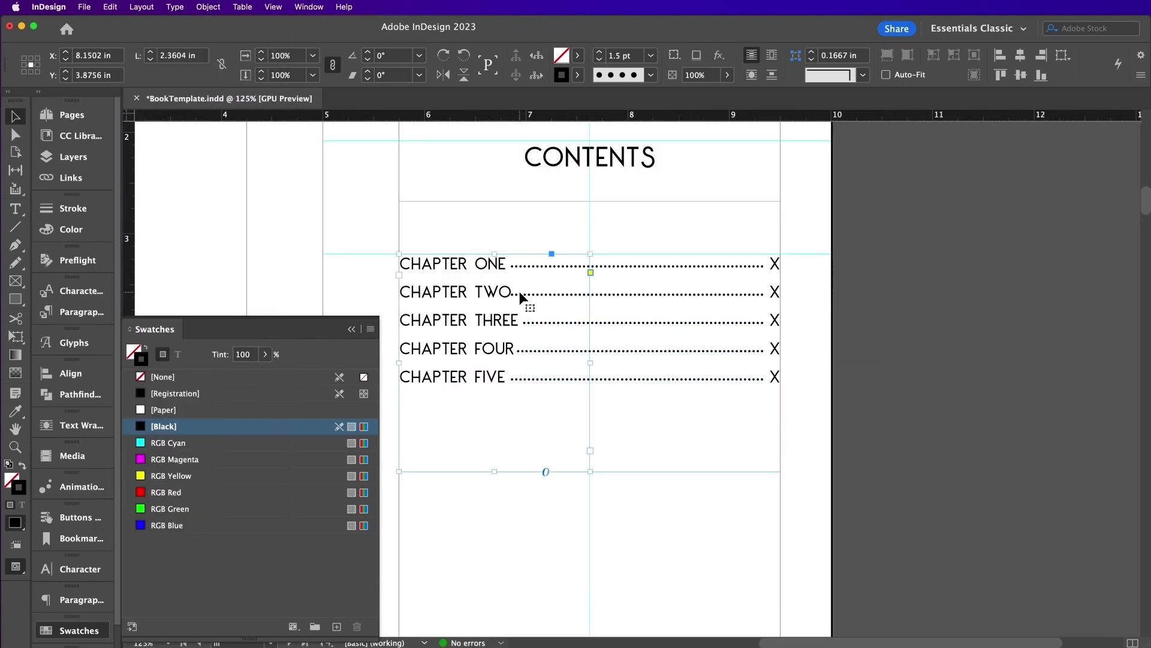
{"action": "left_click", "coordinate": [523, 294]}
{"action": "left_click", "coordinate": [218, 185]}
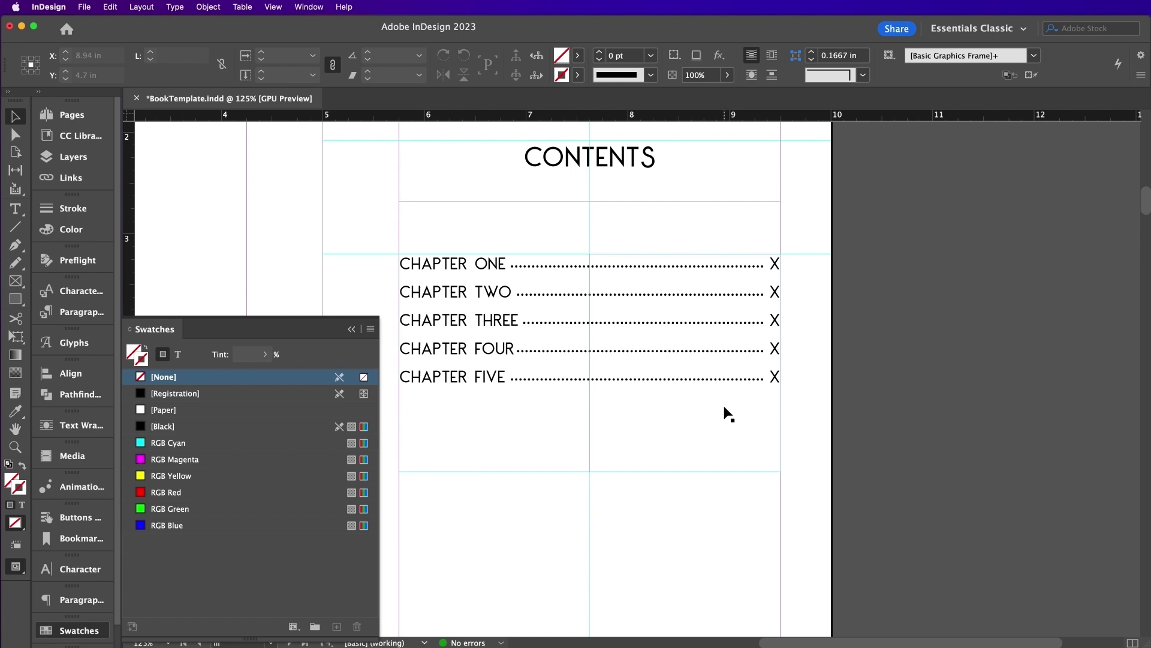
{"action": "left_click", "coordinate": [705, 351]}
{"action": "key", "text": "shift+super+a"}
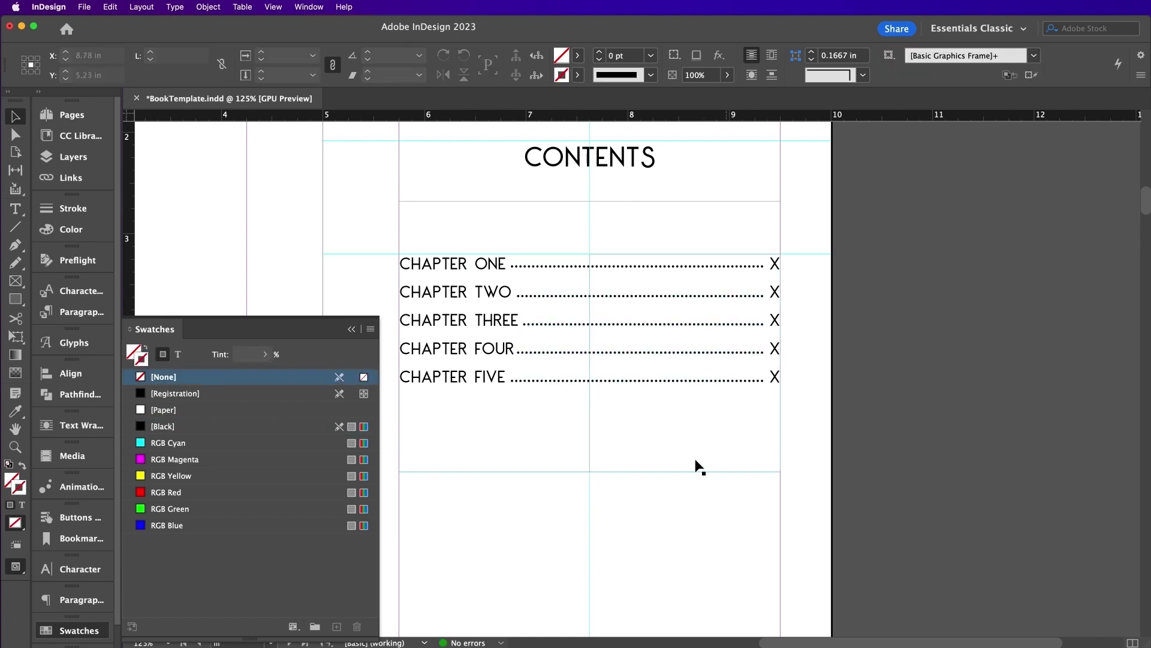
Go to page 1 and type CHAPTER ONE in a new frame across its top.
{"action": "left_click", "coordinate": [72, 114]}
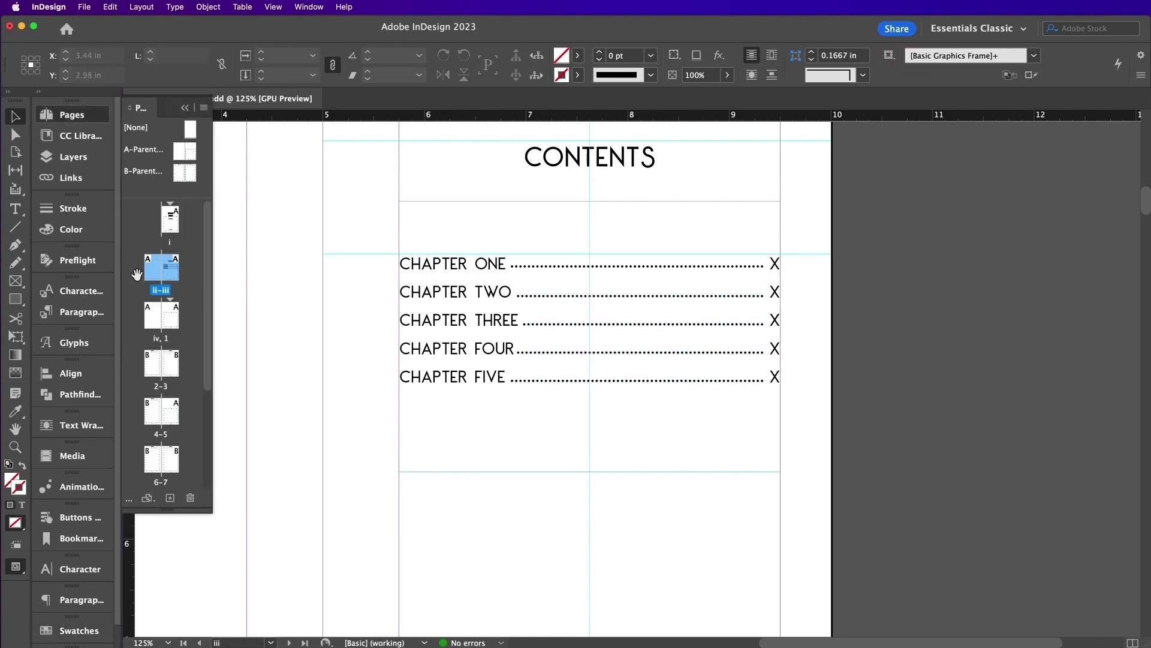
{"action": "double_click", "coordinate": [173, 317]}
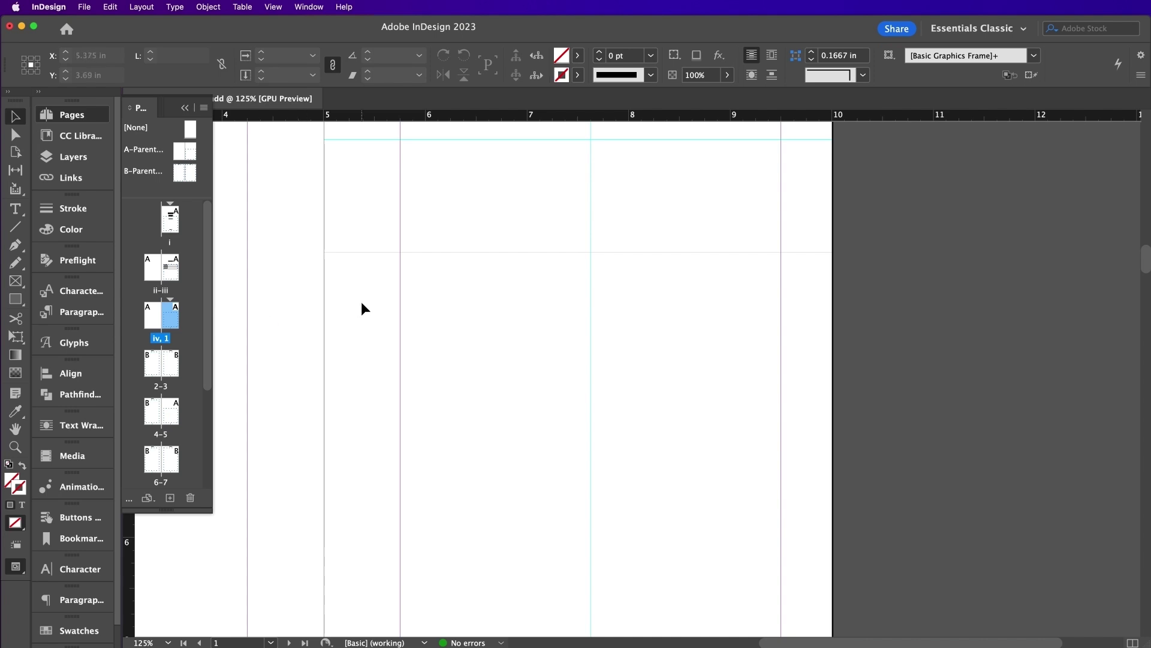
{"action": "left_click", "coordinate": [16, 209]}
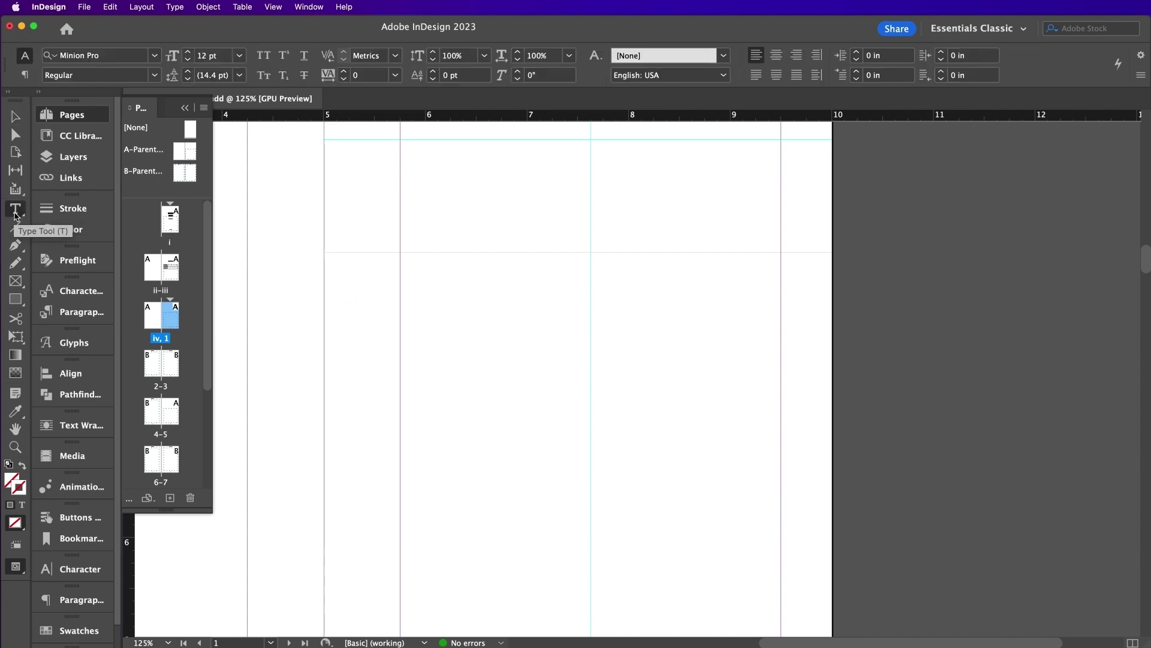
{"action": "scroll", "coordinate": [440, 243], "scroll_direction": "up", "scroll_amount": 5}
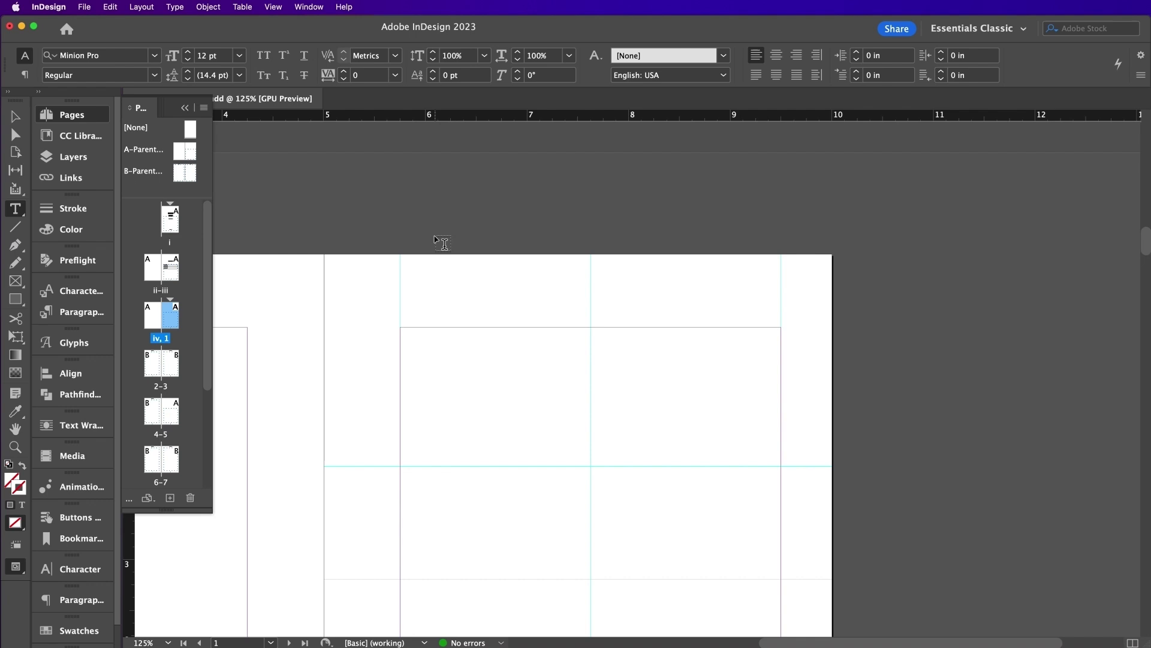
{"action": "scroll", "coordinate": [434, 344], "scroll_direction": "down", "scroll_amount": 2}
{"action": "left_click_drag", "start_coordinate": [401, 327], "coordinate": [780, 339]}
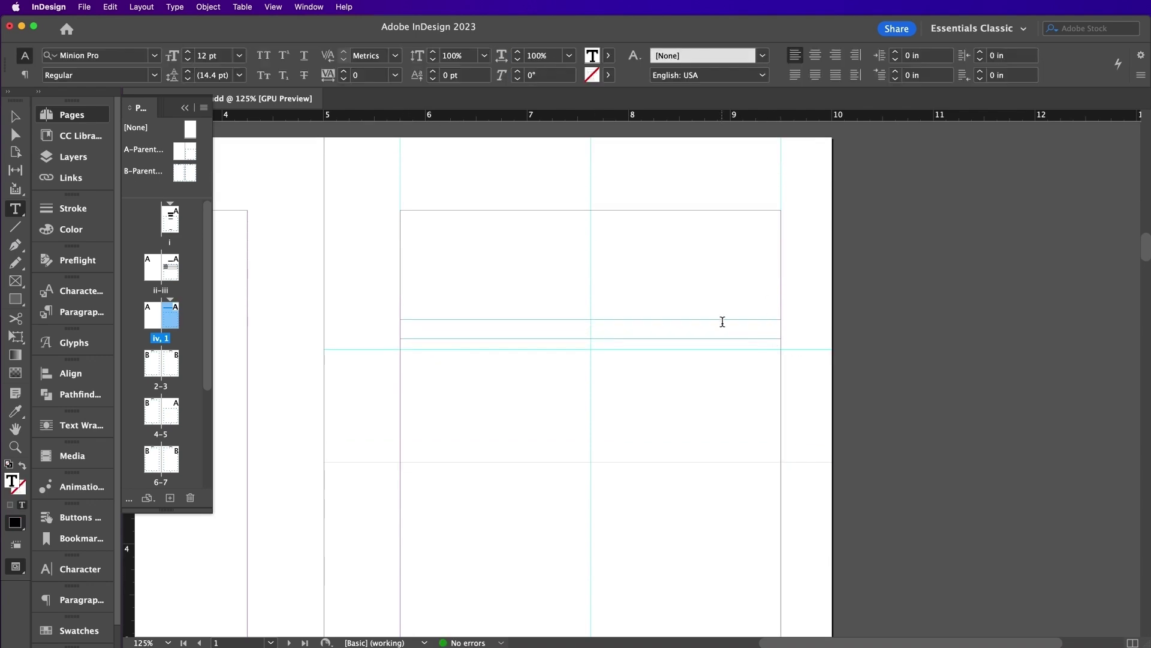
{"action": "type", "text": "CHAPTER ONE"}
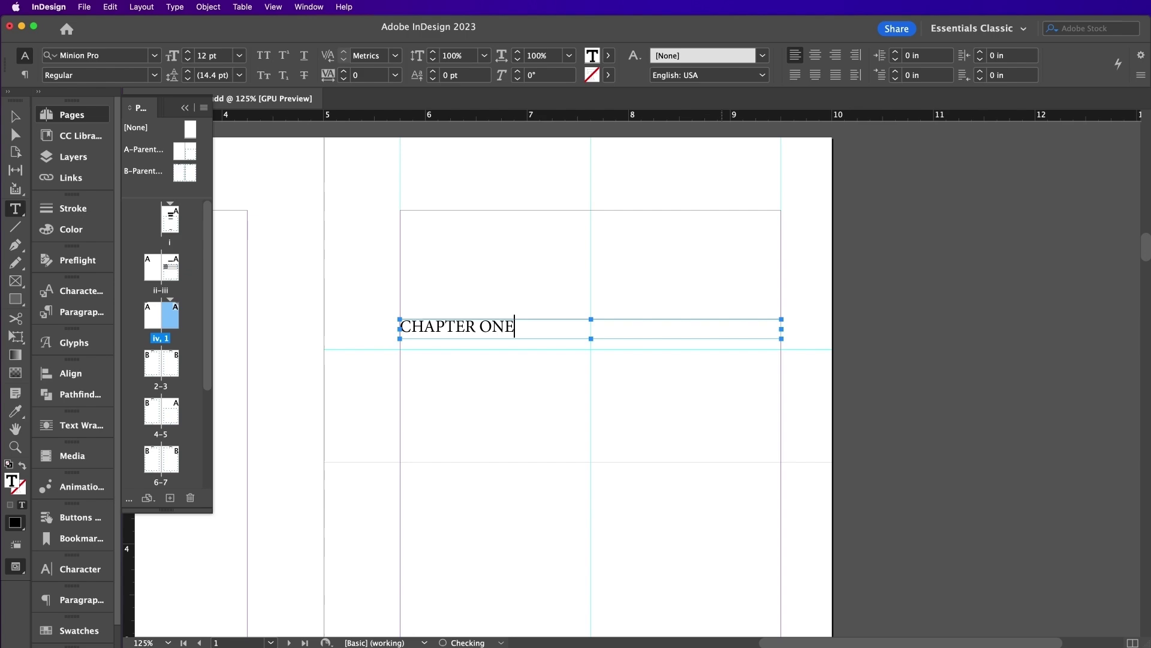
Centre the heading, set it in enlarged George Regular, and nudge the frame down.
{"action": "key", "text": "super+a"}
{"action": "left_click", "coordinate": [815, 55]}
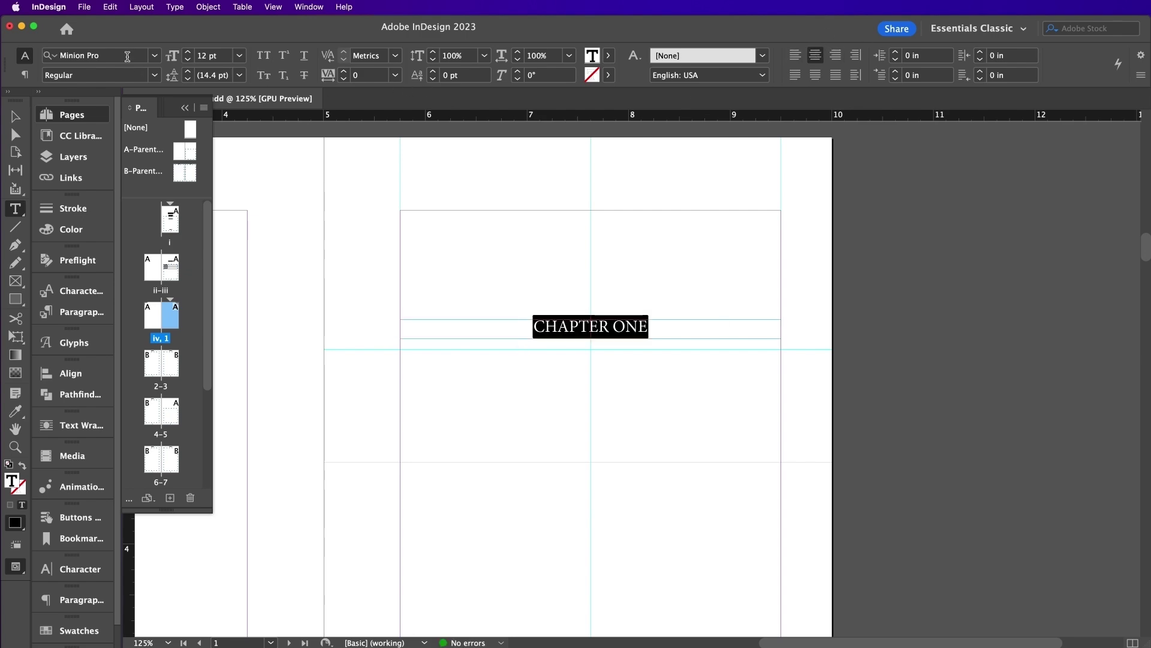
{"action": "left_click", "coordinate": [128, 55]}
{"action": "type", "text": "George"}
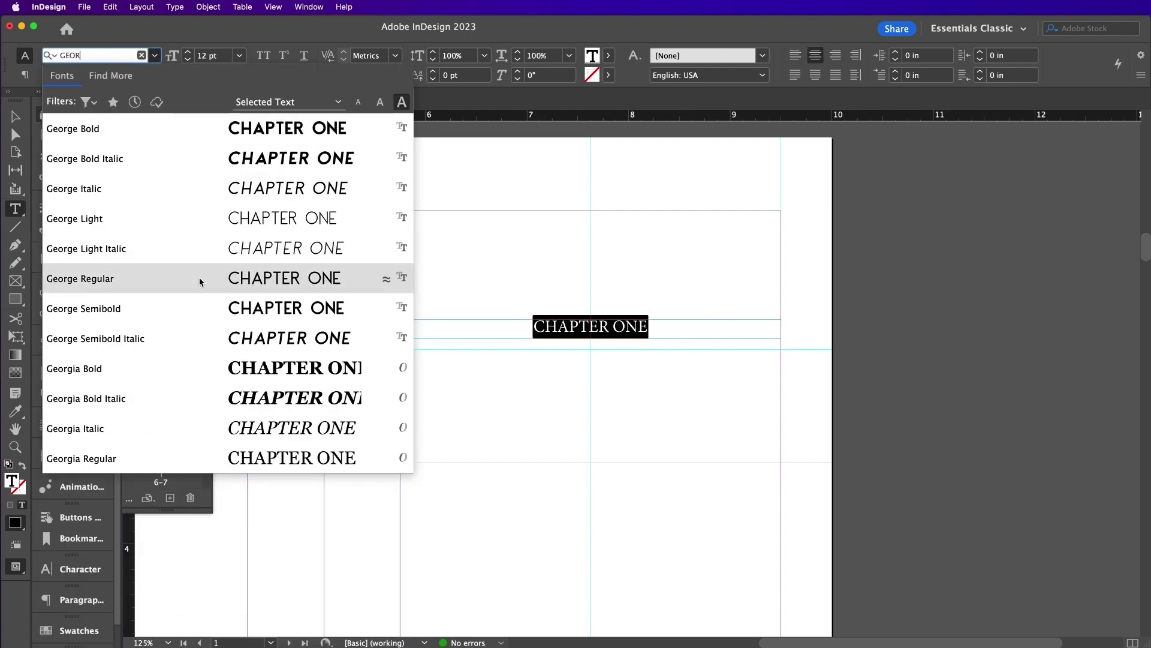
{"action": "left_click", "coordinate": [199, 277]}
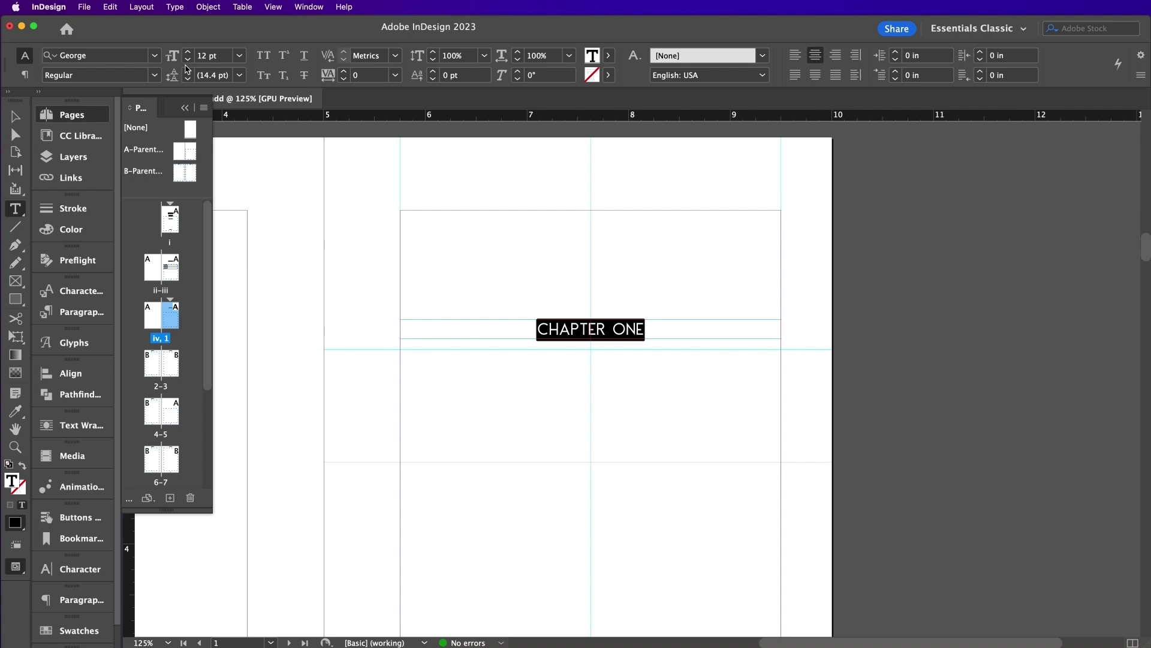
{"action": "left_click", "coordinate": [188, 53]}
{"action": "left_click", "coordinate": [188, 53]}
{"action": "left_click", "coordinate": [15, 117]}
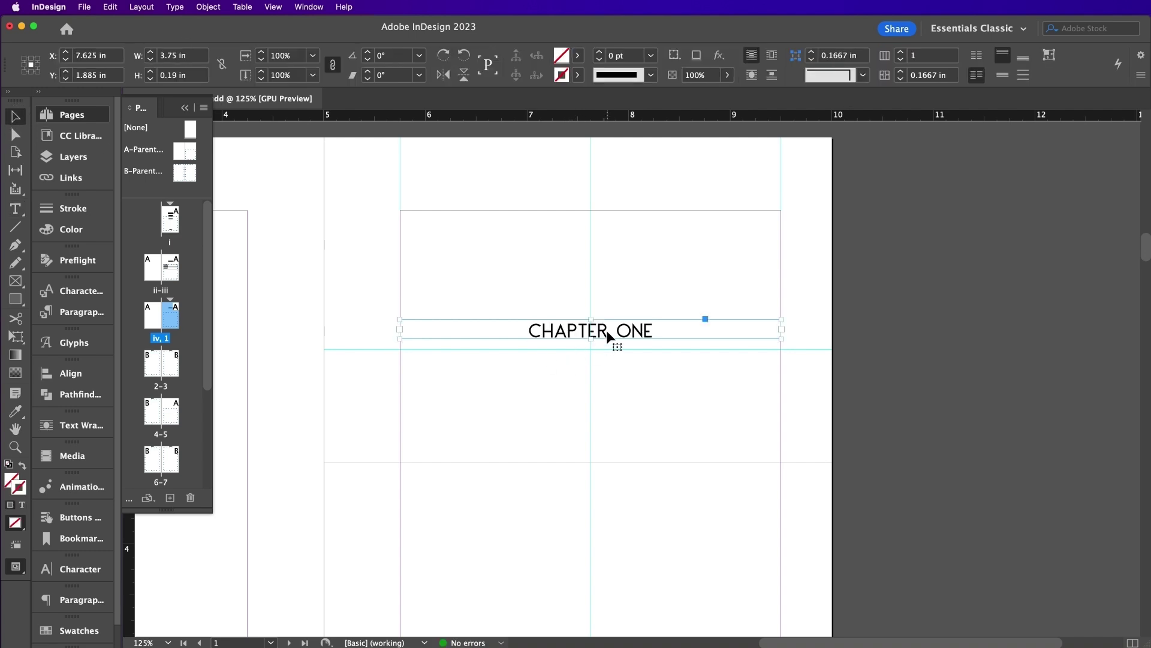
{"action": "left_click_drag", "start_coordinate": [608, 336], "coordinate": [608, 347]}
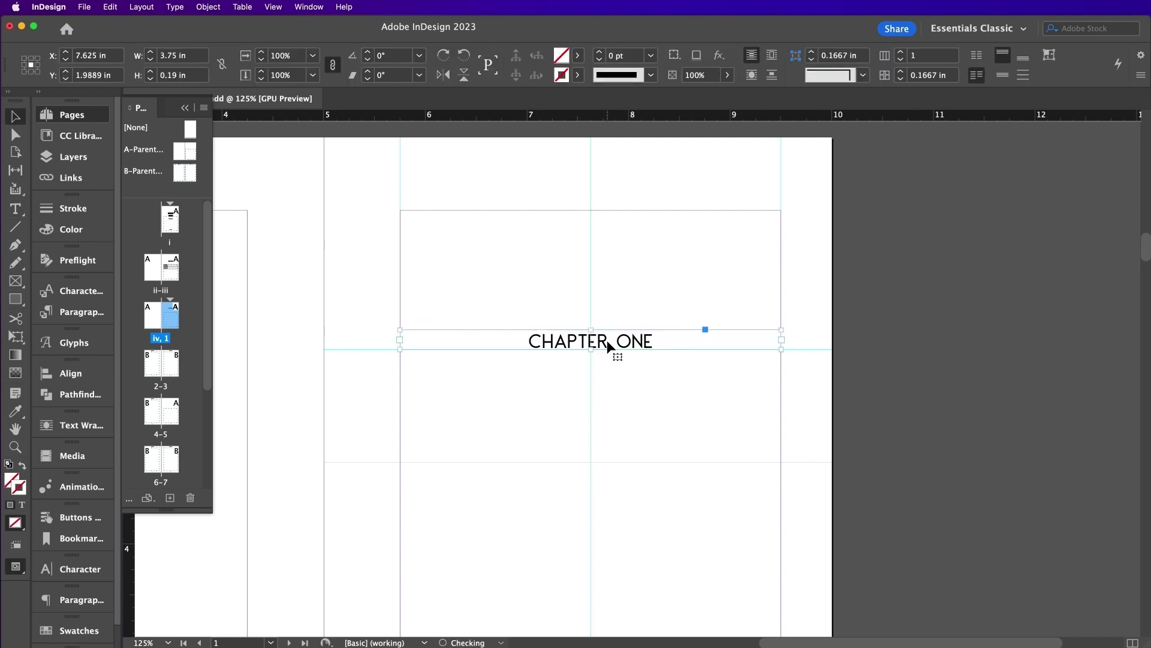
Set the body frame below the heading to Addington CF Regular, 11 pt on 14 pt leading.
{"action": "left_click", "coordinate": [631, 312]}
{"action": "scroll", "coordinate": [426, 315], "scroll_direction": "down", "scroll_amount": 5}
{"action": "left_click", "coordinate": [419, 286]}
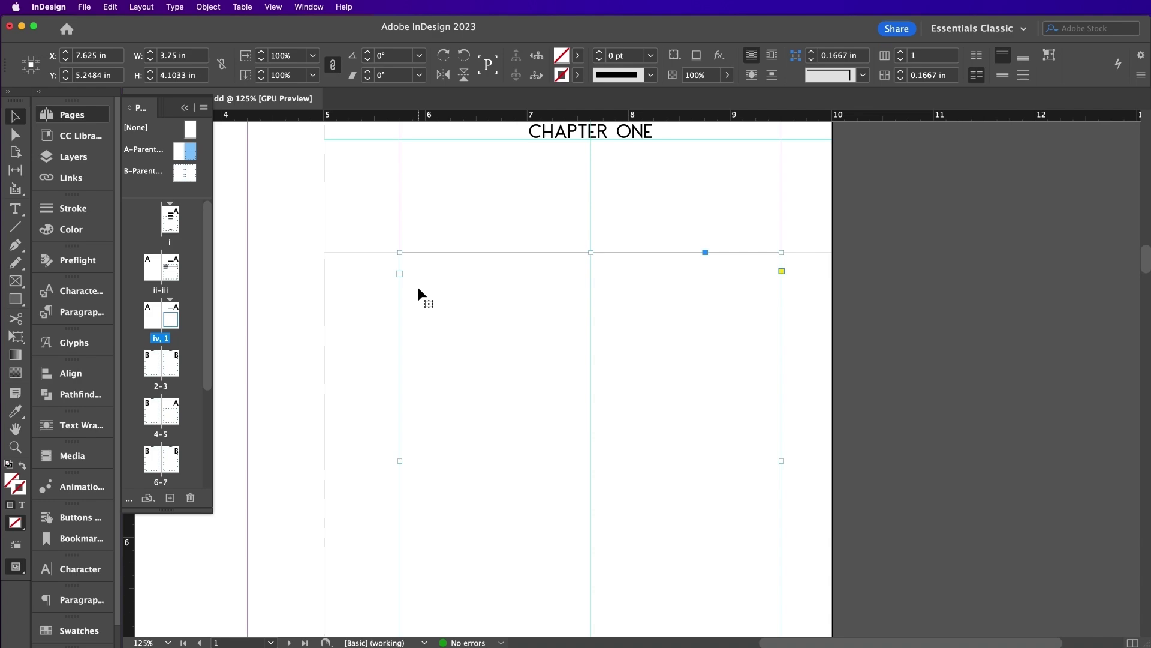
{"action": "left_click", "coordinate": [15, 209]}
{"action": "left_click", "coordinate": [410, 271]}
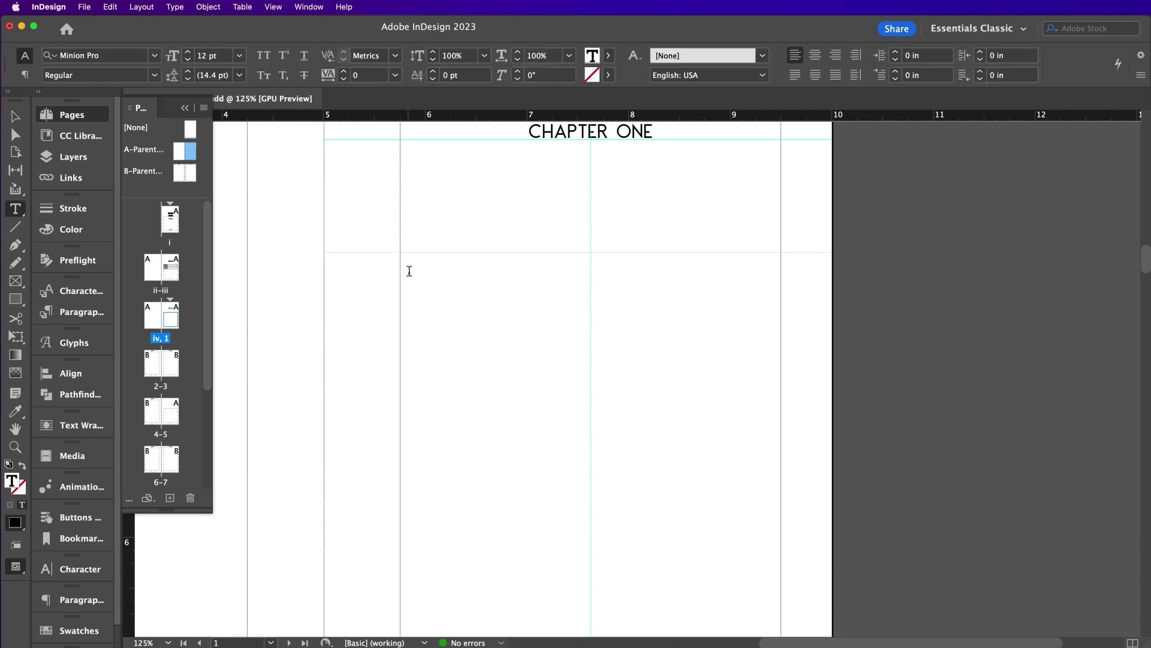
{"action": "left_click", "coordinate": [99, 55]}
{"action": "type", "text": "ADD"}
{"action": "left_click", "coordinate": [201, 307]}
{"action": "left_click", "coordinate": [188, 59]}
{"action": "left_click", "coordinate": [187, 71]}
{"action": "key", "text": "Escape"}
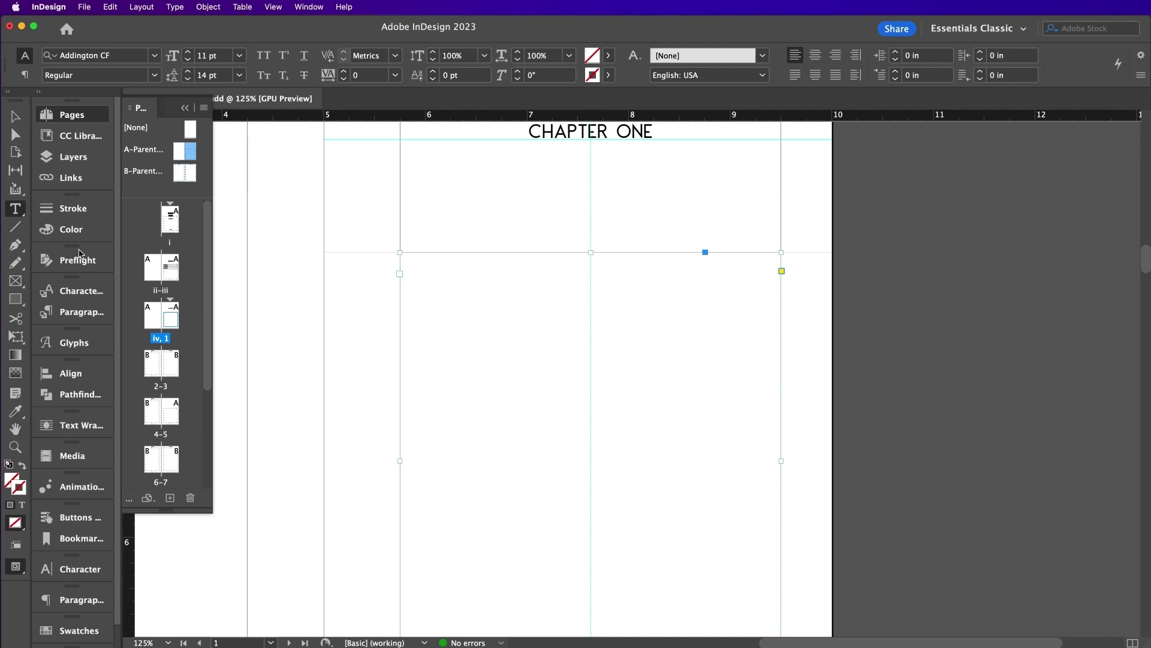
Give the body paragraph a 0.125 in first-line indent.
{"action": "left_click", "coordinate": [81, 603]}
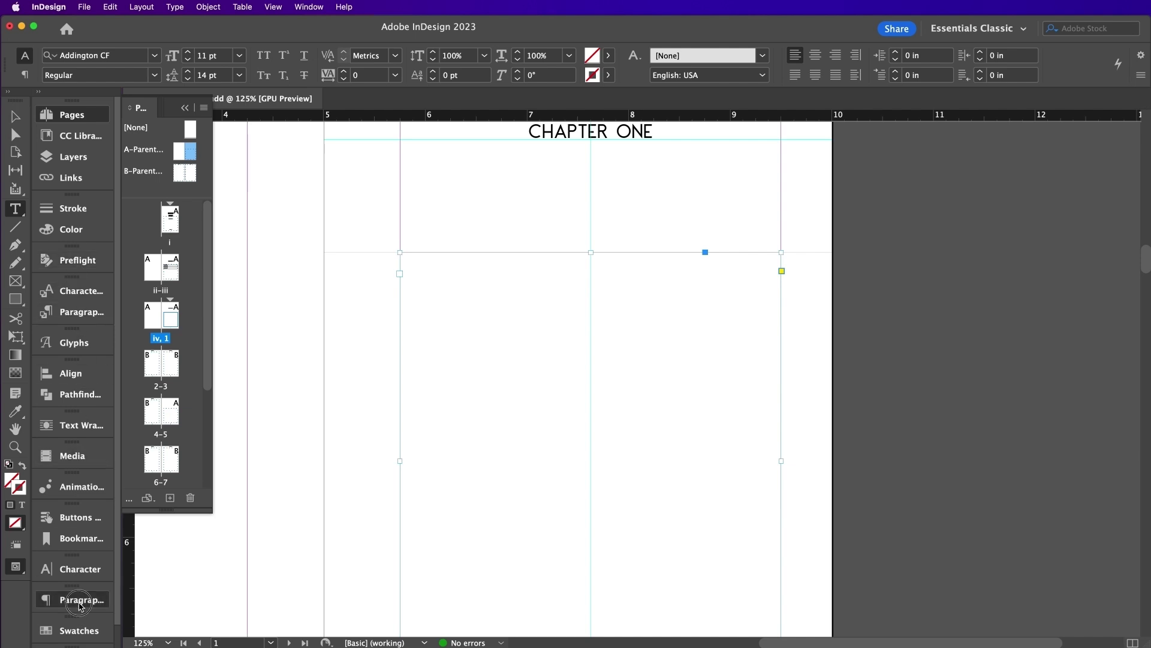
{"action": "left_click", "coordinate": [148, 475]}
{"action": "left_click", "coordinate": [148, 474]}
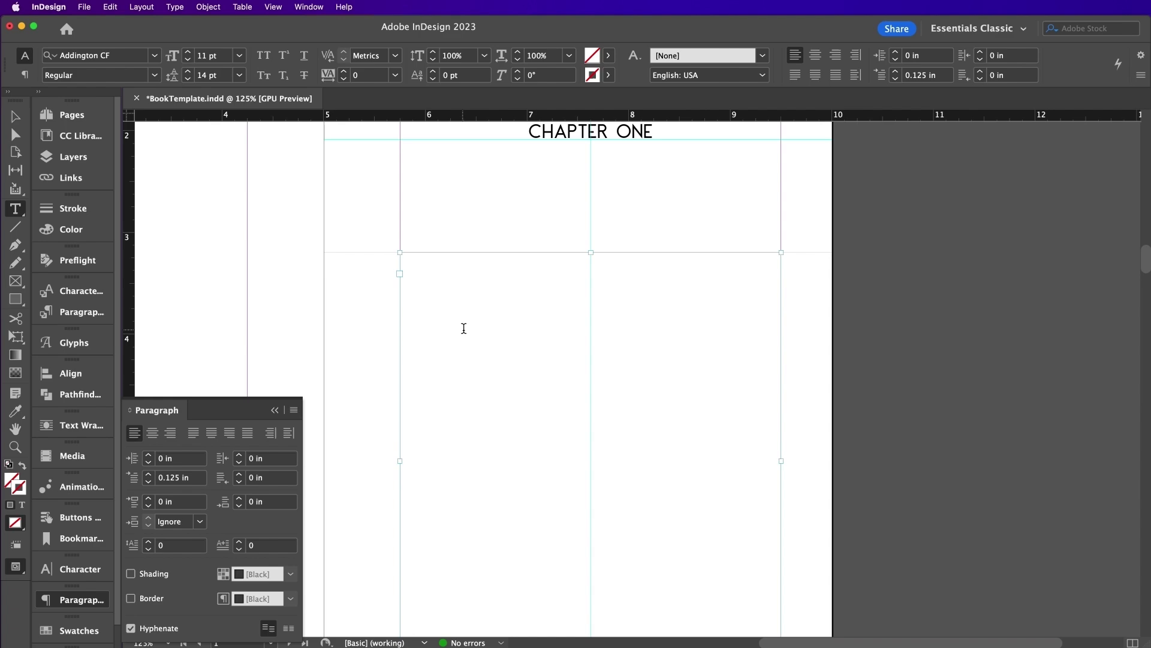
{"action": "scroll", "coordinate": [463, 326], "scroll_direction": "down", "scroll_amount": 1}
Fill the frame with placeholder text and make the opening N a two-line drop cap.
{"action": "left_click", "coordinate": [175, 7]}
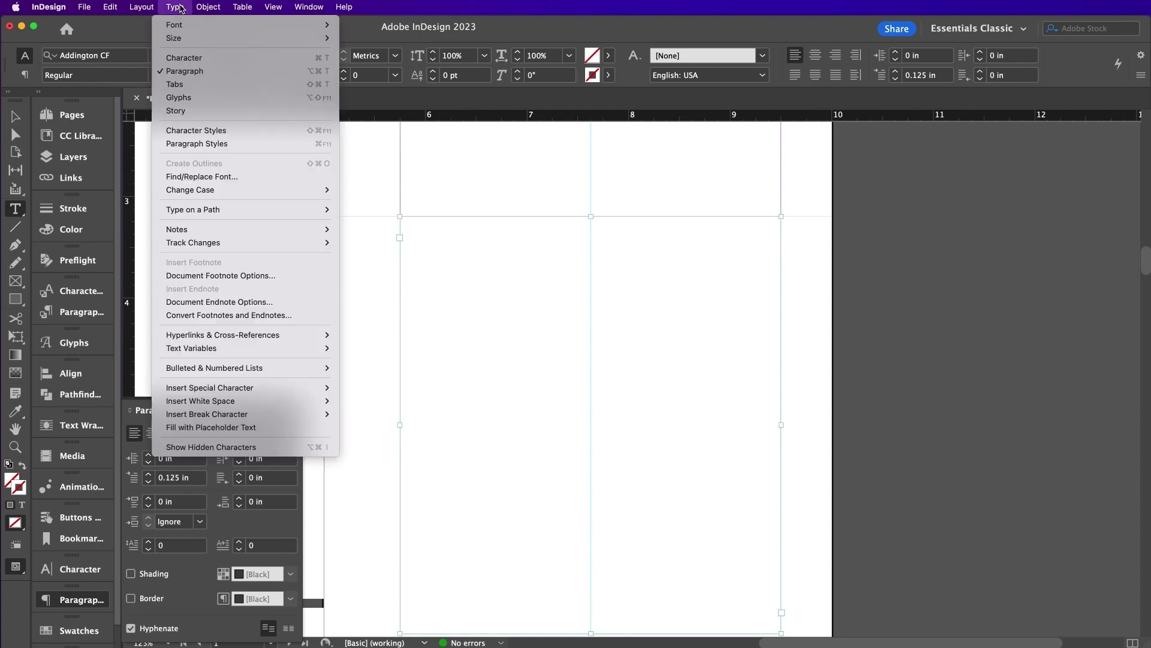
{"action": "left_click", "coordinate": [240, 427]}
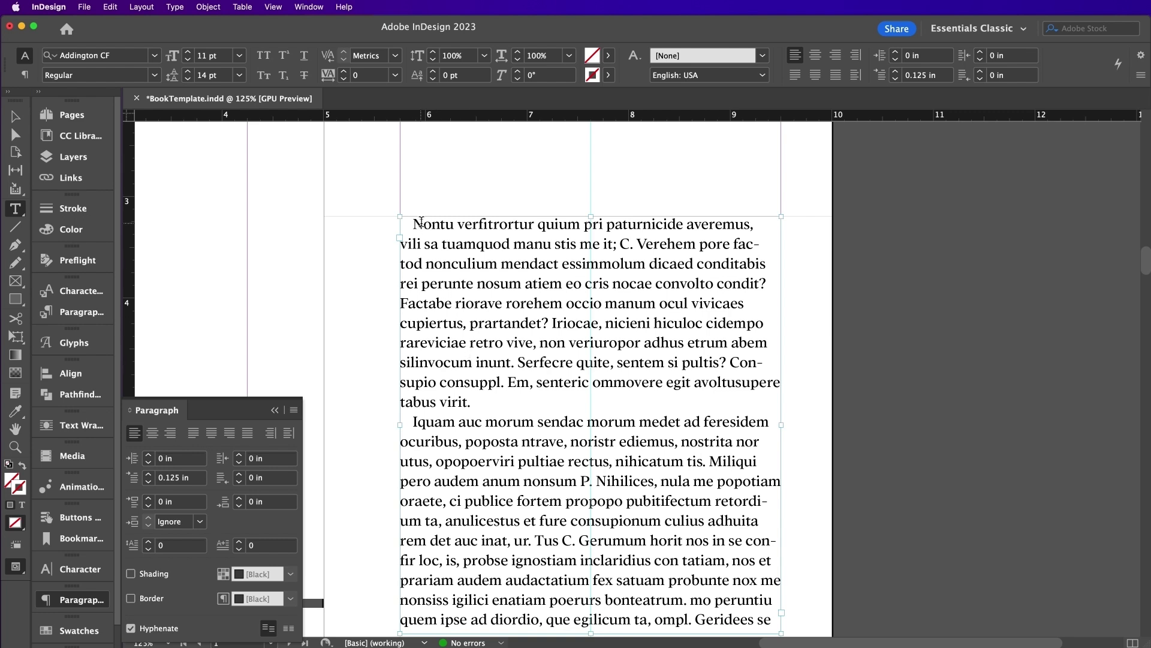
{"action": "left_click_drag", "start_coordinate": [422, 223], "coordinate": [413, 224]}
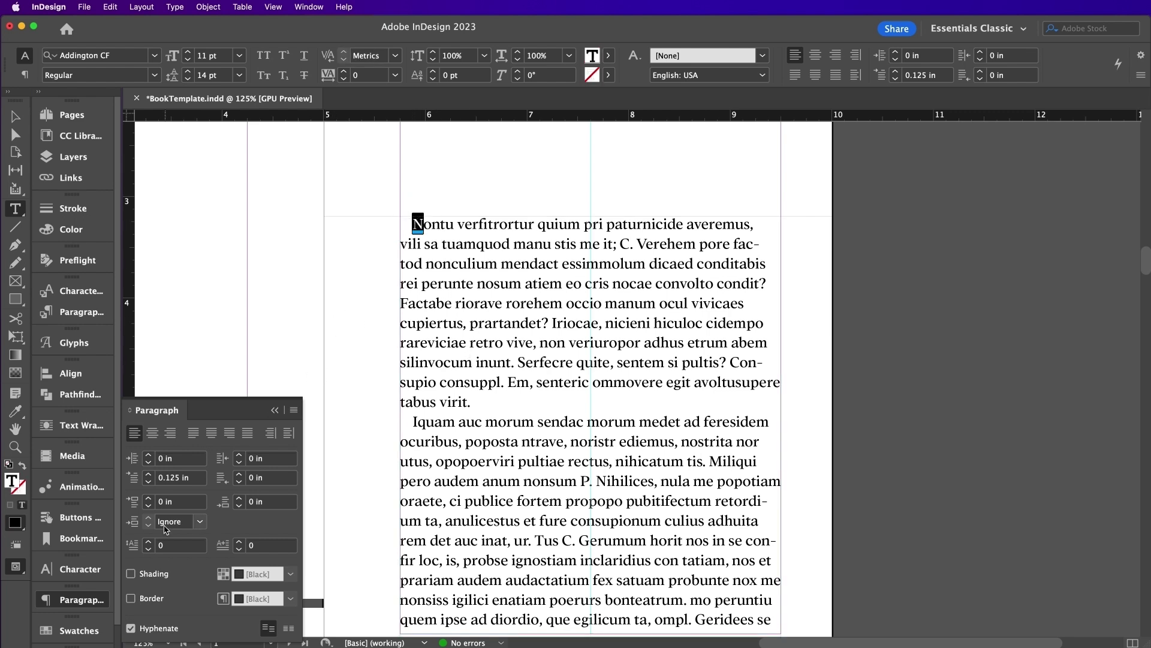
{"action": "left_click", "coordinate": [148, 542]}
{"action": "left_click", "coordinate": [149, 541]}
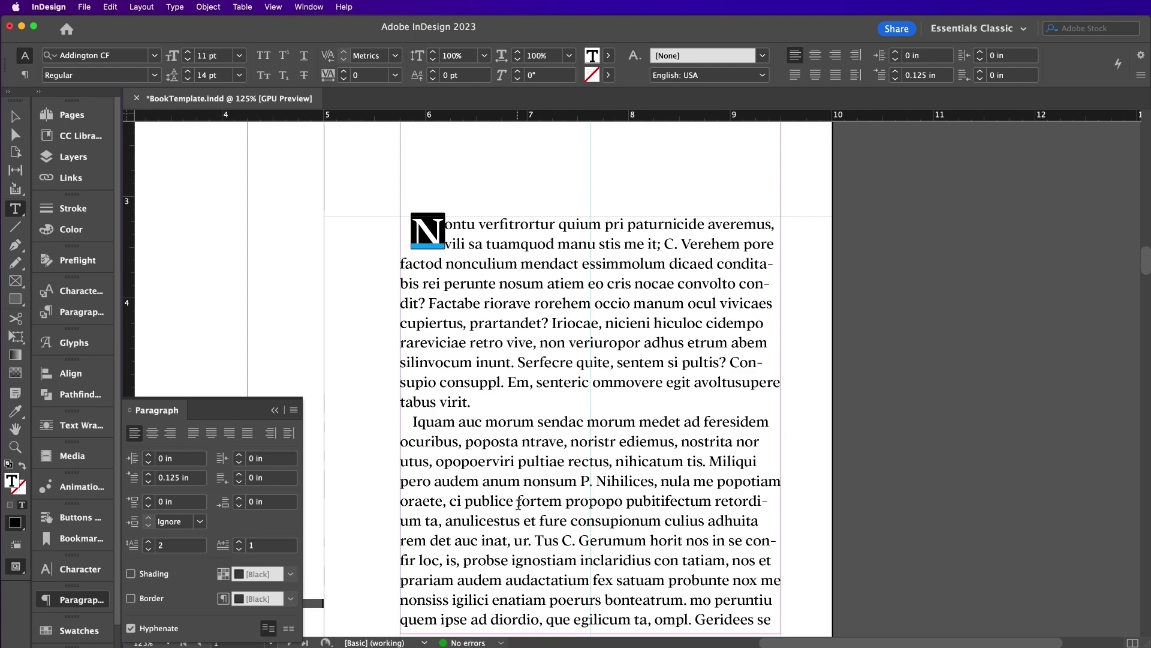
{"action": "key", "text": "Escape"}
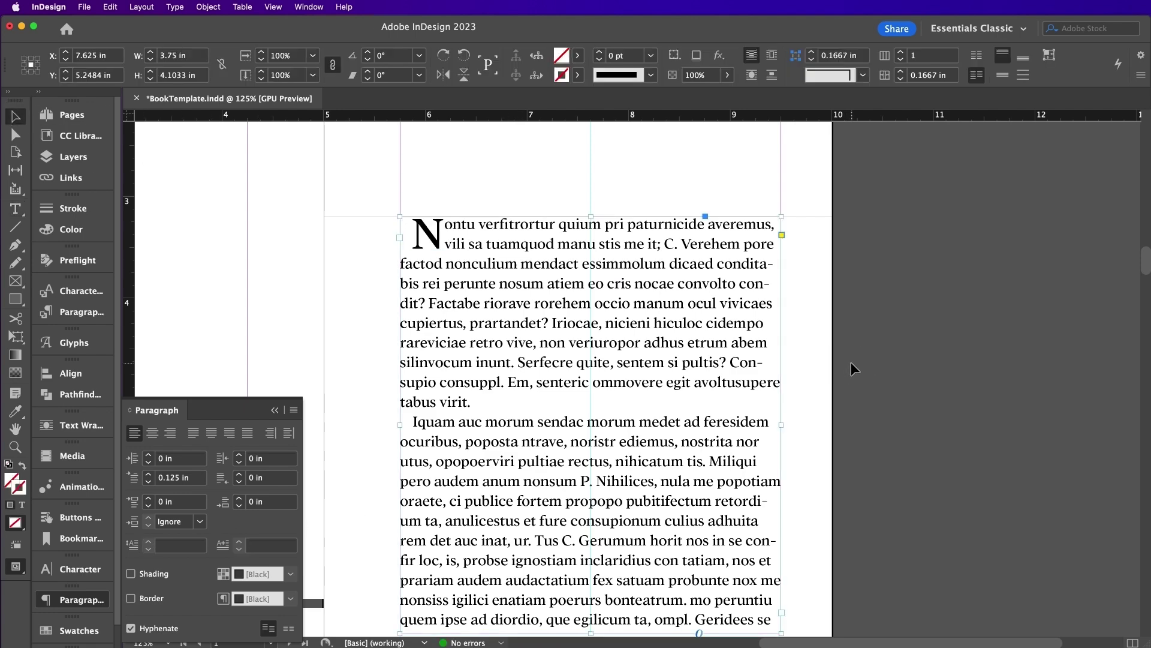
{"action": "left_click", "coordinate": [851, 361]}
Thread the overflowing body story through the text frames on pages 2, 3 and 4.
{"action": "key", "text": "super+minus"}
{"action": "key", "text": "super+minus"}
{"action": "key", "text": "super+minus"}
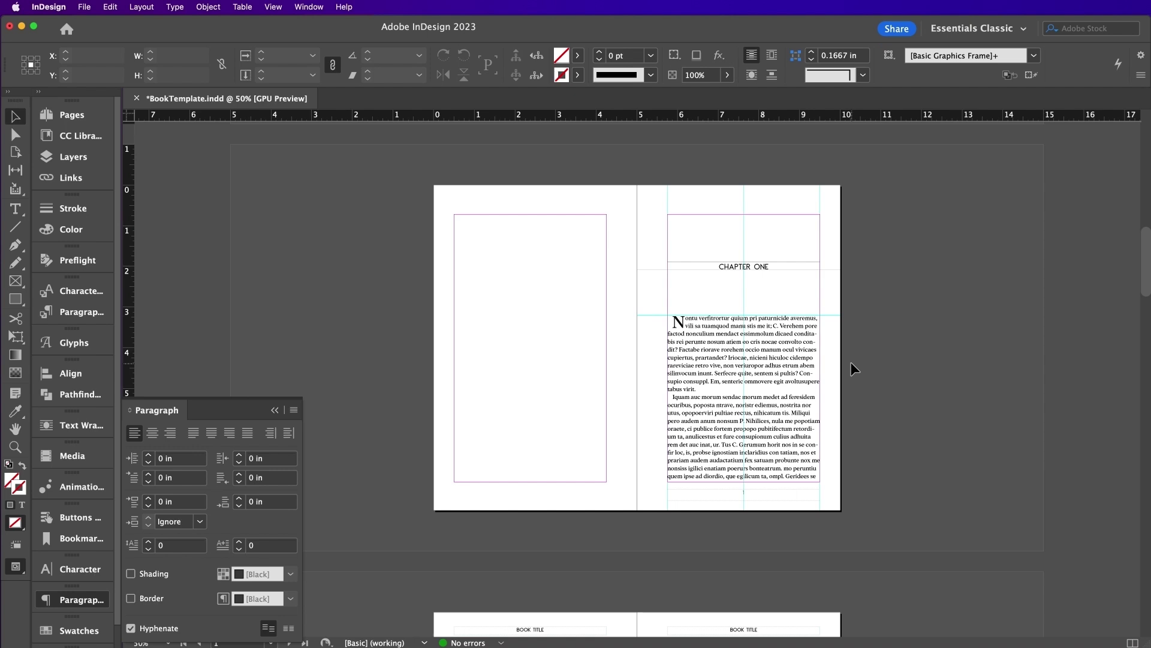
{"action": "scroll", "coordinate": [851, 362], "scroll_direction": "down", "scroll_amount": 5}
{"action": "left_click", "coordinate": [775, 271]}
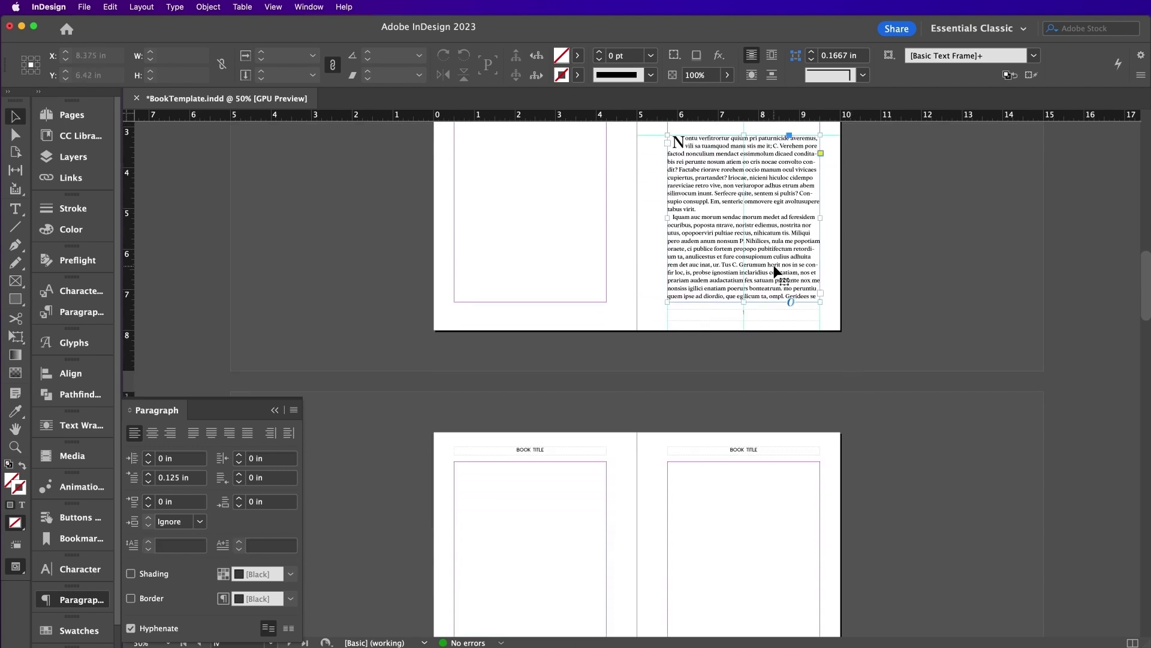
{"action": "left_click", "coordinate": [820, 294]}
{"action": "left_click", "coordinate": [560, 535]}
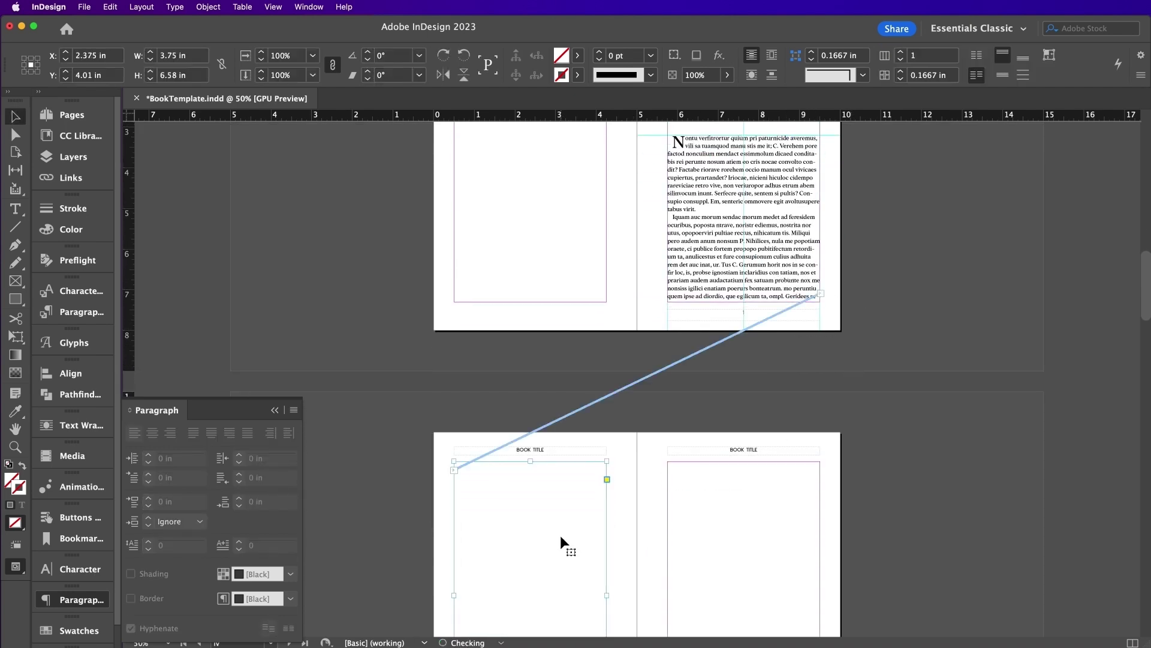
{"action": "scroll", "coordinate": [566, 534], "scroll_direction": "down", "scroll_amount": 4}
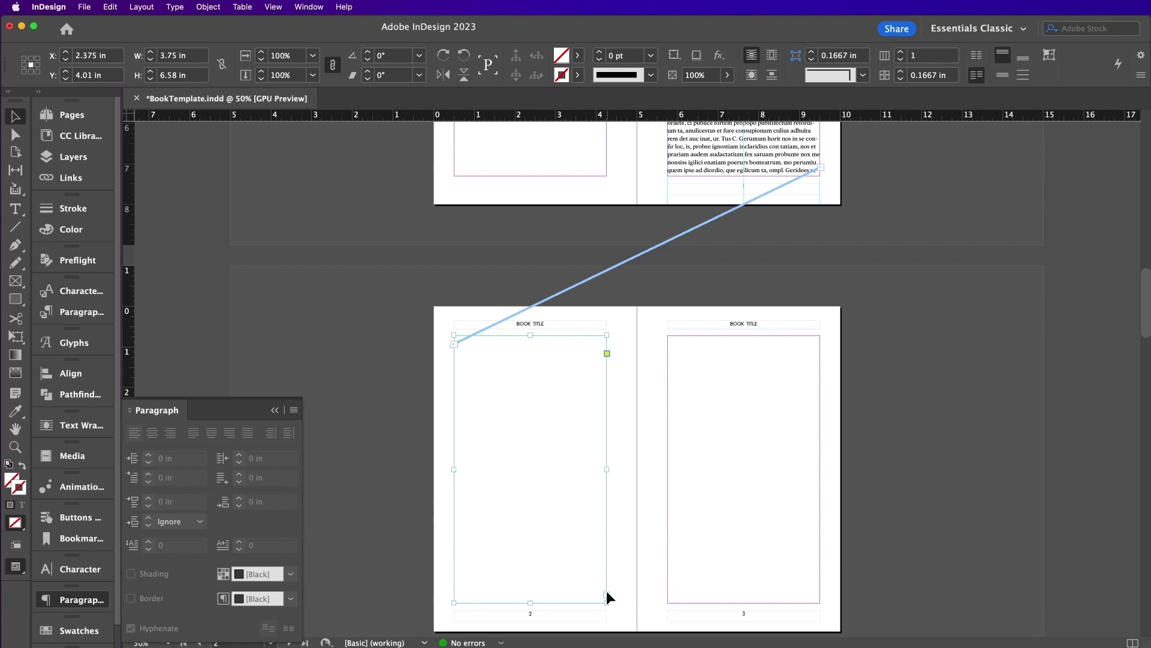
{"action": "left_click", "coordinate": [606, 592]}
{"action": "left_click", "coordinate": [735, 528]}
{"action": "scroll", "coordinate": [736, 528], "scroll_direction": "down", "scroll_amount": 10}
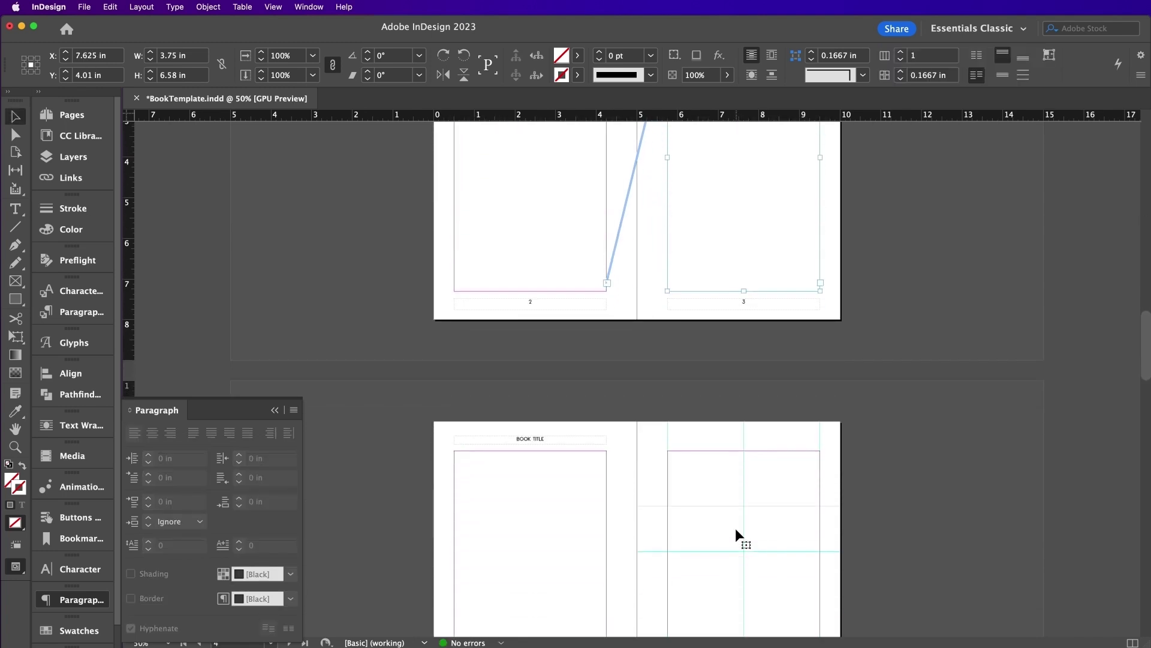
{"action": "scroll", "coordinate": [736, 527], "scroll_direction": "down", "scroll_amount": 2}
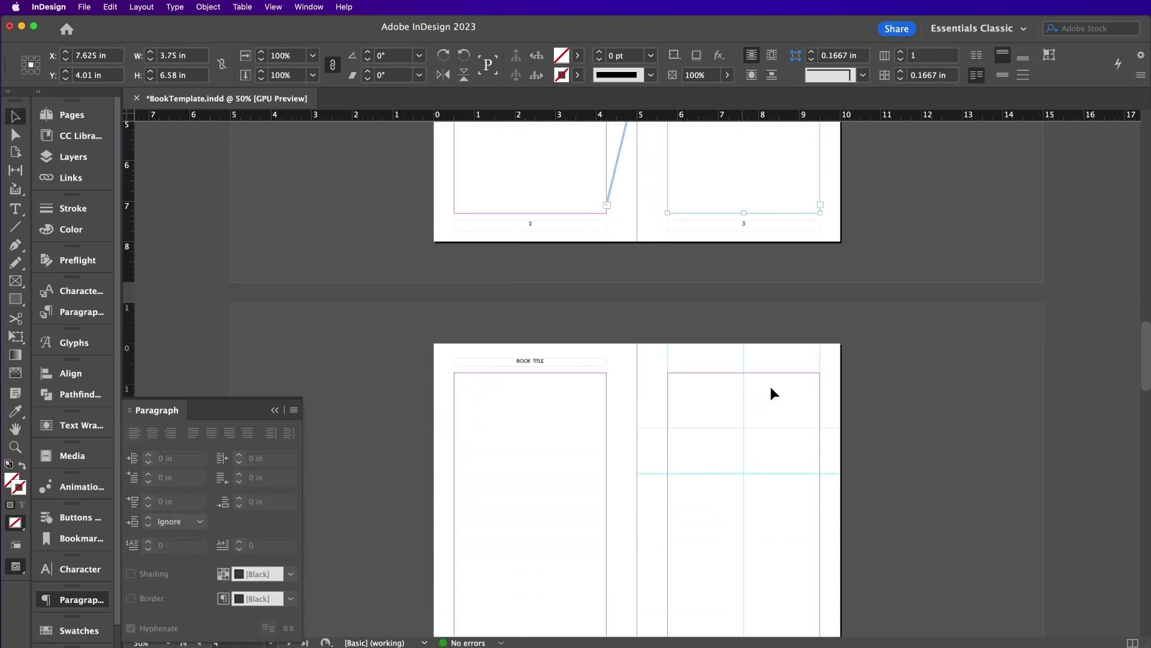
{"action": "left_click", "coordinate": [820, 206]}
{"action": "left_click", "coordinate": [564, 459]}
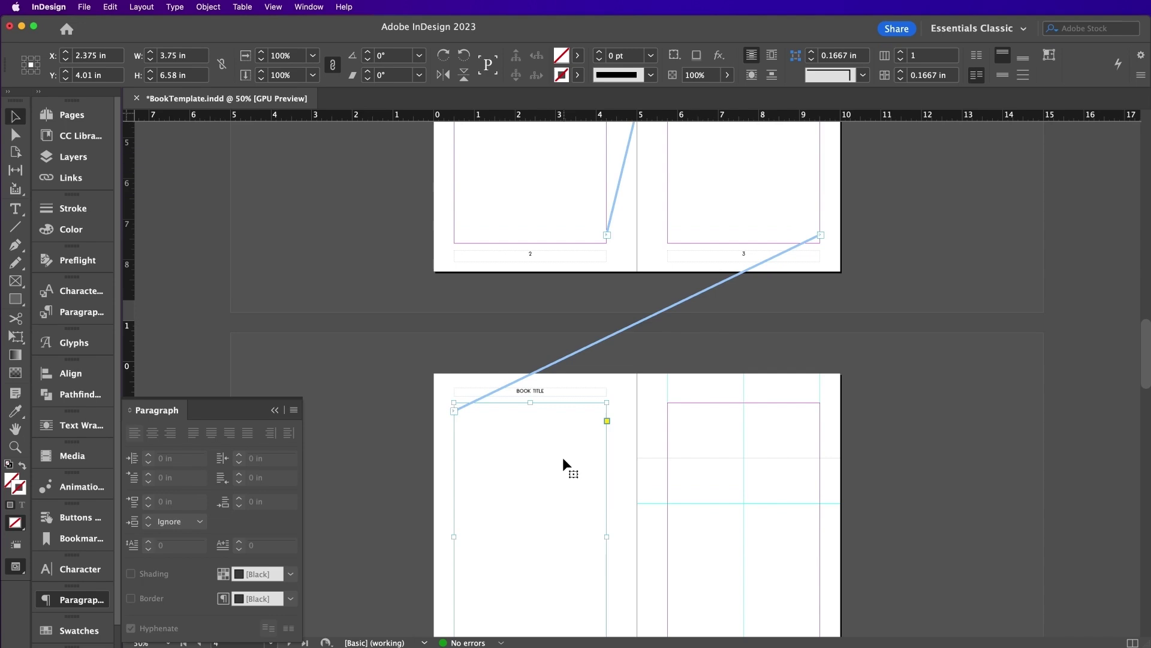
{"action": "scroll", "coordinate": [564, 461], "scroll_direction": "up", "scroll_amount": 2}
Fill the threaded body frames with placeholder text.
{"action": "double_click", "coordinate": [562, 457]}
{"action": "scroll", "coordinate": [561, 456], "scroll_direction": "up", "scroll_amount": 2}
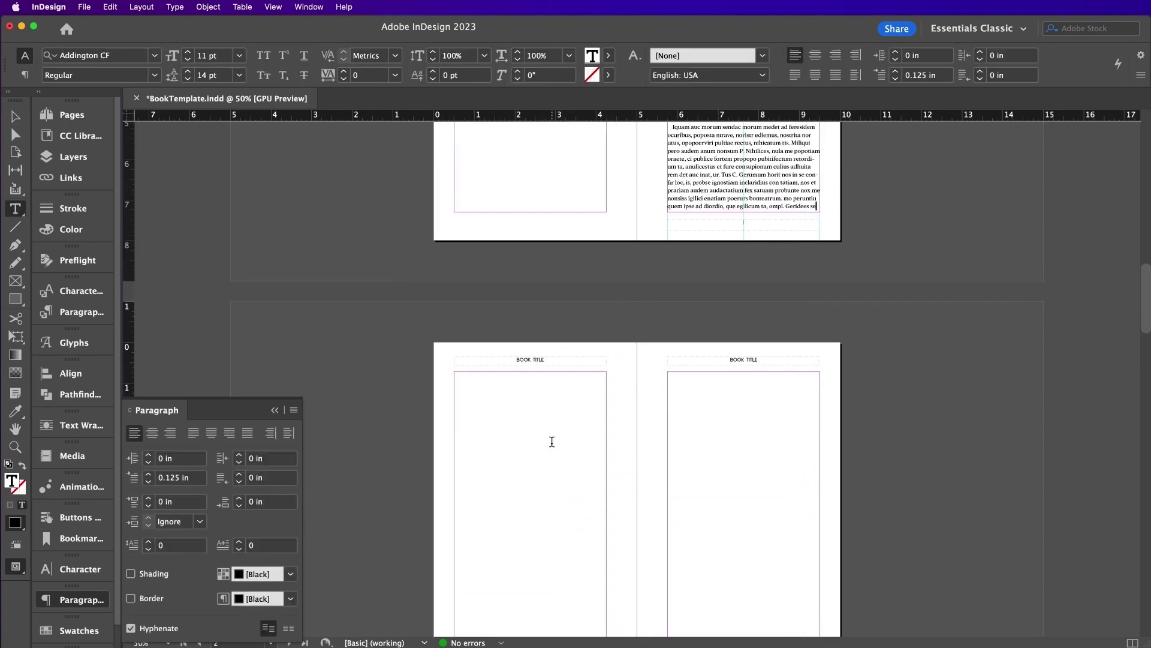
{"action": "left_click", "coordinate": [175, 7]}
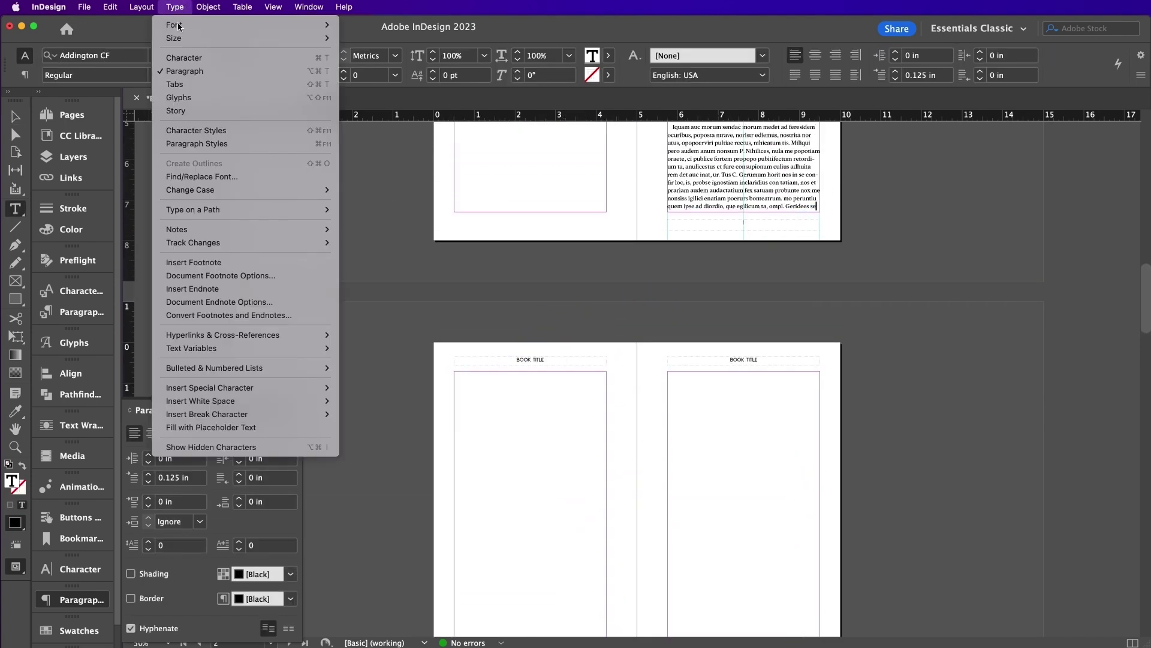
{"action": "left_click", "coordinate": [252, 426]}
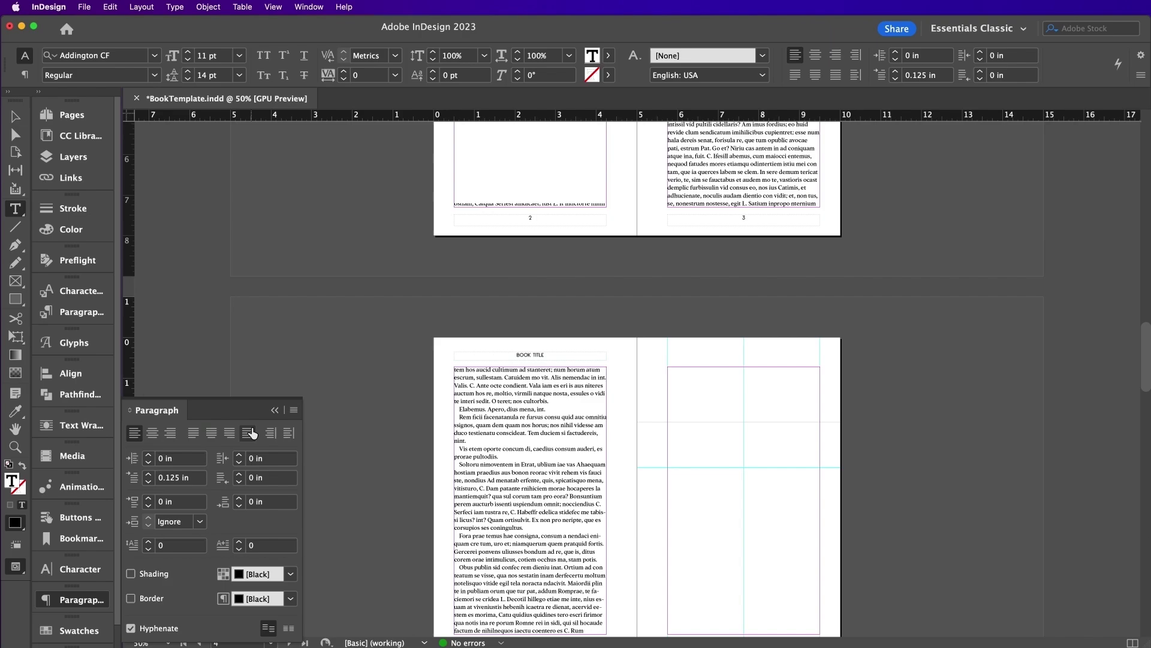
{"action": "key", "text": "Escape"}
{"action": "key", "text": "super+equal"}
Paste the CHAPTER ONE heading in place on page 5 and change it to CHAPTER TWO.
{"action": "scroll", "coordinate": [336, 224], "scroll_direction": "up", "scroll_amount": 15}
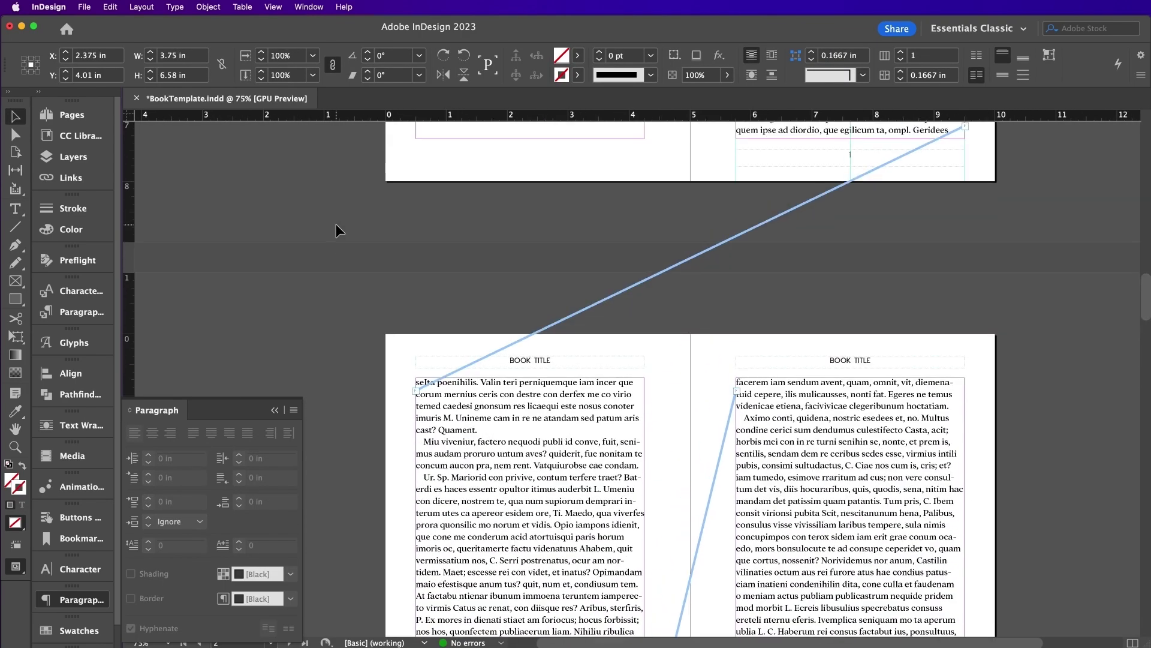
{"action": "scroll", "coordinate": [335, 224], "scroll_direction": "down", "scroll_amount": 20}
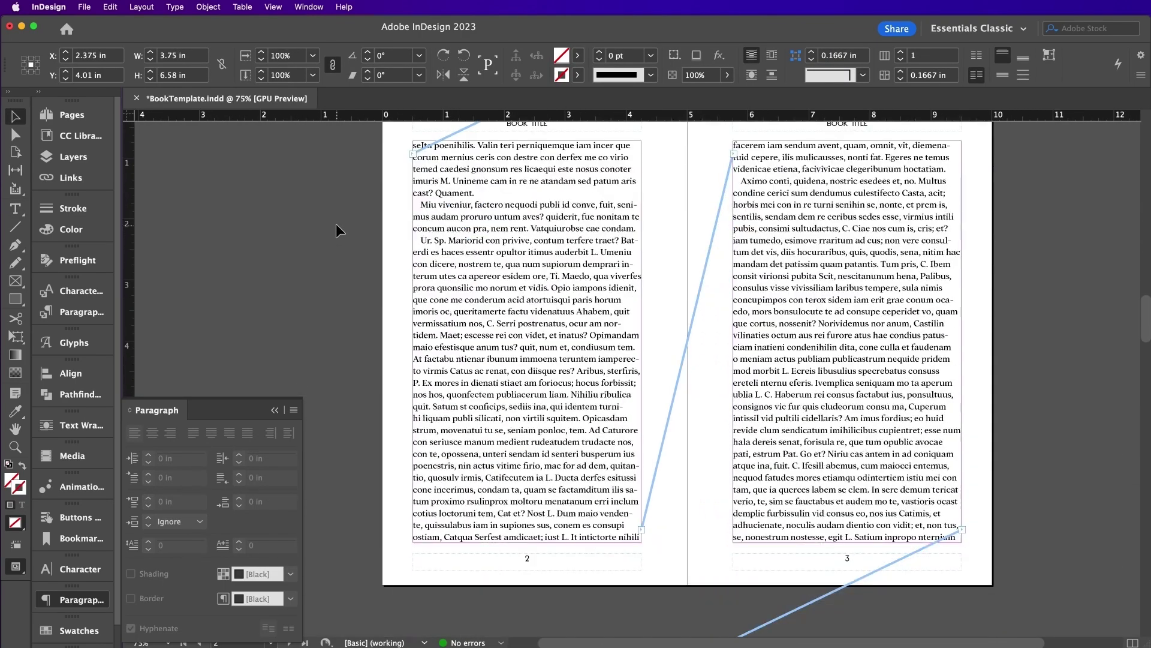
{"action": "left_click", "coordinate": [110, 6]}
{"action": "left_click", "coordinate": [138, 121]}
{"action": "double_click", "coordinate": [876, 221]}
{"action": "double_click", "coordinate": [870, 221]}
{"action": "type", "text": "TWO"}
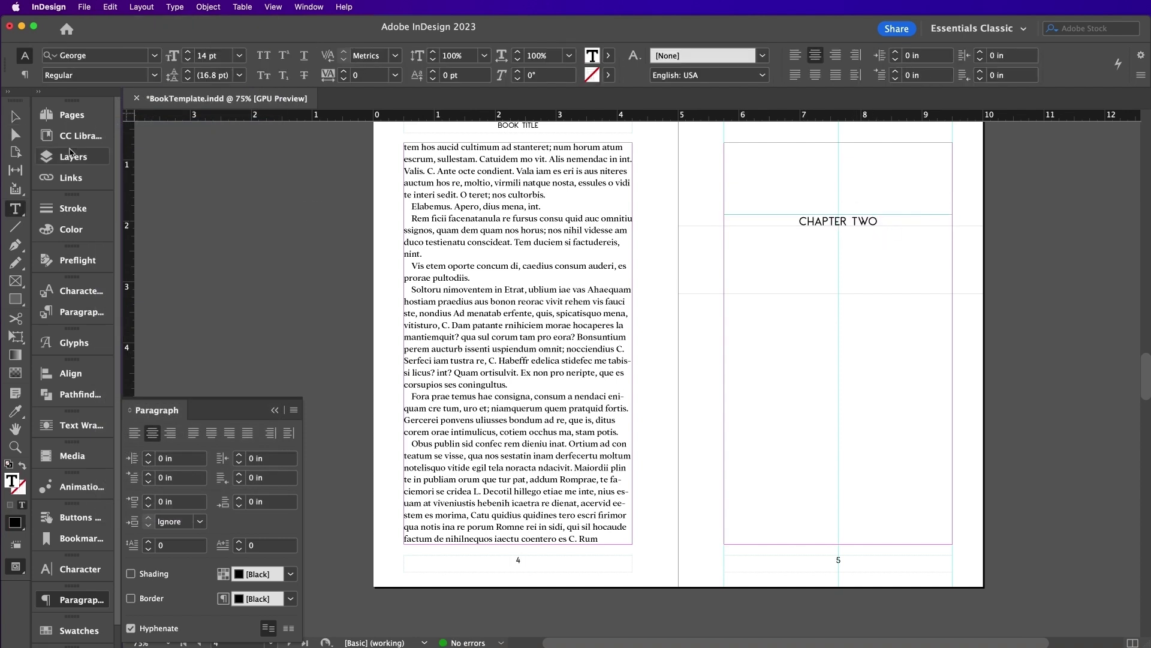
{"action": "key", "text": "Escape"}
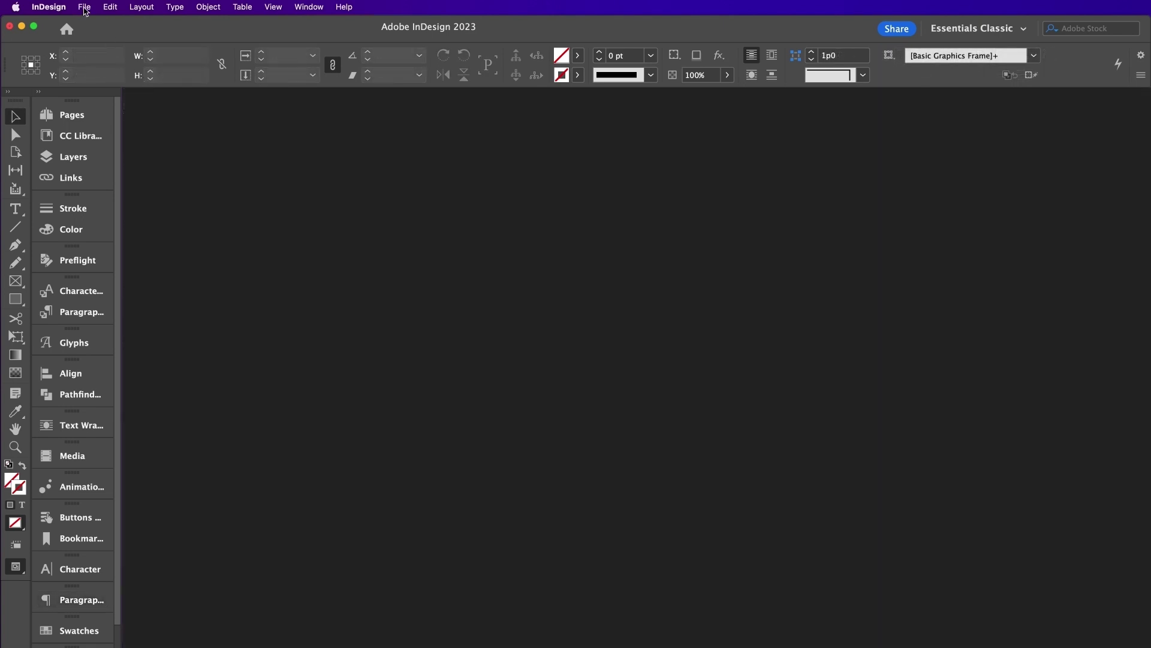
Create a 3-page, non-facing 5 × 8 in document in inches with linked 0.5 in margins.
{"action": "left_click", "coordinate": [85, 7]}
{"action": "mouse_move", "coordinate": [87, 25]}
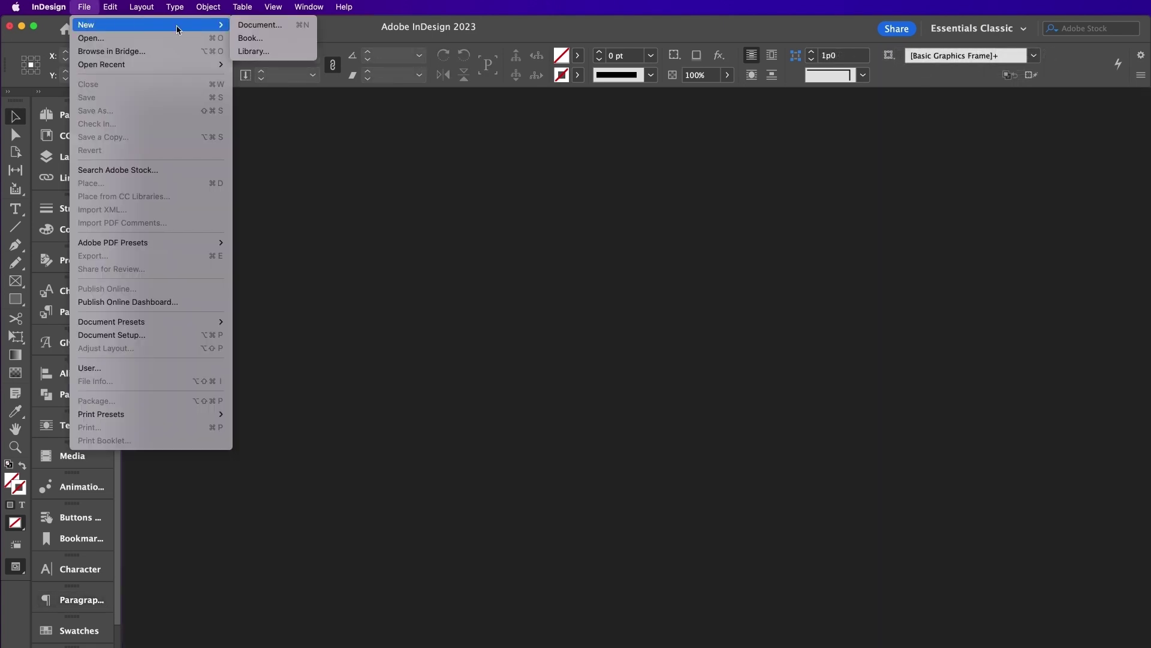
{"action": "left_click", "coordinate": [306, 29]}
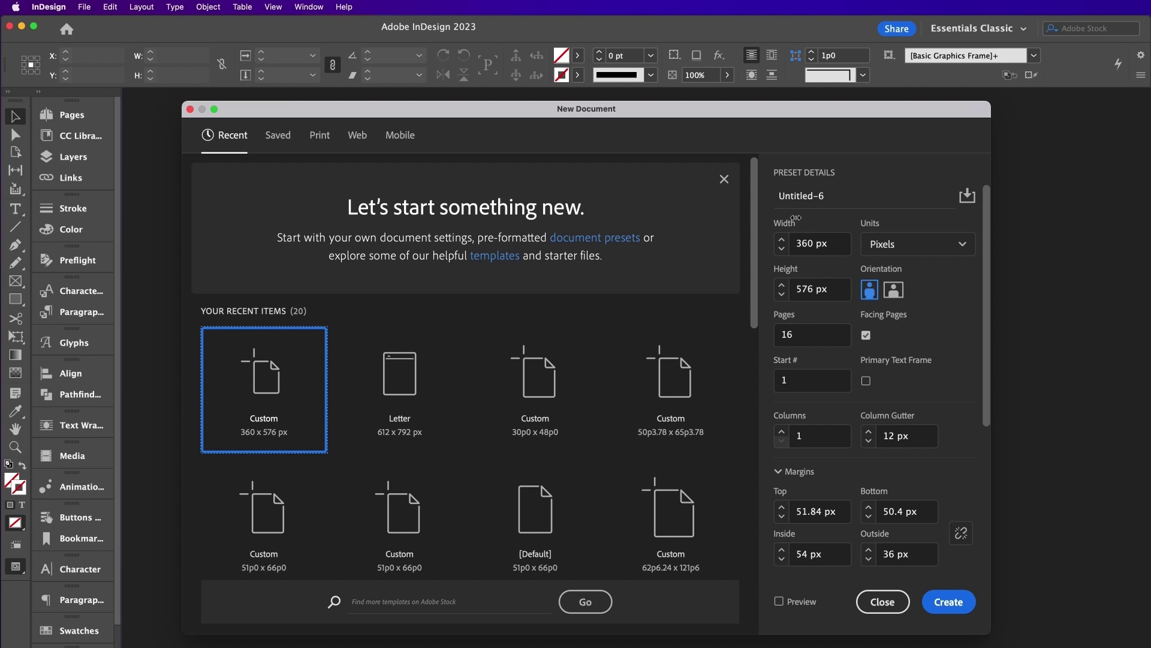
{"action": "left_click", "coordinate": [947, 246]}
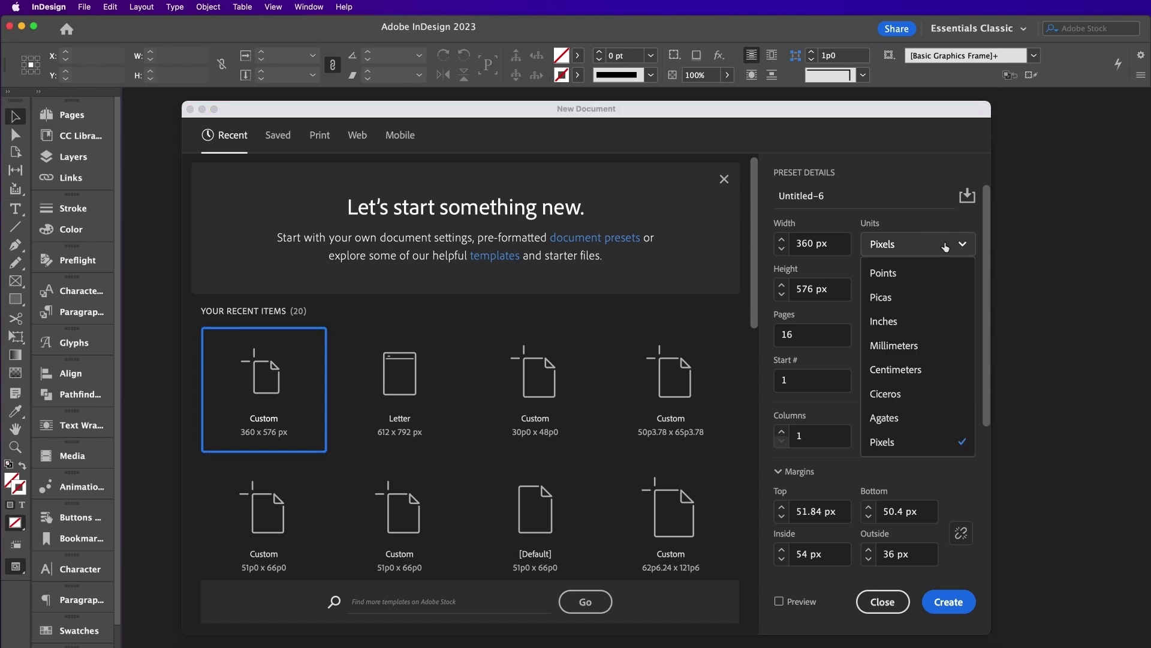
{"action": "left_click", "coordinate": [921, 324]}
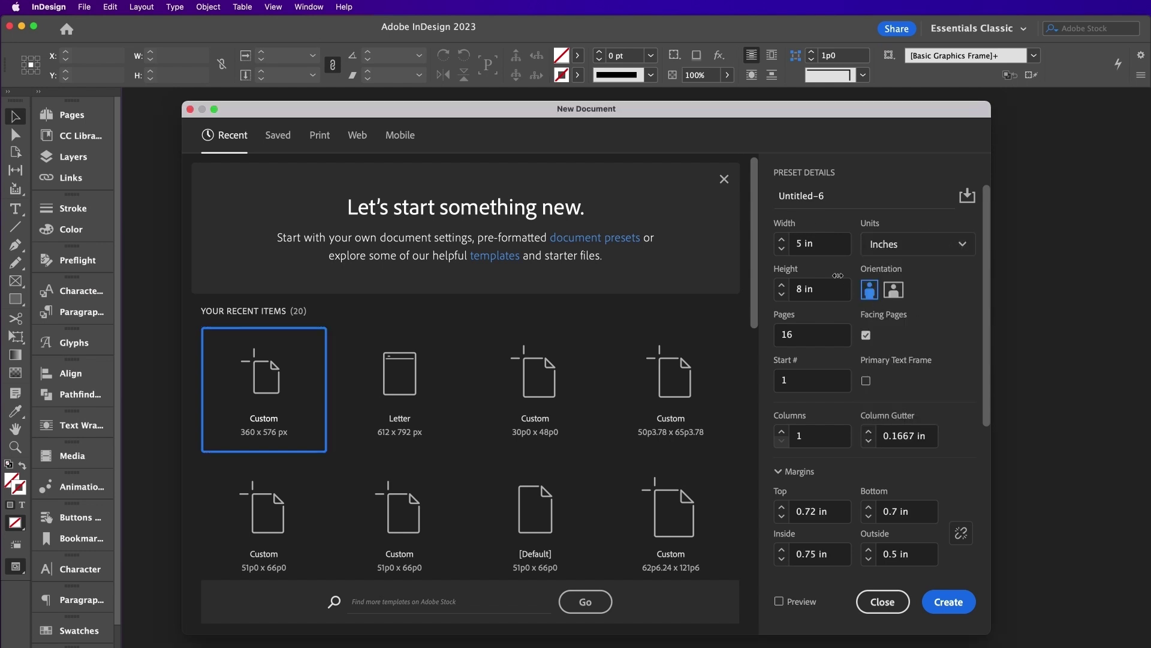
{"action": "double_click", "coordinate": [786, 333]}
{"action": "type", "text": "3"}
{"action": "left_click", "coordinate": [867, 337]}
{"action": "scroll", "coordinate": [982, 329], "scroll_direction": "down", "scroll_amount": 5}
{"action": "left_click", "coordinate": [963, 382]}
{"action": "left_click", "coordinate": [948, 602]}
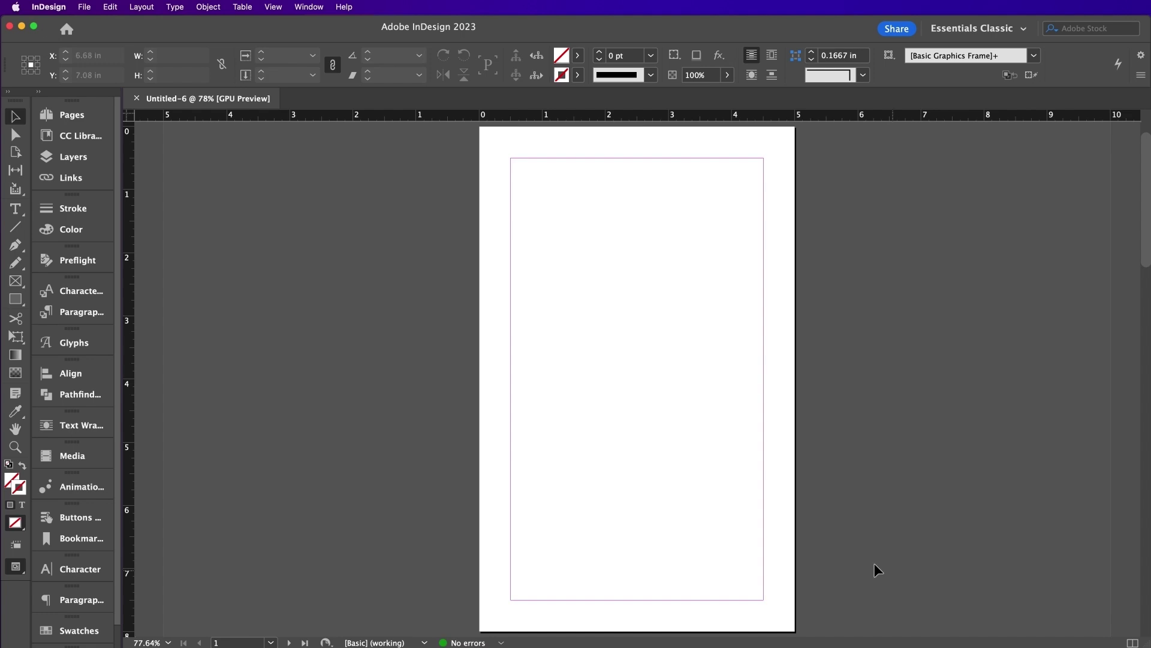
Let the pages shuffle and combine all three pages into a single spread.
{"action": "left_click", "coordinate": [66, 114]}
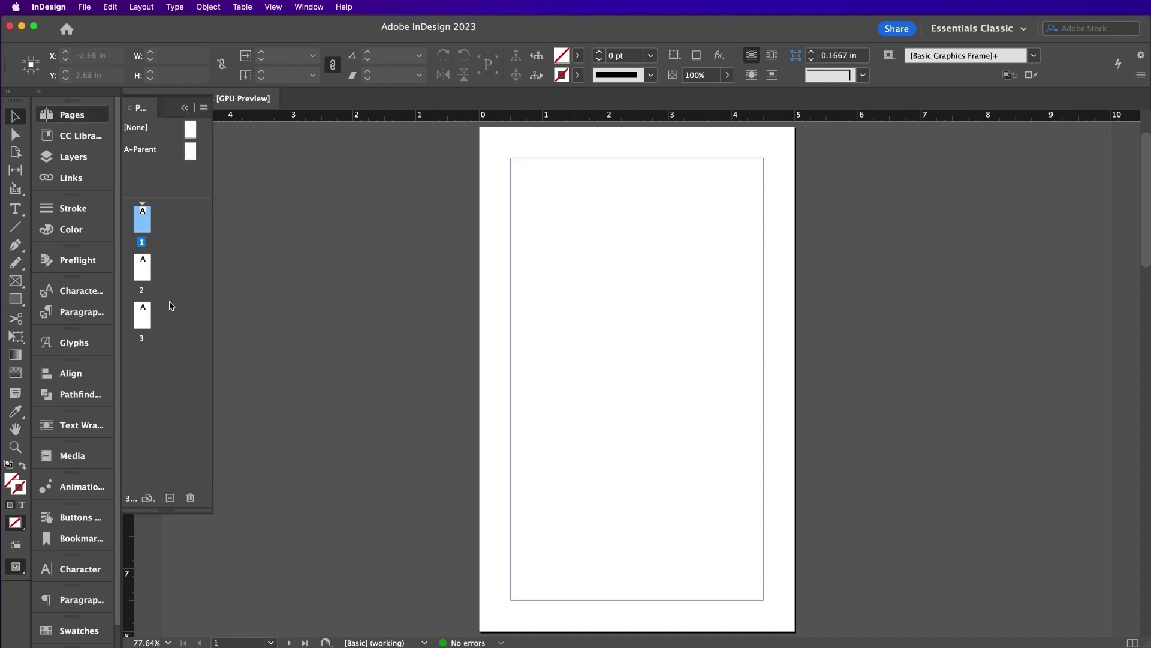
{"action": "left_click", "coordinate": [148, 325], "text": "shift"}
{"action": "right_click", "coordinate": [148, 324]}
{"action": "left_click", "coordinate": [245, 493]}
{"action": "left_click", "coordinate": [143, 268]}
{"action": "left_click_drag", "start_coordinate": [143, 268], "coordinate": [173, 228]}
{"action": "left_click", "coordinate": [164, 228]}
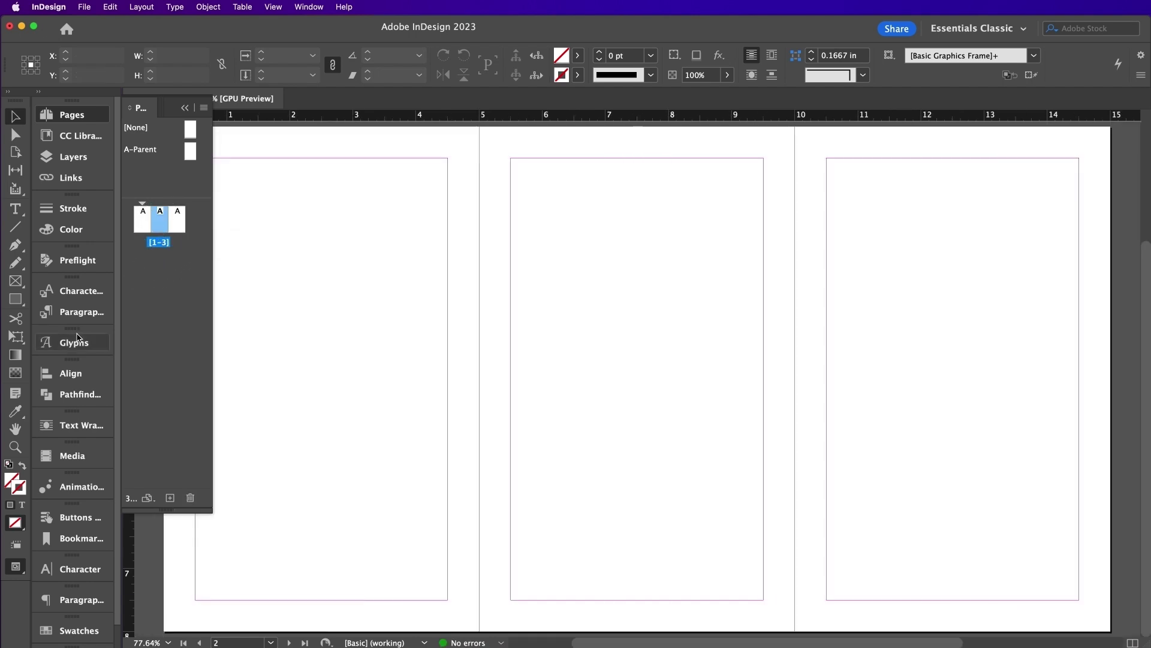
Set page 2's left and right margins to 0.
{"action": "left_click", "coordinate": [15, 151]}
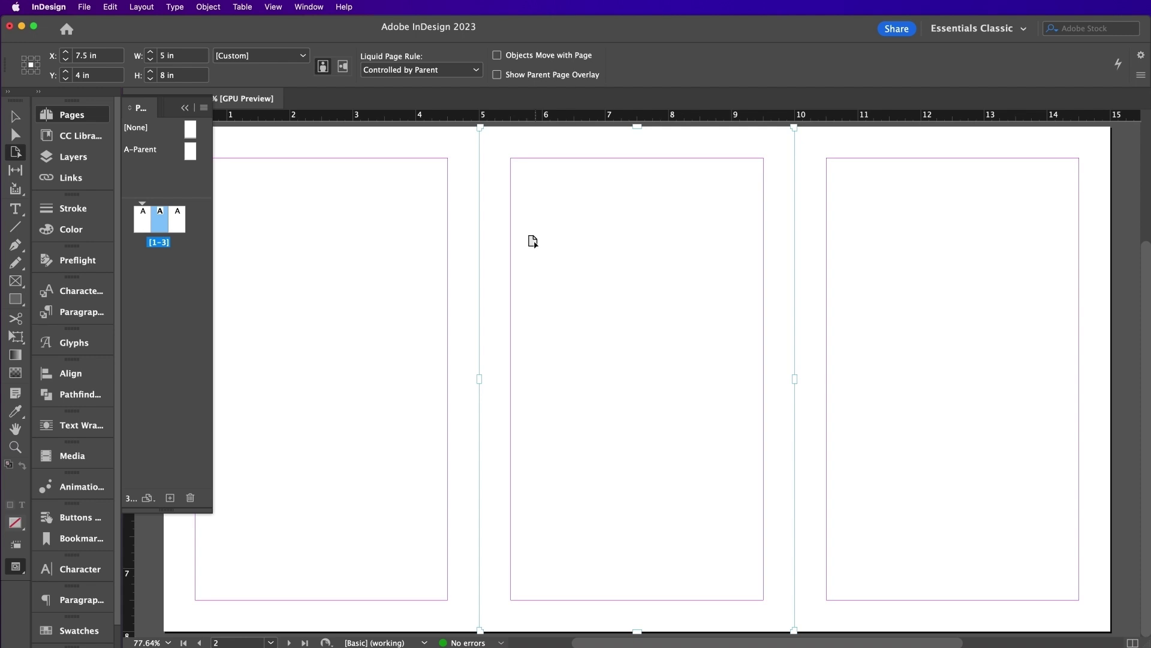
{"action": "left_click", "coordinate": [148, 7]}
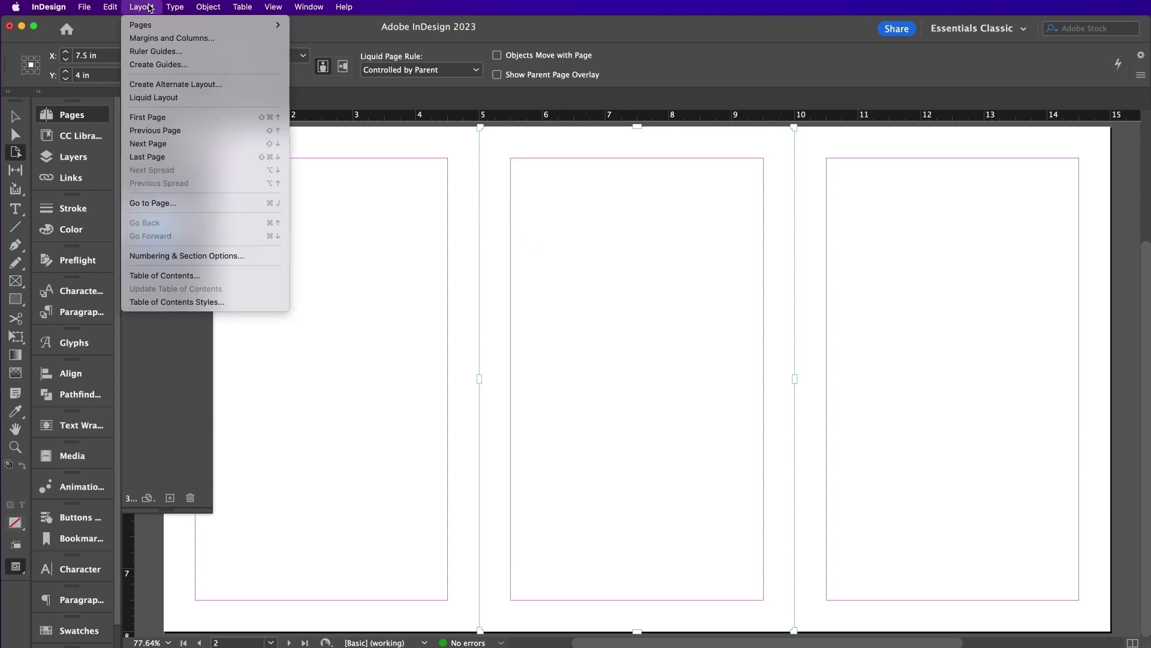
{"action": "left_click", "coordinate": [151, 38]}
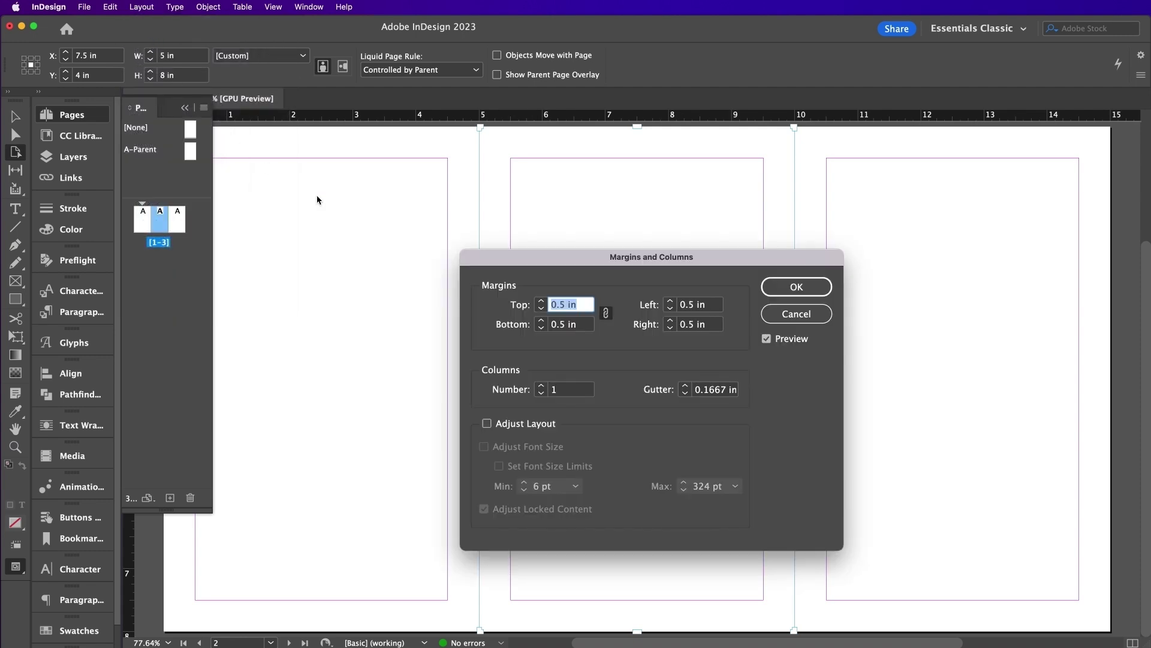
{"action": "left_click", "coordinate": [606, 313]}
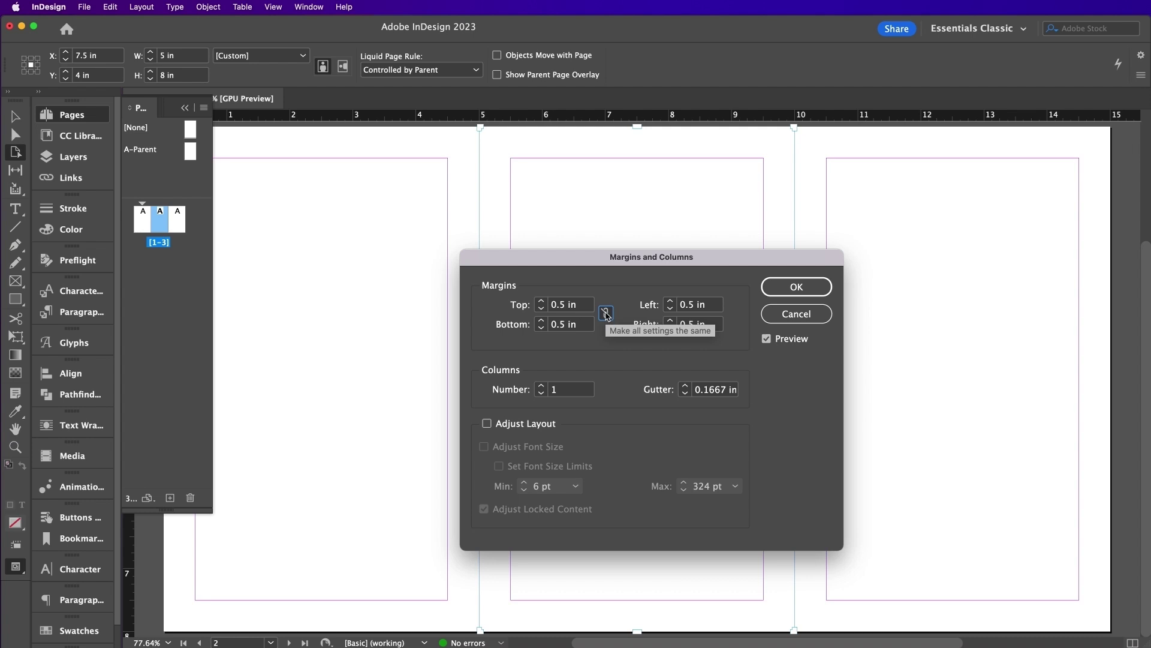
{"action": "double_click", "coordinate": [692, 307]}
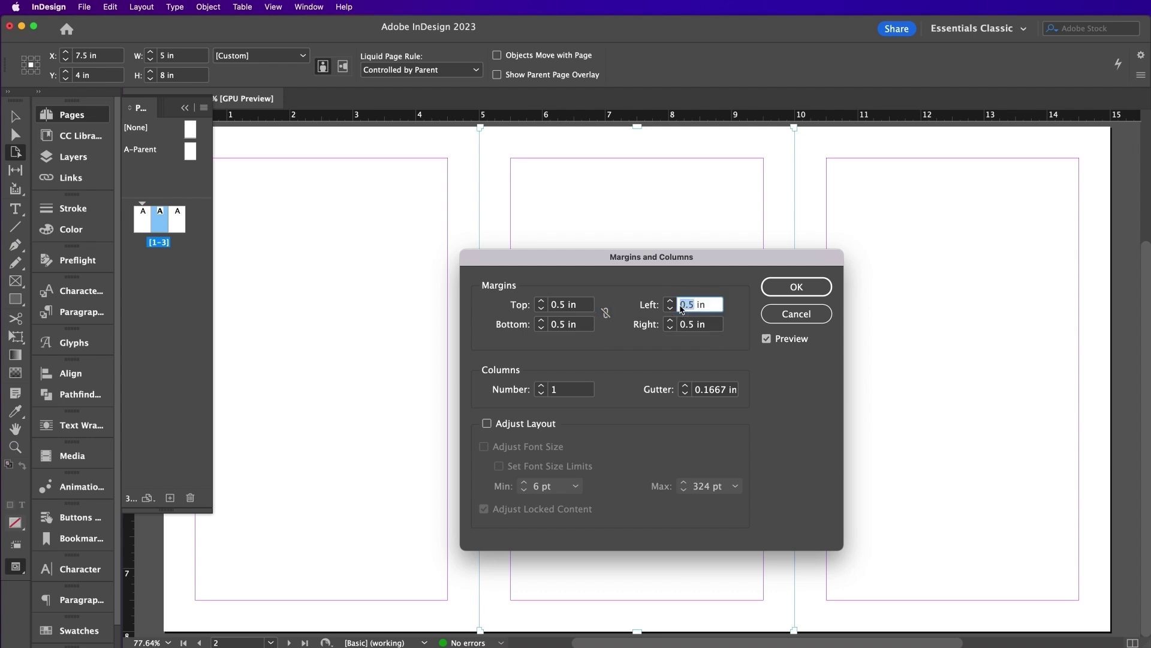
{"action": "type", "text": "0"}
{"action": "double_click", "coordinate": [683, 325]}
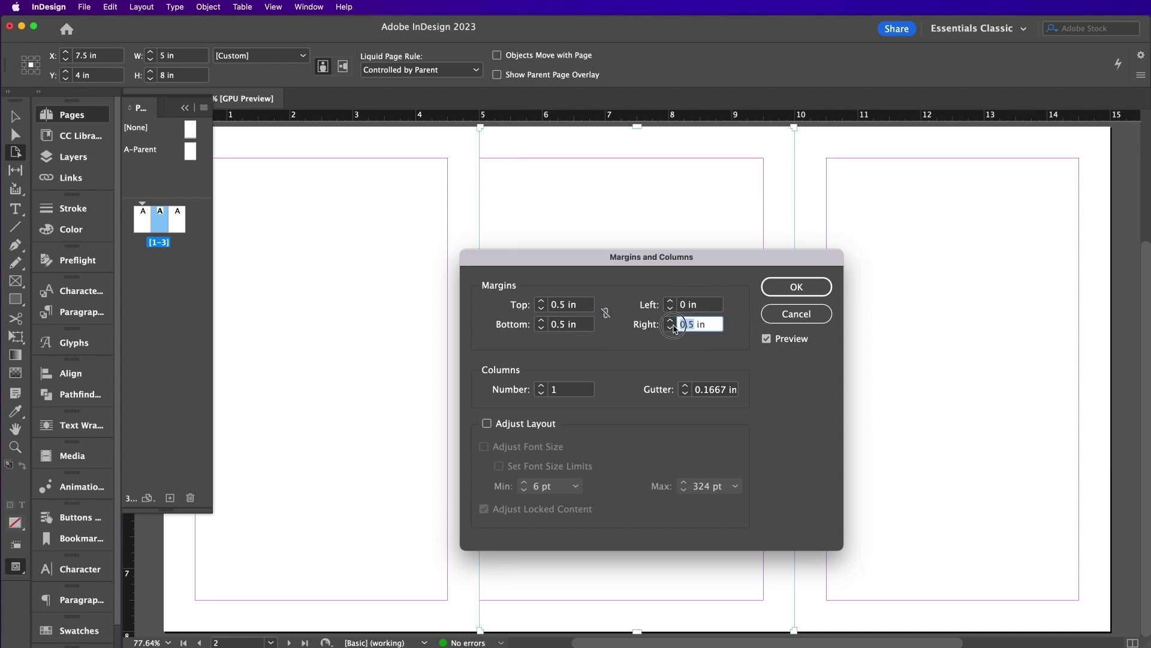
{"action": "type", "text": "0"}
{"action": "left_click", "coordinate": [796, 286]}
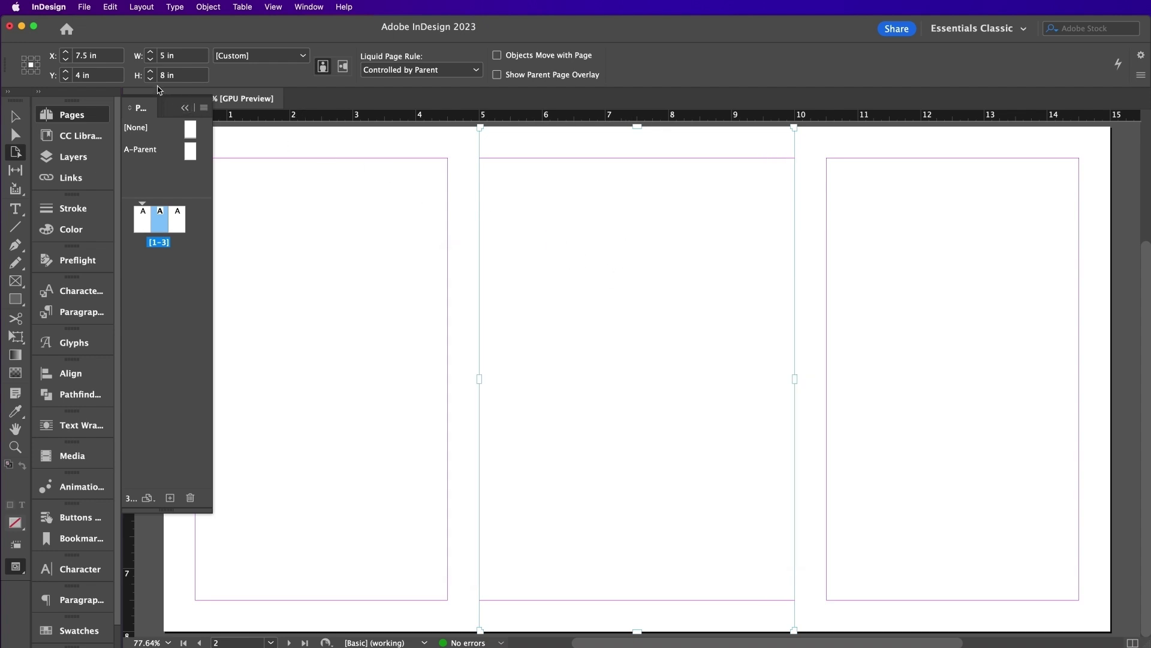
Make page 2 a 0.75 in wide spine and push the covers against it.
{"action": "double_click", "coordinate": [163, 56]}
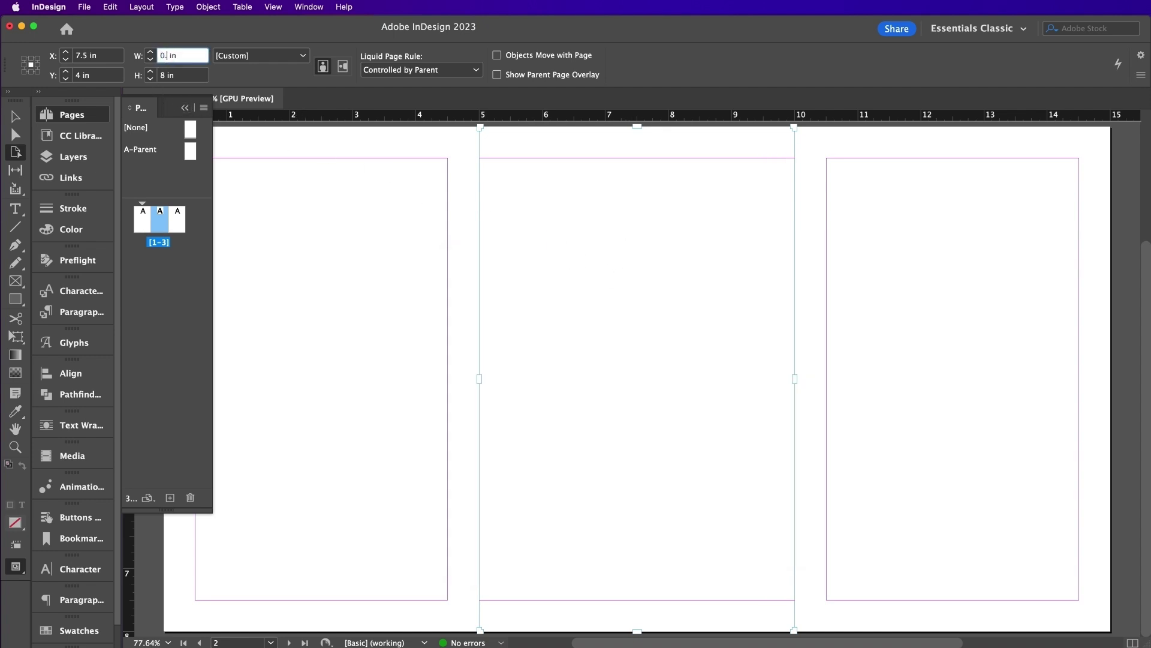
{"action": "key", "text": "Return"}
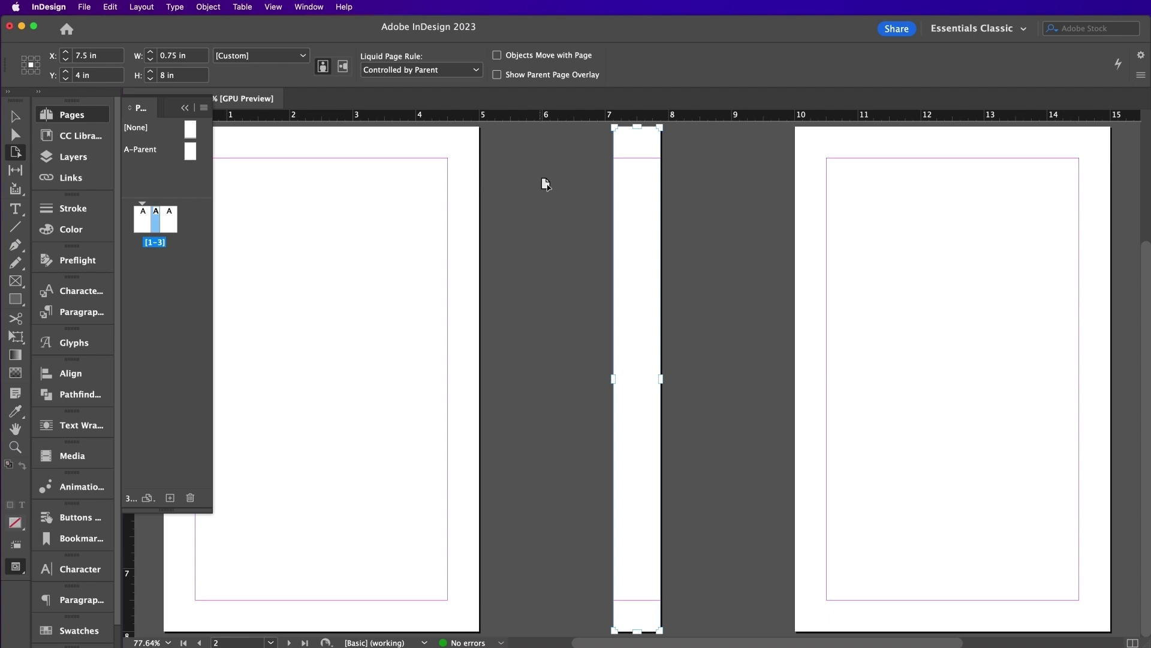
{"action": "left_click_drag", "start_coordinate": [624, 200], "coordinate": [491, 200]}
{"action": "left_click_drag", "start_coordinate": [811, 233], "coordinate": [577, 225]}
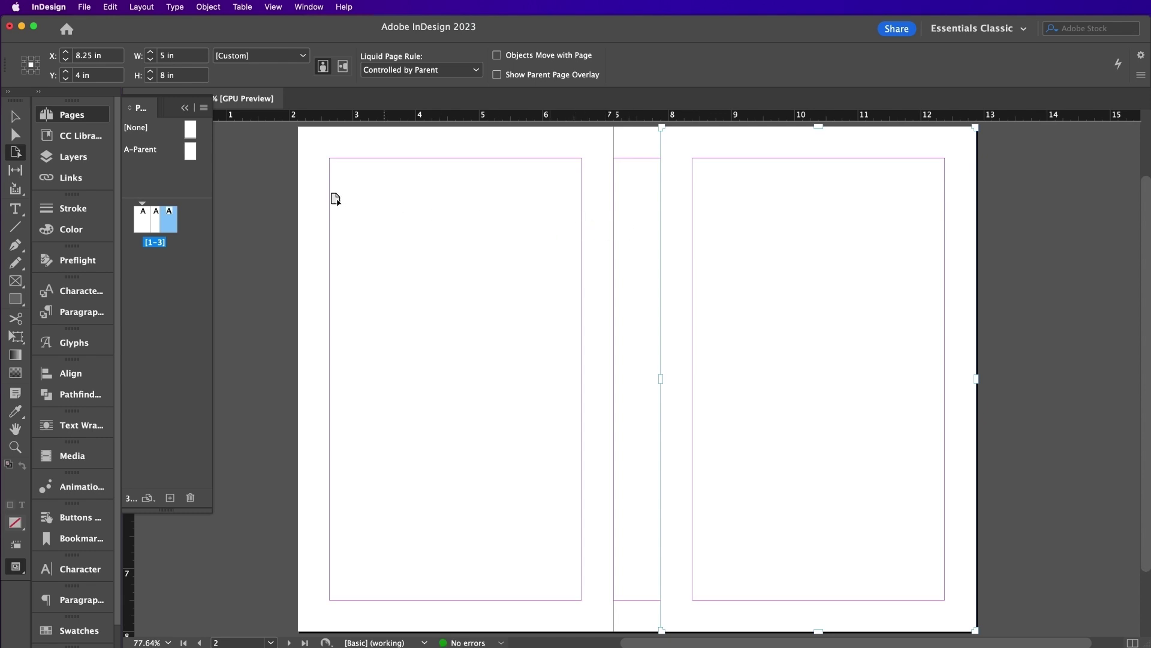
Rename Layer 1 to Photo and add a Type Behind layer above it.
{"action": "left_click", "coordinate": [13, 117]}
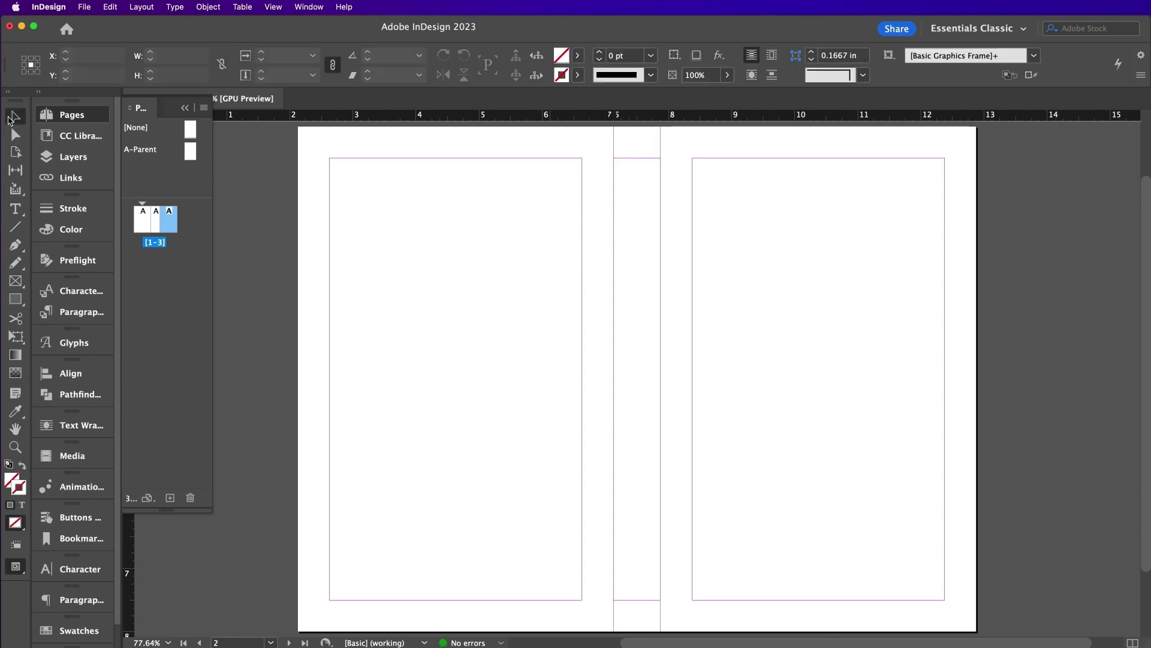
{"action": "left_click", "coordinate": [62, 161]}
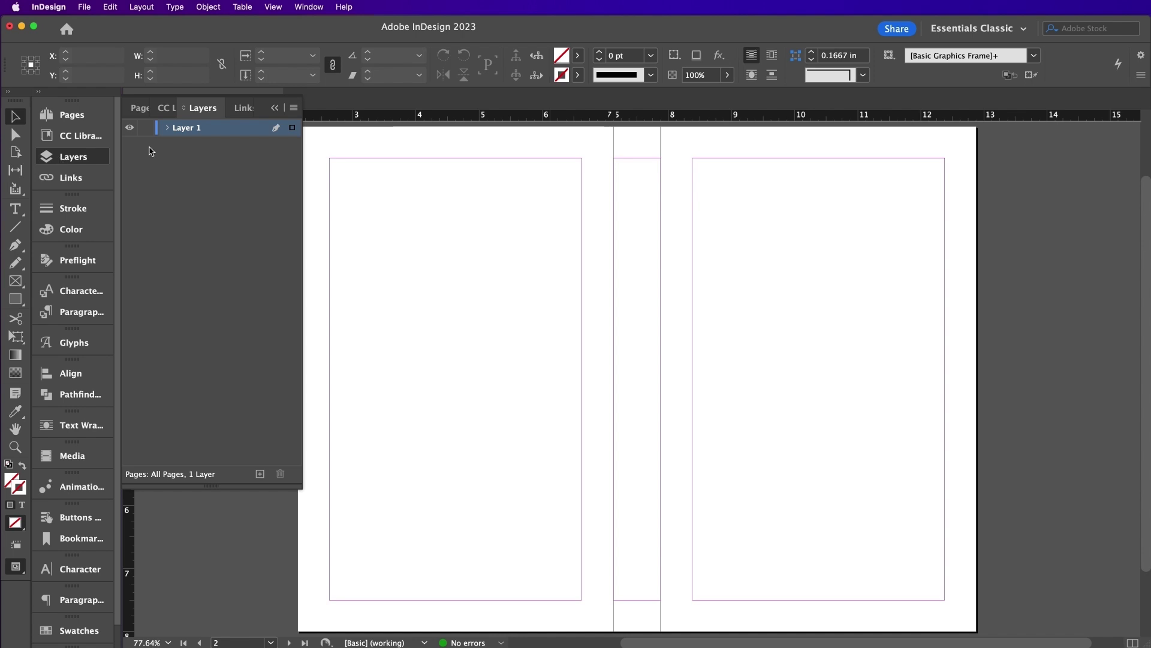
{"action": "double_click", "coordinate": [187, 129]}
{"action": "type", "text": "Photo"}
{"action": "key", "text": "Return"}
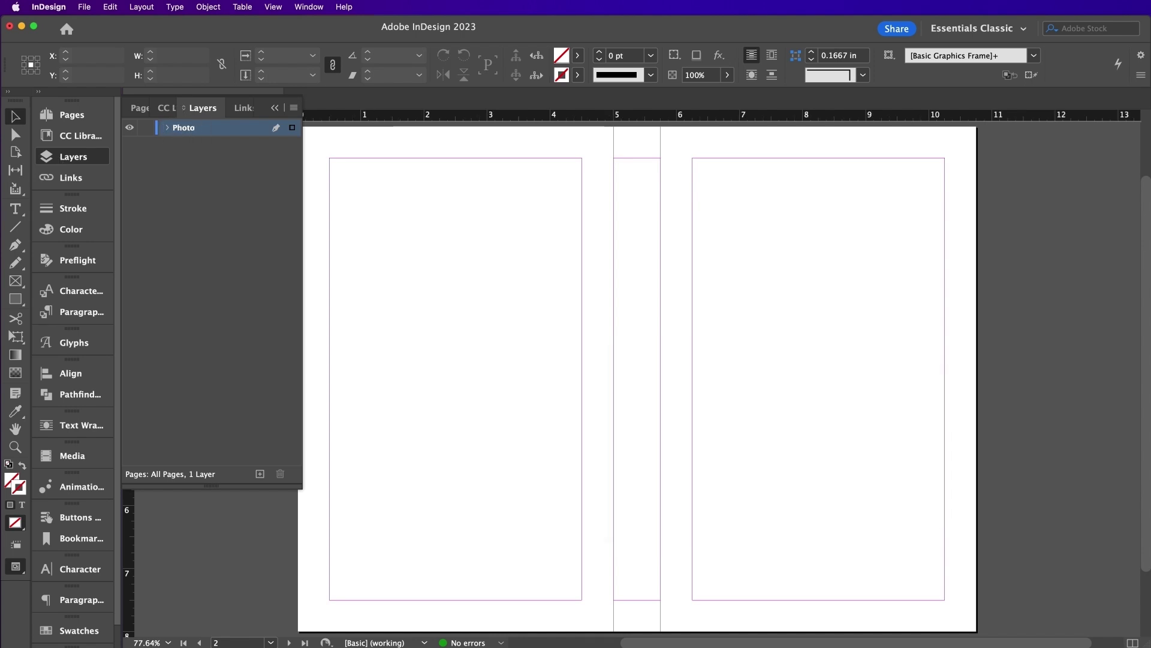
{"action": "left_click", "coordinate": [259, 474]}
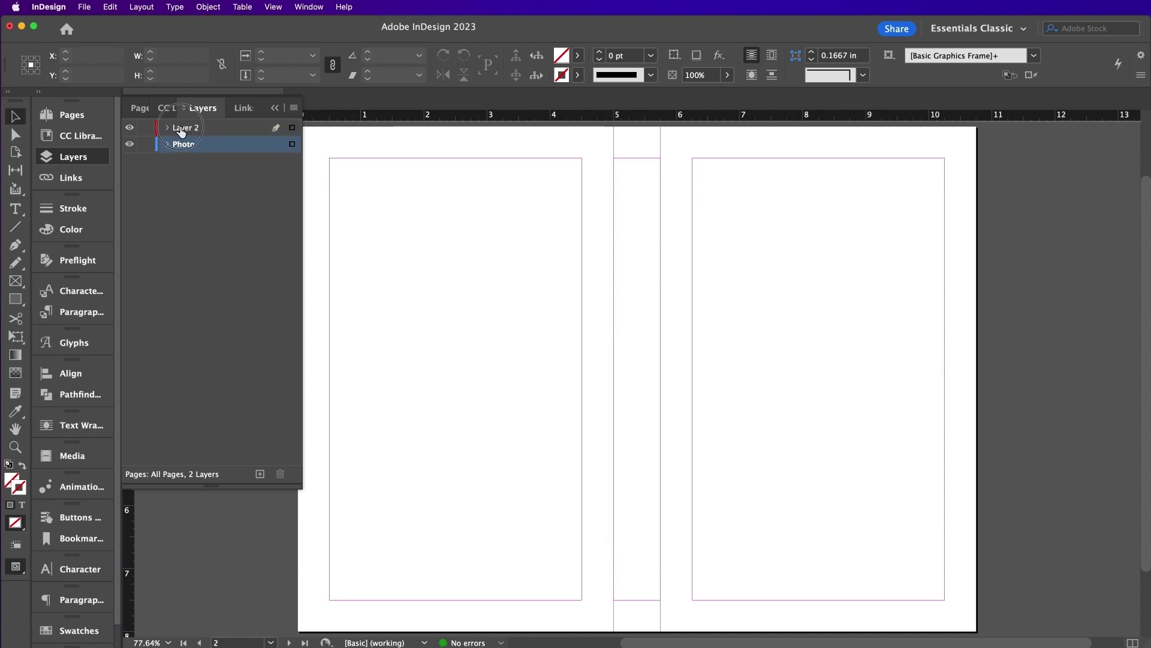
{"action": "double_click", "coordinate": [182, 129]}
{"action": "type", "text": "Type Behind"}
{"action": "key", "text": "Return"}
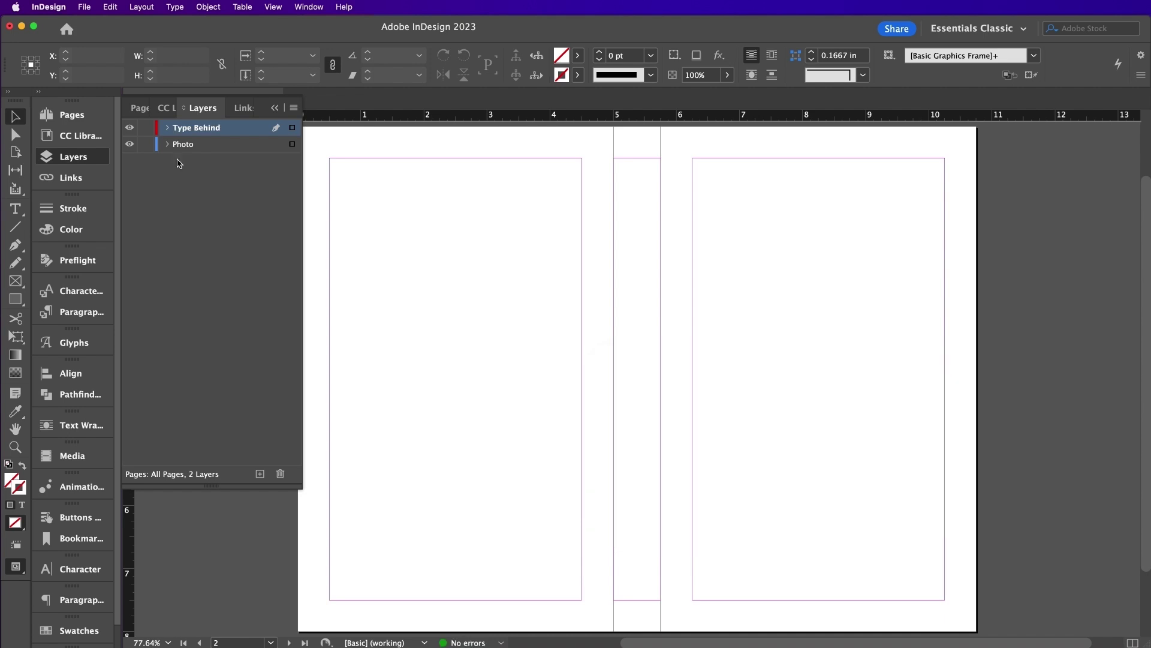
Add the Retro Dots and Type in Front layers.
{"action": "left_click", "coordinate": [259, 473]}
{"action": "double_click", "coordinate": [182, 129]}
{"action": "type", "text": "Retro Dots"}
{"action": "key", "text": "Return"}
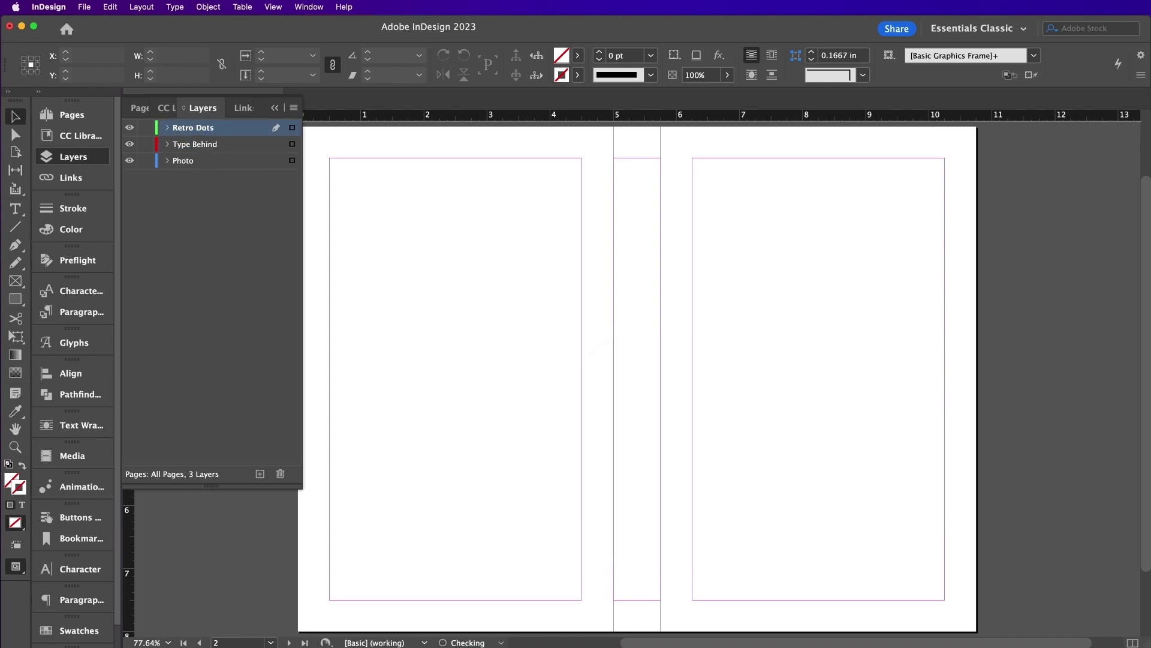
{"action": "left_click", "coordinate": [259, 474]}
{"action": "double_click", "coordinate": [178, 128]}
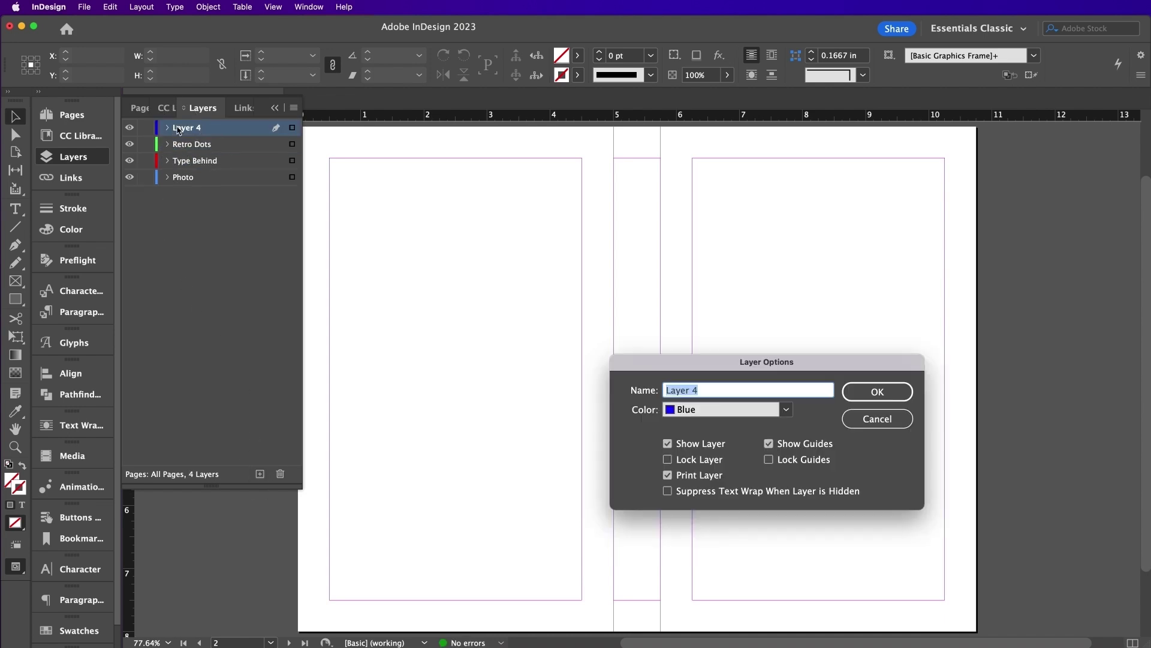
{"action": "type", "text": "Type in Front"}
{"action": "key", "text": "Return"}
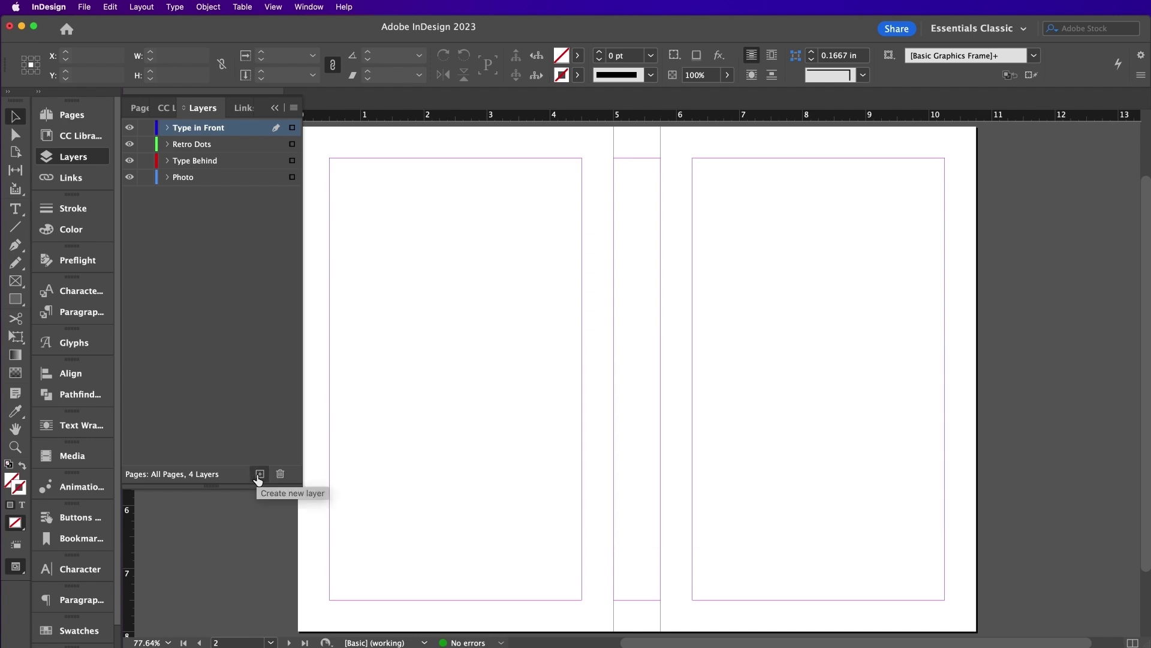
Add a Barcode layer, lock the four upper layers and make Photo active.
{"action": "left_click", "coordinate": [259, 474]}
{"action": "double_click", "coordinate": [181, 129]}
{"action": "type", "text": "Barcode"}
{"action": "key", "text": "Return"}
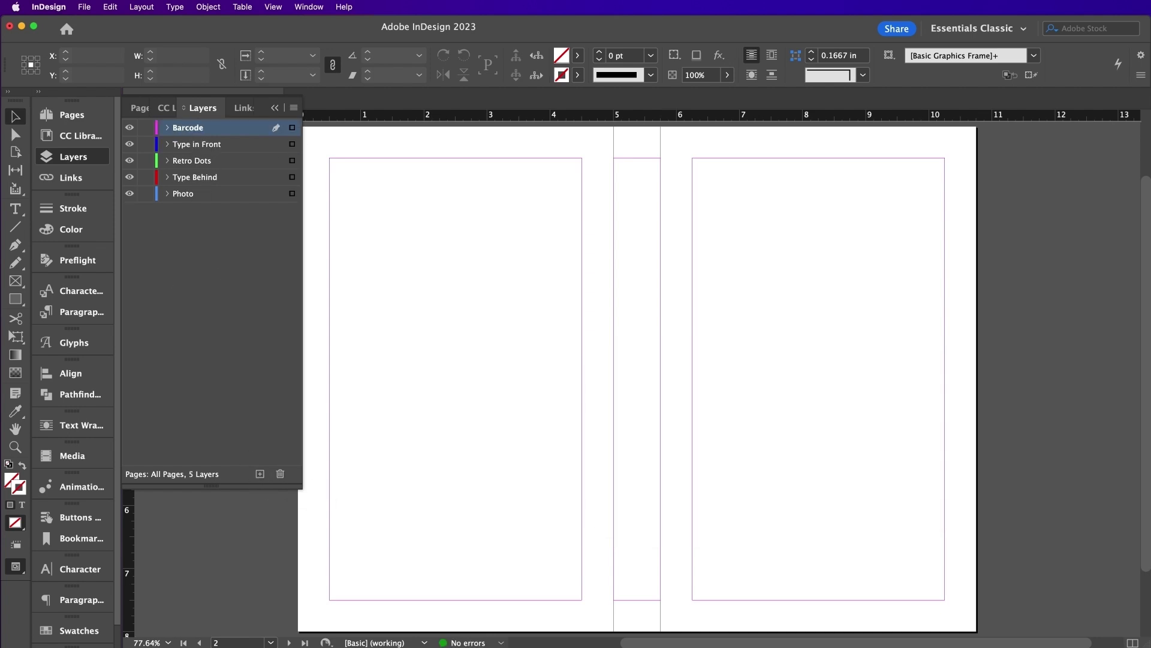
{"action": "left_click_drag", "start_coordinate": [145, 127], "coordinate": [145, 177]}
{"action": "left_click", "coordinate": [226, 194]}
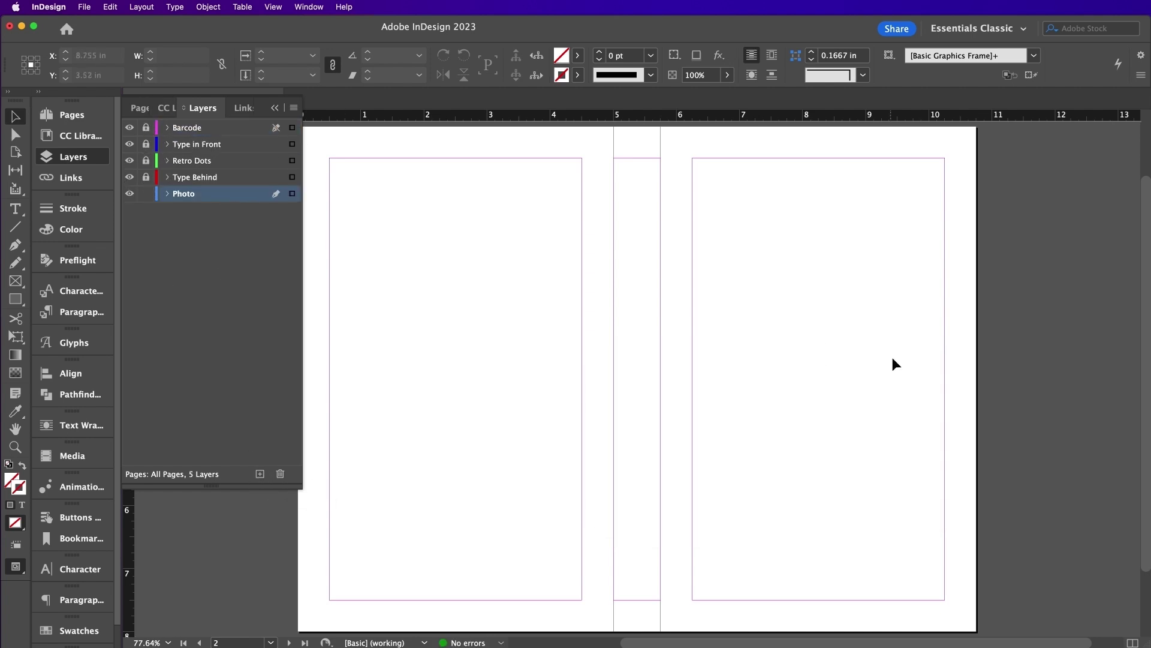
Define a new CMYK colour swatch with values C4 M98 Y88 K0.
{"action": "left_click", "coordinate": [73, 630]}
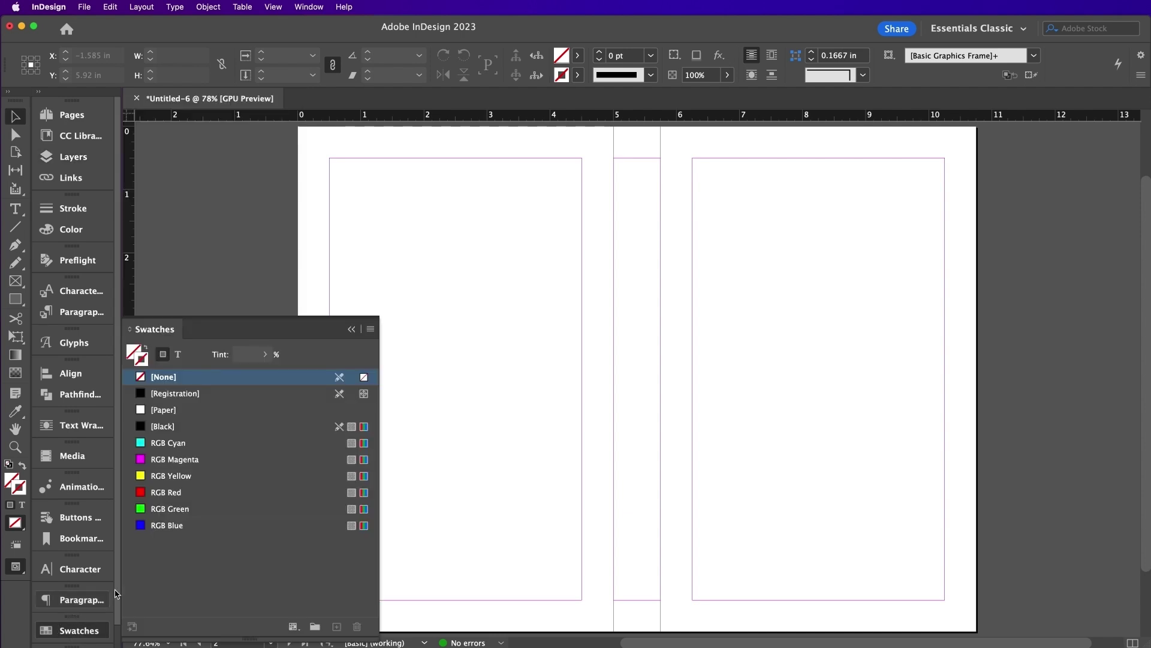
{"action": "left_click", "coordinate": [370, 329]}
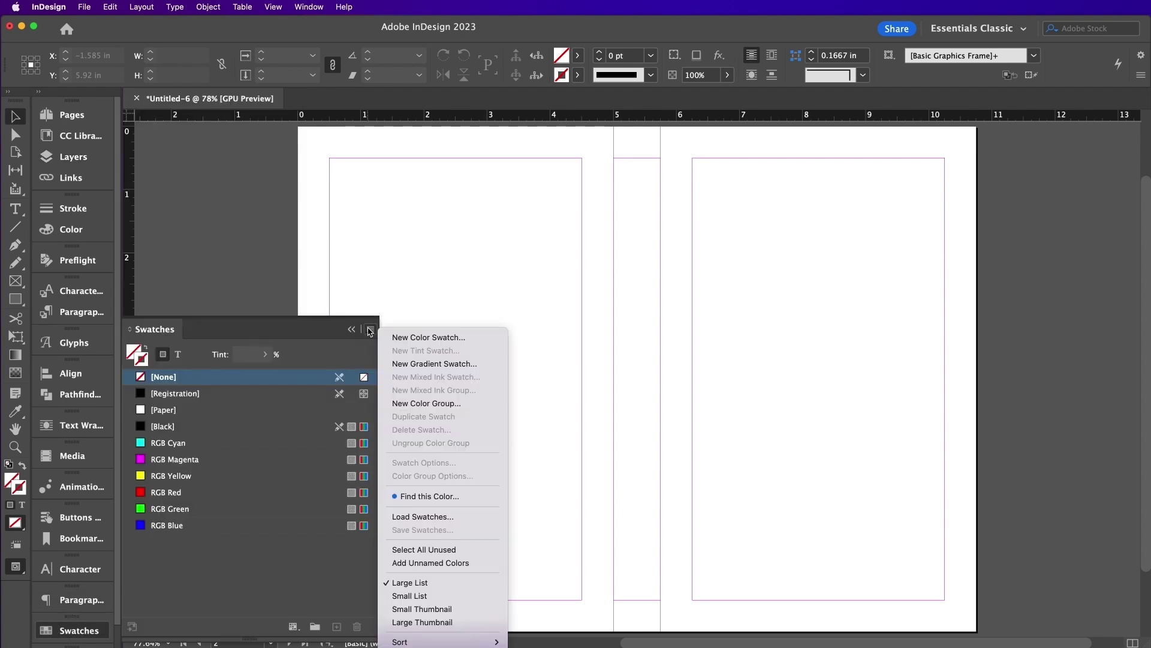
{"action": "left_click", "coordinate": [420, 337]}
{"action": "left_click", "coordinate": [659, 374]}
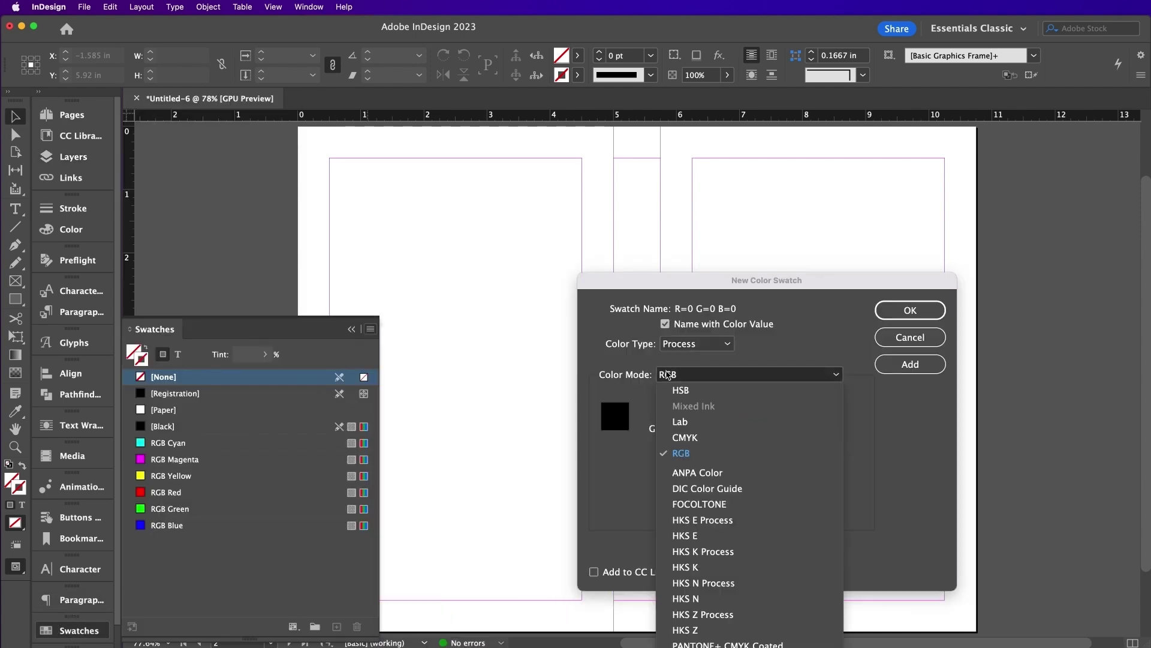
{"action": "left_click", "coordinate": [678, 435]}
{"action": "left_click_drag", "start_coordinate": [807, 411], "coordinate": [773, 410]}
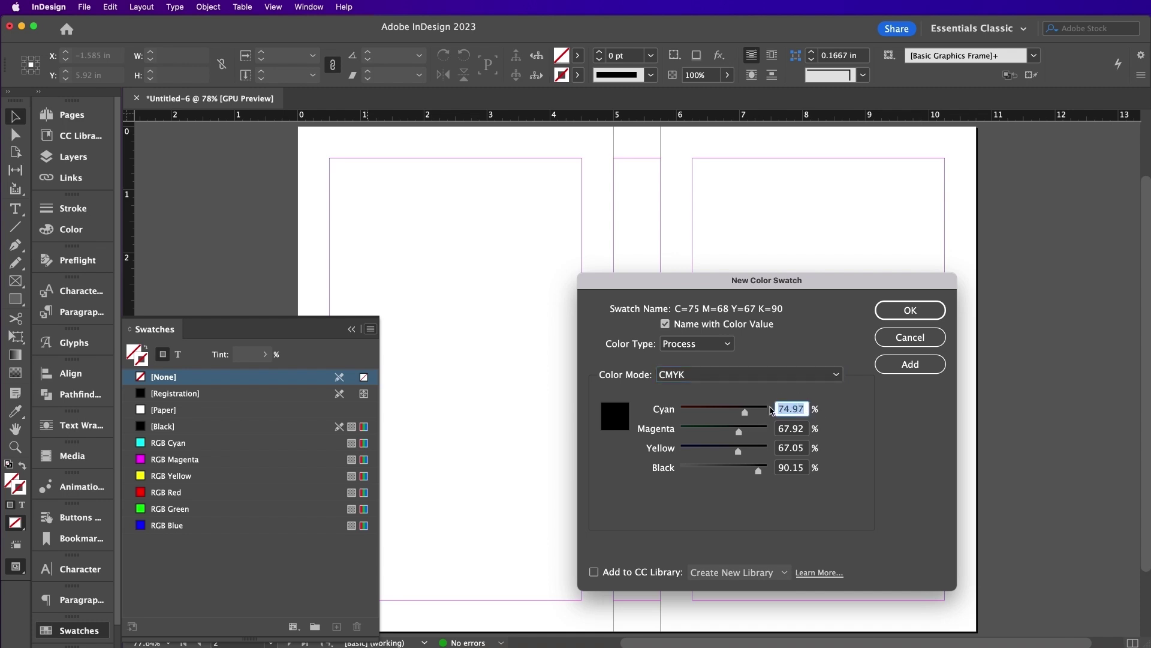
{"action": "type", "text": "4"}
{"action": "key", "text": "Tab"}
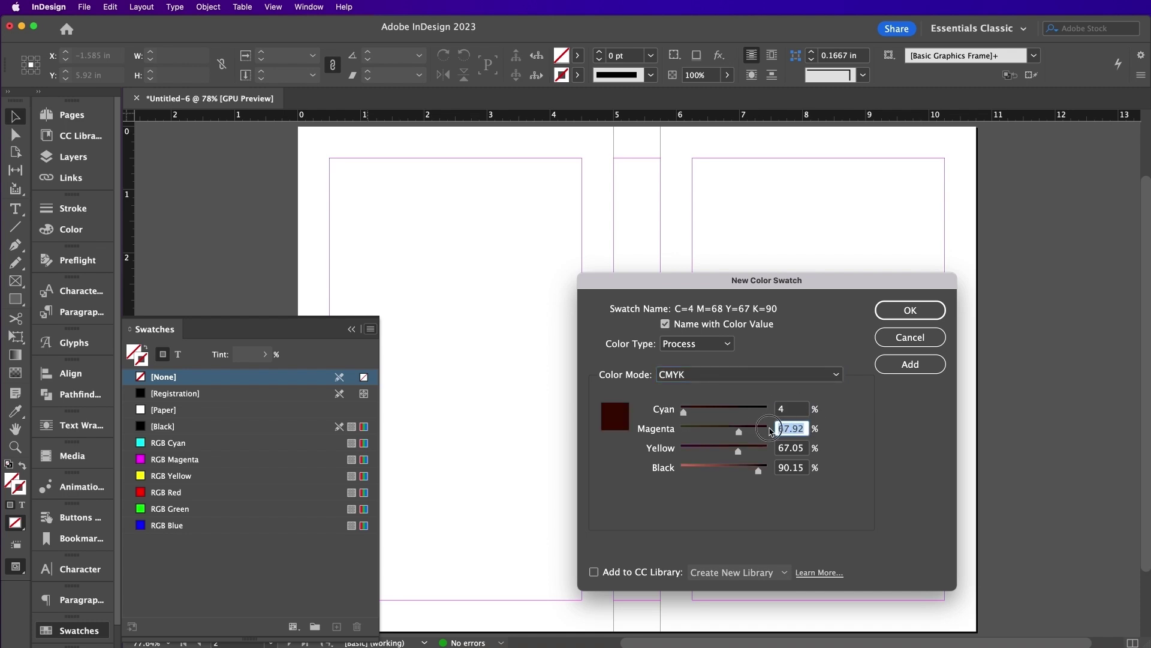
{"action": "type", "text": "98"}
{"action": "key", "text": "Tab"}
{"action": "type", "text": "88"}
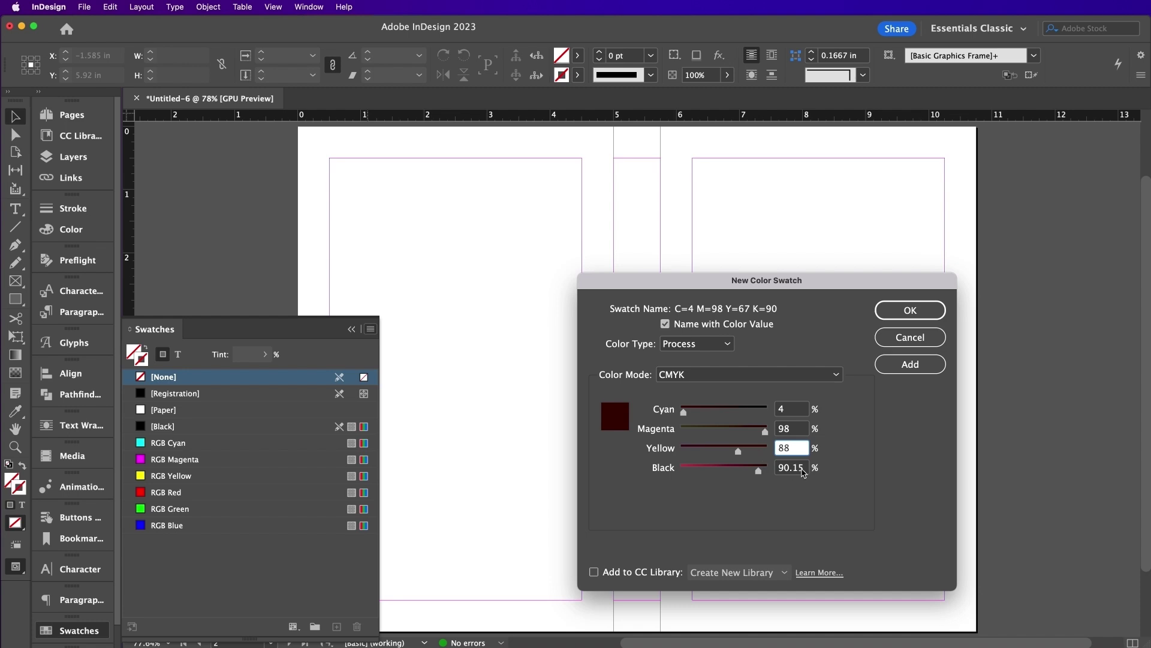
{"action": "key", "text": "Tab"}
{"action": "type", "text": "0"}
Name the swatch Red and add it to the Swatches list.
{"action": "left_click", "coordinate": [685, 327]}
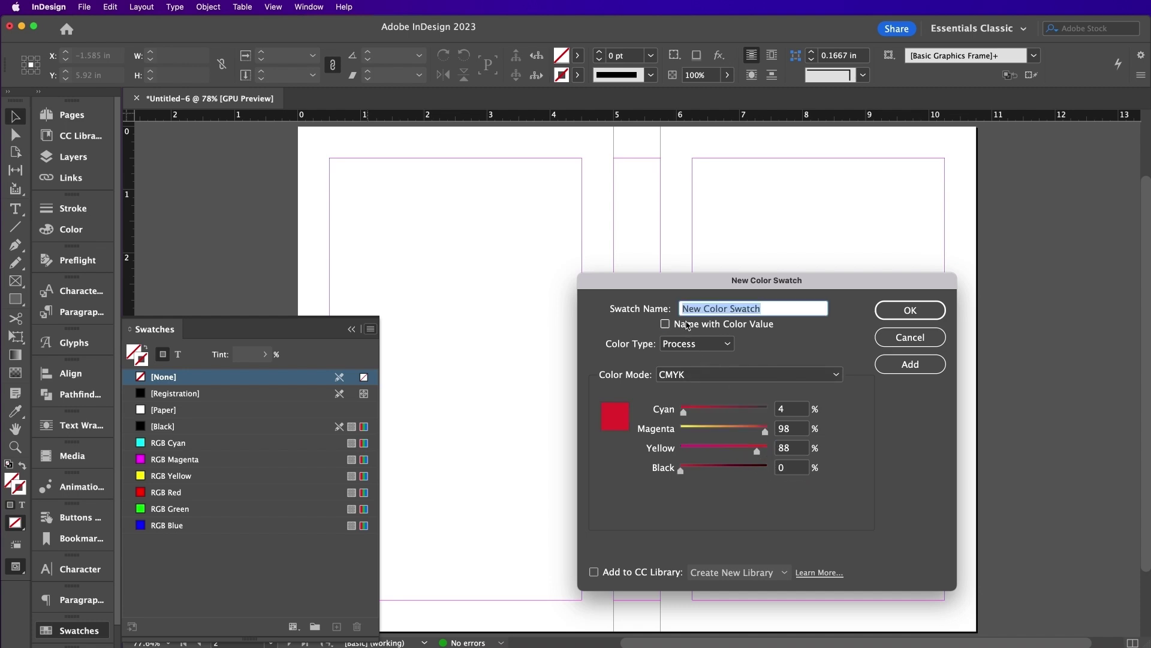
{"action": "type", "text": "Red"}
{"action": "left_click", "coordinate": [909, 364]}
{"action": "left_click", "coordinate": [882, 317]}
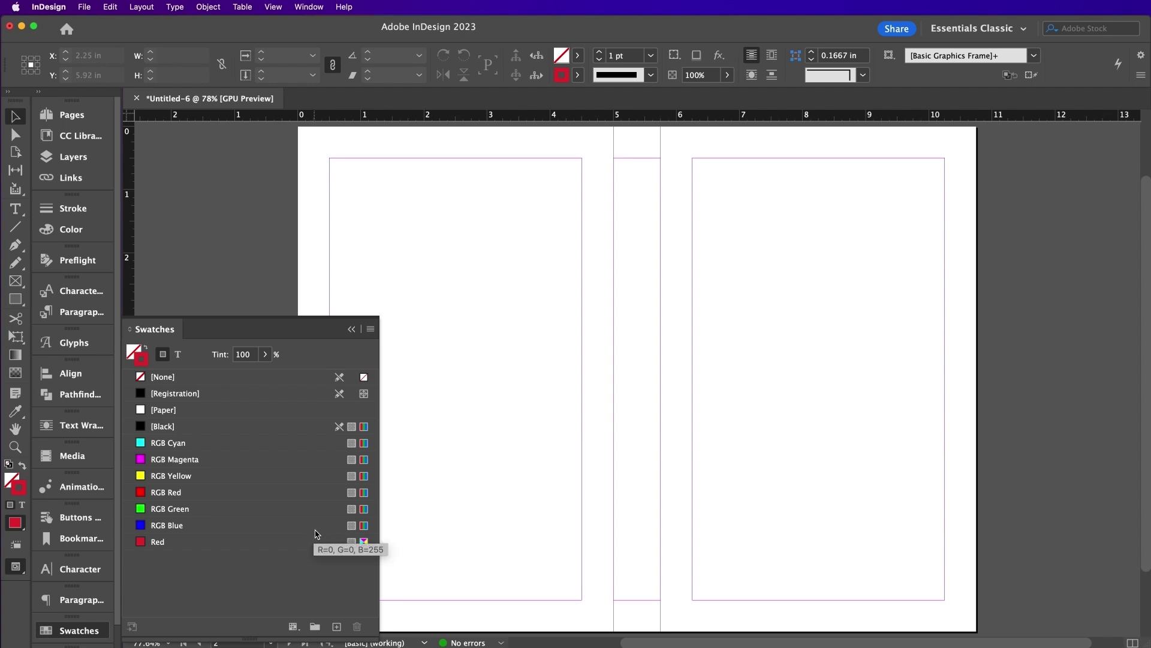
Draw a rectangular image frame across the lower right-hand page.
{"action": "left_click", "coordinate": [353, 329]}
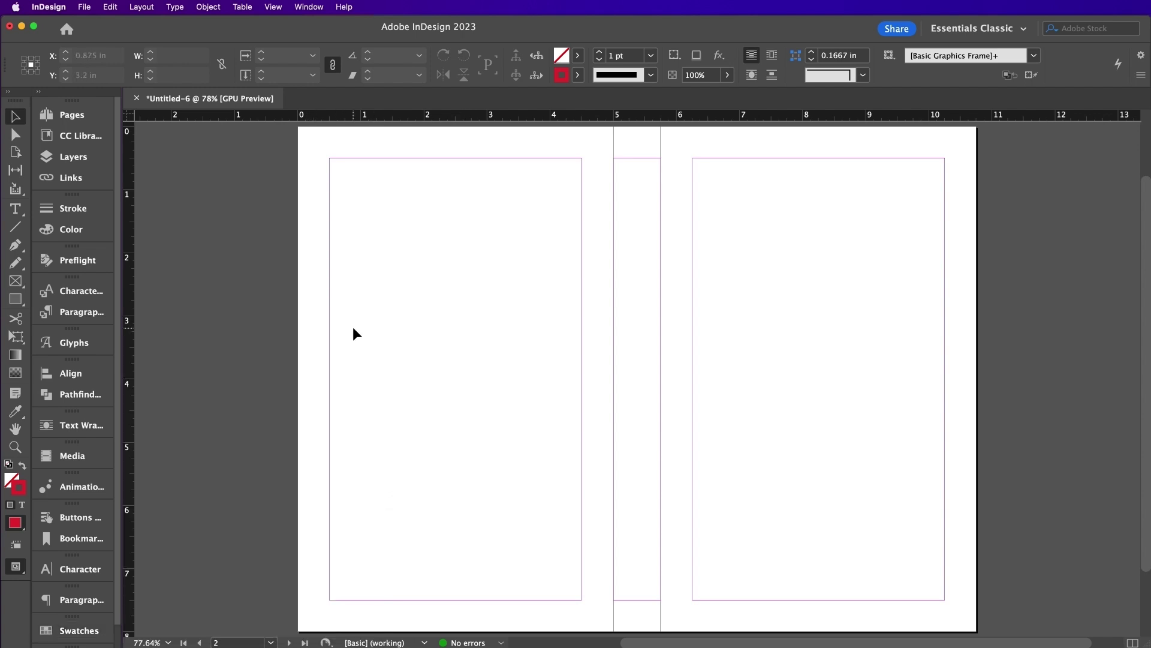
{"action": "key", "text": "f"}
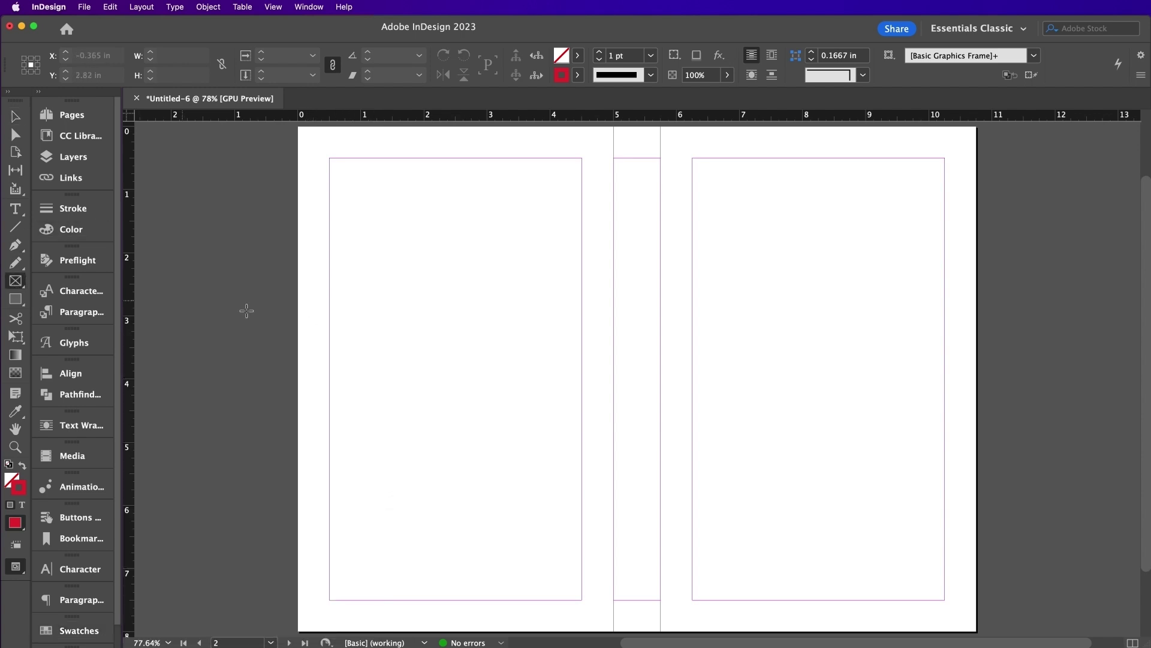
{"action": "left_click_drag", "start_coordinate": [661, 333], "coordinate": [976, 631]}
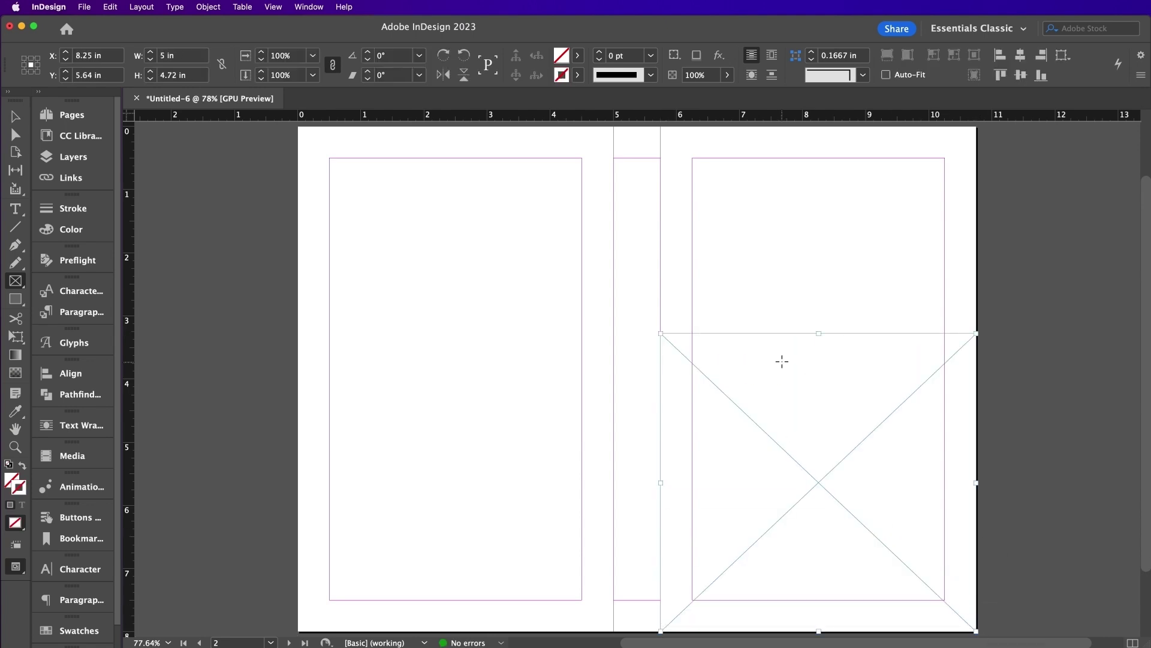
{"action": "key", "text": "v"}
{"action": "left_click", "coordinate": [89, 124]}
{"action": "left_click", "coordinate": [81, 162]}
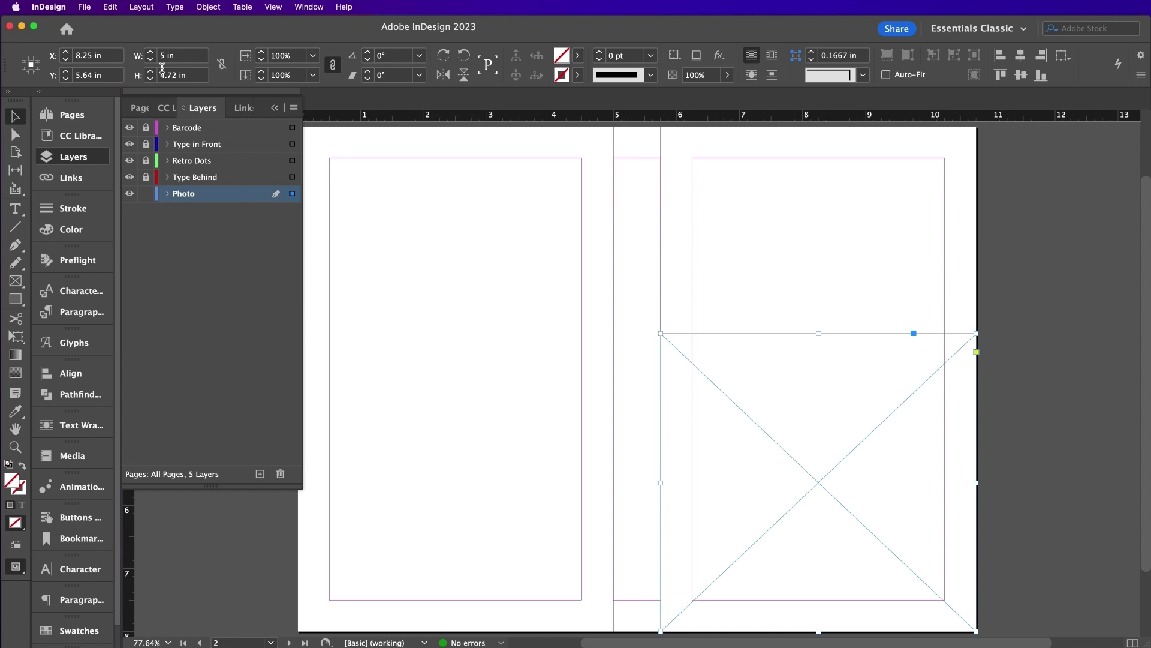
Place the running-woman photo into the new frame.
{"action": "left_click", "coordinate": [84, 6]}
{"action": "left_click", "coordinate": [144, 185]}
{"action": "left_click", "coordinate": [630, 213]}
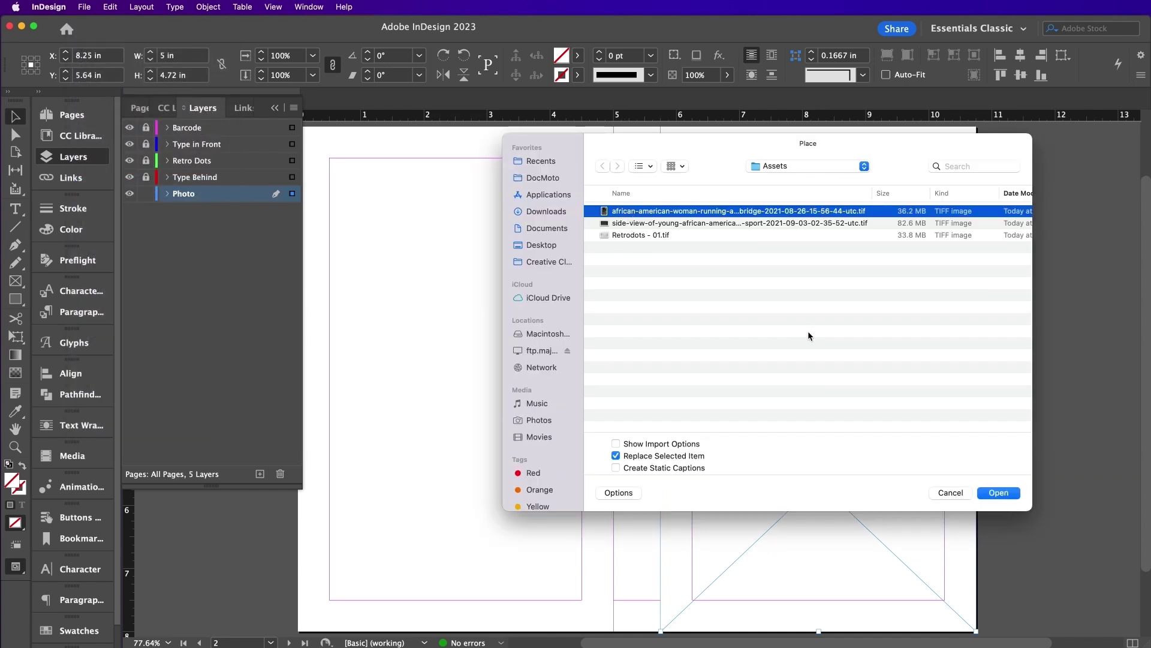
{"action": "left_click", "coordinate": [999, 492]}
Scale the photo to 31% and shift it down inside its frame.
{"action": "left_click", "coordinate": [819, 481]}
{"action": "left_click", "coordinate": [290, 55]}
{"action": "type", "text": "31"}
{"action": "key", "text": "Return"}
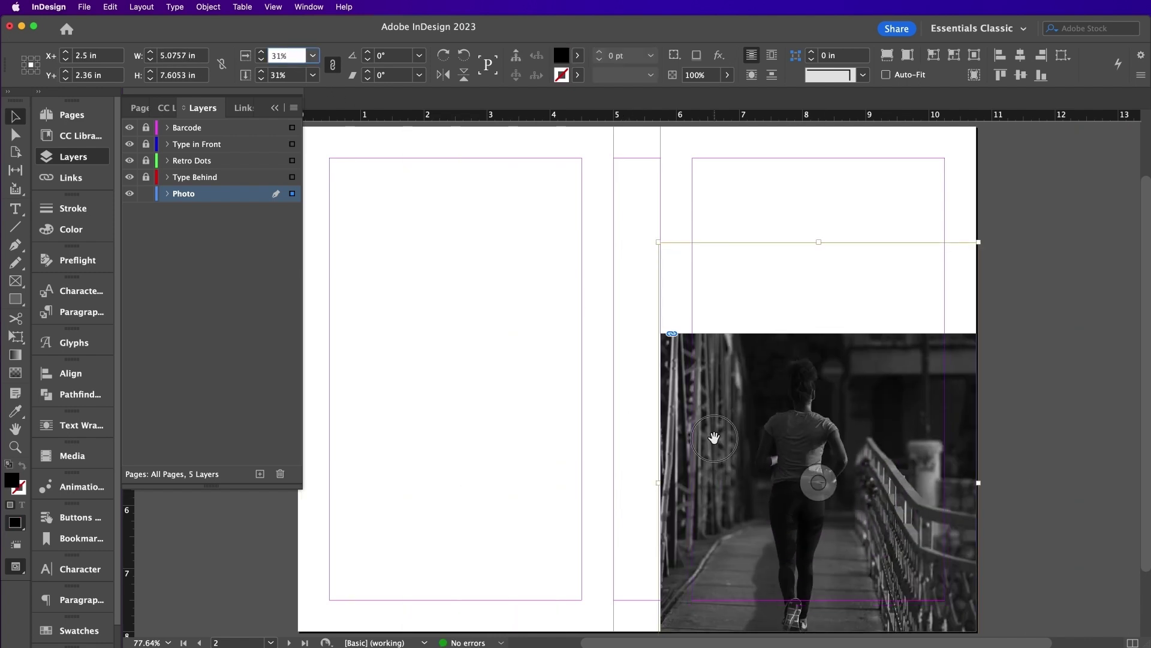
{"action": "left_click_drag", "start_coordinate": [715, 429], "coordinate": [714, 438]}
{"action": "key", "text": "shift+Down"}
{"action": "key", "text": "shift+Down"}
{"action": "key", "text": "shift+Down"}
{"action": "key", "text": "shift+Down"}
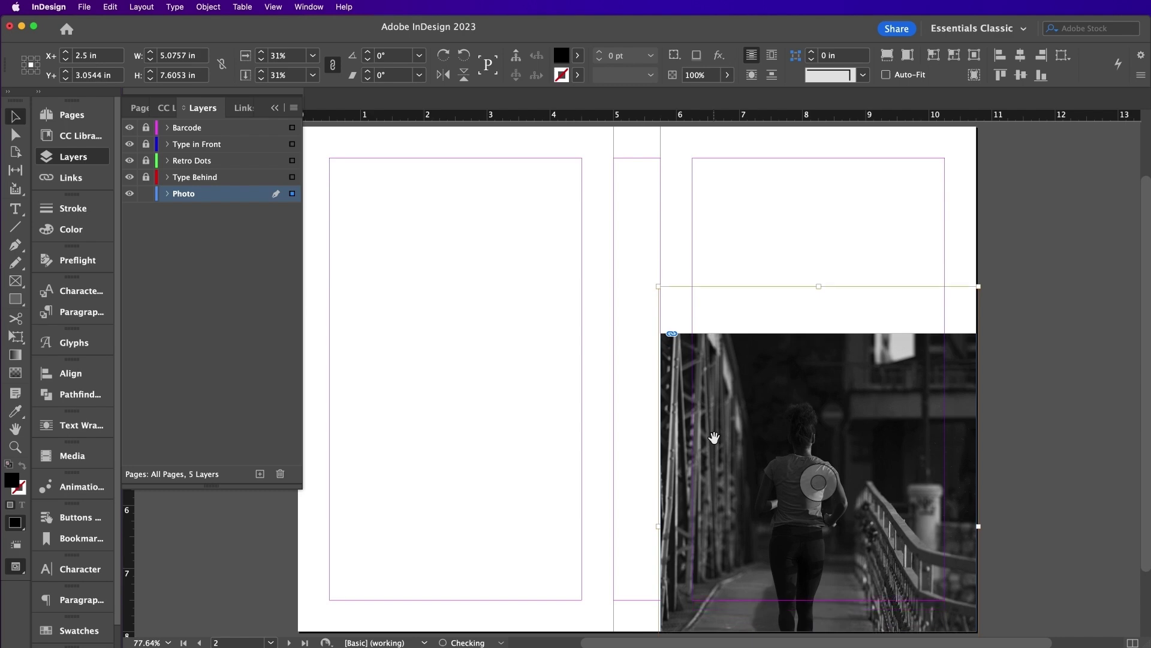
{"action": "key", "text": "Escape"}
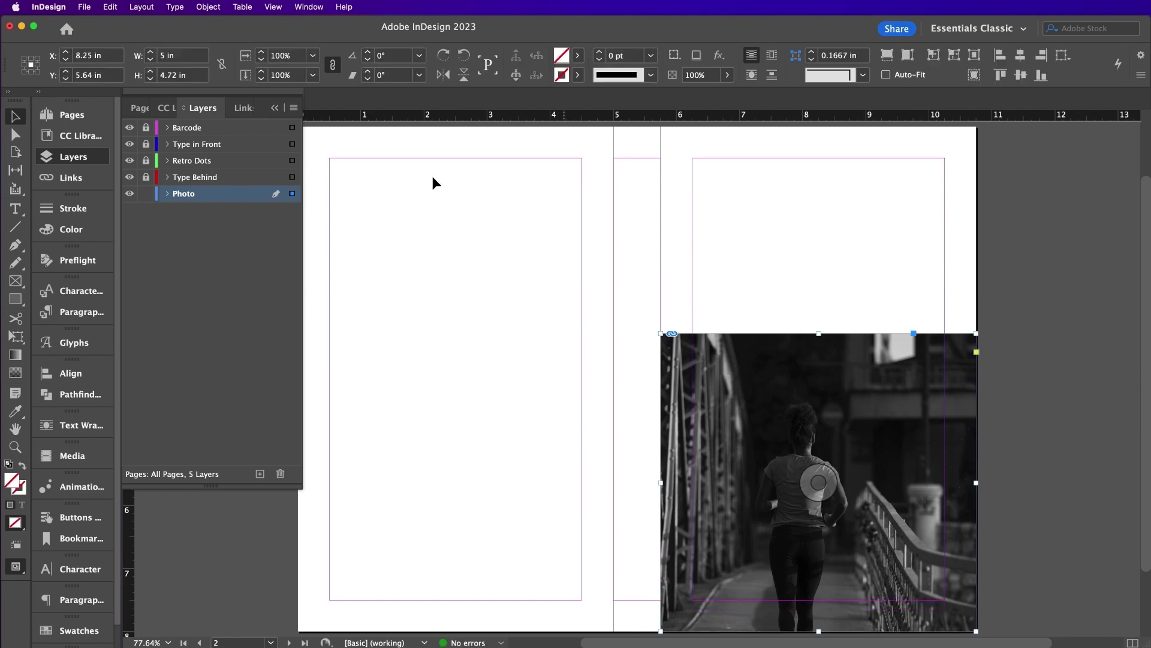
Set the runner photo frame's opacity to 60%.
{"action": "left_click", "coordinate": [208, 7]}
{"action": "mouse_move", "coordinate": [240, 289]}
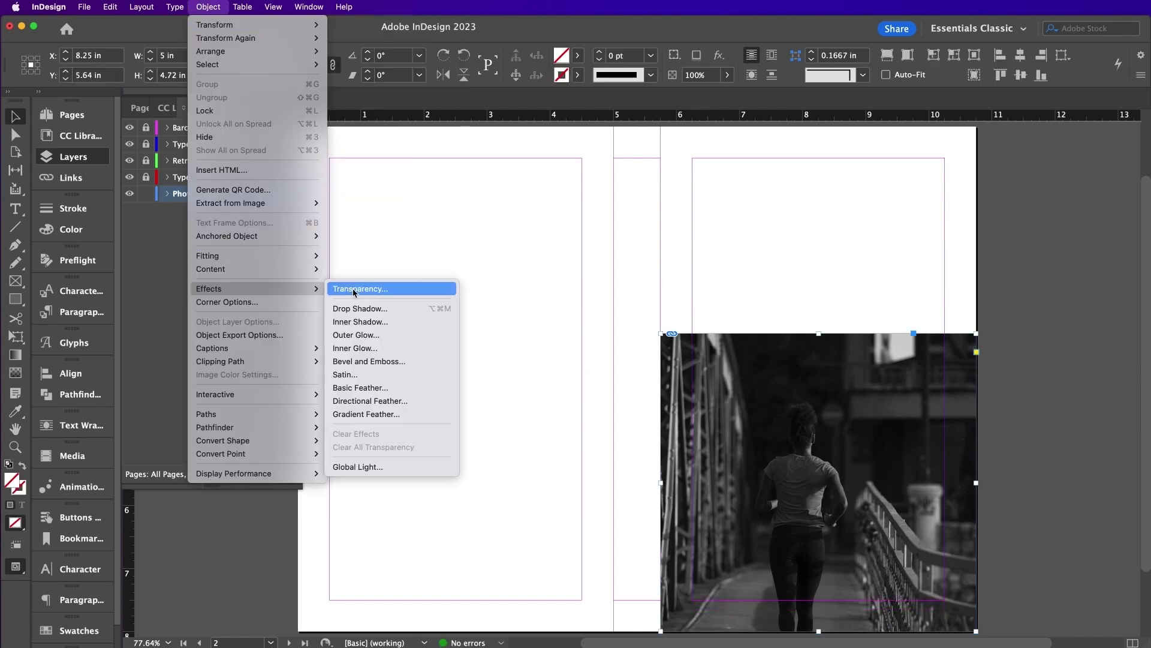
{"action": "left_click", "coordinate": [353, 289]}
{"action": "type", "text": "60"}
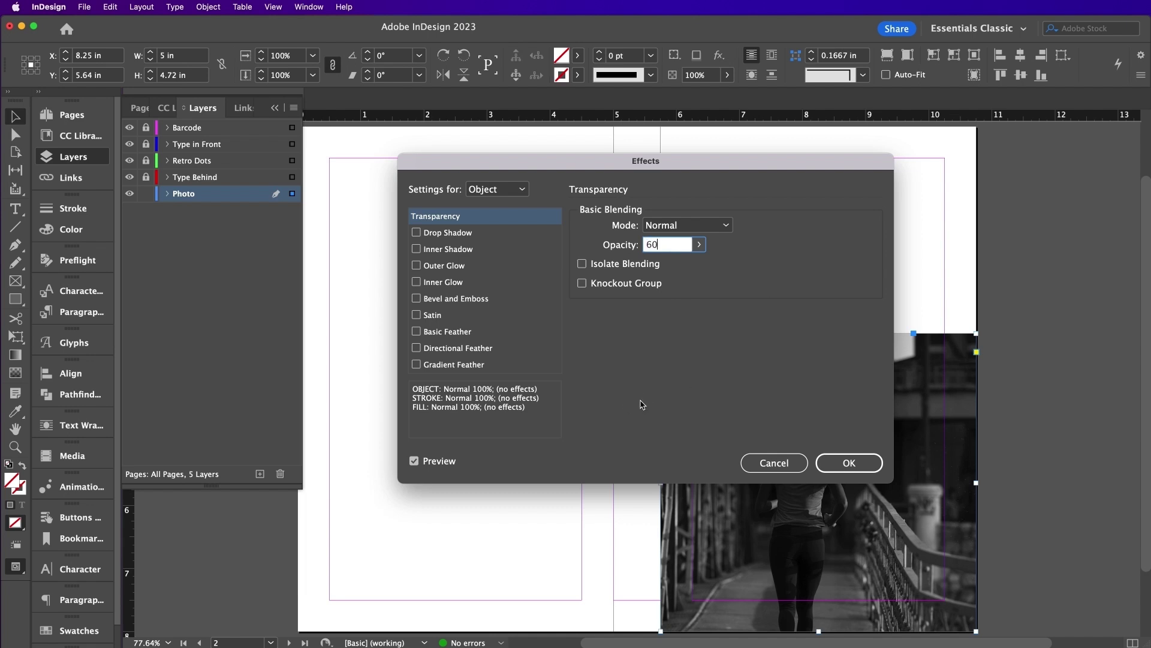
Add a 110° gradient feather, adjusting its stops and midpoint to soften the top.
{"action": "left_click", "coordinate": [510, 366]}
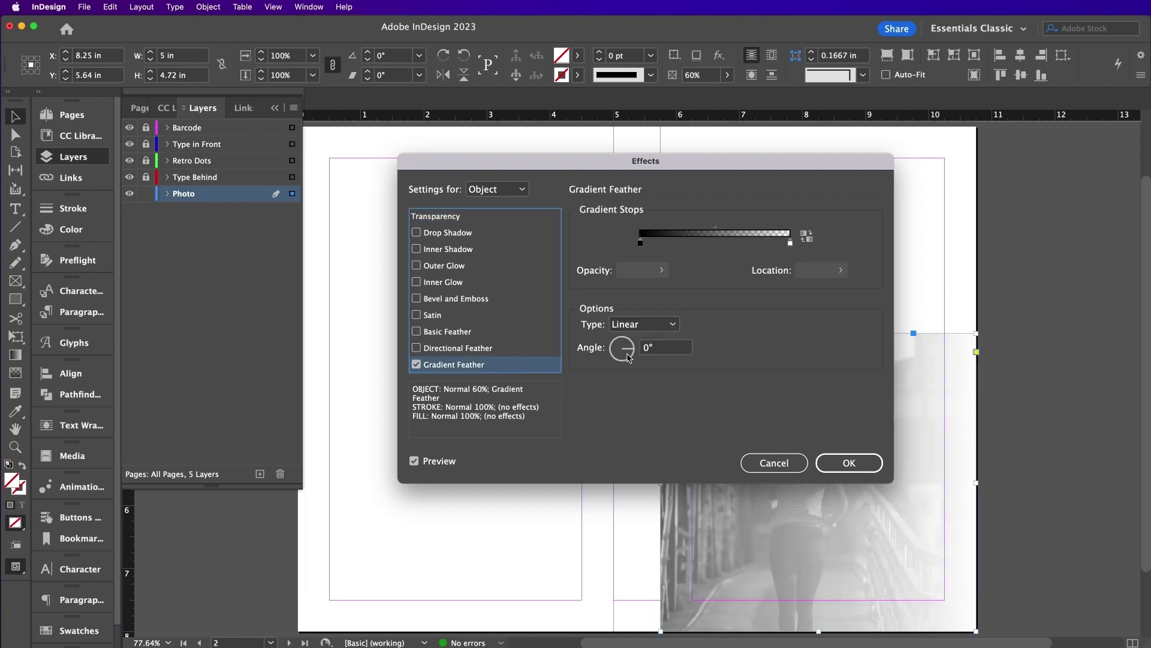
{"action": "left_click", "coordinate": [651, 352]}
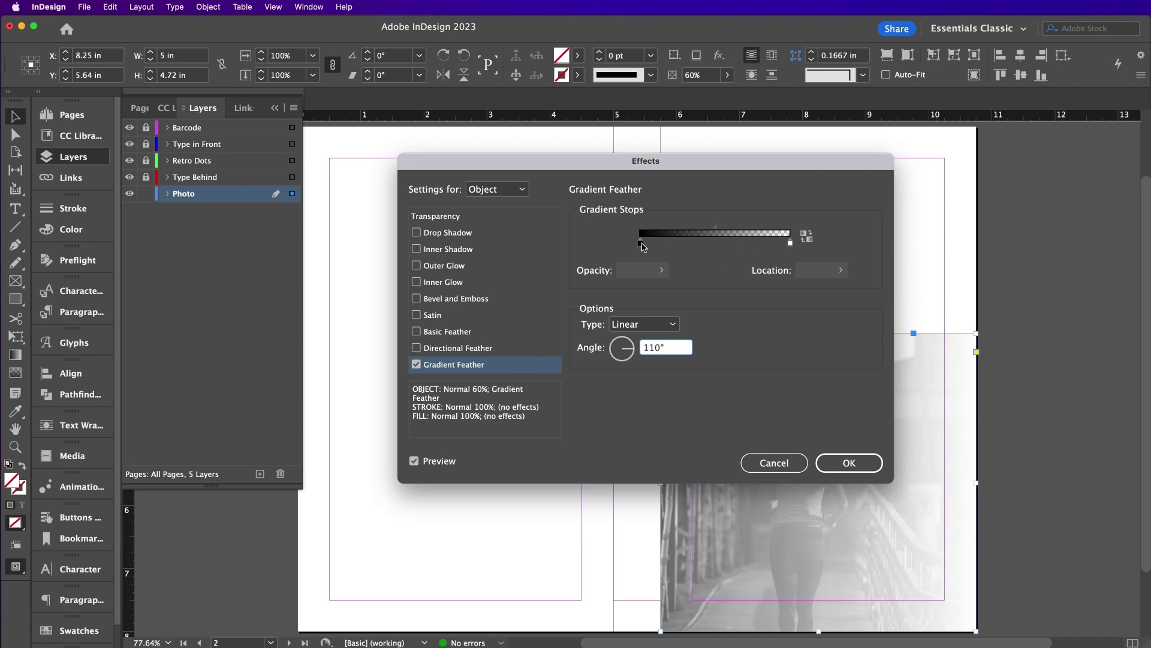
{"action": "left_click_drag", "start_coordinate": [642, 245], "coordinate": [718, 244]}
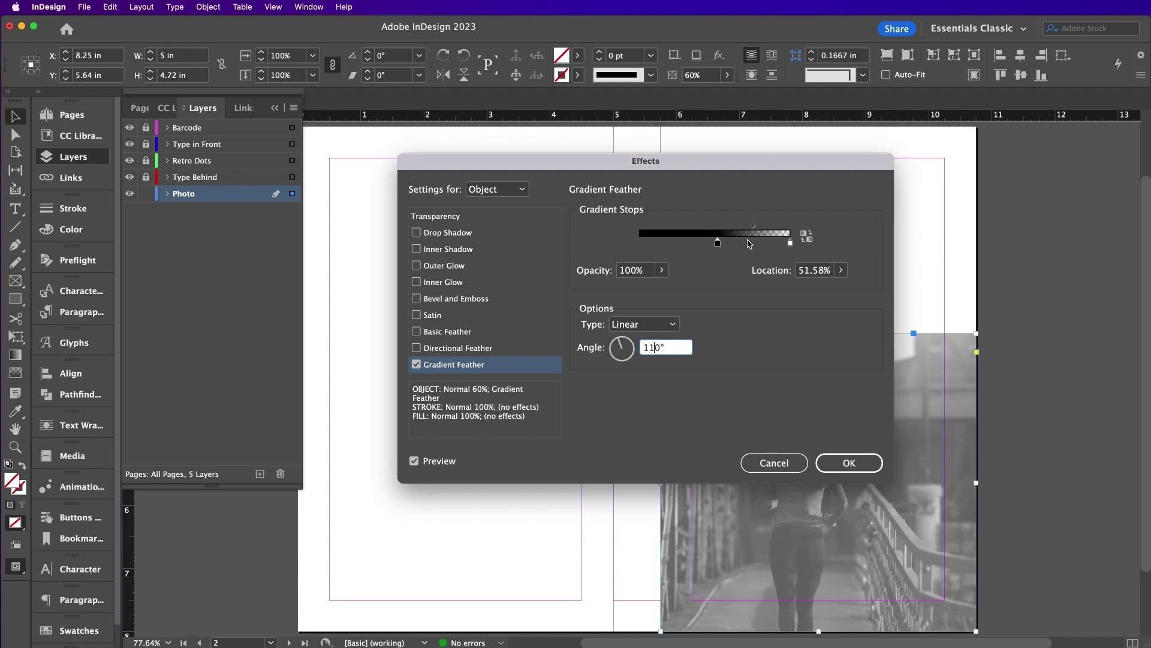
{"action": "mouse_move", "coordinate": [758, 229]}
{"action": "left_mouse_down"}
{"action": "mouse_move", "coordinate": [731, 238]}
{"action": "mouse_move", "coordinate": [772, 230]}
{"action": "mouse_move", "coordinate": [750, 230]}
{"action": "left_mouse_up"}
{"action": "left_click_drag", "start_coordinate": [707, 171], "coordinate": [477, 147]}
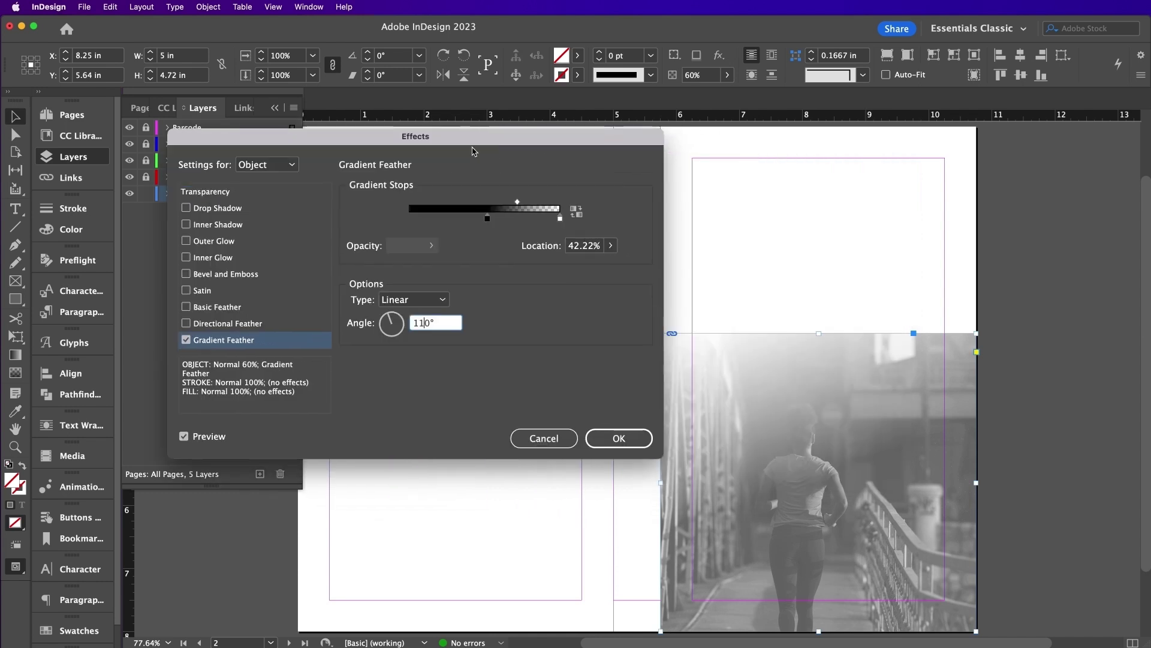
{"action": "left_click_drag", "start_coordinate": [488, 218], "coordinate": [514, 217]}
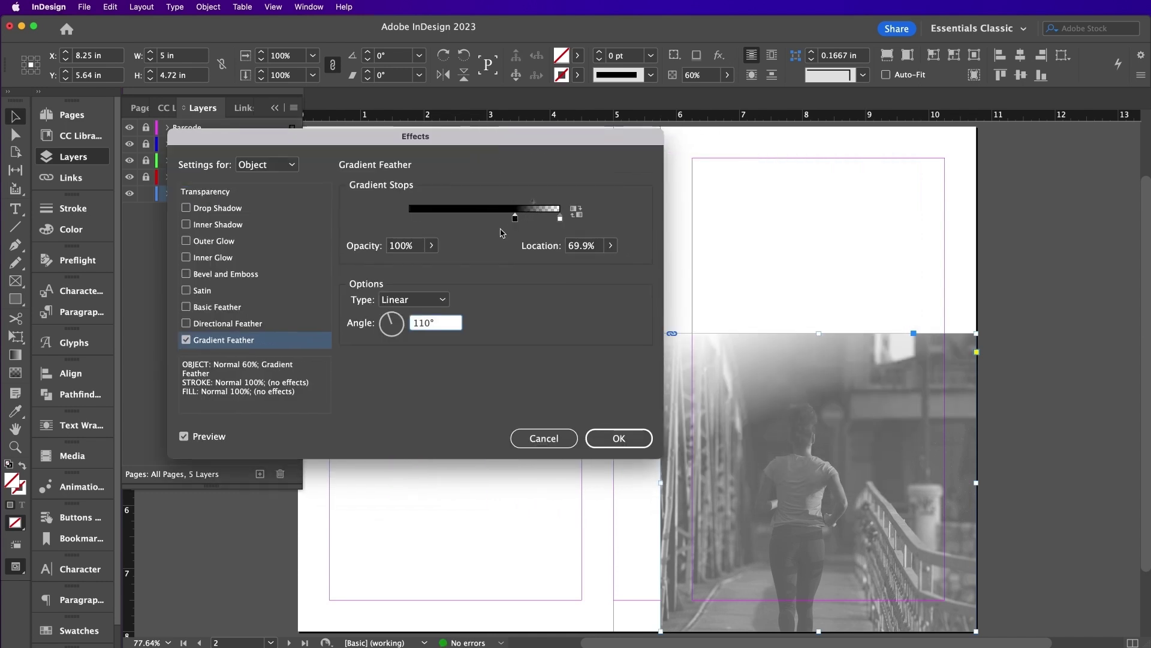
Apply the photo effects and draw a 5 × 8 in rectangle over the front cover.
{"action": "left_click", "coordinate": [607, 435]}
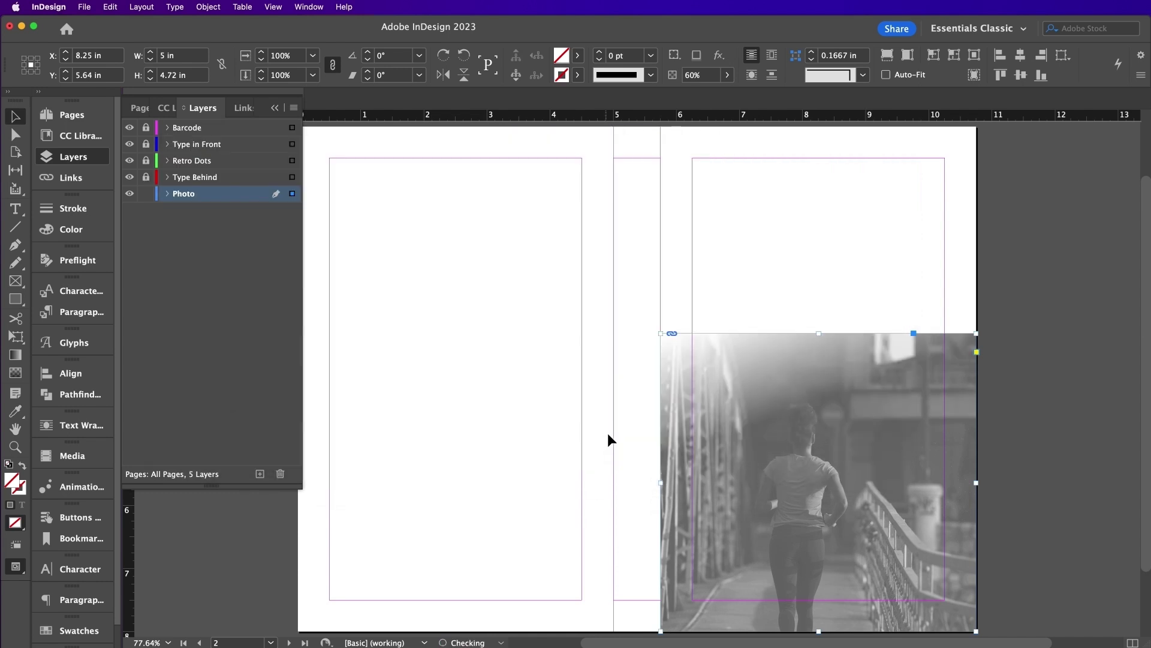
{"action": "left_click", "coordinate": [618, 430]}
{"action": "key", "text": "m"}
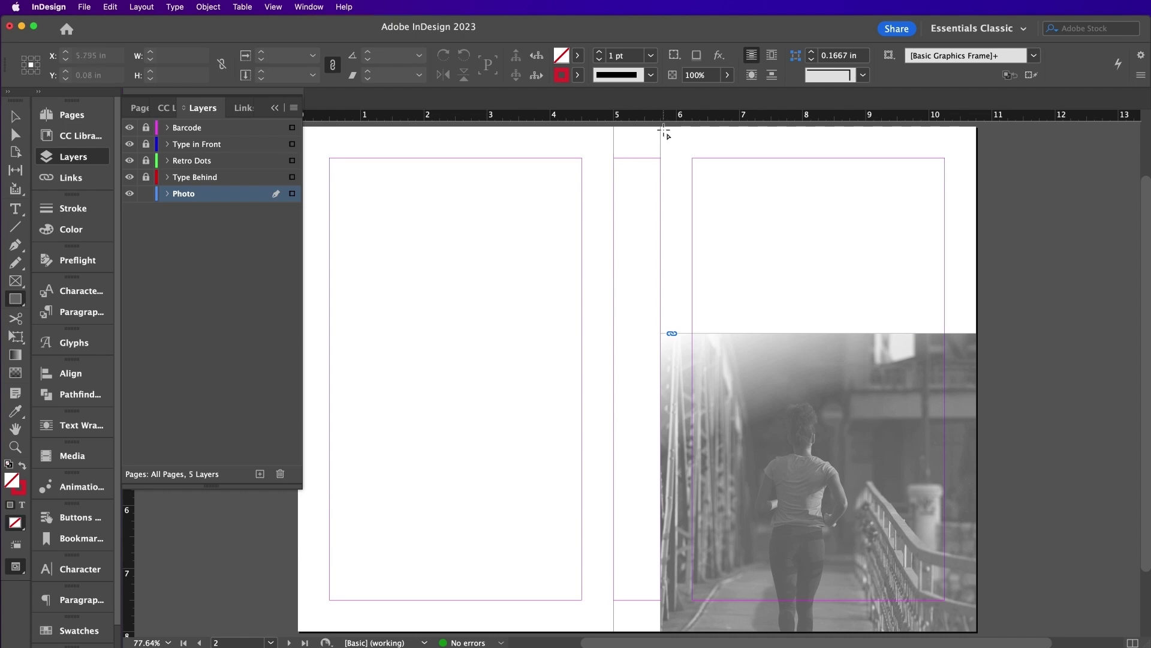
{"action": "left_click_drag", "start_coordinate": [662, 129], "coordinate": [977, 627]}
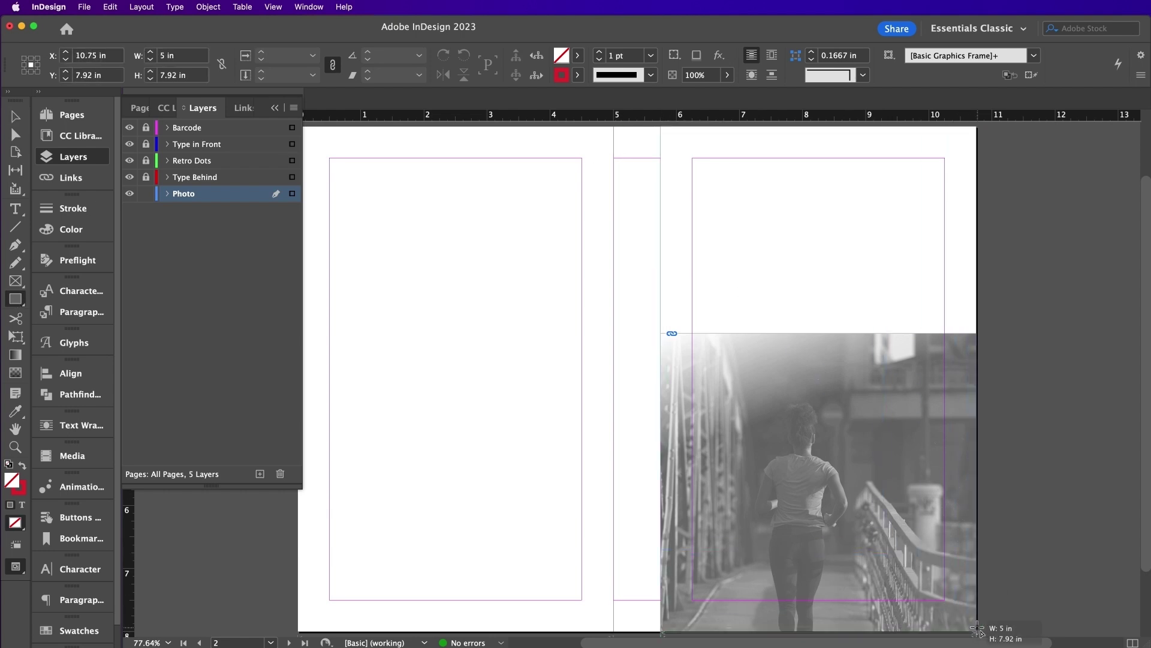
Fill the rectangle with [Black] and stretch it to the page bottom and spine.
{"action": "left_click", "coordinate": [22, 466]}
{"action": "left_click", "coordinate": [78, 628]}
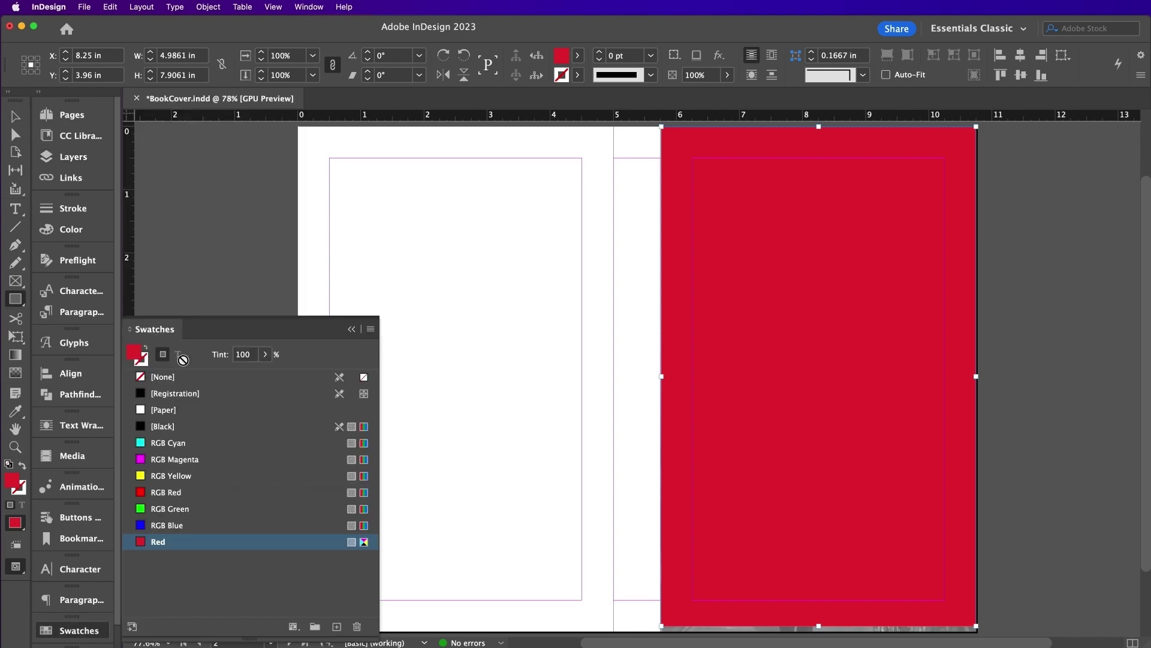
{"action": "left_click", "coordinate": [164, 426]}
{"action": "key", "text": "v"}
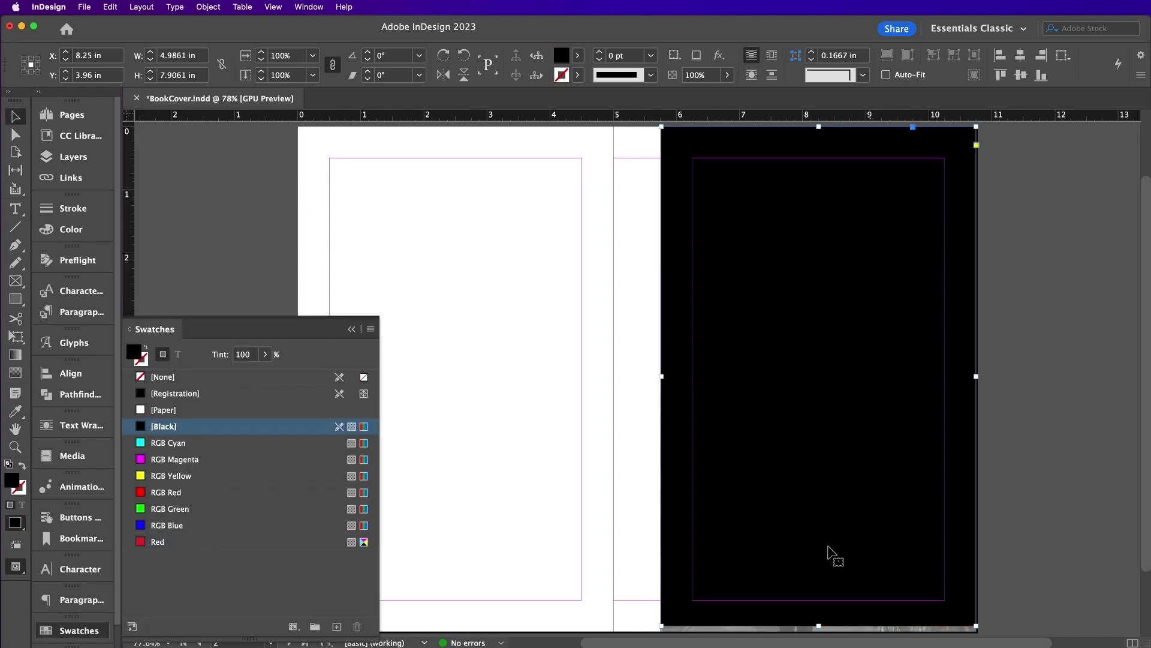
{"action": "left_click_drag", "start_coordinate": [817, 623], "coordinate": [817, 629]}
{"action": "left_click_drag", "start_coordinate": [662, 377], "coordinate": [660, 379]}
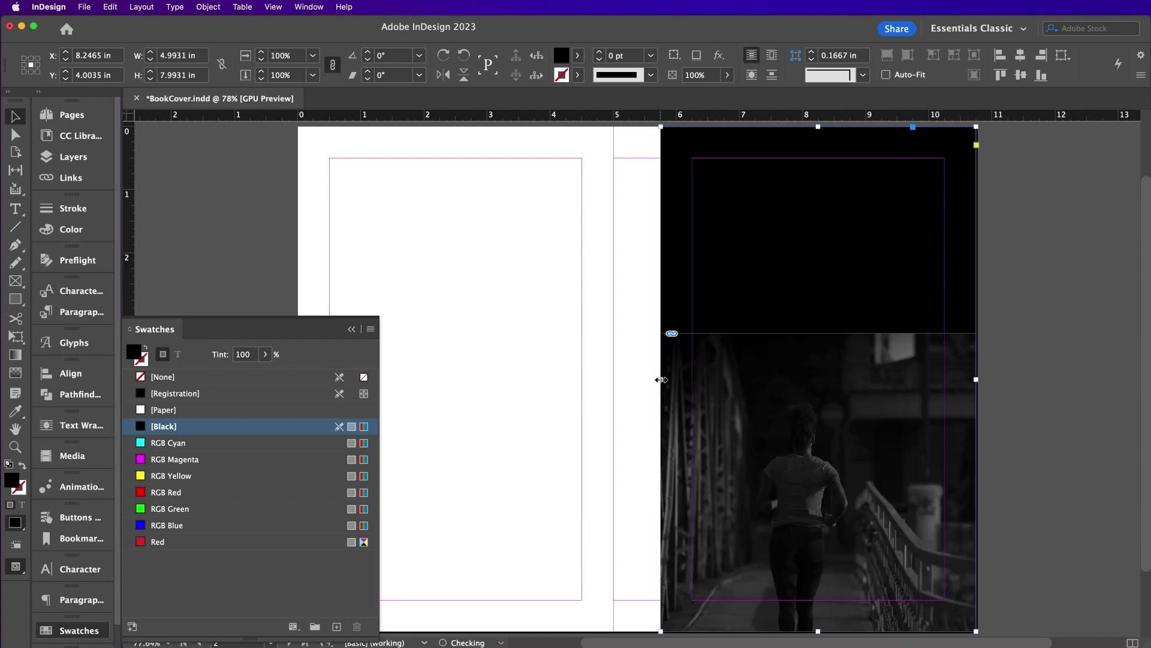
Draw a red-filled, stroke-free 0.75 × 8 in rectangle covering the full spine.
{"action": "left_click", "coordinate": [1031, 358]}
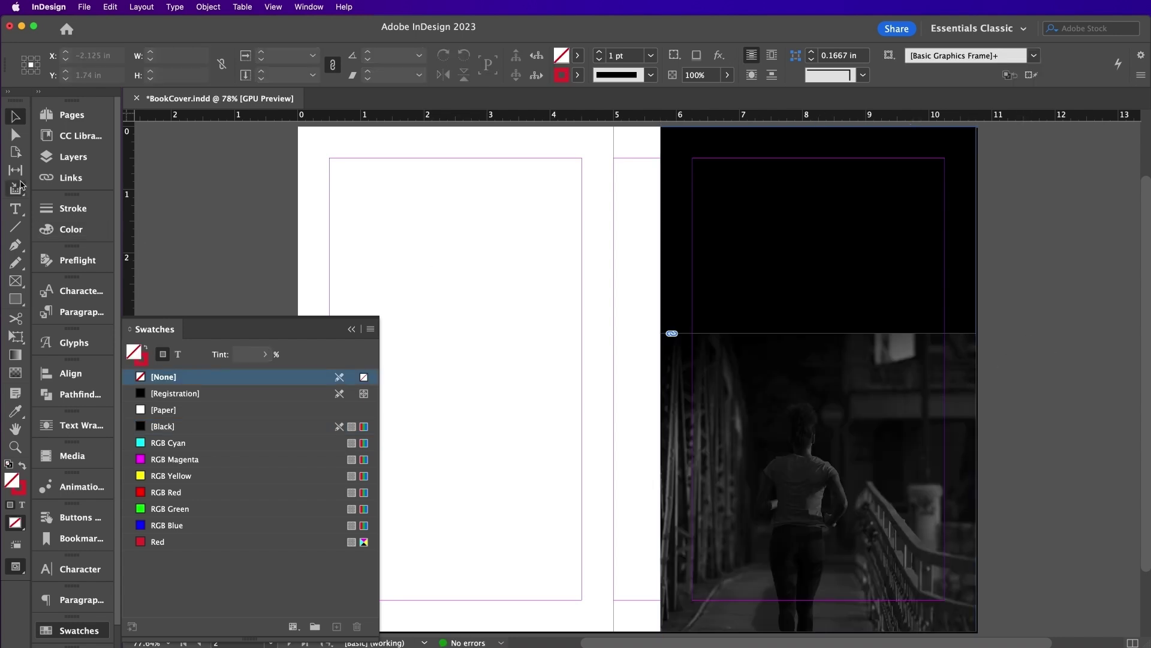
{"action": "left_click", "coordinate": [26, 467]}
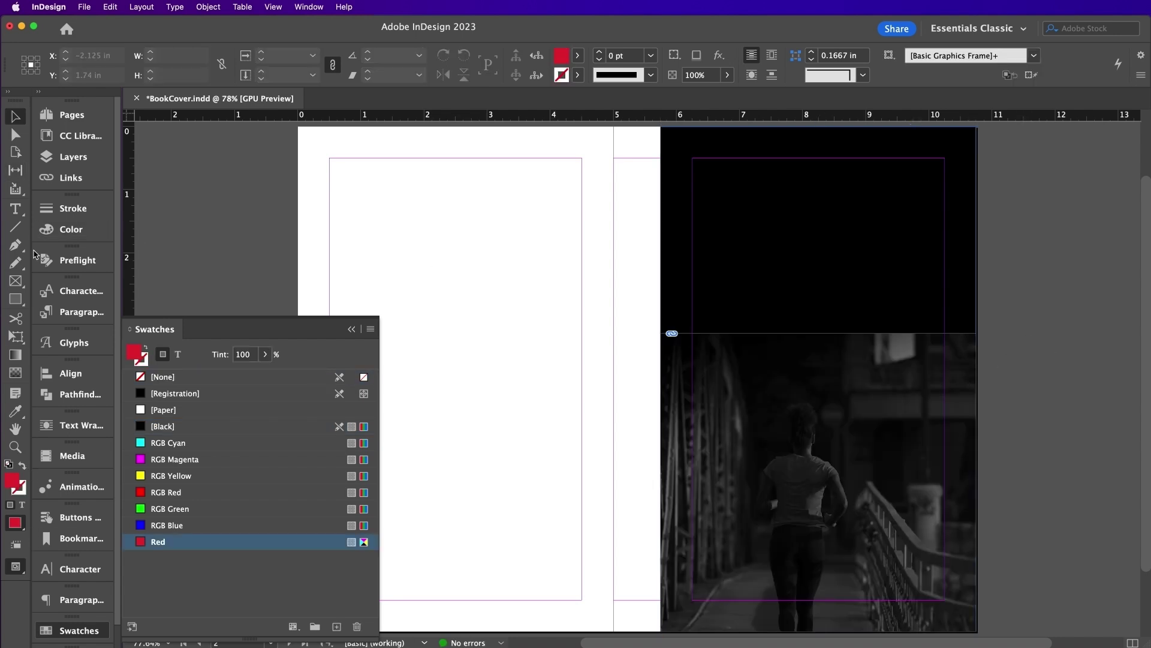
{"action": "left_click", "coordinate": [16, 298]}
{"action": "mouse_move", "coordinate": [613, 124]}
{"action": "left_mouse_down"}
{"action": "mouse_move", "coordinate": [660, 147]}
{"action": "mouse_move", "coordinate": [661, 632]}
{"action": "left_mouse_up"}
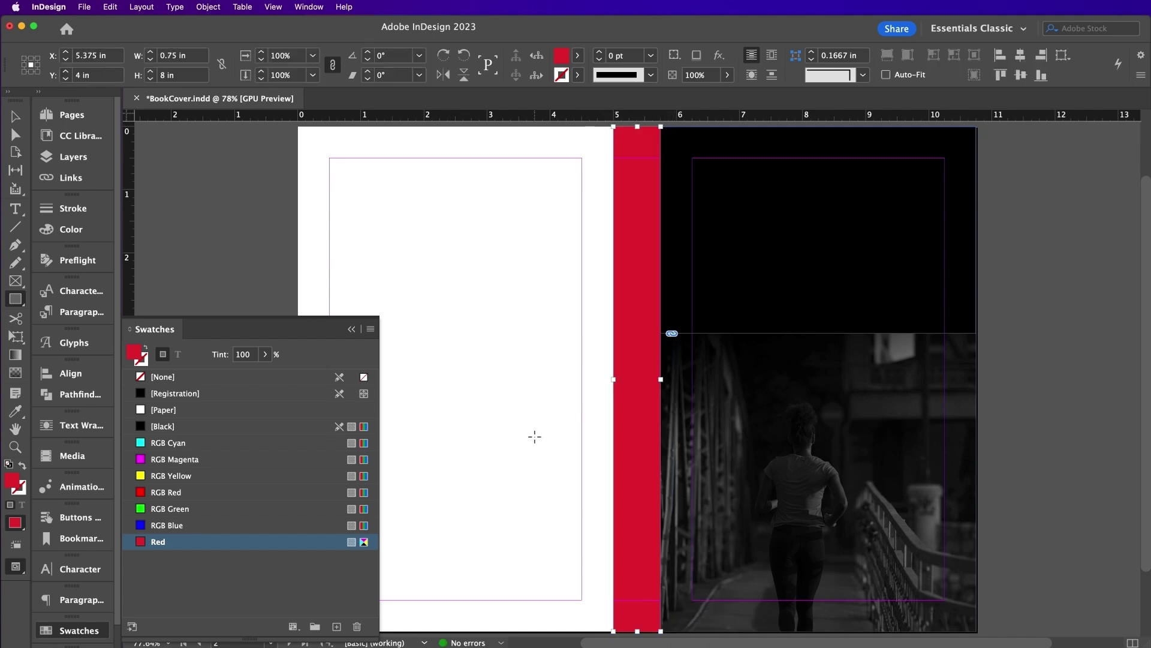
{"action": "left_click", "coordinate": [78, 136]}
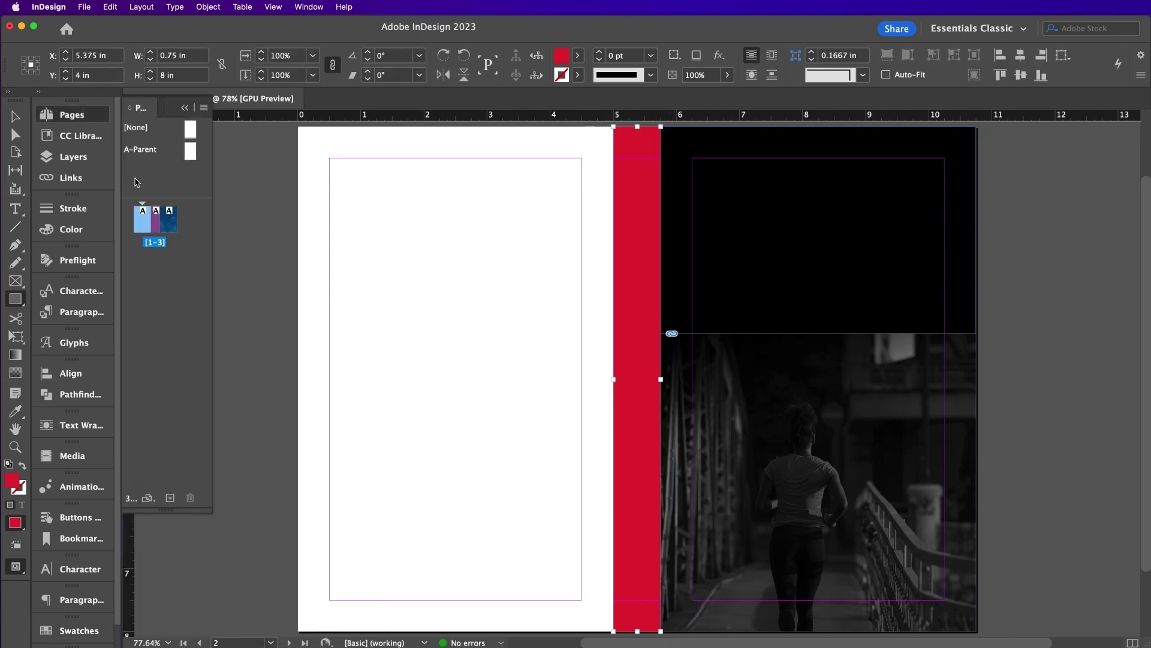
{"action": "left_click", "coordinate": [73, 156]}
Lock the Photo layer, then unlock Type Behind and make it the active layer.
{"action": "left_click", "coordinate": [146, 194]}
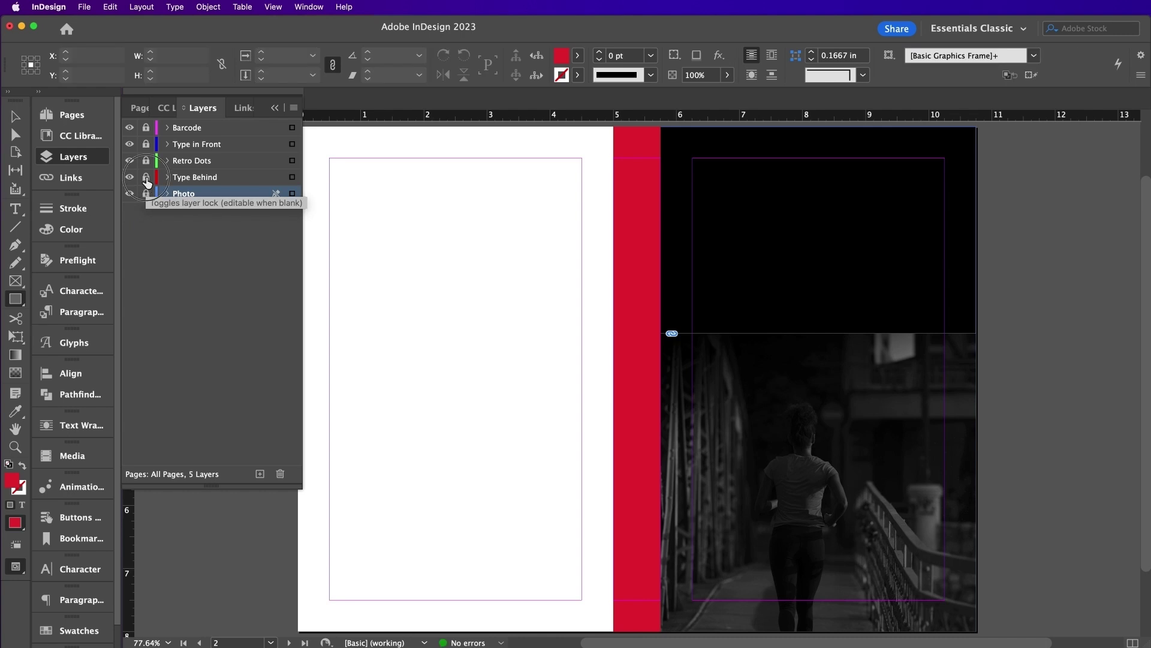
{"action": "left_click", "coordinate": [146, 177]}
{"action": "left_click", "coordinate": [204, 178]}
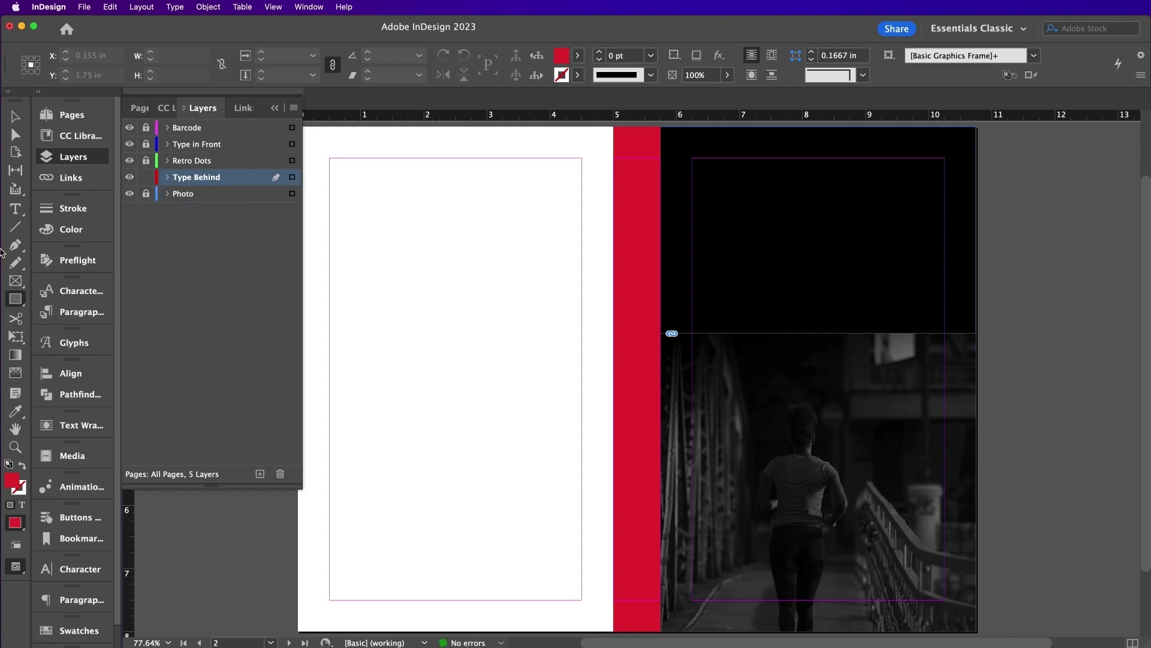
Draw a text frame across the front cover and colour the title text white.
{"action": "left_click", "coordinate": [19, 210]}
{"action": "left_click_drag", "start_coordinate": [687, 285], "coordinate": [974, 405]}
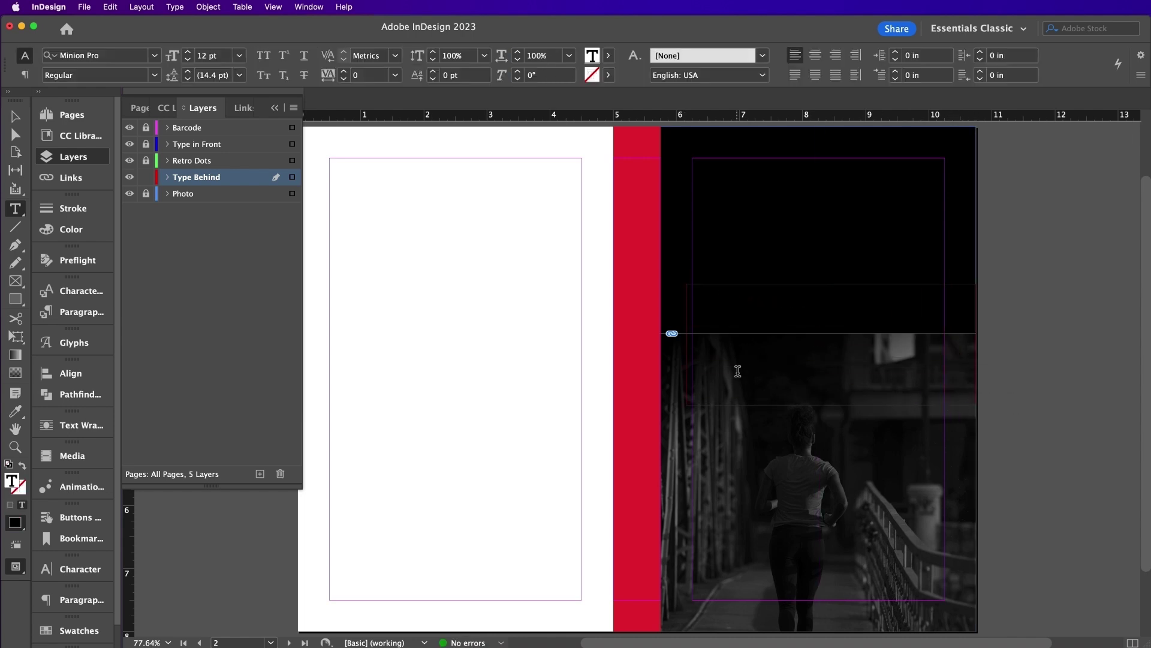
{"action": "type", "text": "Run"}
{"action": "key", "text": "super+a"}
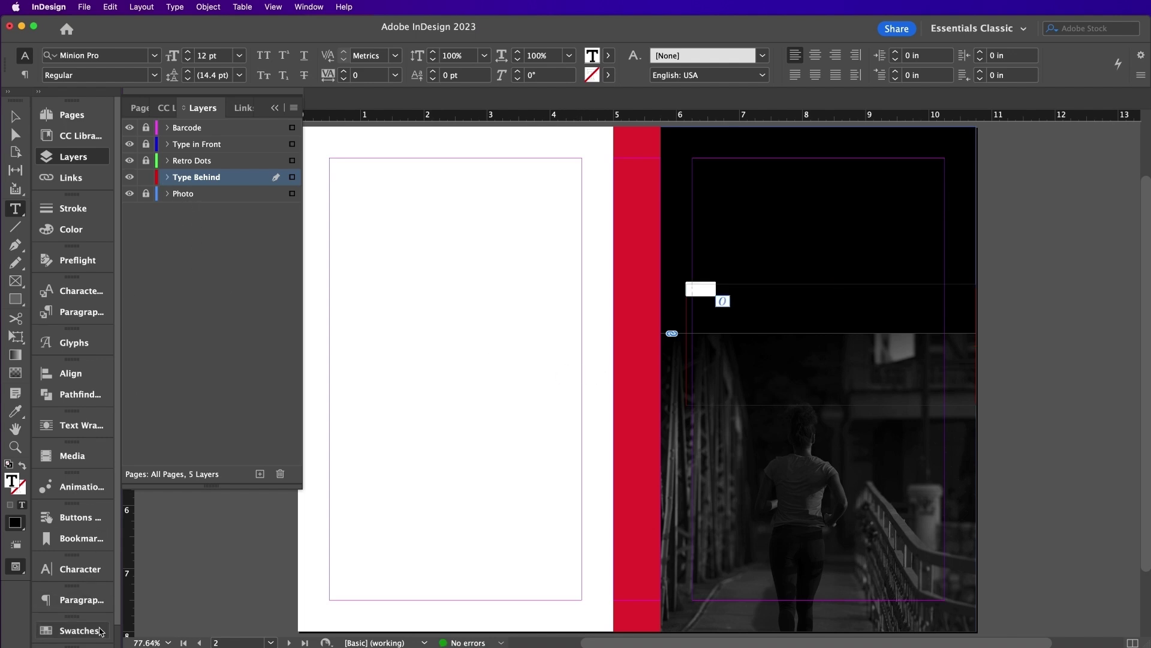
{"action": "left_click", "coordinate": [72, 631]}
{"action": "left_click", "coordinate": [180, 410]}
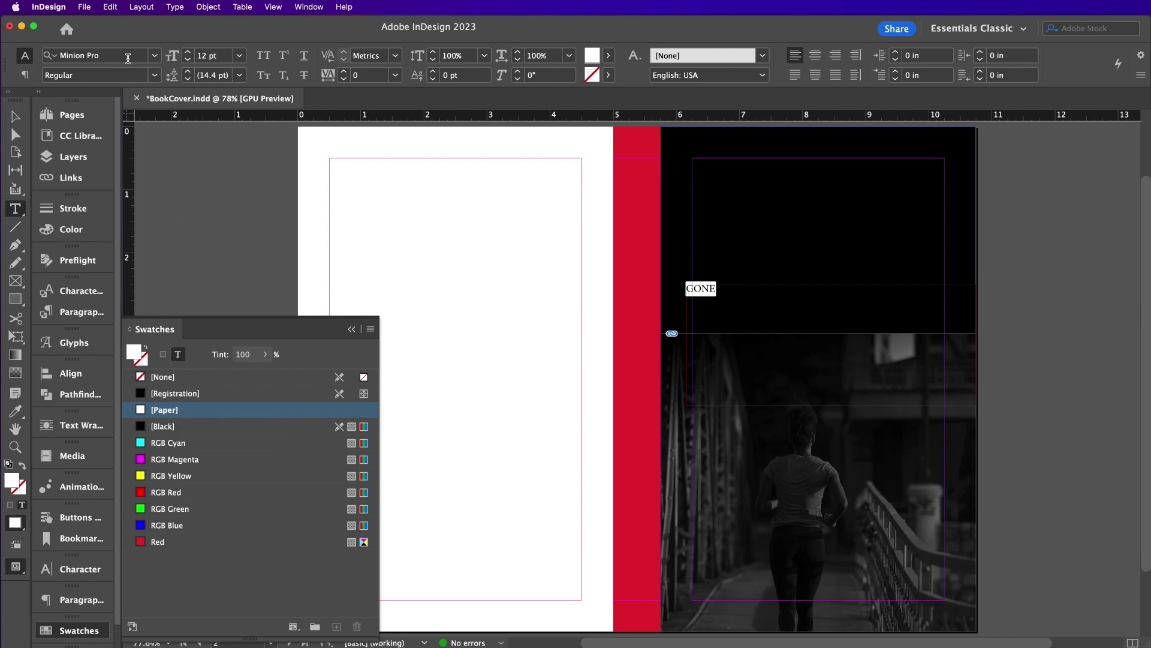
Set the title font to Agave-Brush at 120 pt.
{"action": "left_click", "coordinate": [126, 59]}
{"action": "type", "text": "AGA"}
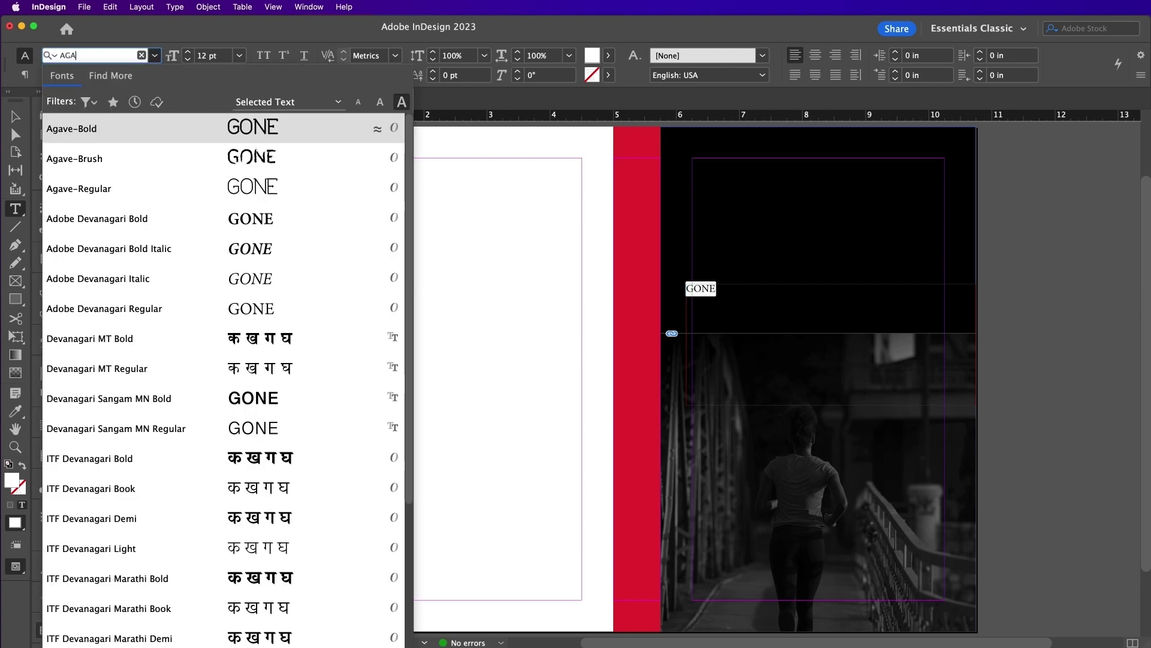
{"action": "left_click", "coordinate": [136, 160]}
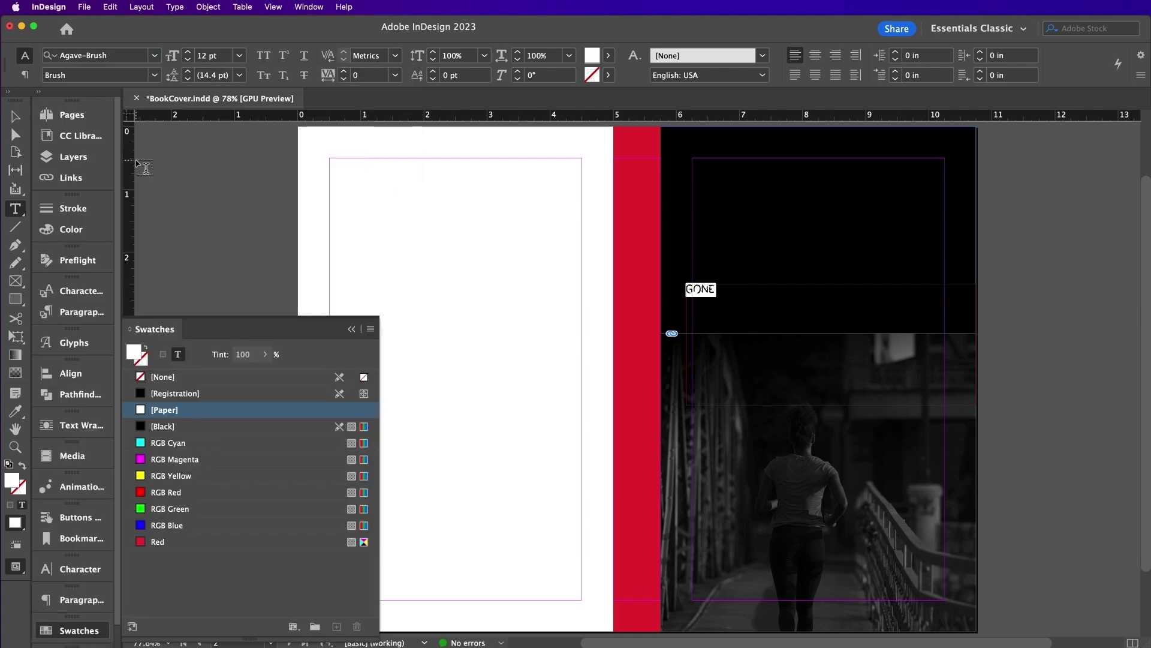
{"action": "double_click", "coordinate": [213, 55]}
{"action": "type", "text": "120"}
{"action": "key", "text": "Return"}
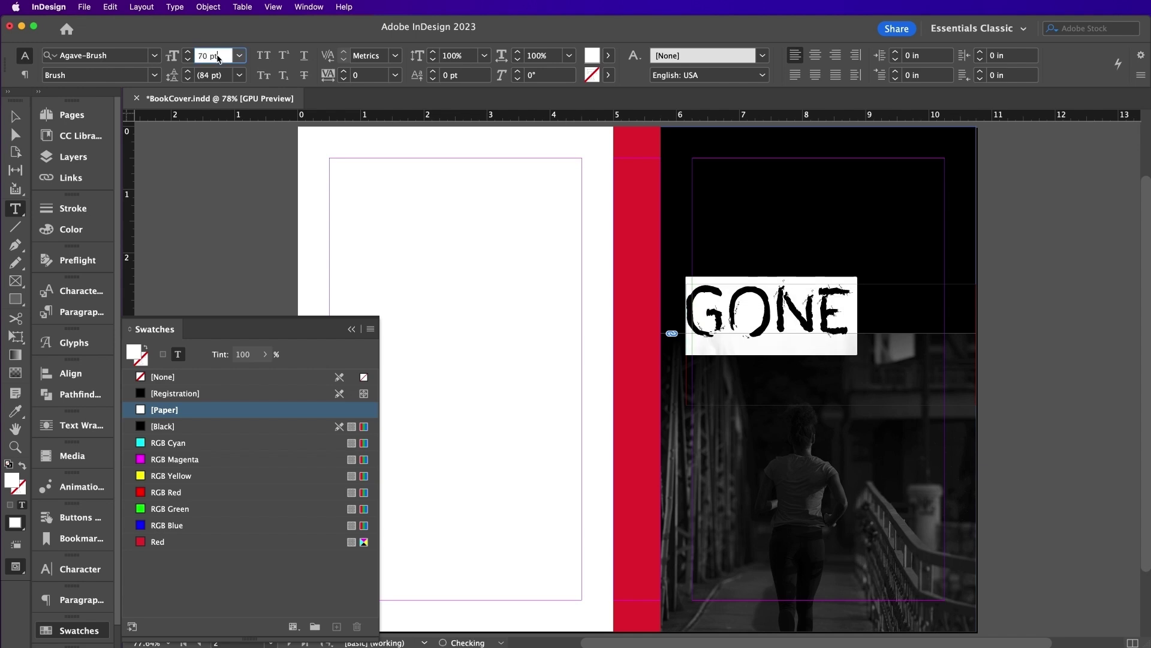
Enlarge the GONE frame, bump the title to about 141 pt and nudge it right.
{"action": "key", "text": "Escape"}
{"action": "left_click_drag", "start_coordinate": [686, 406], "coordinate": [653, 429]}
{"action": "left_click_drag", "start_coordinate": [976, 356], "coordinate": [1002, 356]}
{"action": "left_click", "coordinate": [16, 208]}
{"action": "key", "text": "ctrl+shift+period"}
{"action": "left_click", "coordinate": [16, 117]}
{"action": "key", "text": "shift+Right"}
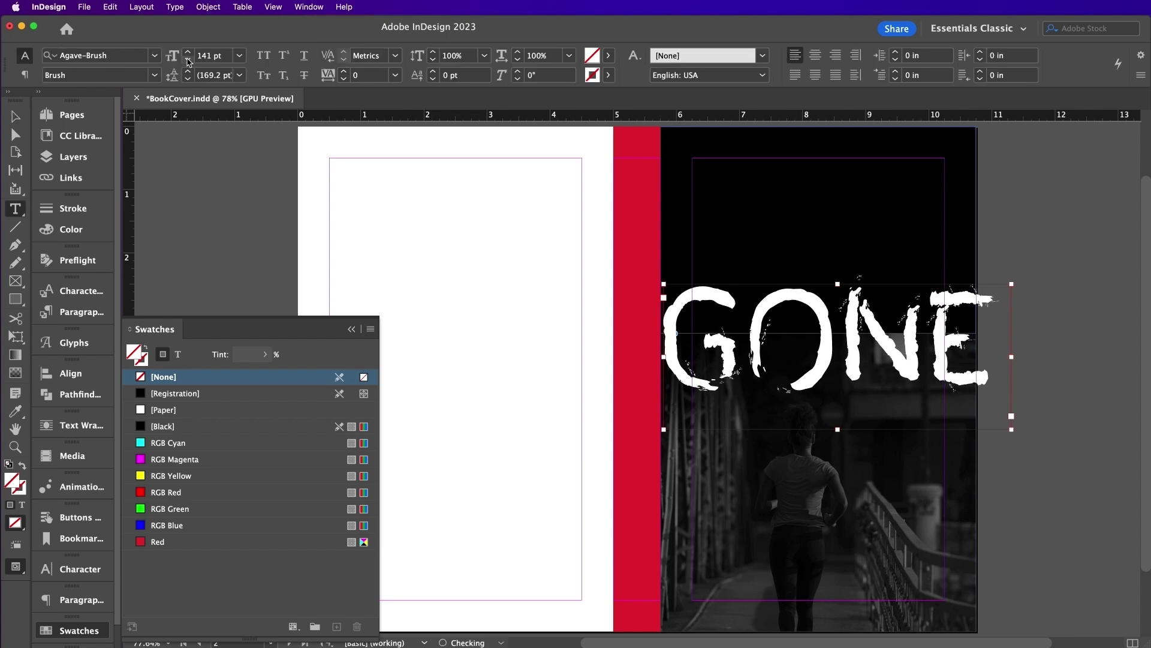
{"action": "left_click", "coordinate": [494, 322]}
Drag a copy of GONE upward, retype it as GOING and centre-align it.
{"action": "left_click", "coordinate": [843, 362]}
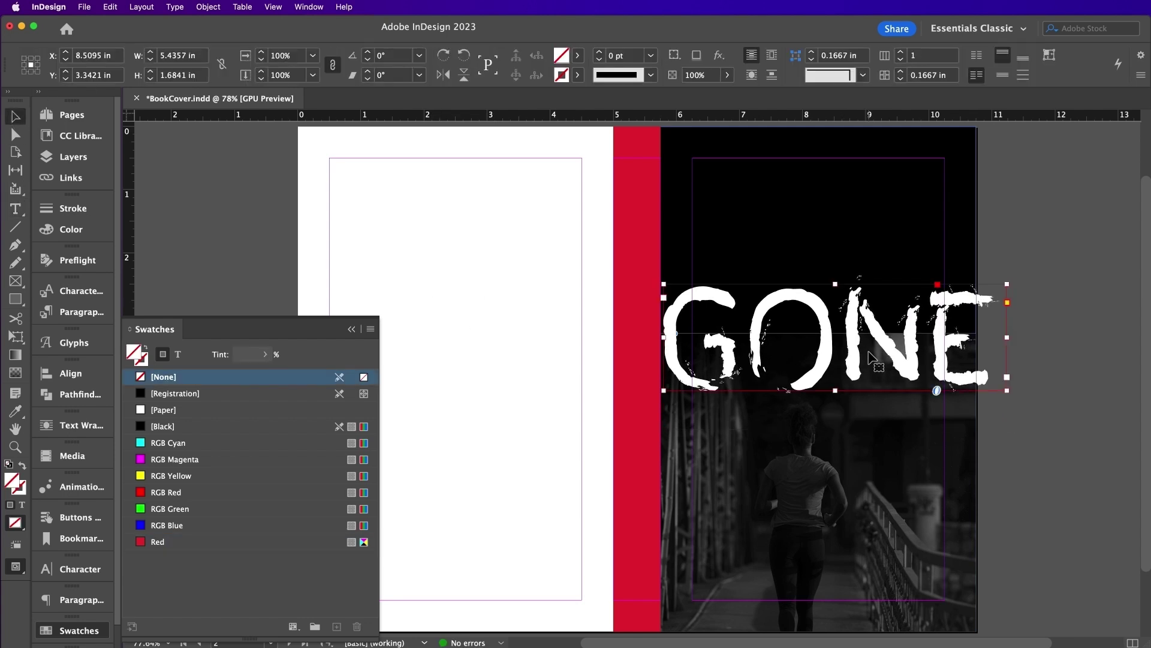
{"action": "left_click_drag", "start_coordinate": [873, 359], "coordinate": [917, 269]}
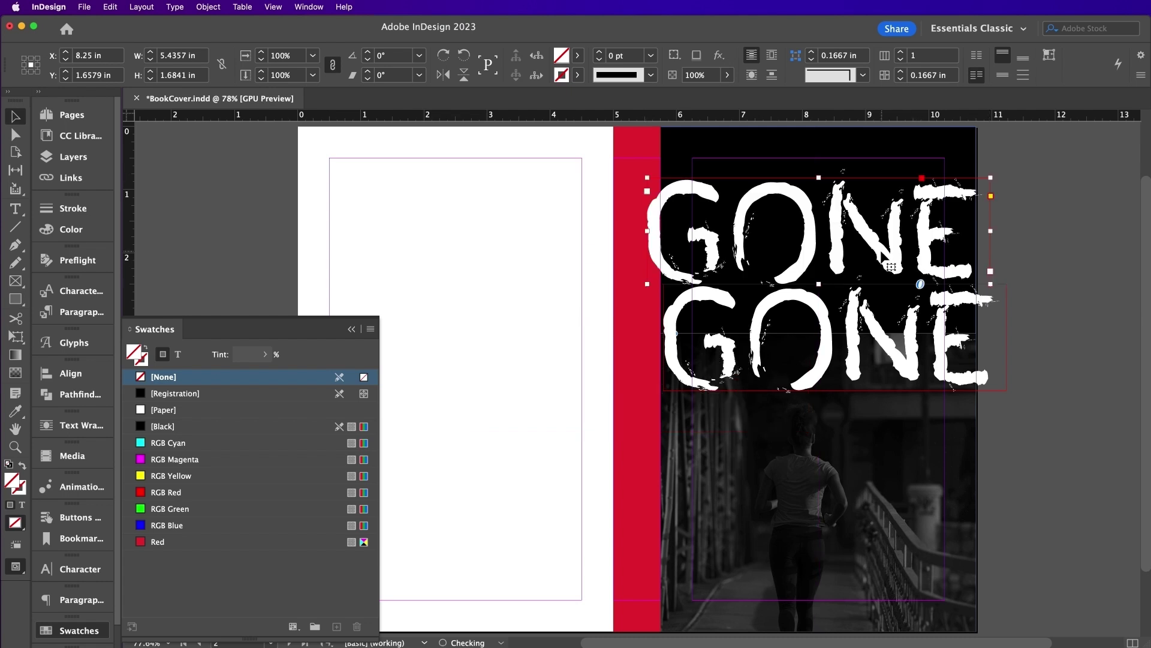
{"action": "double_click", "coordinate": [891, 266]}
{"action": "key", "text": "ctrl+a"}
{"action": "type", "text": "GOING"}
{"action": "key", "text": "ctrl+a"}
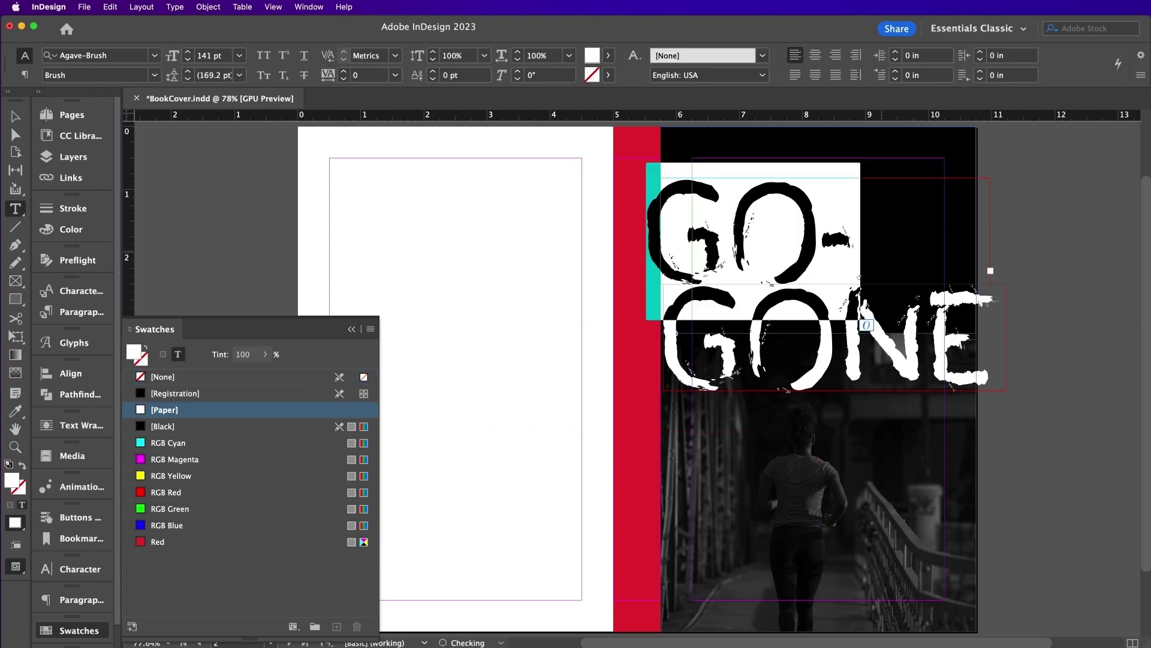
{"action": "left_click", "coordinate": [814, 55]}
Resize the GOING text and trim its frame inward, left edge at 8.25 in.
{"action": "left_click", "coordinate": [221, 57]}
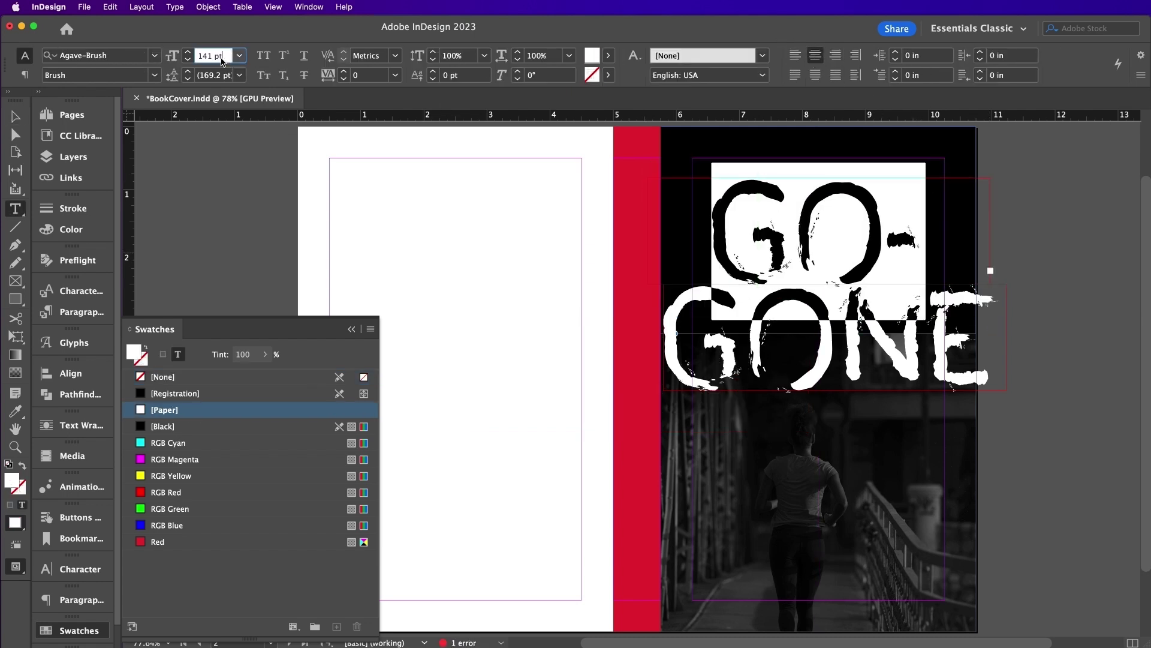
{"action": "scroll", "coordinate": [221, 56], "scroll_direction": "down", "scroll_amount": 15}
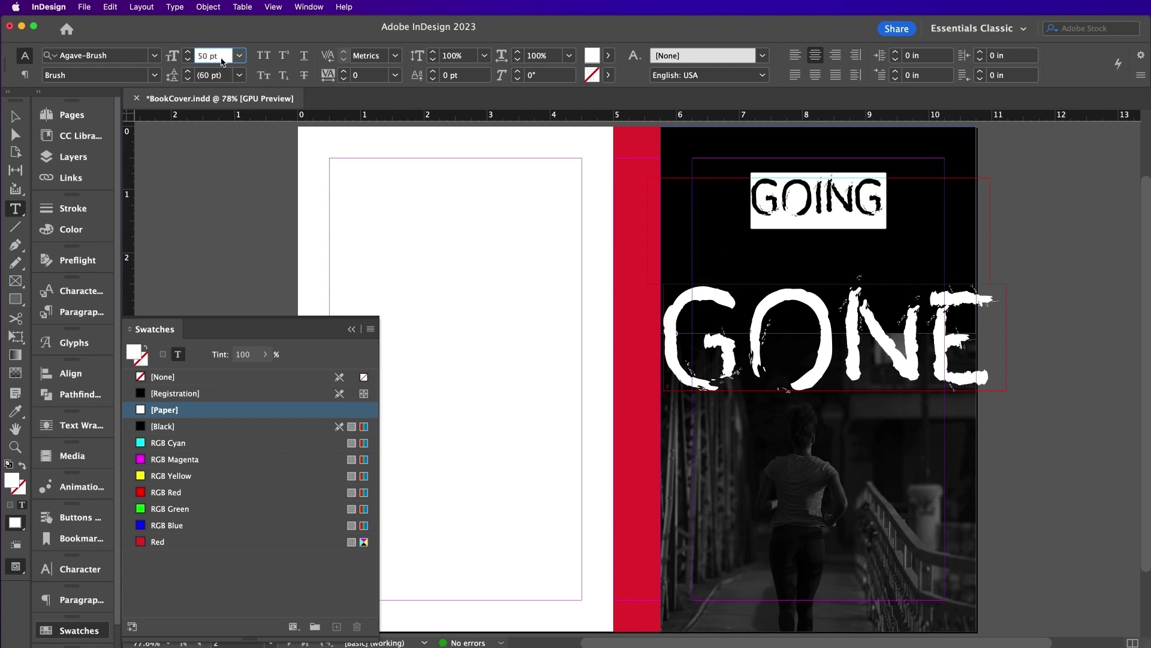
{"action": "left_click", "coordinate": [16, 116]}
{"action": "left_click_drag", "start_coordinate": [819, 177], "coordinate": [820, 236]}
{"action": "left_click_drag", "start_coordinate": [990, 284], "coordinate": [976, 284]}
{"action": "left_click_drag", "start_coordinate": [646, 285], "coordinate": [661, 285]}
Copy GOING near the top, shrink it to 30 pt and nudge it down.
{"action": "left_click_drag", "start_coordinate": [924, 265], "coordinate": [924, 211]}
{"action": "double_click", "coordinate": [835, 196]}
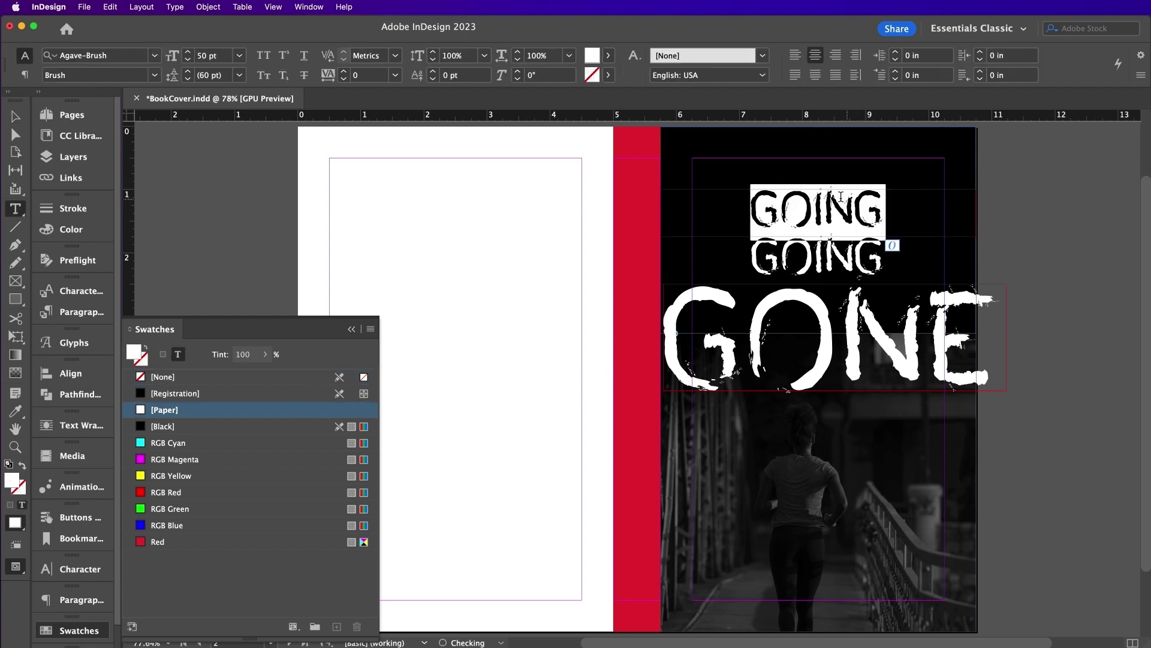
{"action": "left_click", "coordinate": [210, 55]}
{"action": "type", "text": "30"}
{"action": "key", "text": "Return"}
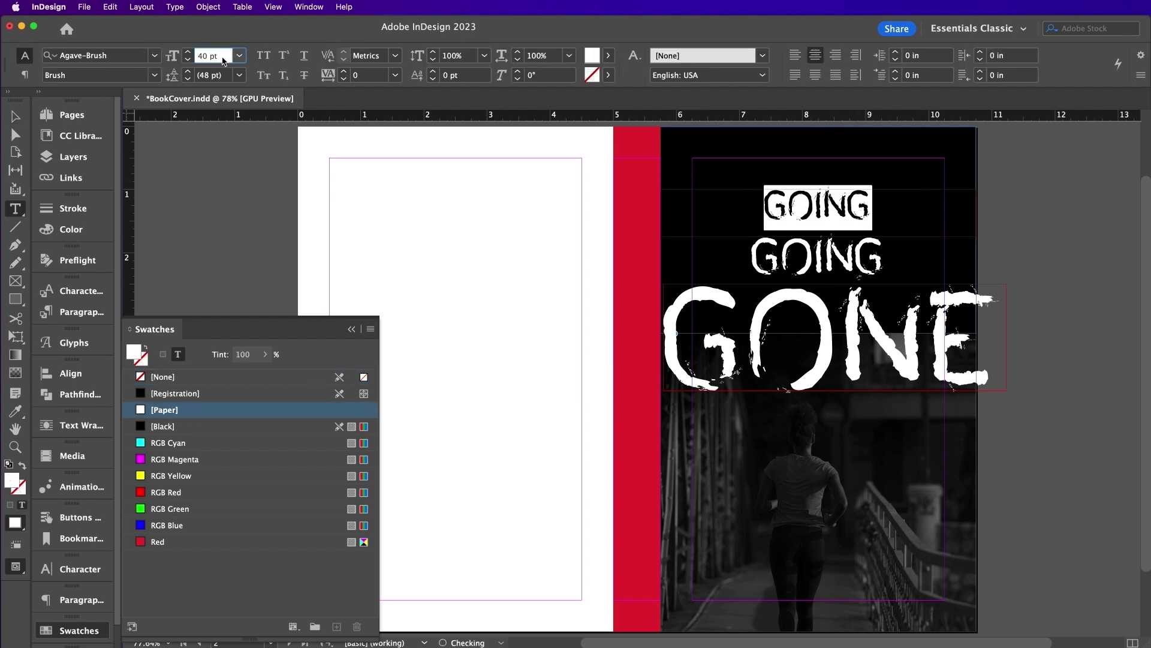
{"action": "key", "text": "Escape"}
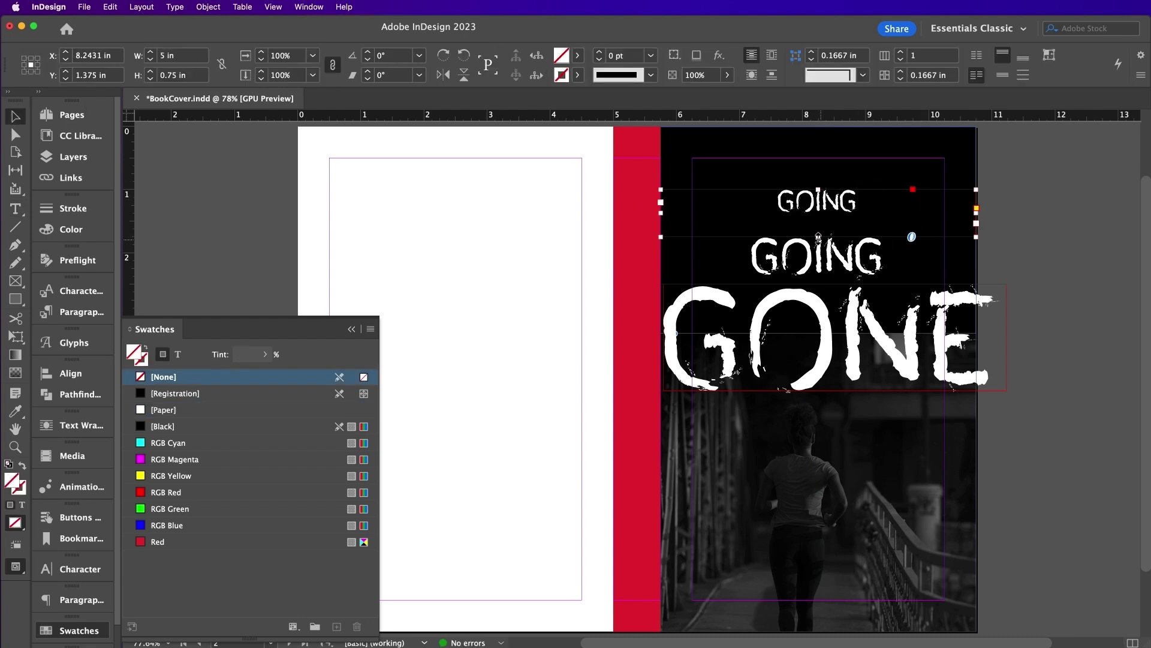
{"action": "key", "text": "shift+Down"}
{"action": "key", "text": "shift+Down"}
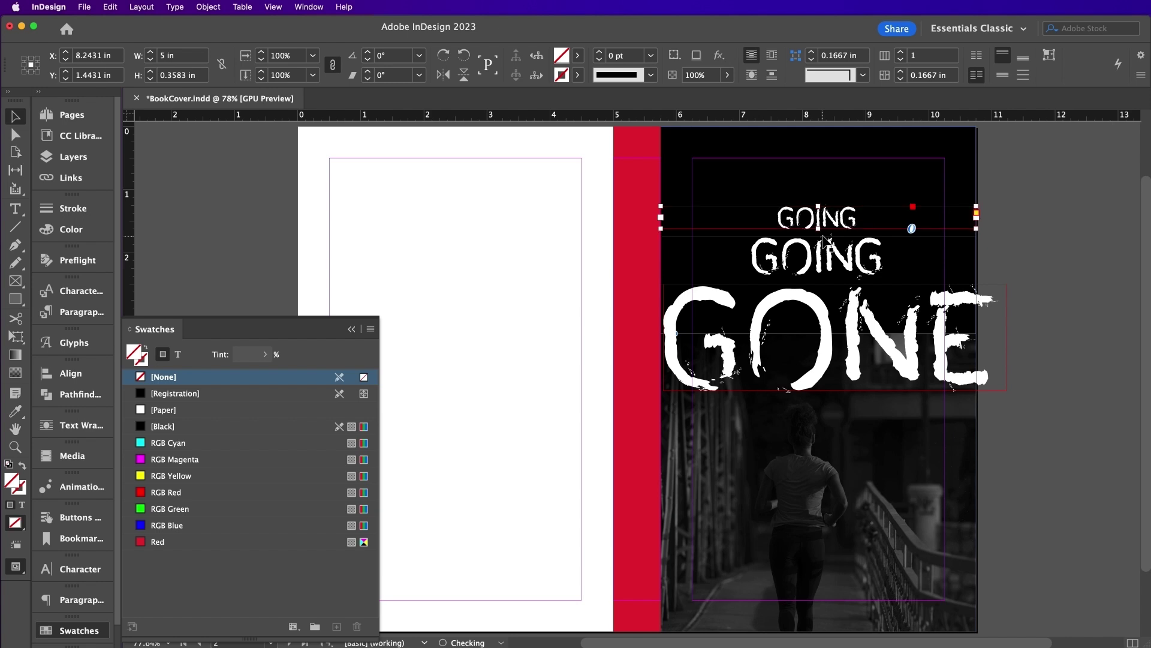
Fit the lower GOING frame to its text.
{"action": "left_click", "coordinate": [835, 263]}
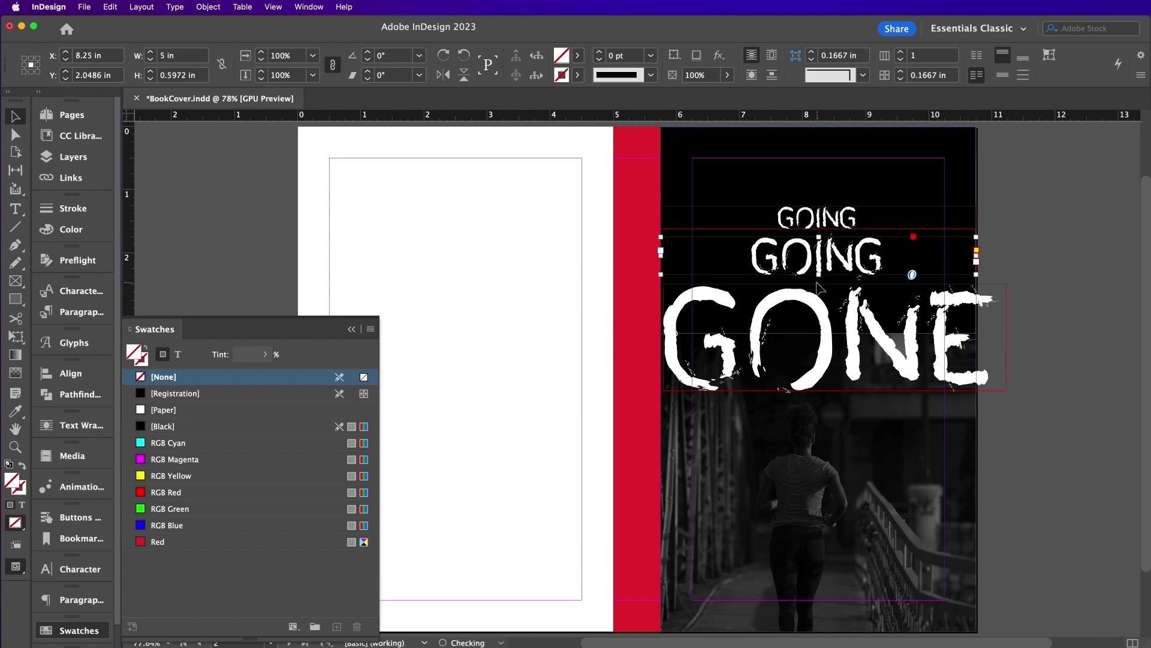
{"action": "double_click", "coordinate": [818, 283]}
{"action": "left_click", "coordinate": [1031, 327]}
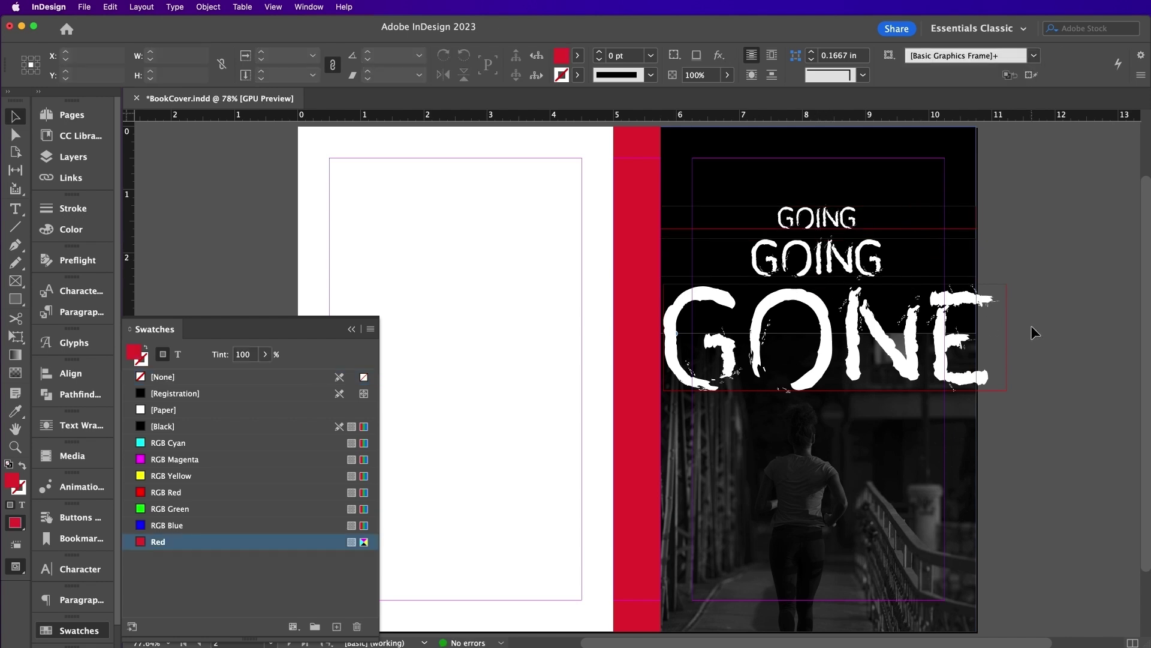
Draw a text frame over the lower photo and set the author name in white George Semibold.
{"action": "left_click", "coordinate": [16, 209]}
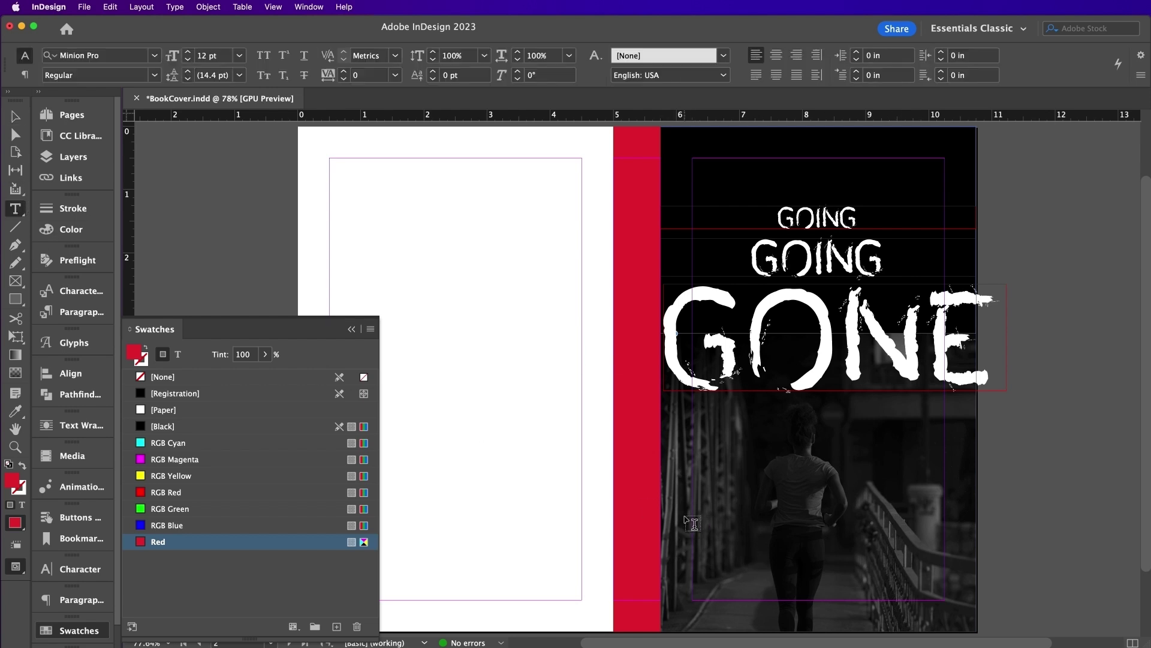
{"action": "left_click_drag", "start_coordinate": [684, 515], "coordinate": [777, 600]}
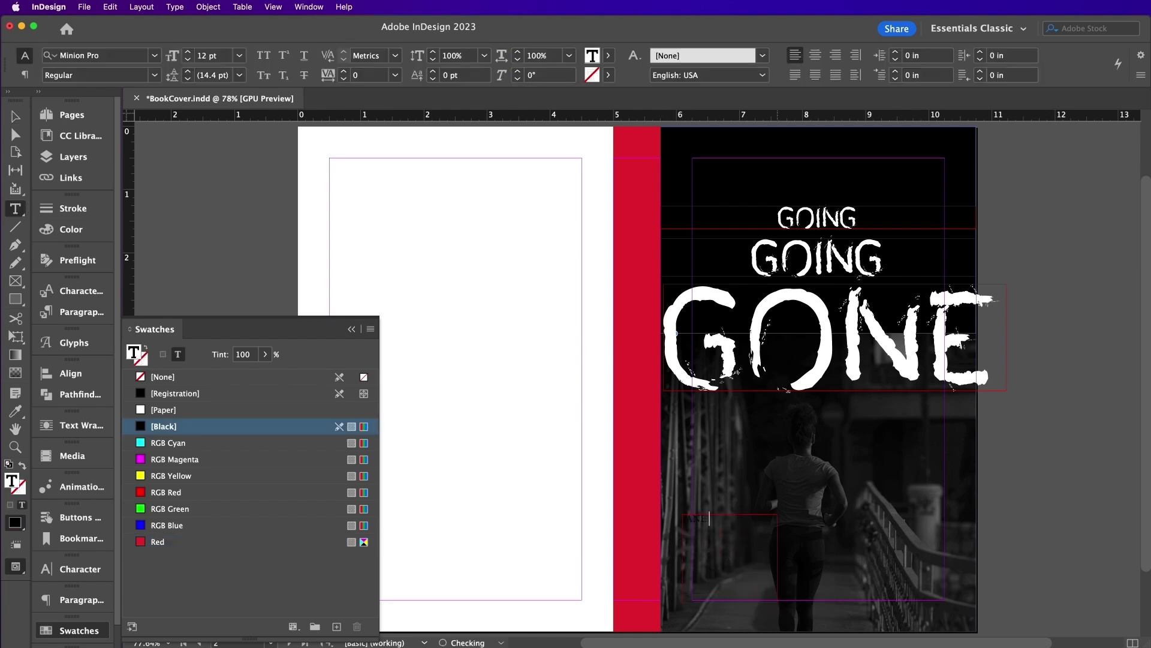
{"action": "key", "text": "super+a"}
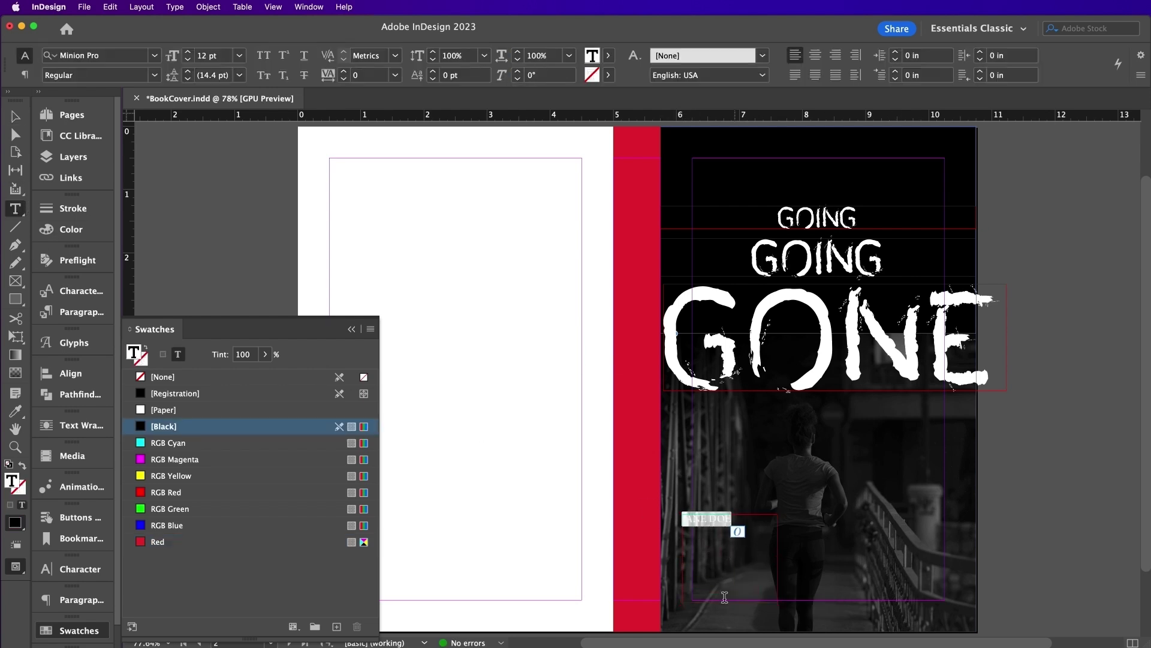
{"action": "left_click", "coordinate": [89, 56]}
{"action": "type", "text": "GEORG"}
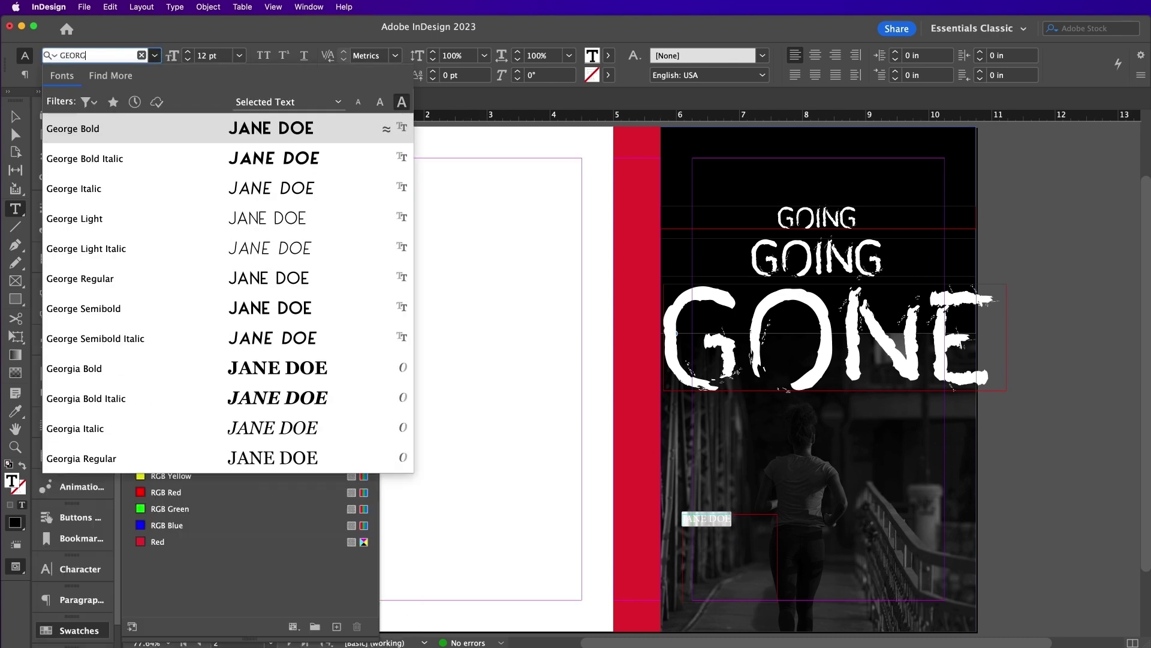
{"action": "left_click", "coordinate": [212, 308]}
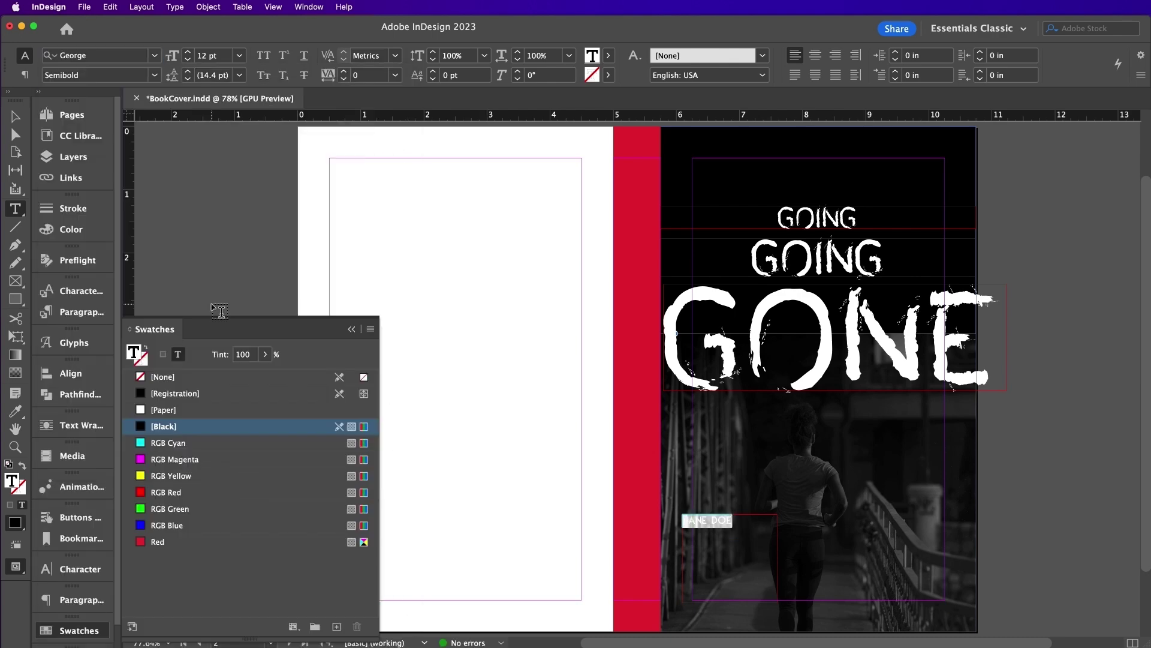
{"action": "left_click", "coordinate": [211, 410]}
Size the author name to 39 pt and fit its frame to the text.
{"action": "double_click", "coordinate": [204, 56]}
{"action": "type", "text": "48"}
{"action": "key", "text": "Return"}
{"action": "type", "text": "39"}
{"action": "key", "text": "Return"}
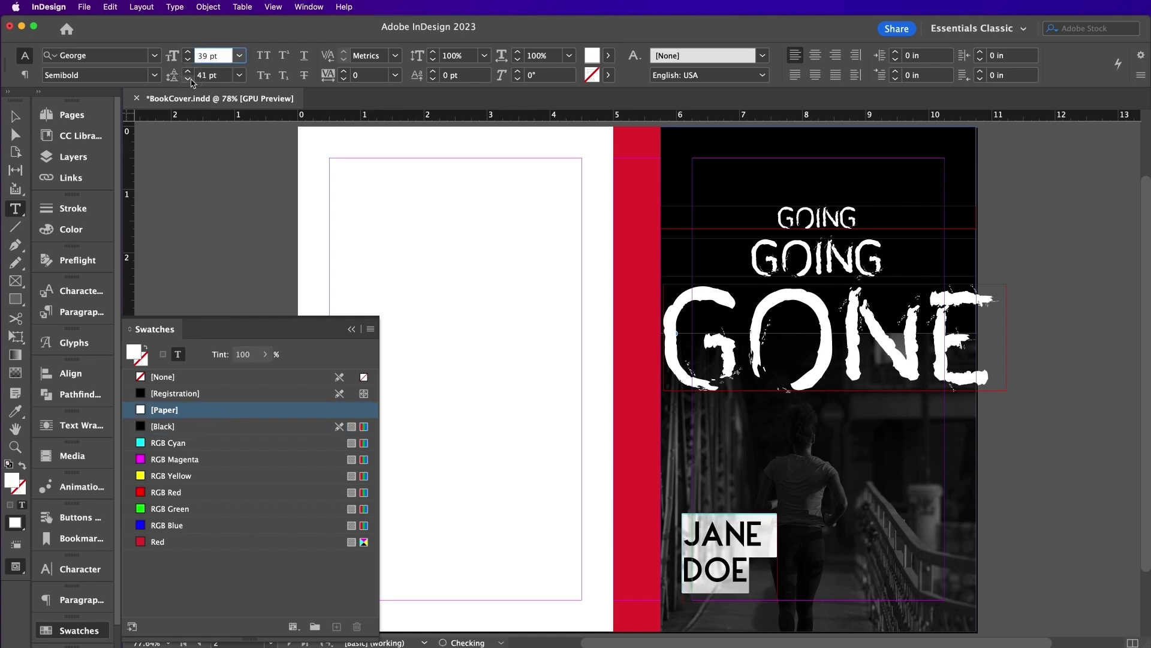
{"action": "key", "text": "Escape"}
{"action": "double_click", "coordinate": [730, 602]}
Nudge the author frame down and set GONE, both GOING lines and the author to 90% opacity.
{"action": "key", "text": "Down"}
{"action": "left_click", "coordinate": [777, 345]}
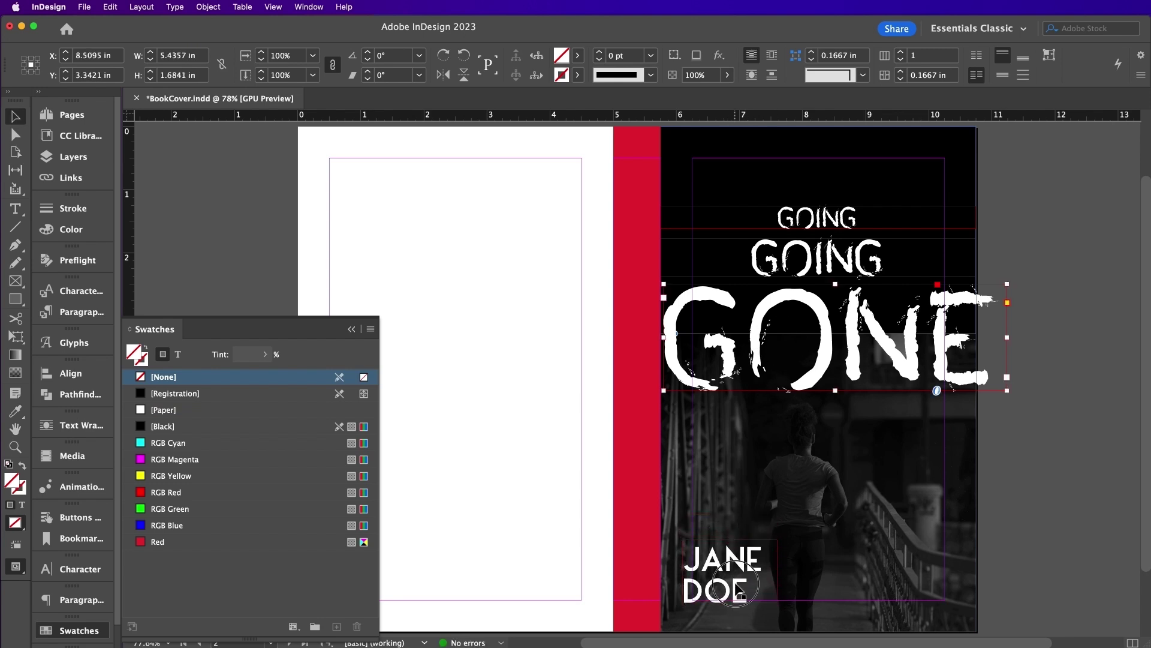
{"action": "left_click", "coordinate": [736, 585], "text": "shift"}
{"action": "left_click", "coordinate": [832, 262], "text": "shift"}
{"action": "left_click", "coordinate": [801, 225], "text": "shift"}
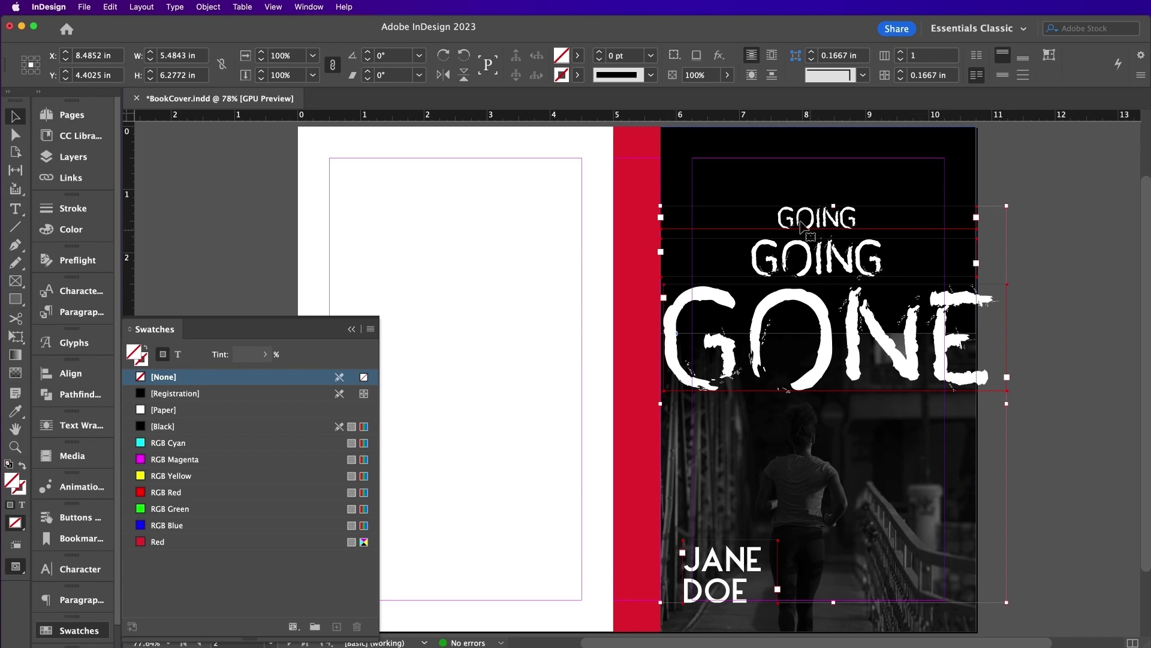
{"action": "left_click", "coordinate": [696, 75]}
{"action": "type", "text": "90"}
{"action": "key", "text": "Return"}
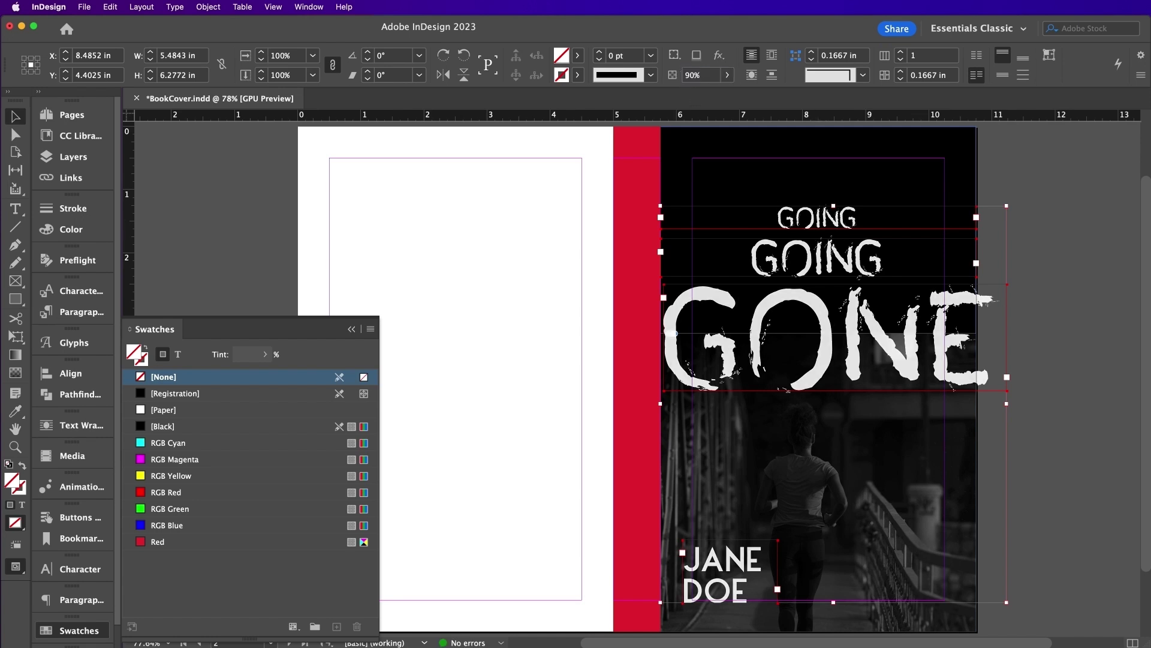
Lock the Type Behind layer and make Retro Dots the active layer.
{"action": "left_click", "coordinate": [72, 157]}
{"action": "left_click", "coordinate": [146, 177]}
{"action": "left_click", "coordinate": [201, 167]}
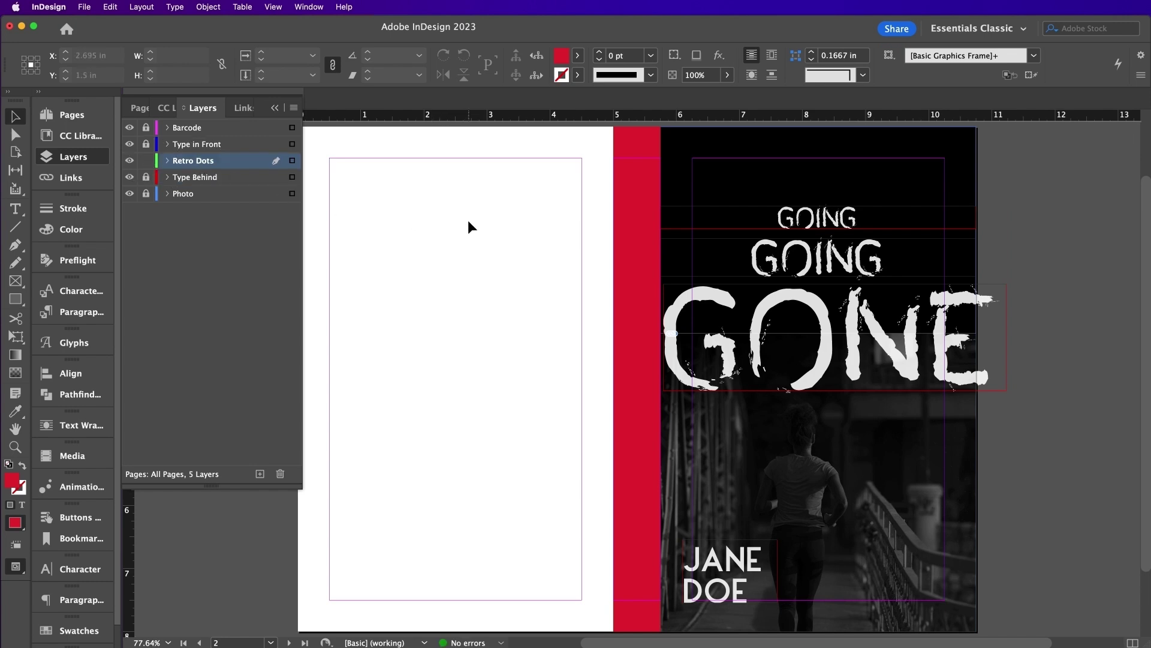
Draw a rectangle frame over the front cover and place Retrodots - 01.tif in it.
{"action": "left_click", "coordinate": [15, 281]}
{"action": "left_click_drag", "start_coordinate": [660, 127], "coordinate": [978, 549]}
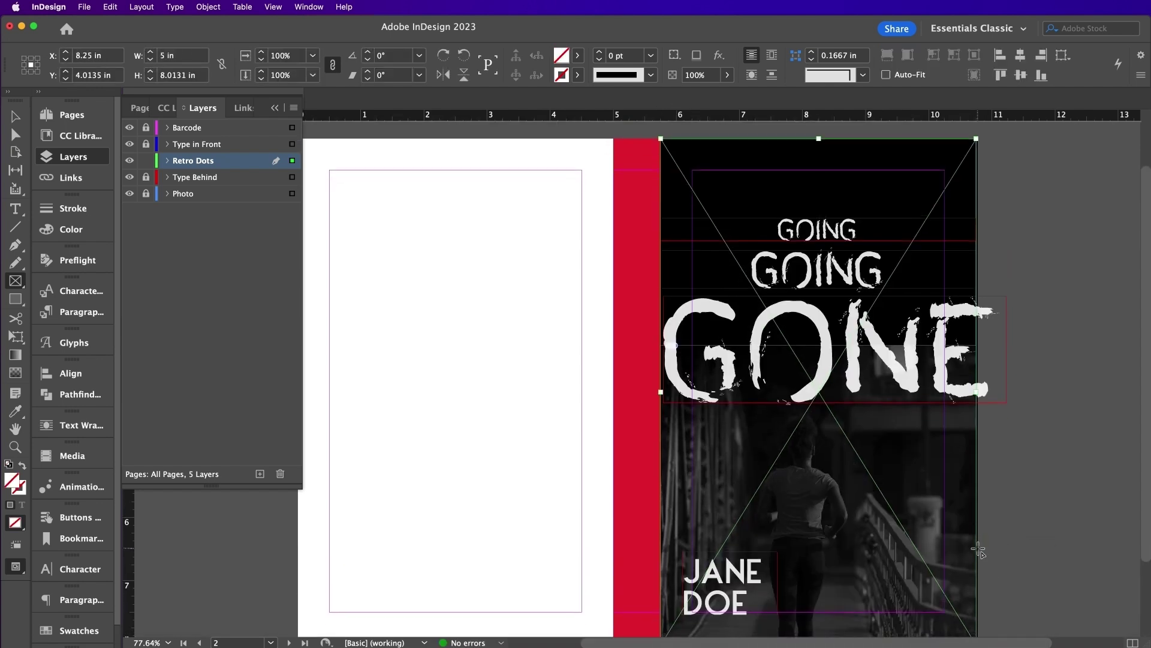
{"action": "left_click", "coordinate": [84, 7]}
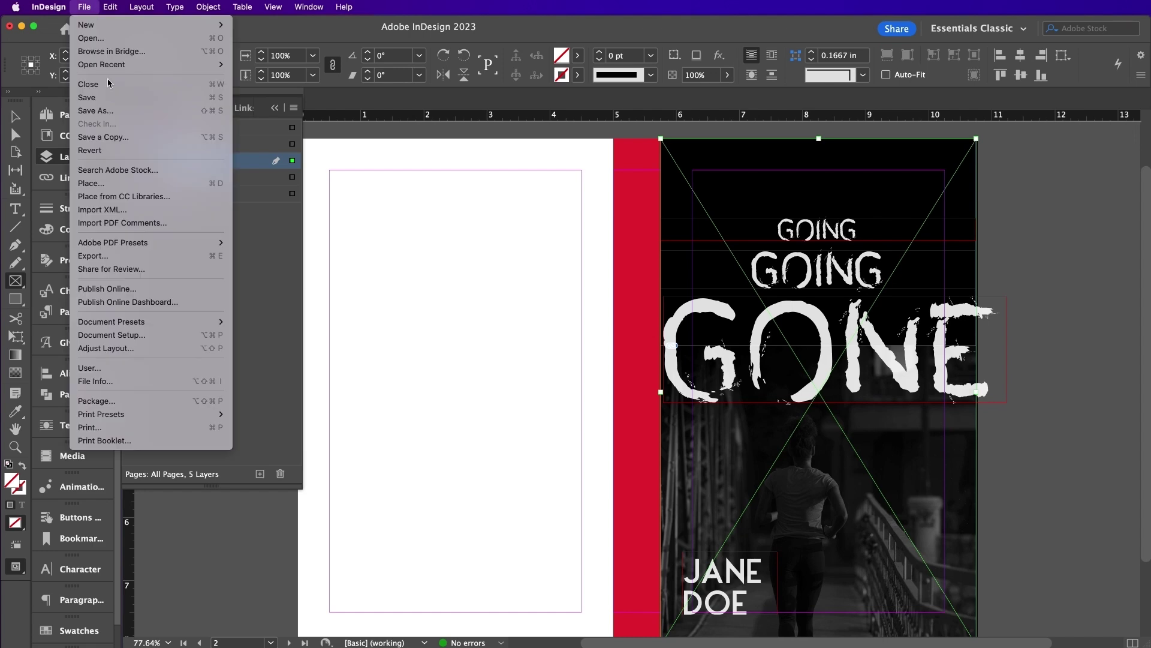
{"action": "left_click", "coordinate": [132, 187]}
{"action": "double_click", "coordinate": [635, 235]}
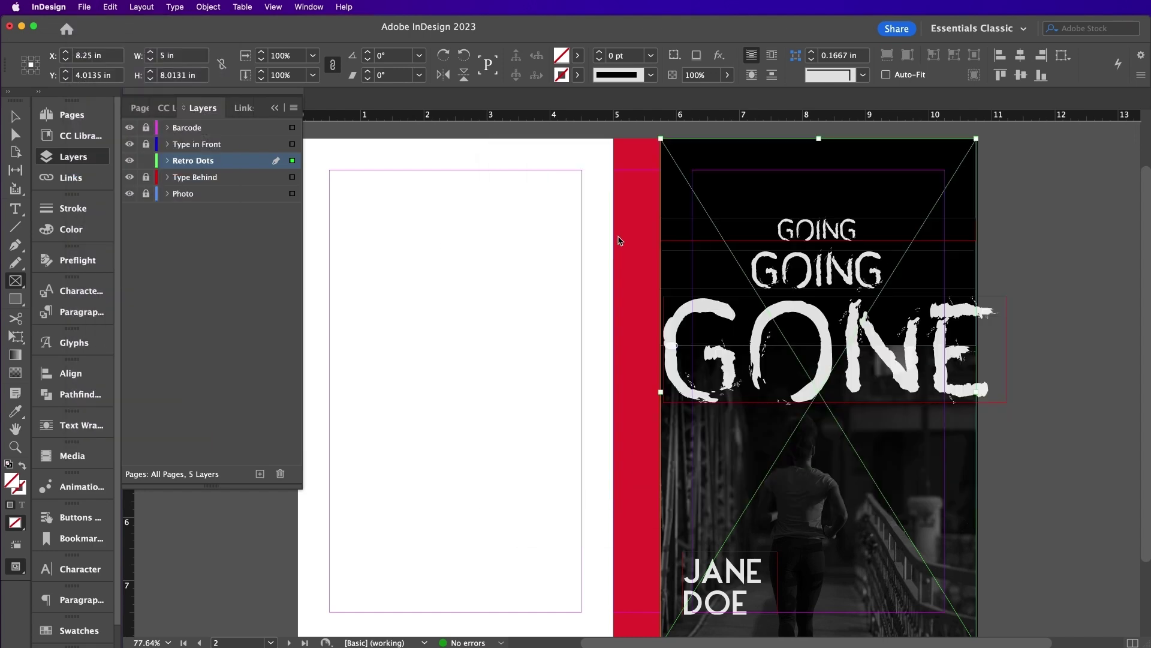
Select the placed dots image, zoom out, and test a rotation before undoing it.
{"action": "left_click", "coordinate": [13, 115]}
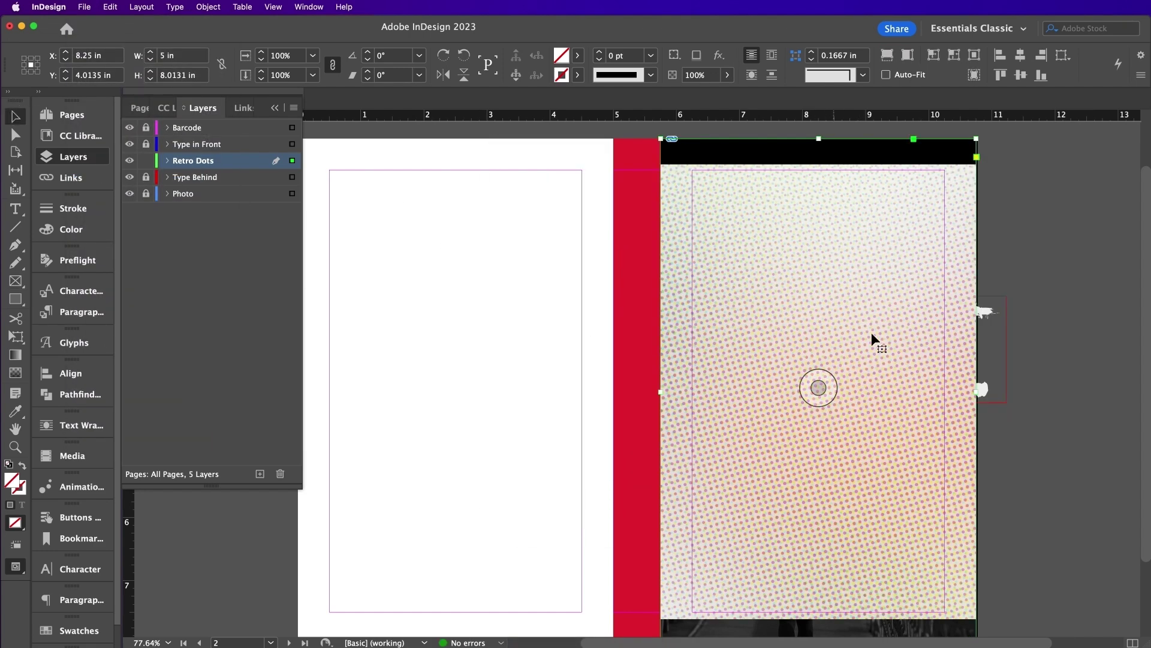
{"action": "left_click", "coordinate": [819, 388]}
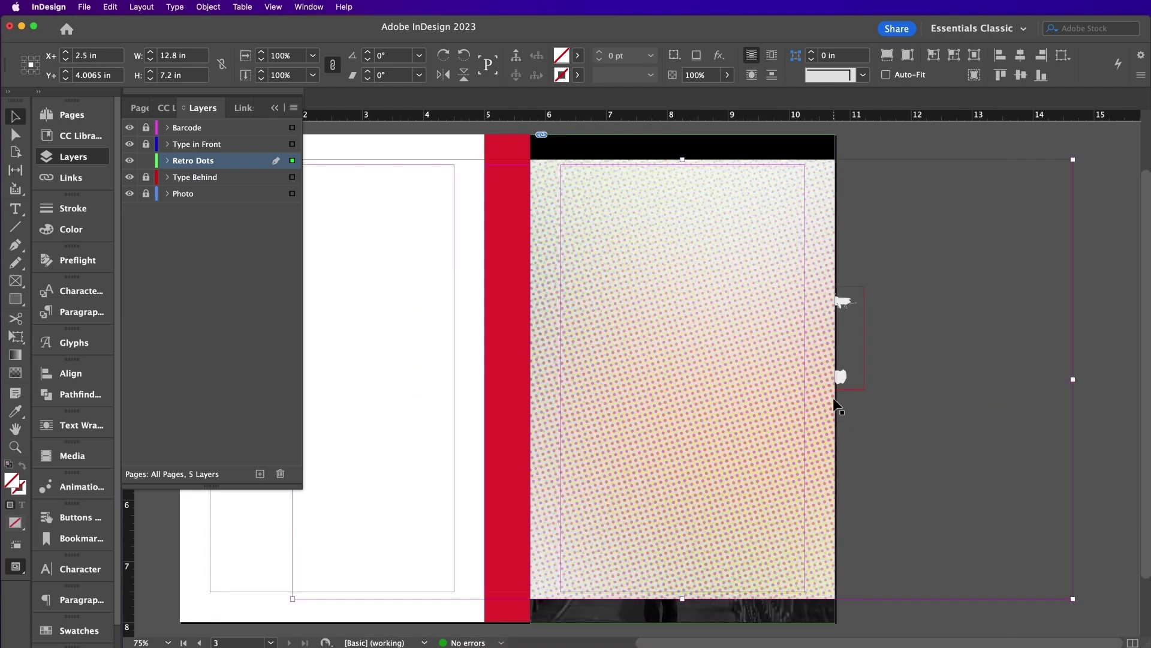
{"action": "key", "text": "super+minus"}
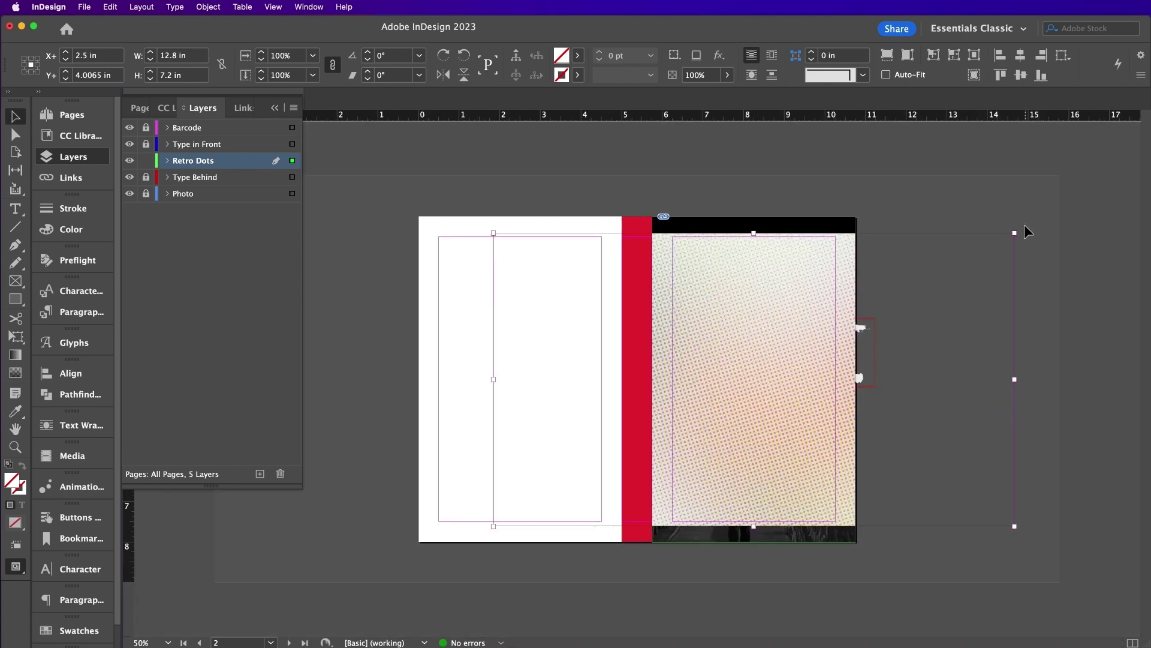
{"action": "left_click_drag", "start_coordinate": [1023, 229], "coordinate": [654, 180]}
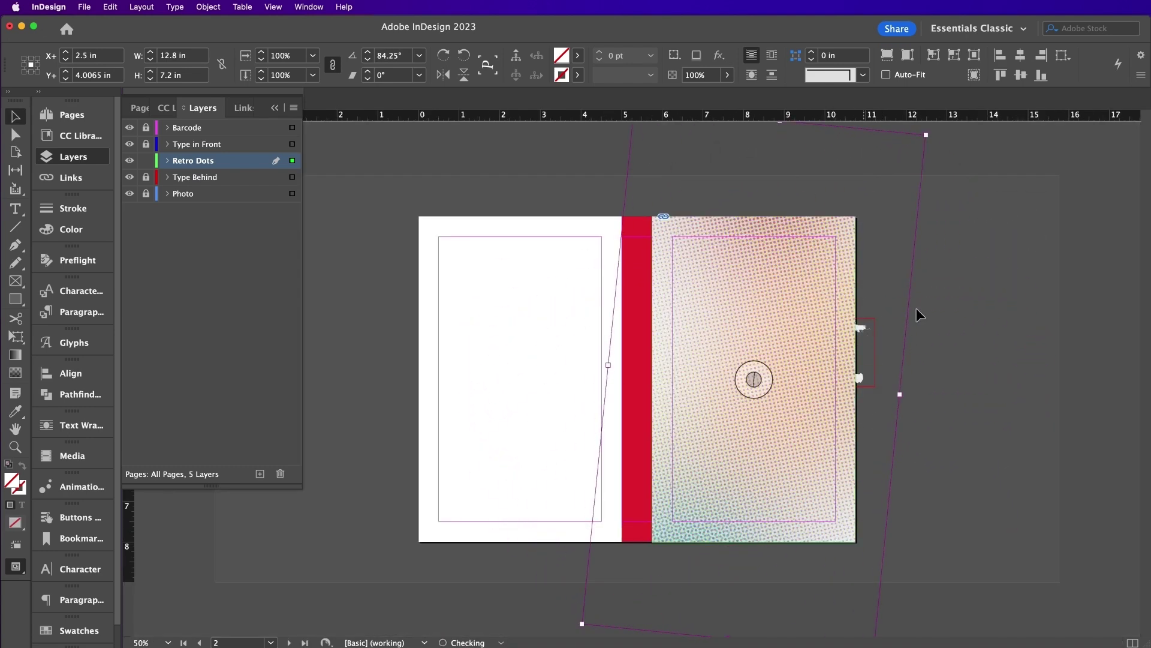
{"action": "key", "text": "super+z"}
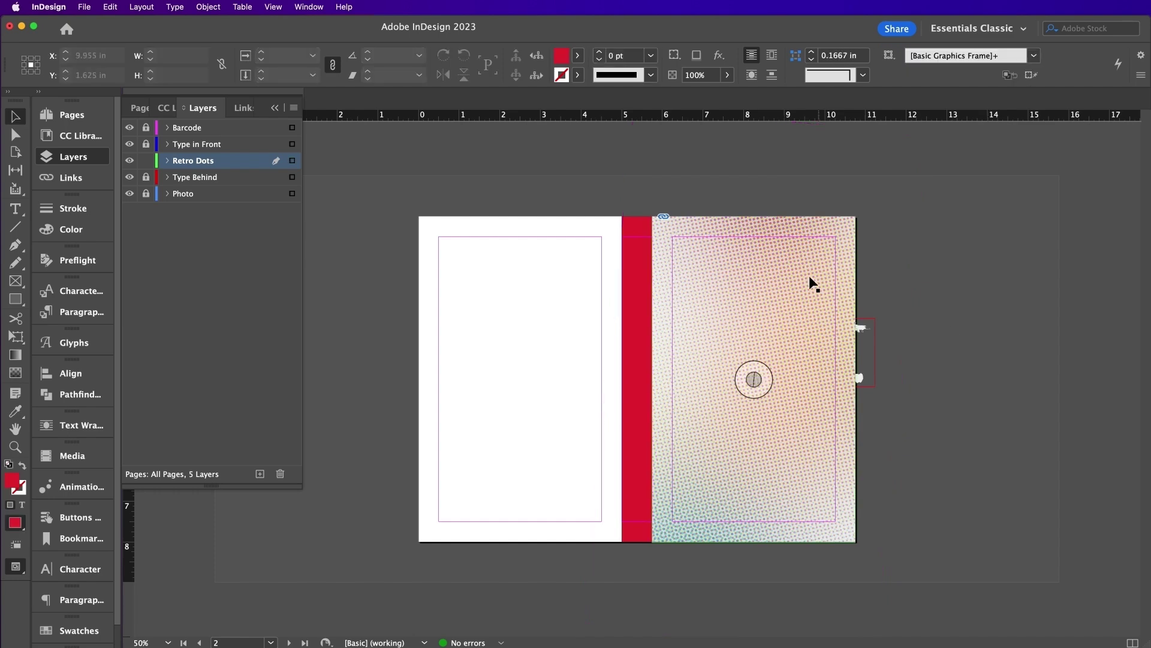
Give the halftone dots Soft Light blending at 85% opacity.
{"action": "left_click", "coordinate": [719, 55]}
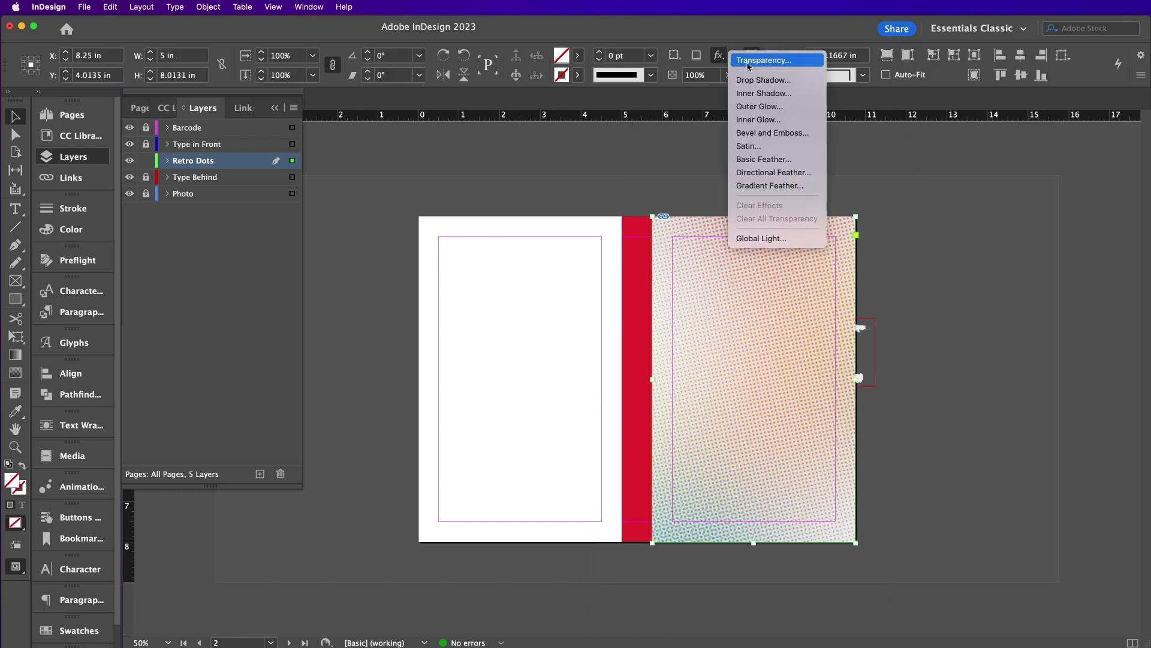
{"action": "left_click", "coordinate": [747, 61]}
{"action": "type", "text": "85"}
{"action": "left_click", "coordinate": [457, 200]}
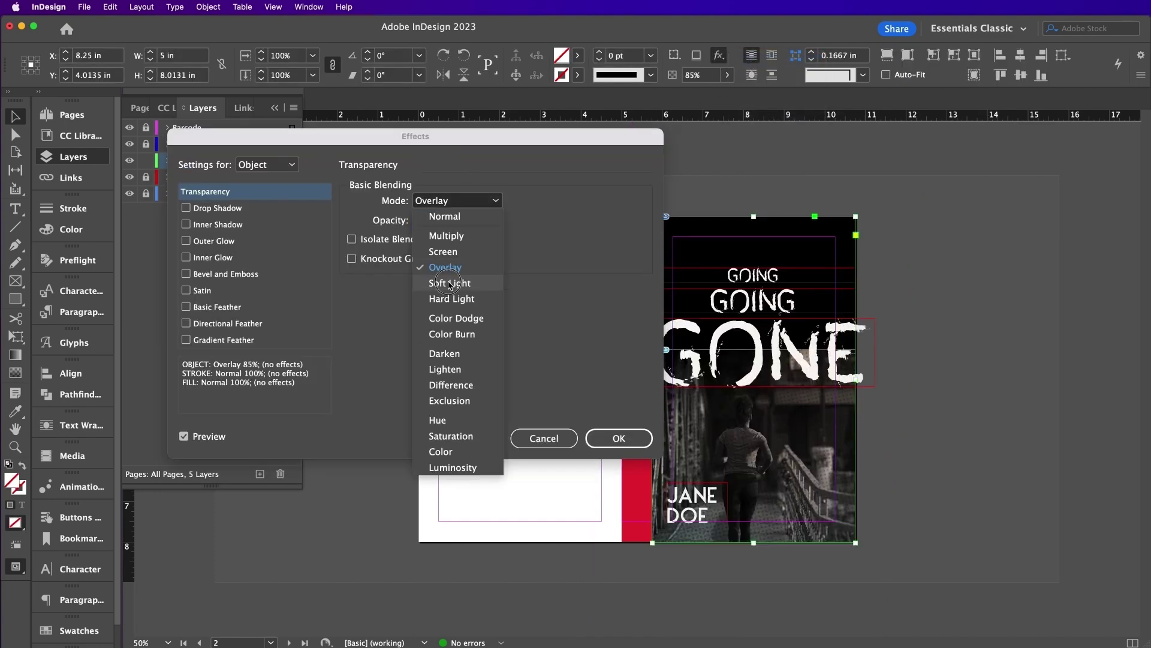
{"action": "left_click", "coordinate": [443, 283]}
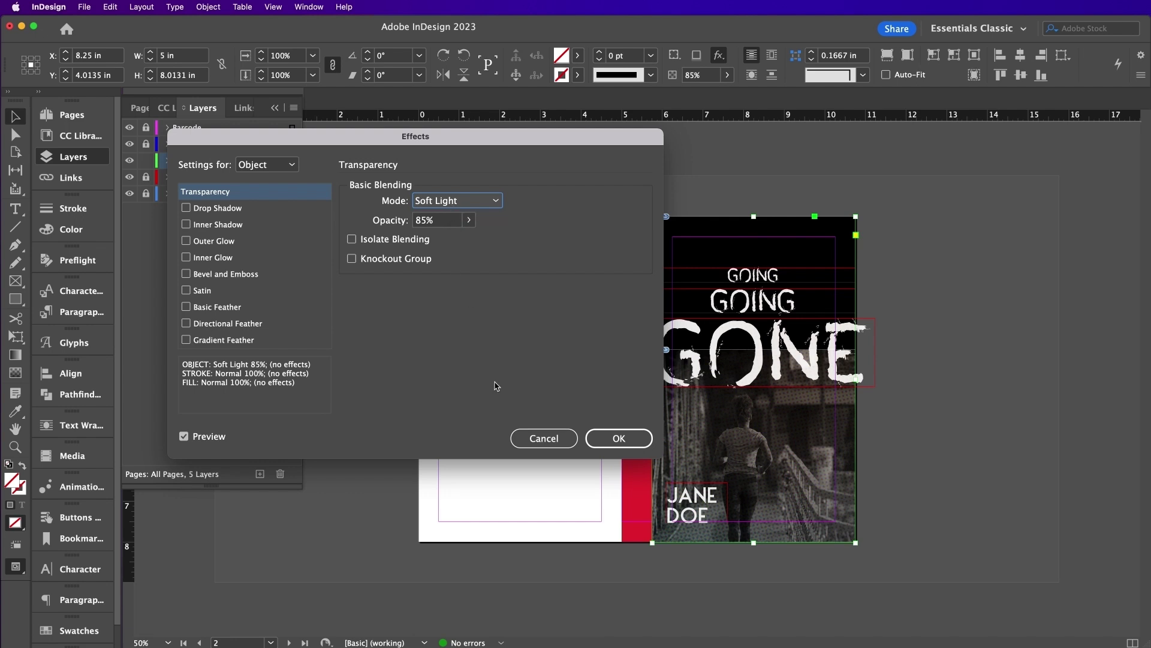
{"action": "left_click", "coordinate": [617, 438]}
Move the dots frame over the spine and back cover and widen it to 5.75 in.
{"action": "left_click", "coordinate": [635, 279]}
{"action": "left_click_drag", "start_coordinate": [634, 280], "coordinate": [460, 465]}
{"action": "key", "text": "F5"}
{"action": "left_click_drag", "start_coordinate": [621, 400], "coordinate": [651, 379]}
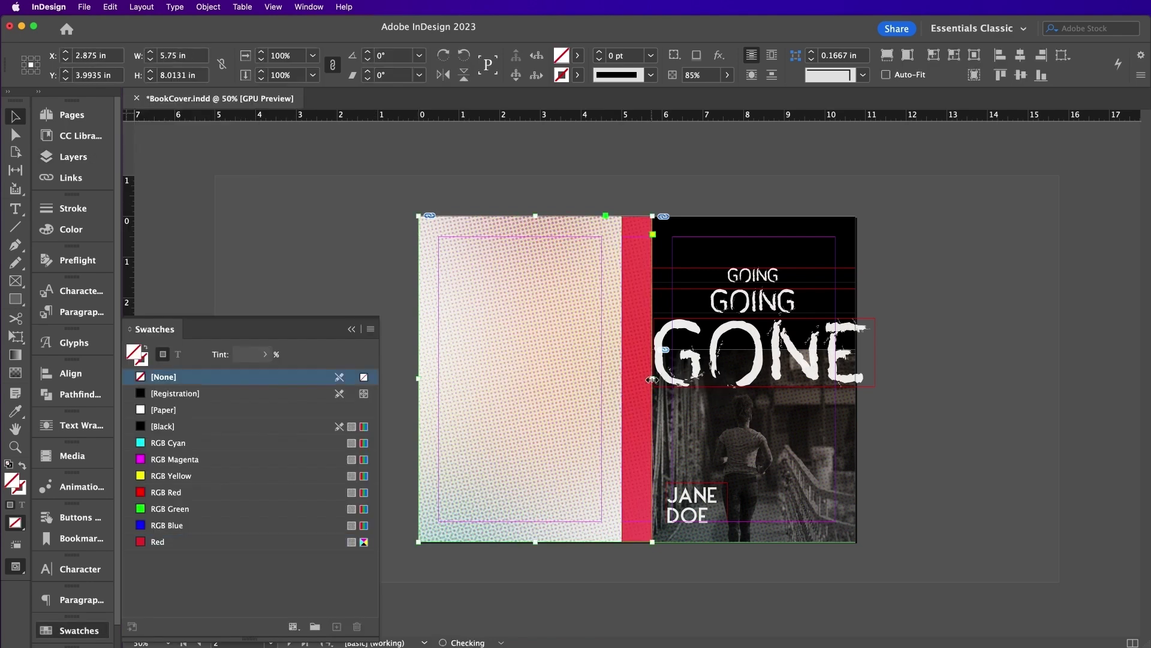
Lock Retro Dots, then unlock Type in Front and make it the active layer.
{"action": "left_click", "coordinate": [101, 160]}
{"action": "left_click", "coordinate": [146, 161]}
{"action": "left_click", "coordinate": [145, 144]}
{"action": "left_click", "coordinate": [204, 145]}
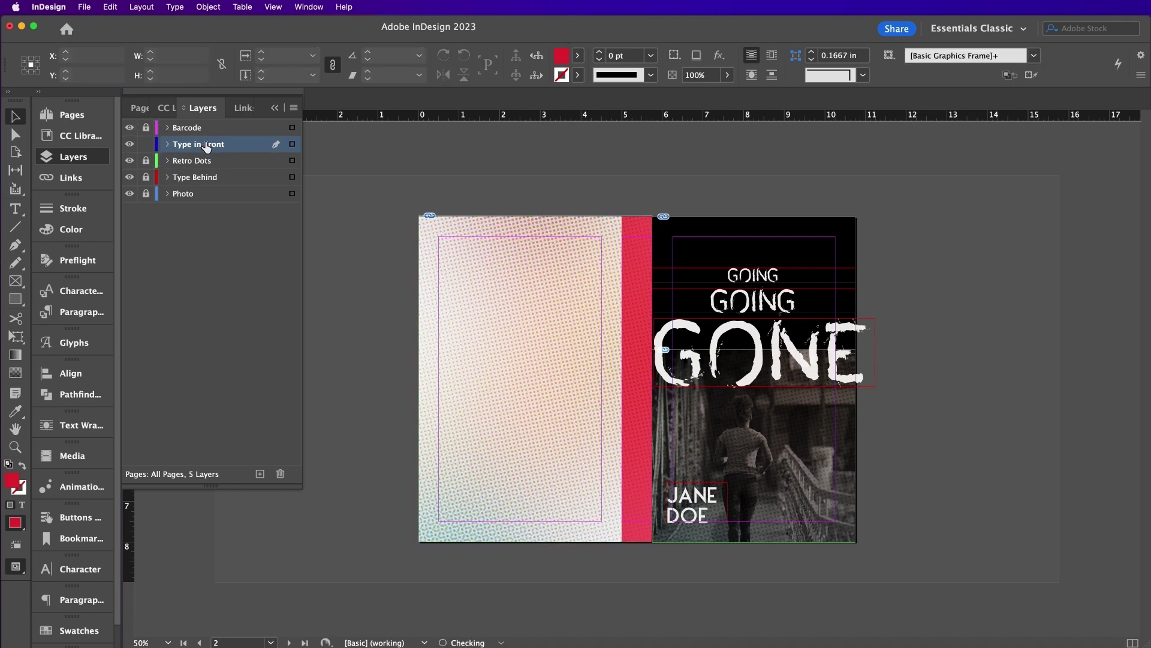
Type GOING GOING GONE in a new frame, set in enlarged white Agave-Brush.
{"action": "left_click", "coordinate": [19, 208]}
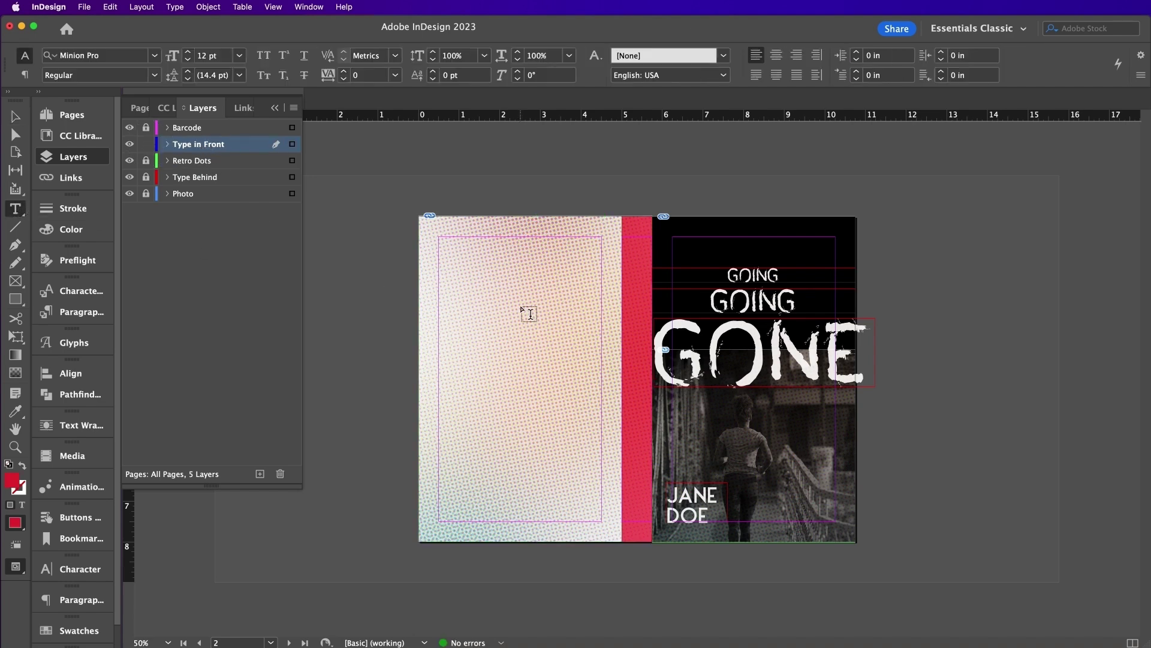
{"action": "left_click_drag", "start_coordinate": [474, 294], "coordinate": [664, 379]}
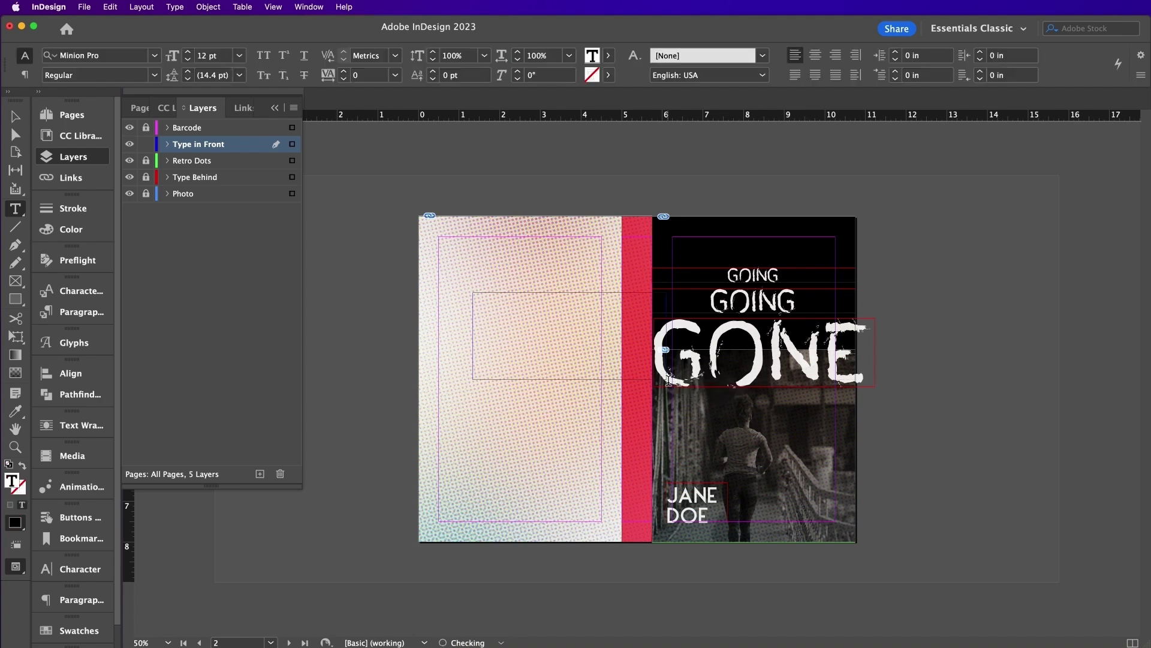
{"action": "type", "text": "GOING GOING GONE"}
{"action": "key", "text": "super+a"}
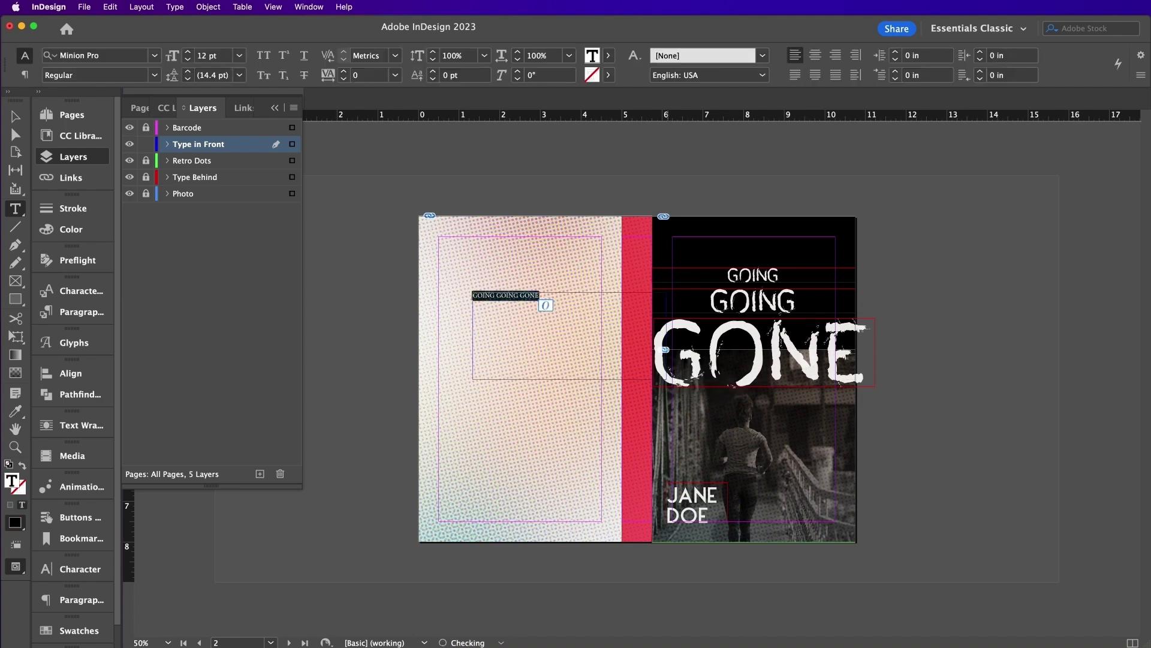
{"action": "left_click", "coordinate": [102, 55]}
{"action": "type", "text": "ag"}
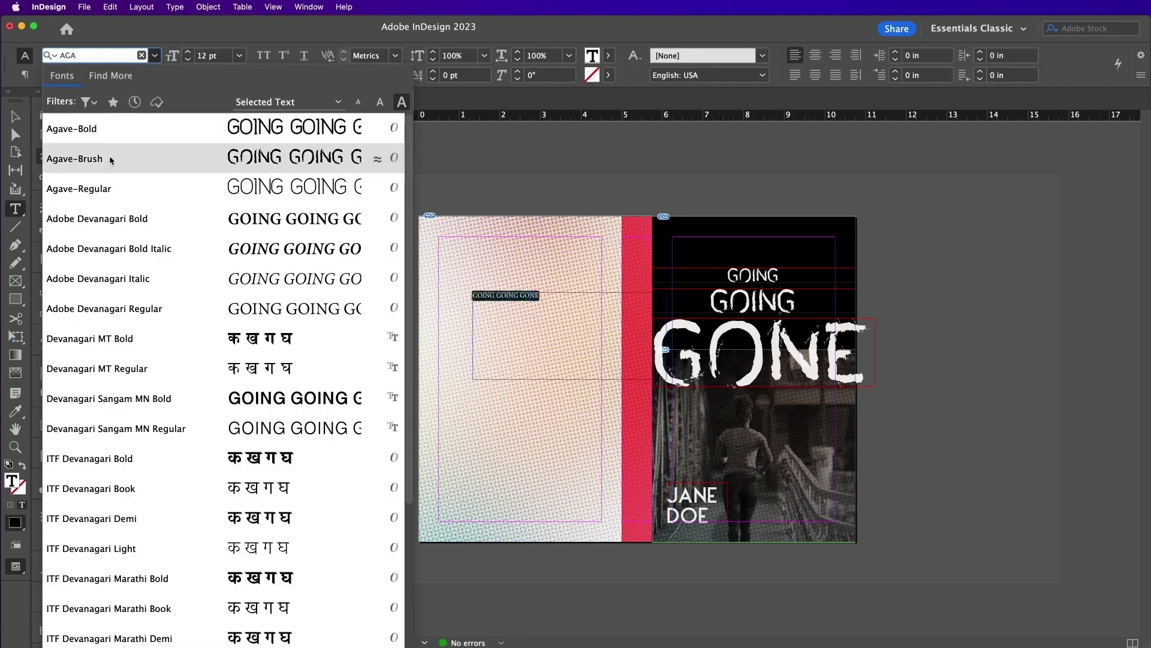
{"action": "left_click", "coordinate": [147, 156]}
{"action": "left_click", "coordinate": [188, 52]}
{"action": "left_click", "coordinate": [188, 52]}
Rotate the title frame to run vertically and move it onto the red spine.
{"action": "left_click", "coordinate": [188, 53]}
{"action": "left_click", "coordinate": [79, 631]}
{"action": "key", "text": "Escape"}
{"action": "left_click_drag", "start_coordinate": [669, 297], "coordinate": [549, 372]}
{"action": "left_click_drag", "start_coordinate": [557, 432], "coordinate": [566, 520]}
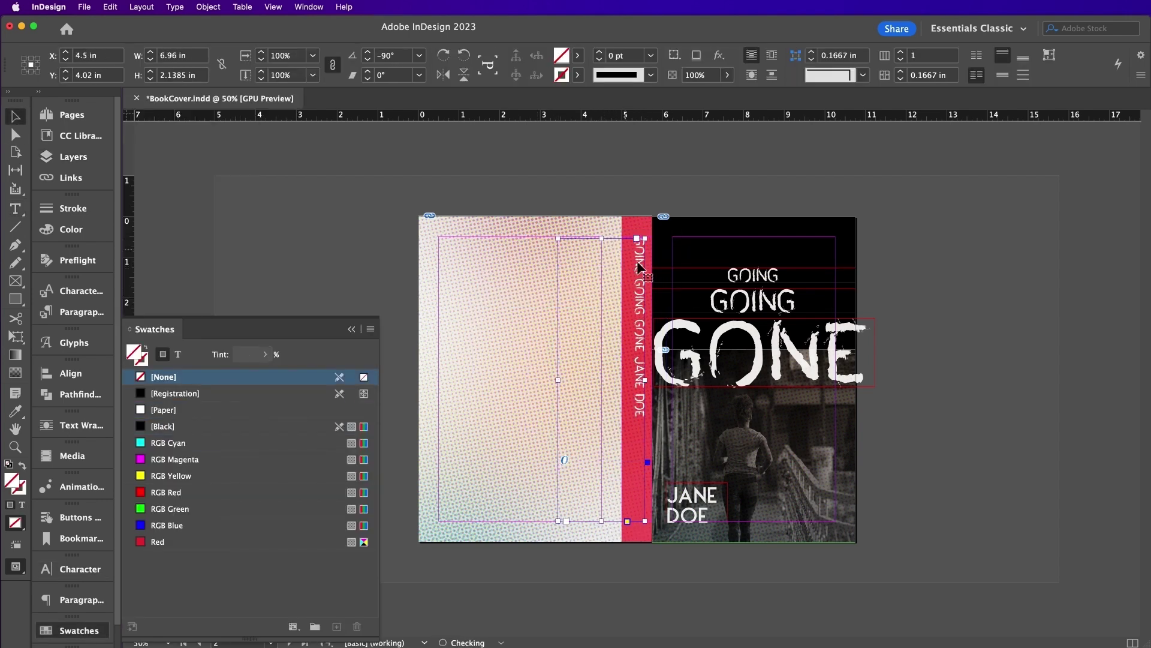
Enlarge the spine lettering, space the author name from the title, and zoom in to preview.
{"action": "key", "text": "t"}
{"action": "left_click", "coordinate": [189, 52]}
{"action": "left_click", "coordinate": [189, 53]}
{"action": "left_click", "coordinate": [189, 52]}
{"action": "left_click", "coordinate": [189, 52]}
{"action": "left_click", "coordinate": [641, 385]}
{"action": "key", "text": "Escape"}
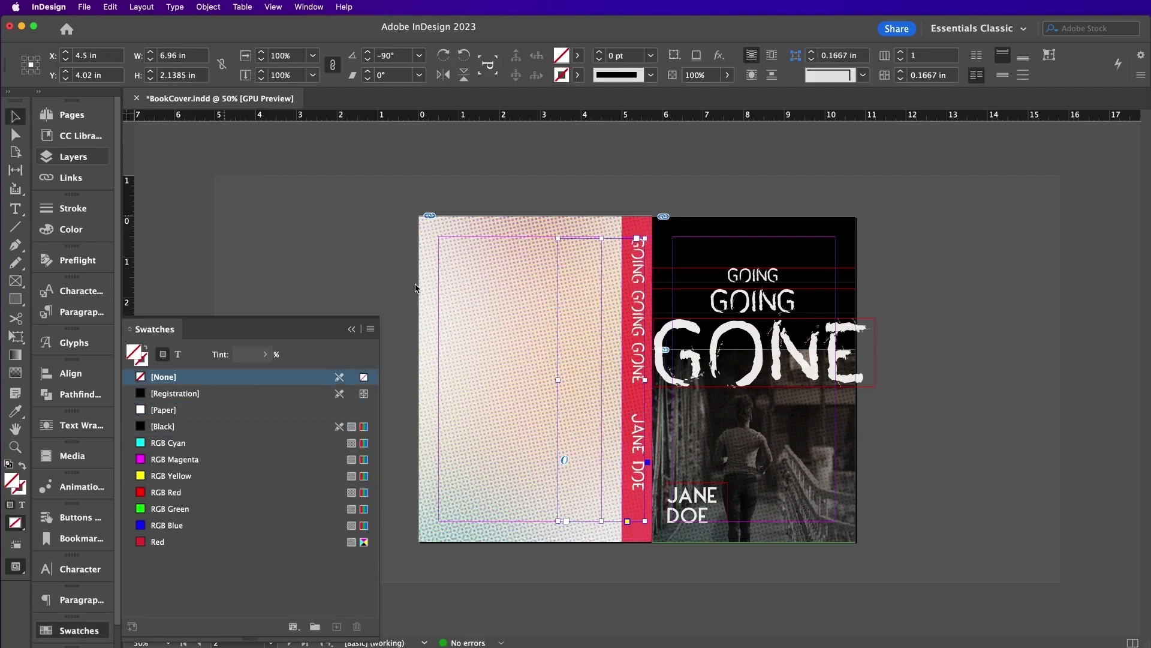
{"action": "left_click", "coordinate": [967, 412]}
{"action": "key", "text": "super+equal"}
Draw a text frame with white [Paper] text across the top of the front cover.
{"action": "key", "text": "w"}
{"action": "left_click", "coordinate": [348, 330]}
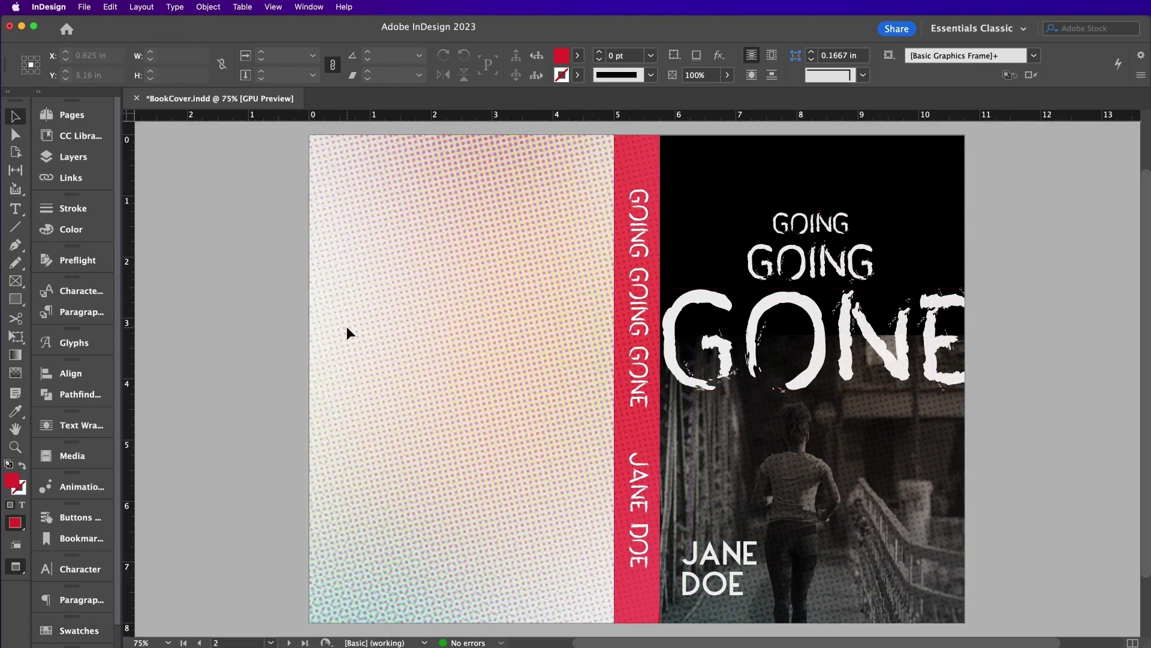
{"action": "key", "text": "t"}
{"action": "left_click_drag", "start_coordinate": [703, 158], "coordinate": [934, 196]}
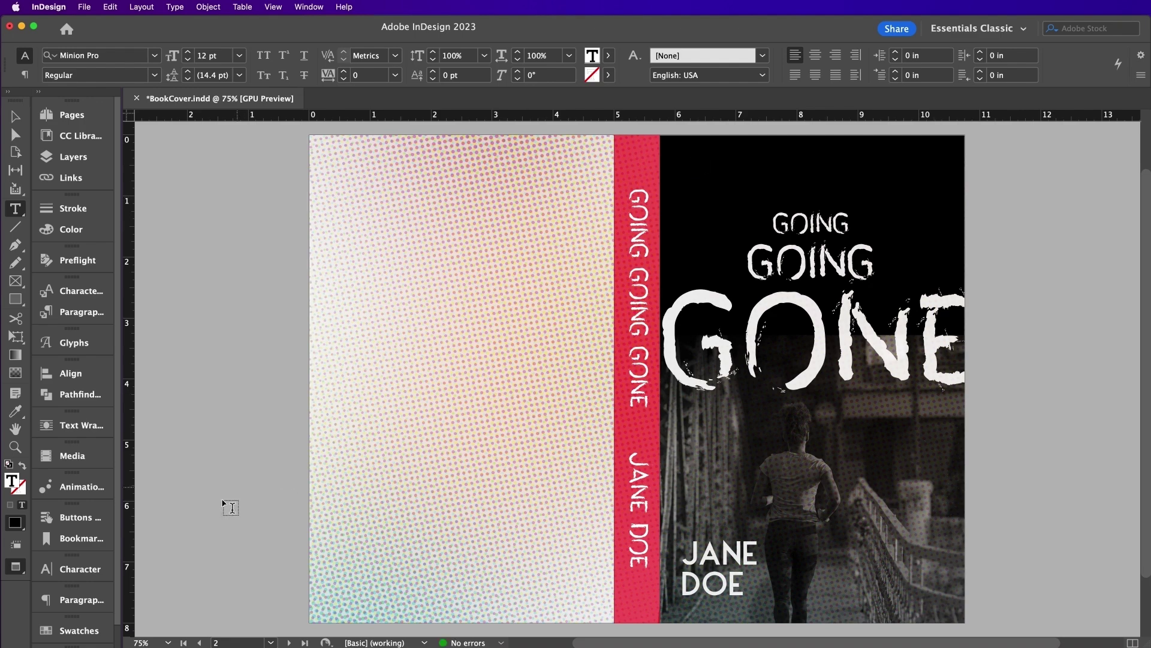
{"action": "left_click", "coordinate": [79, 630]}
{"action": "left_click", "coordinate": [164, 410]}
Type the quoted "CHILLING AND COMPELLING" review with a reviewer credit on the next line.
{"action": "type", "text": "CHILLIN"}
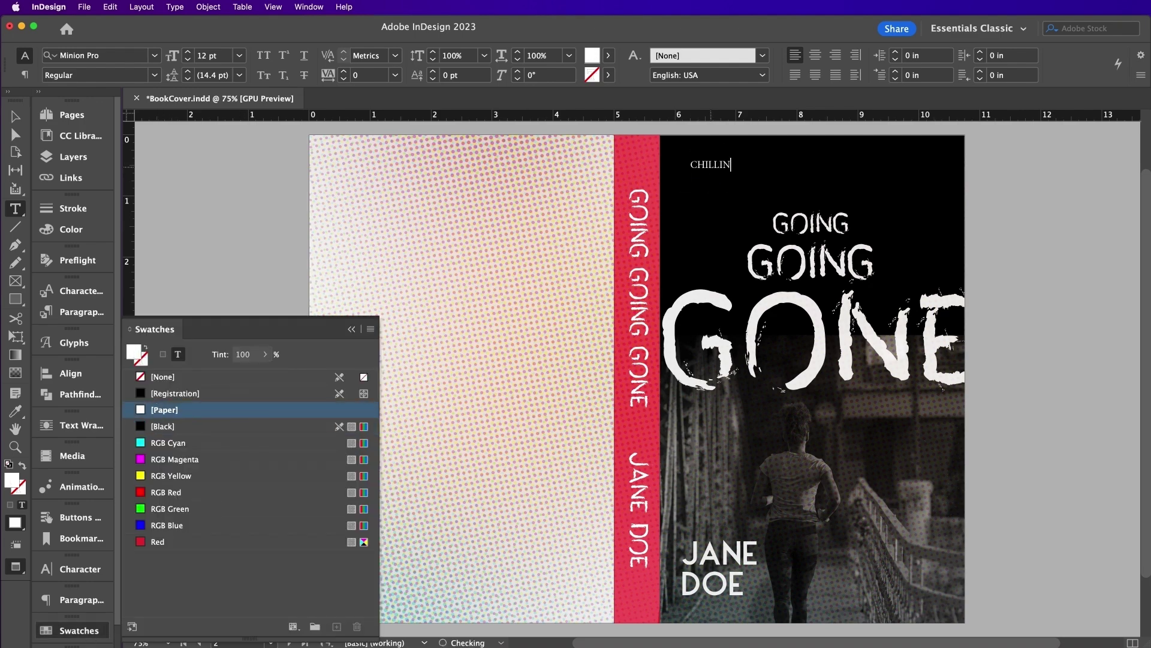
{"action": "type", "text": "G AND COMPELLING”"}
{"action": "left_click", "coordinate": [690, 165]}
{"action": "type", "text": "\""}
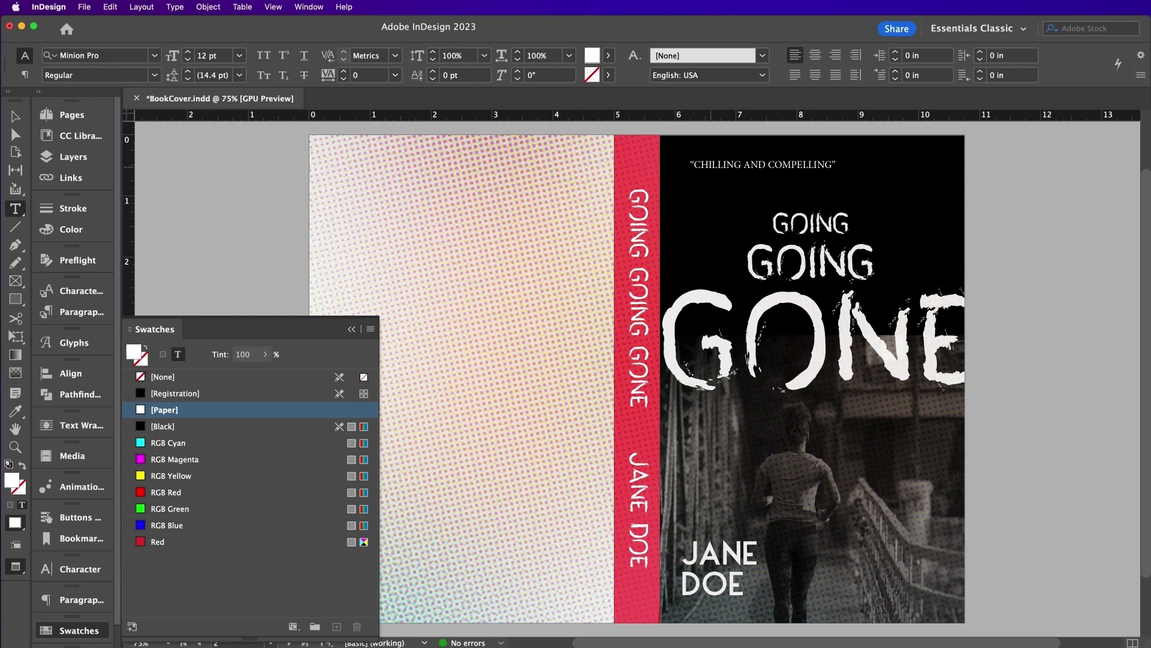
{"action": "key", "text": "End"}
{"action": "key", "text": "Return"}
{"action": "type", "text": "- JOHN DOE"}
Centre the quote in George Regular and nudge its frame down slightly.
{"action": "key", "text": "super+a"}
{"action": "key", "text": "super+shift+c"}
{"action": "key", "text": "super+alt+shift+m"}
{"action": "type", "text": "GEORG"}
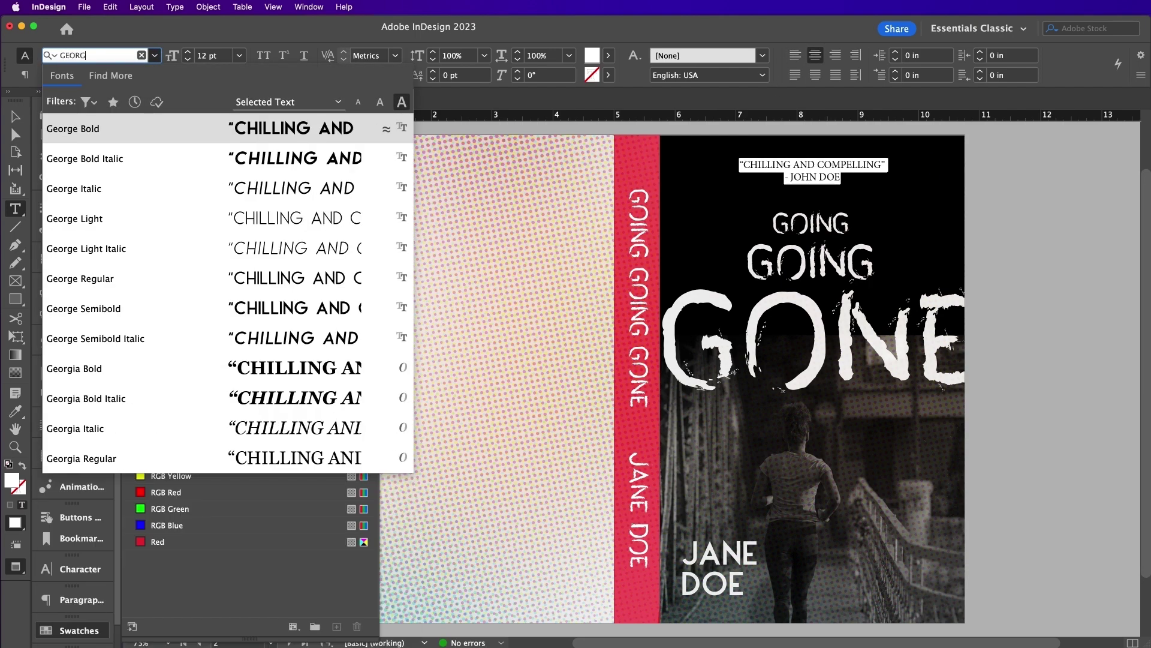
{"action": "left_click", "coordinate": [148, 279]}
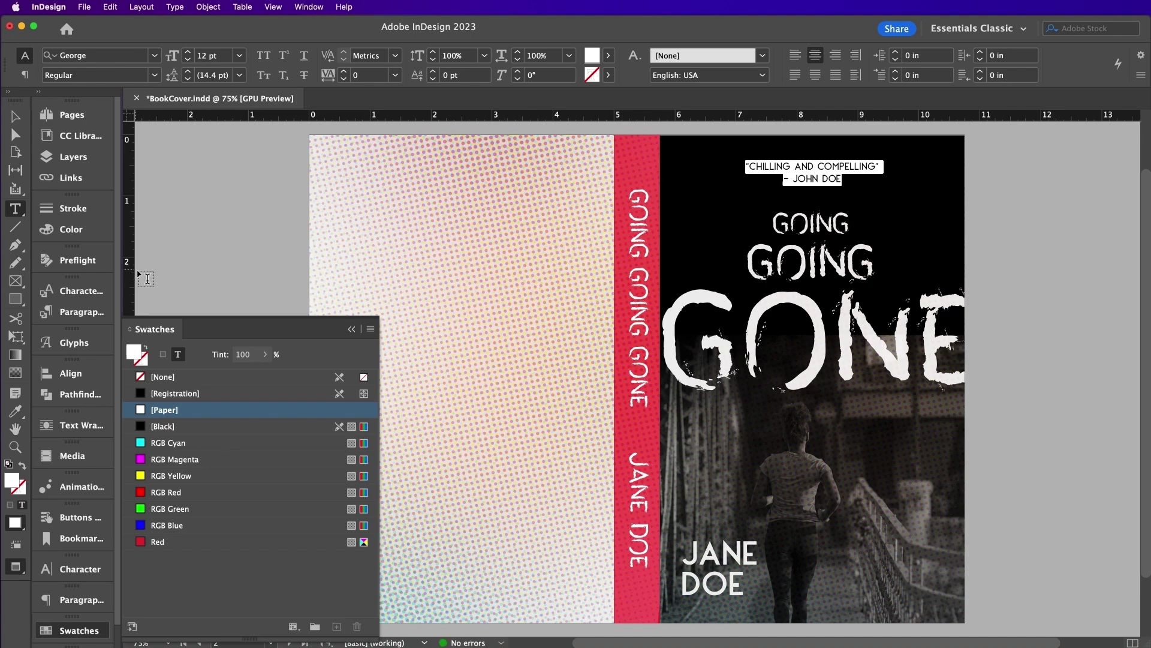
{"action": "key", "text": "Escape"}
{"action": "key", "text": "w"}
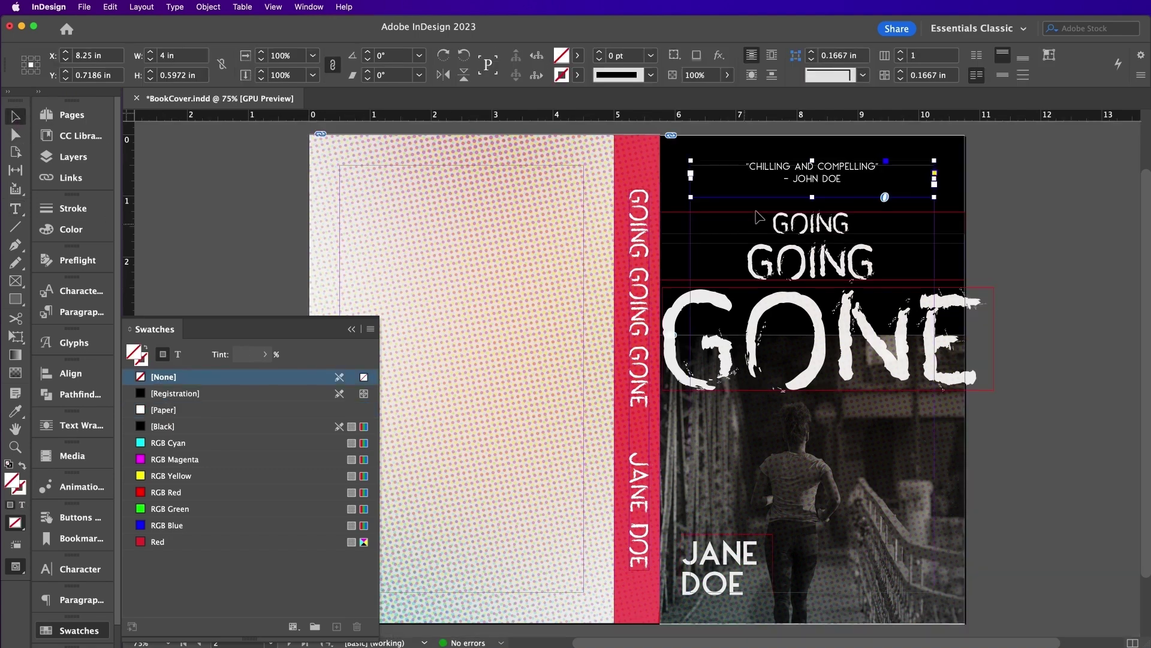
{"action": "key", "text": "Down"}
{"action": "key", "text": "Down"}
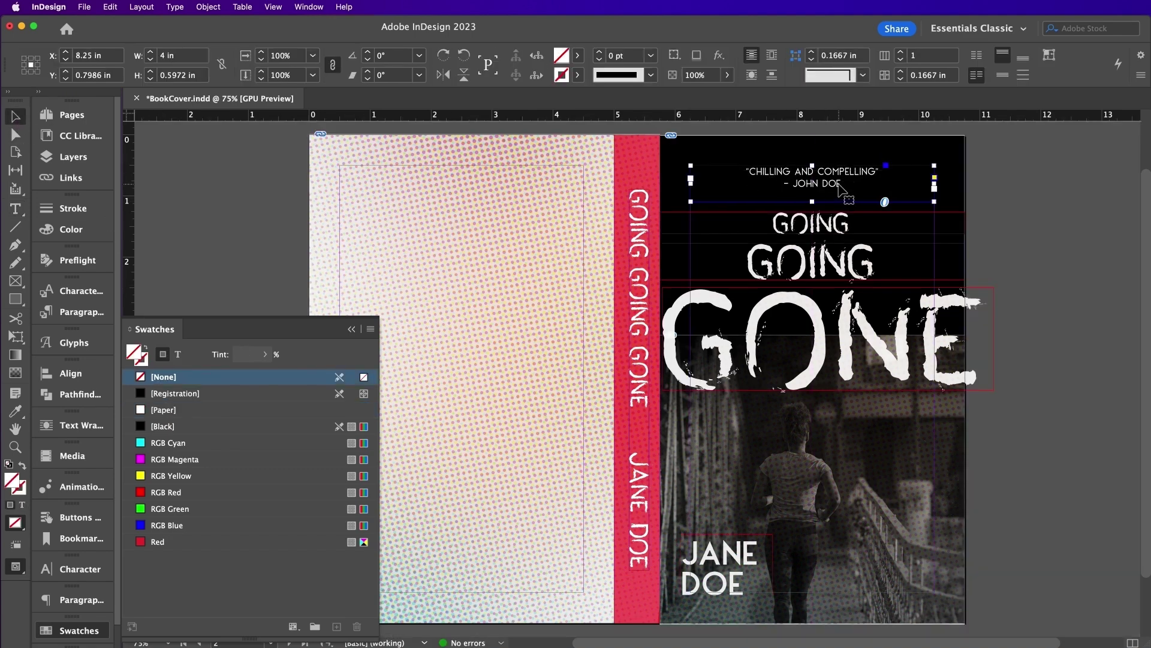
Make the reviewer credit line smaller than the quote line.
{"action": "double_click", "coordinate": [842, 190]}
{"action": "triple_click", "coordinate": [843, 189]}
{"action": "key", "text": "super+shift+comma"}
{"action": "key", "text": "super+shift+comma"}
{"action": "key", "text": "Escape"}
{"action": "double_click", "coordinate": [846, 172]}
{"action": "triple_click", "coordinate": [845, 173]}
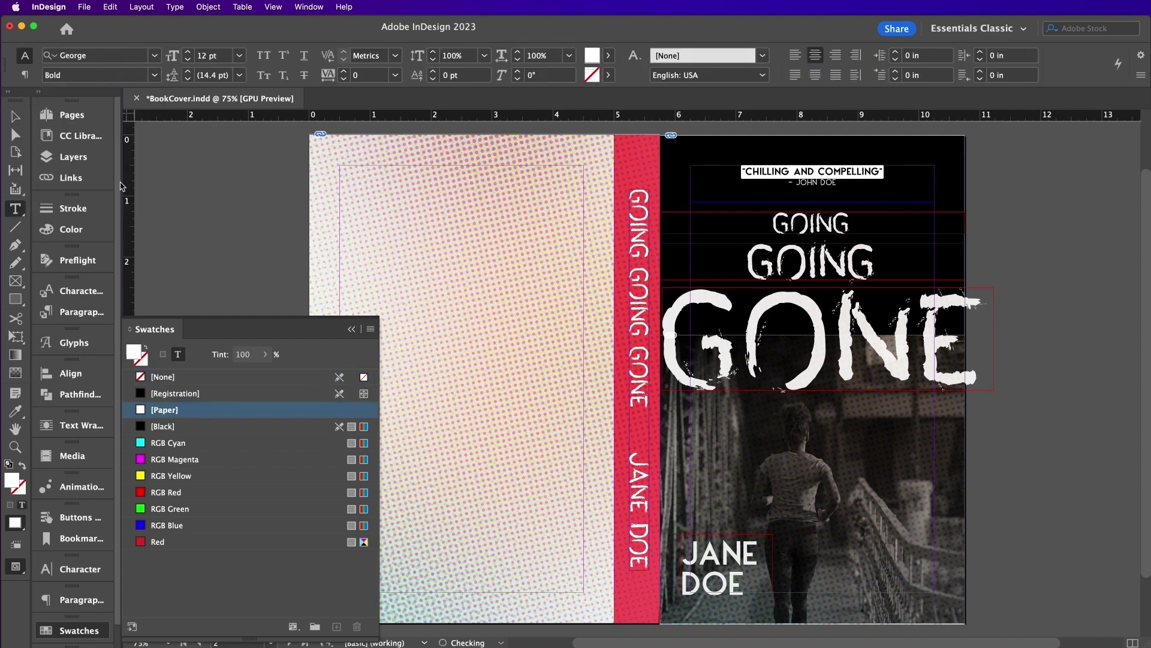
{"action": "key", "text": "Escape"}
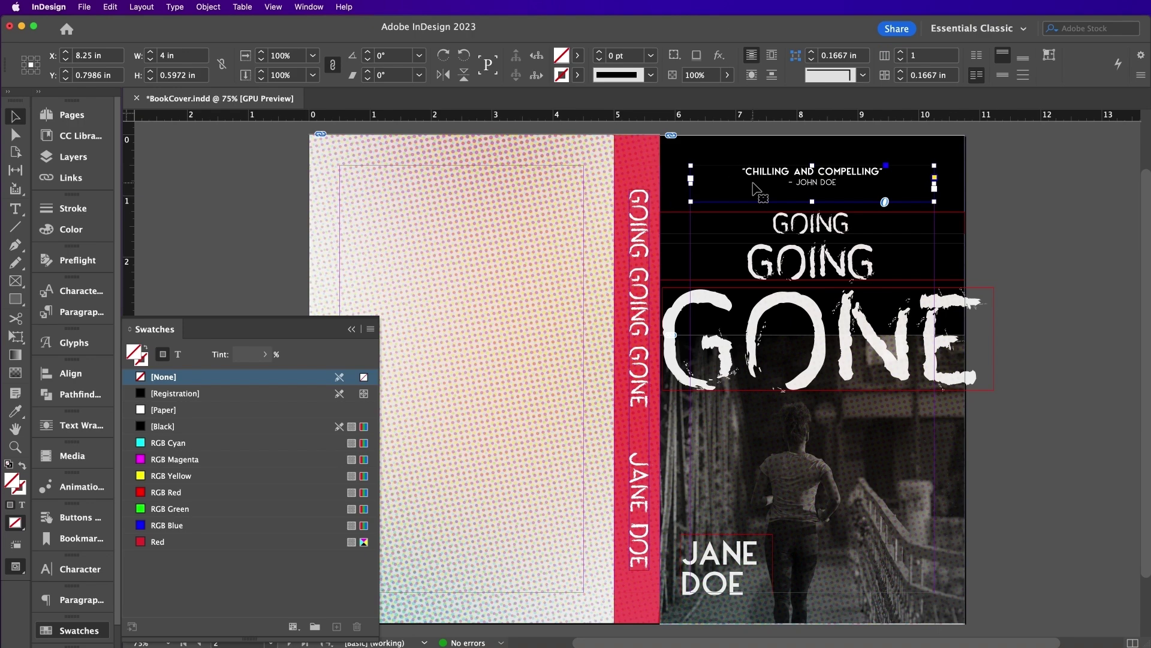
Move the quote to the back cover, make it black, and duplicate it below.
{"action": "scroll", "coordinate": [754, 191], "scroll_direction": "left", "scroll_amount": 5}
{"action": "left_click_drag", "start_coordinate": [943, 191], "coordinate": [606, 190]}
{"action": "double_click", "coordinate": [599, 183]}
{"action": "key", "text": "ctrl+a"}
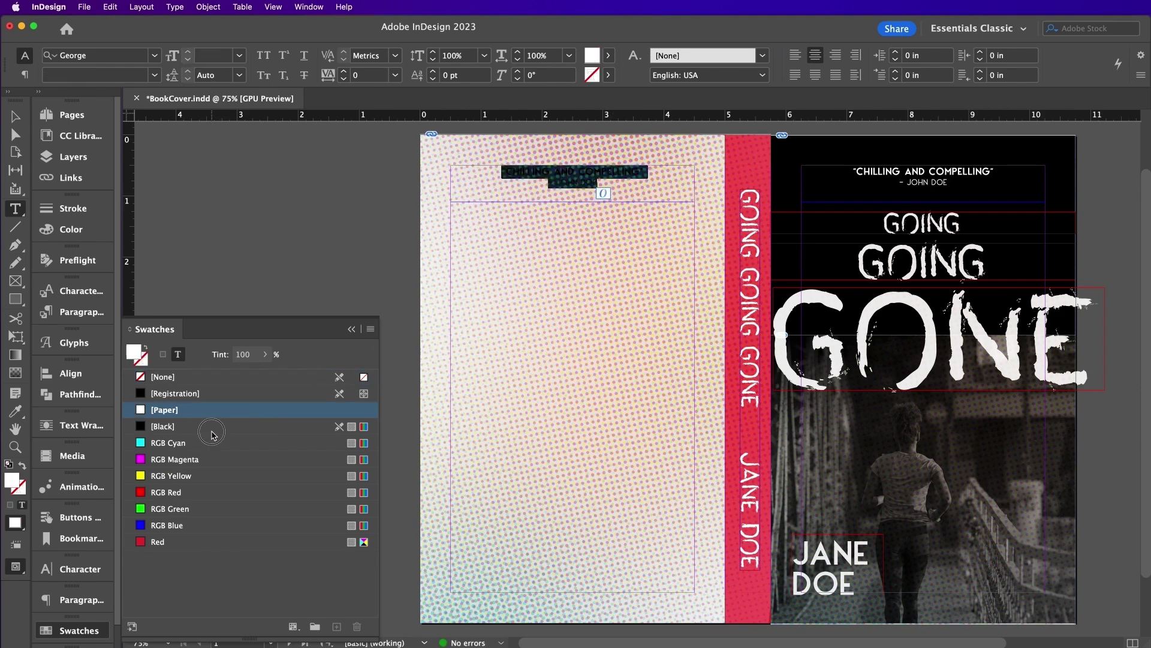
{"action": "left_click", "coordinate": [211, 427]}
{"action": "key", "text": "Escape"}
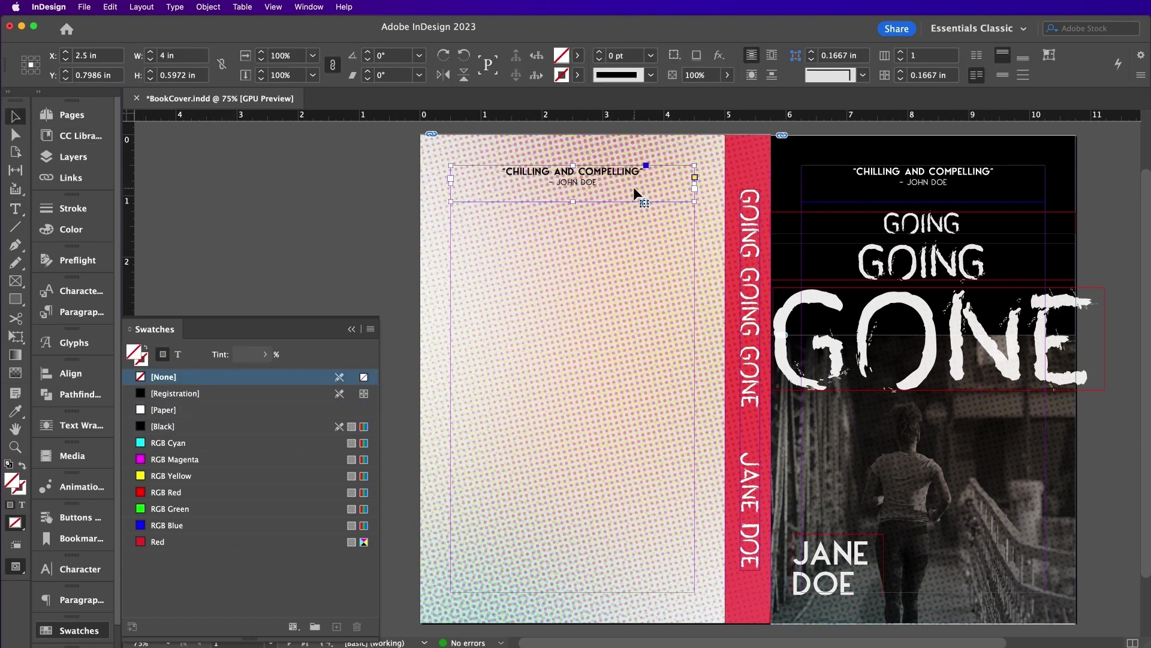
{"action": "left_click_drag", "start_coordinate": [633, 186], "coordinate": [603, 248]}
{"action": "left_click", "coordinate": [636, 335]}
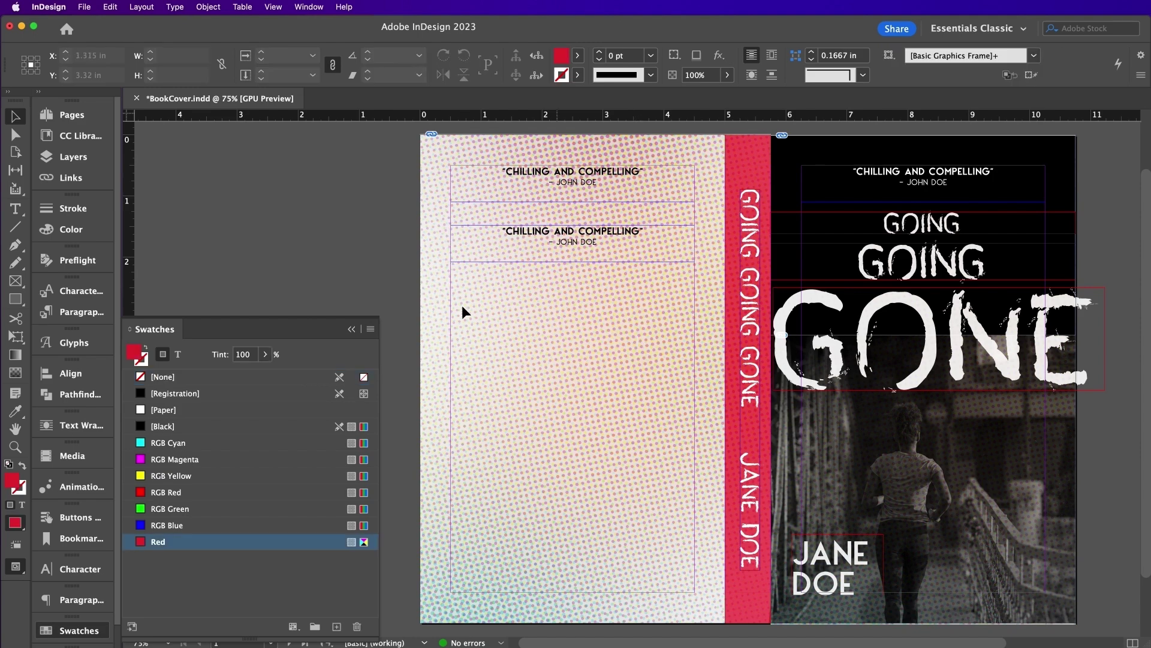
Reduce the Retro Dots pattern to 70% opacity, then relock its layer and unlock Type in Front.
{"action": "left_click", "coordinate": [88, 157]}
{"action": "left_click", "coordinate": [146, 161]}
{"action": "left_click", "coordinate": [563, 352]}
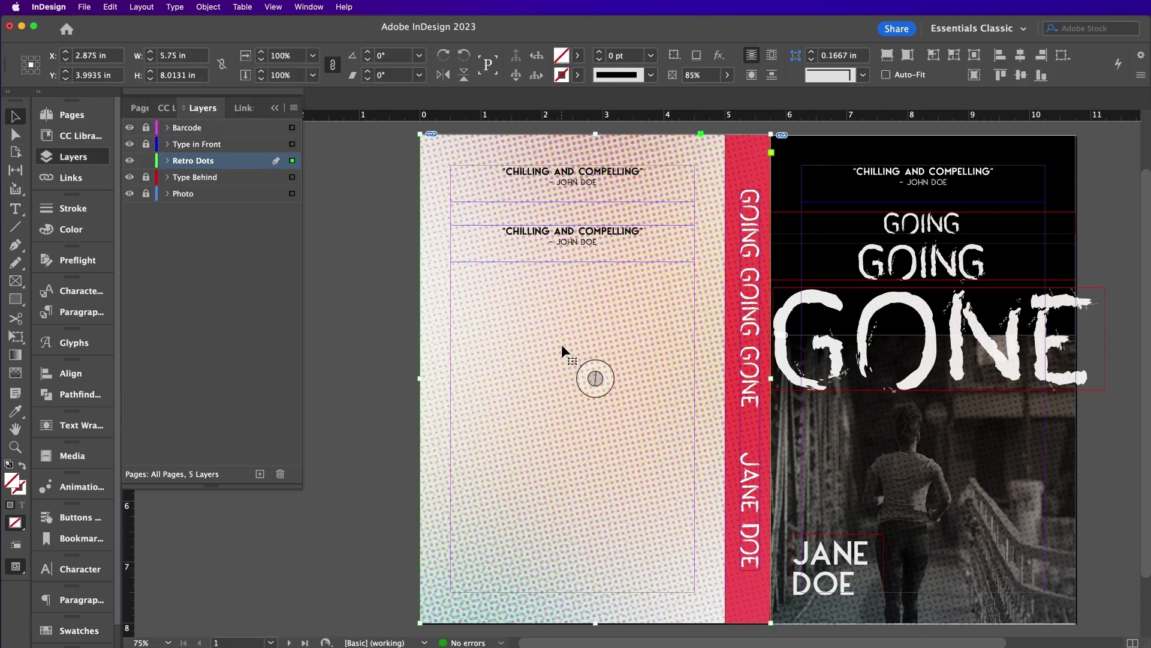
{"action": "double_click", "coordinate": [696, 74]}
{"action": "type", "text": "70"}
{"action": "key", "text": "Return"}
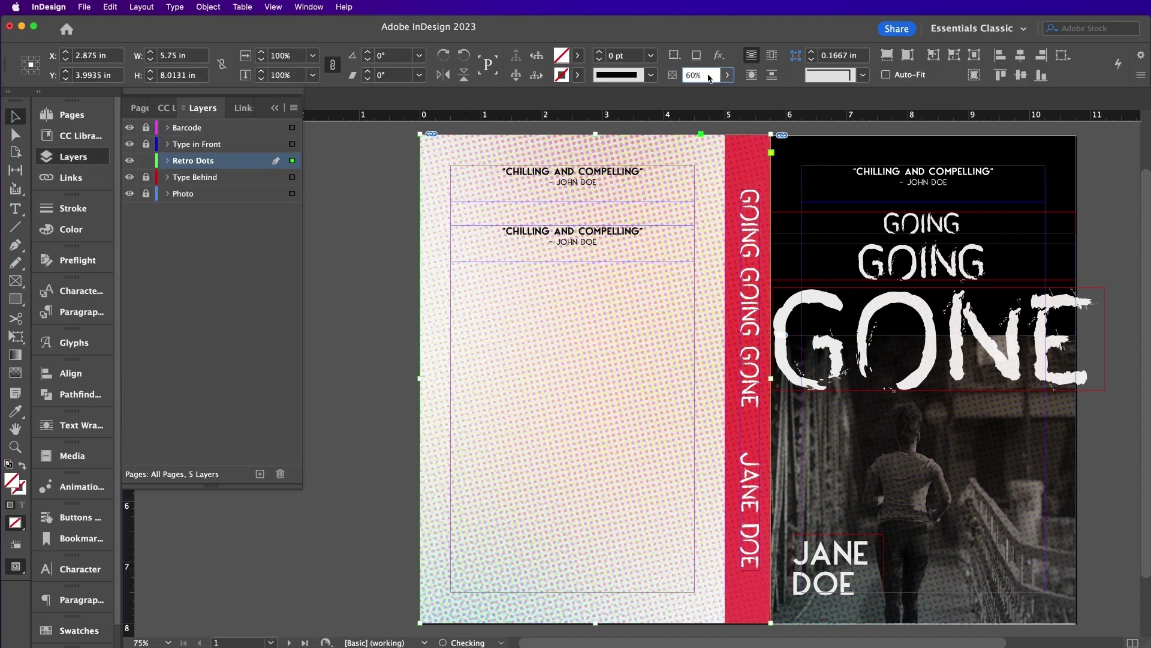
{"action": "left_click", "coordinate": [146, 161]}
{"action": "left_click", "coordinate": [146, 143]}
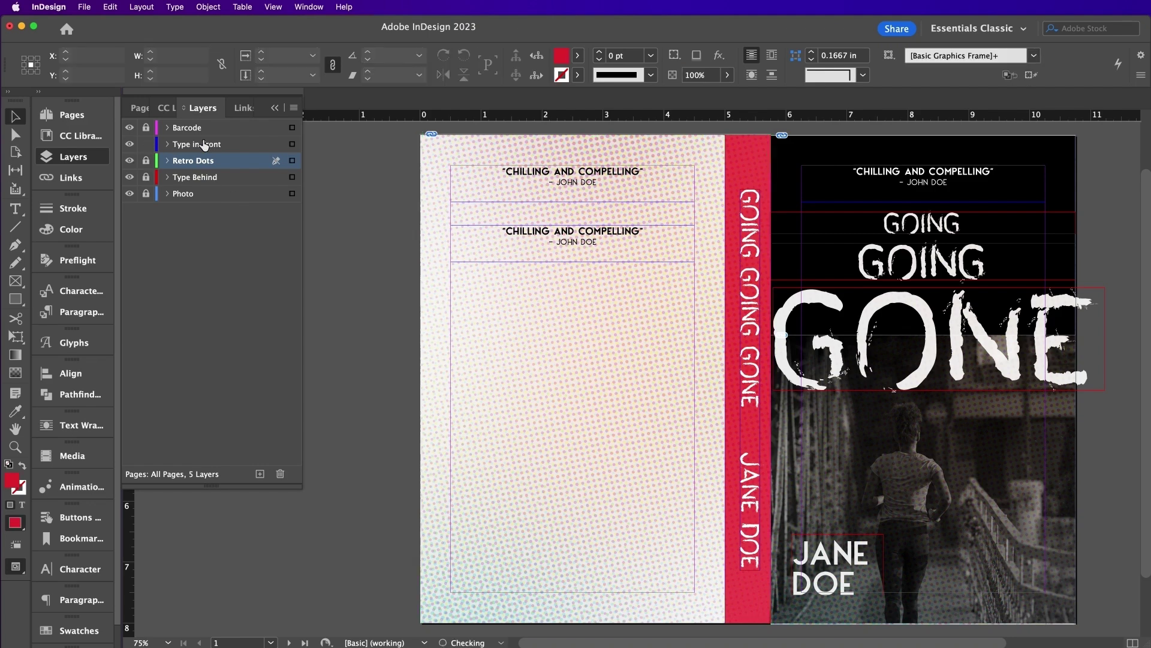
On the Type in Front layer, draw a blurb frame below the quotes and fill it with placeholder text.
{"action": "left_click", "coordinate": [211, 146]}
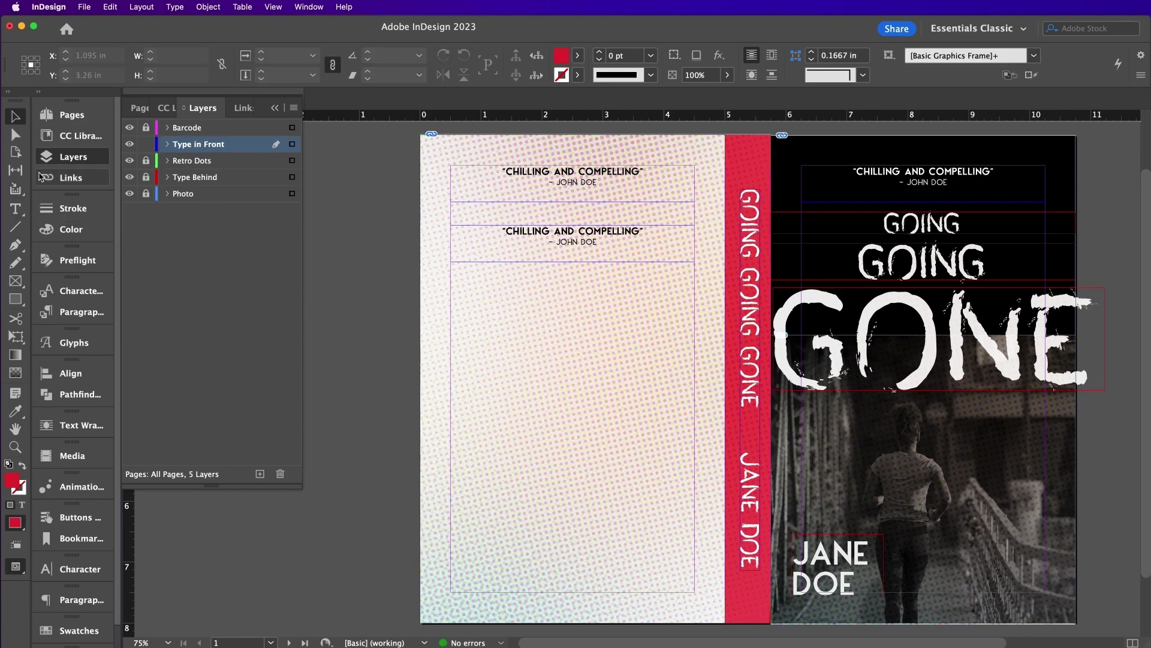
{"action": "left_click", "coordinate": [15, 209]}
{"action": "left_click_drag", "start_coordinate": [451, 275], "coordinate": [695, 475]}
{"action": "left_click", "coordinate": [174, 6]}
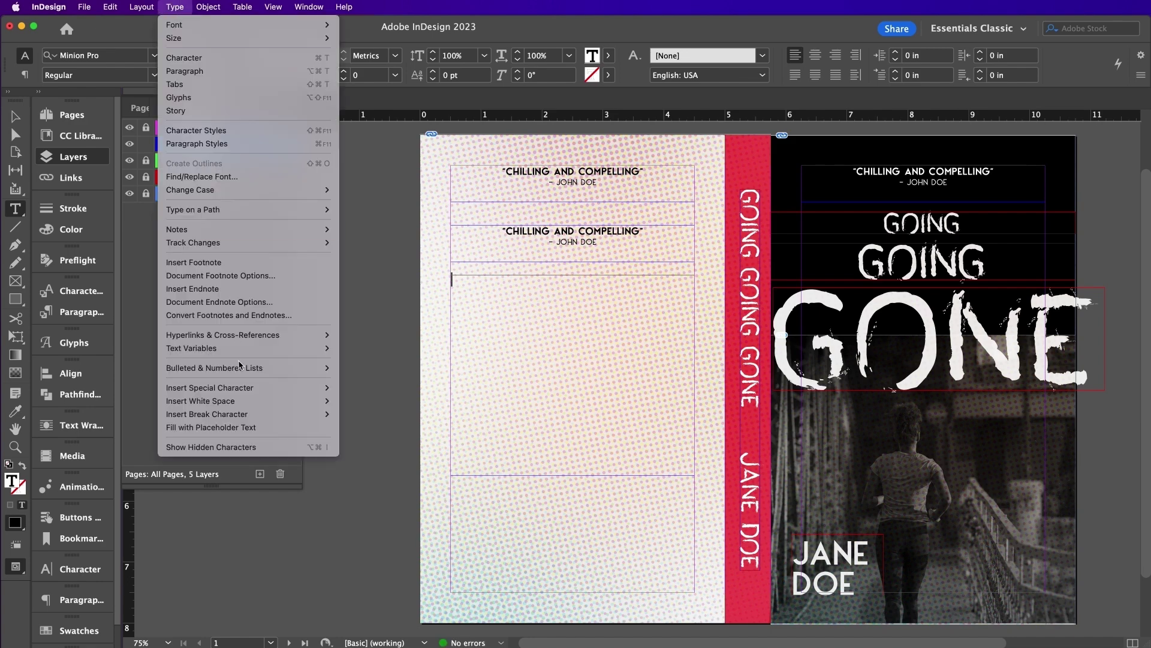
{"action": "left_click", "coordinate": [211, 427]}
Set the blurb in George 10 pt and split it into two paragraphs.
{"action": "key", "text": "super+a"}
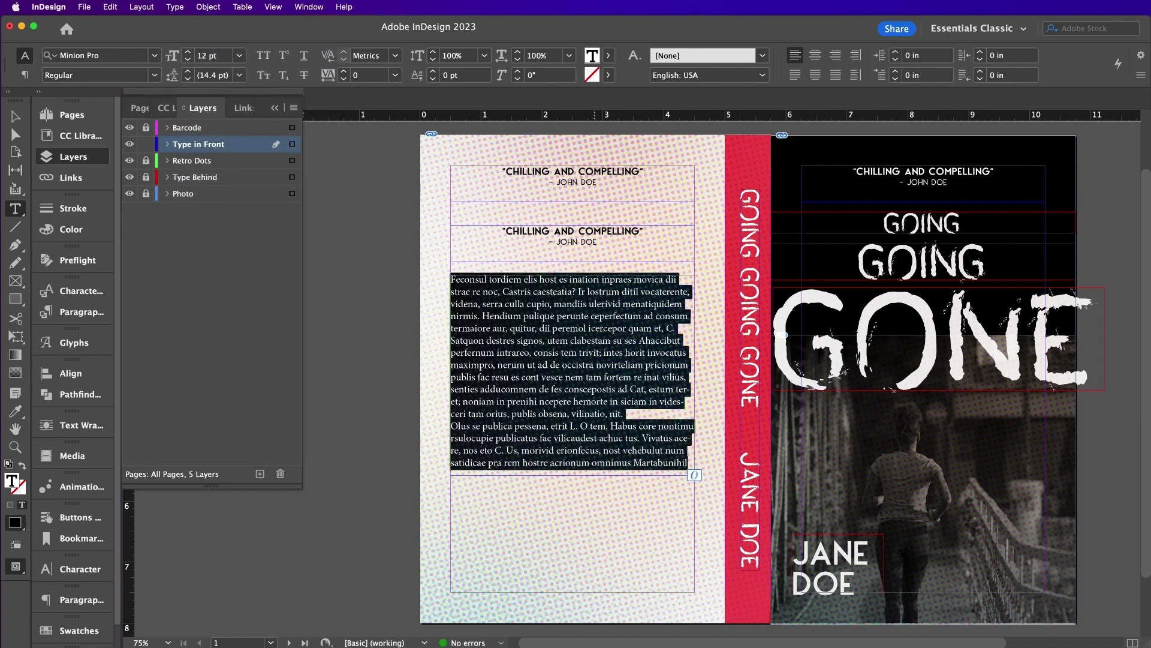
{"action": "left_click", "coordinate": [96, 56]}
{"action": "type", "text": "George"}
{"action": "key", "text": "Return"}
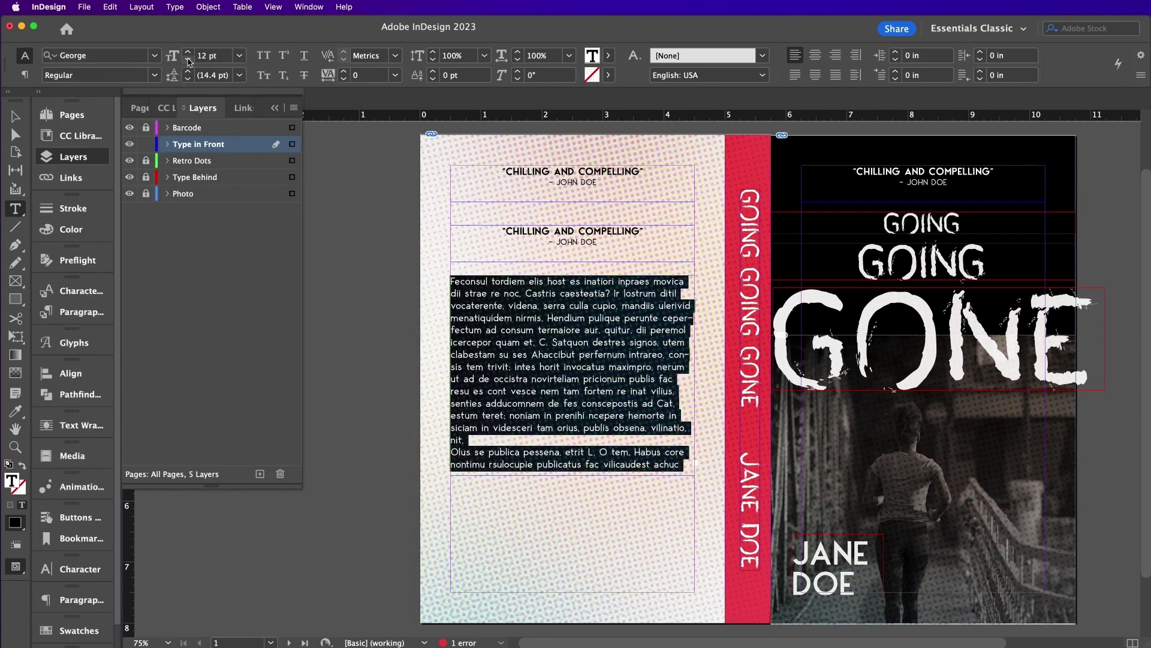
{"action": "double_click", "coordinate": [187, 61]}
{"action": "left_click", "coordinate": [668, 384]}
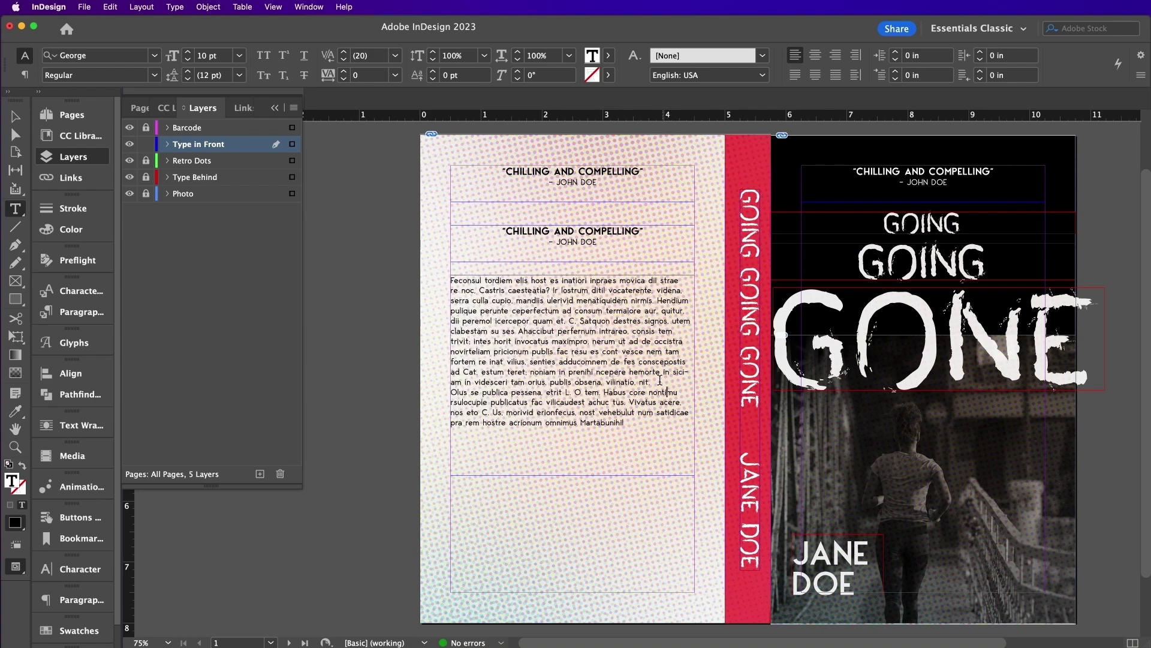
{"action": "key", "text": "Return"}
{"action": "key", "text": "Escape"}
Fit the blurb frame to its text, lock Type in Front, and make Barcode the active layer.
{"action": "double_click", "coordinate": [573, 475]}
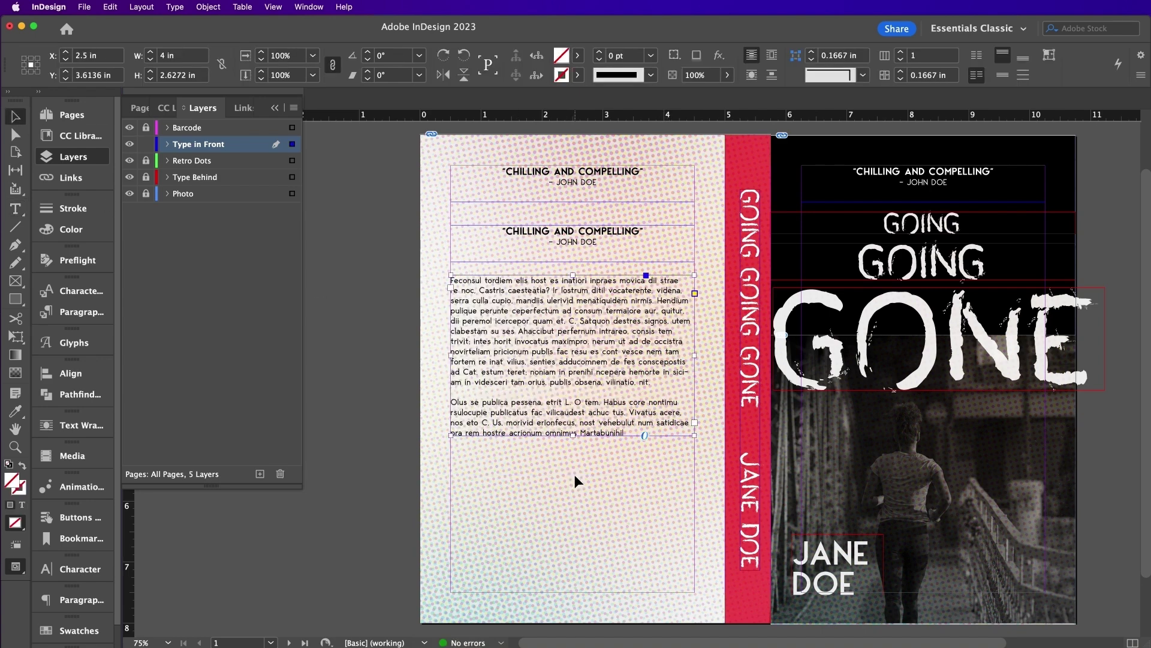
{"action": "left_click", "coordinate": [146, 144]}
{"action": "left_click", "coordinate": [145, 127]}
{"action": "left_click", "coordinate": [187, 127]}
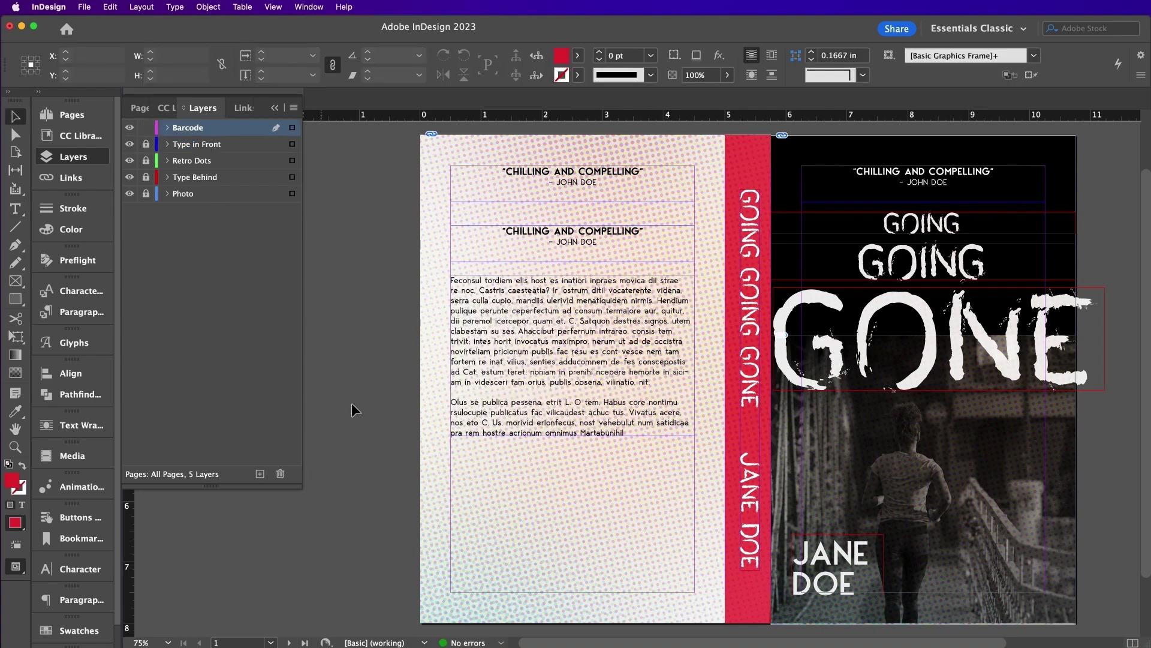
Draw a [Paper]-filled white rectangle at the back cover's bottom-left for the barcode.
{"action": "left_click", "coordinate": [16, 298]}
{"action": "left_click_drag", "start_coordinate": [451, 512], "coordinate": [583, 588]}
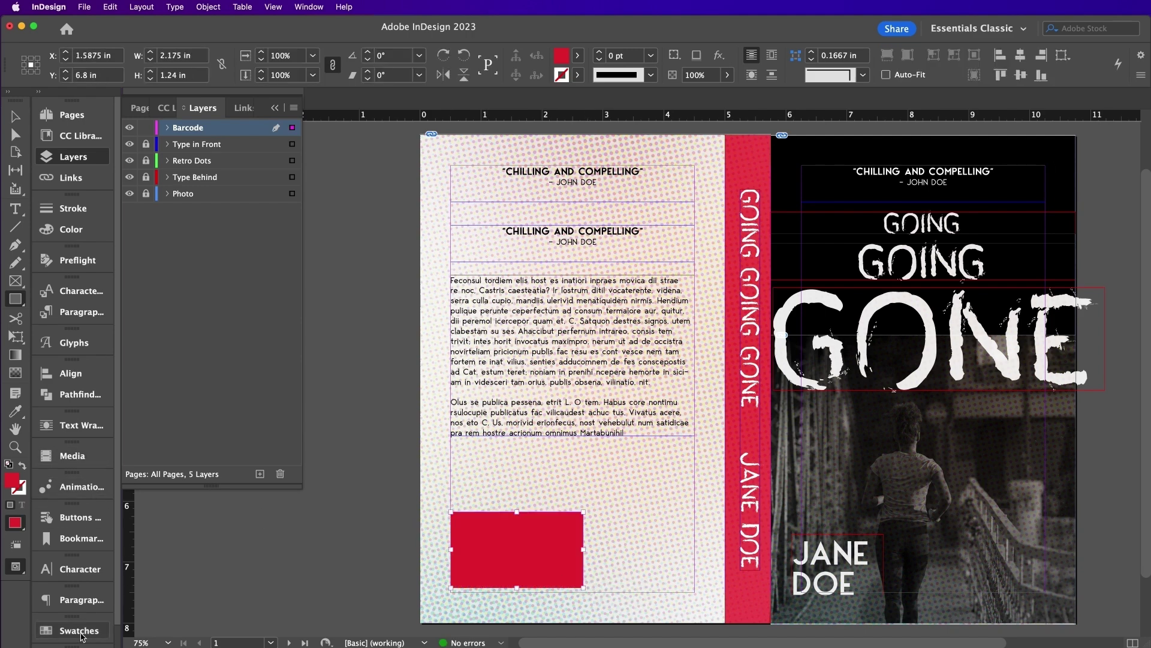
{"action": "left_click", "coordinate": [72, 630]}
{"action": "left_click", "coordinate": [190, 412]}
{"action": "left_click", "coordinate": [16, 116]}
{"action": "left_click", "coordinate": [648, 566]}
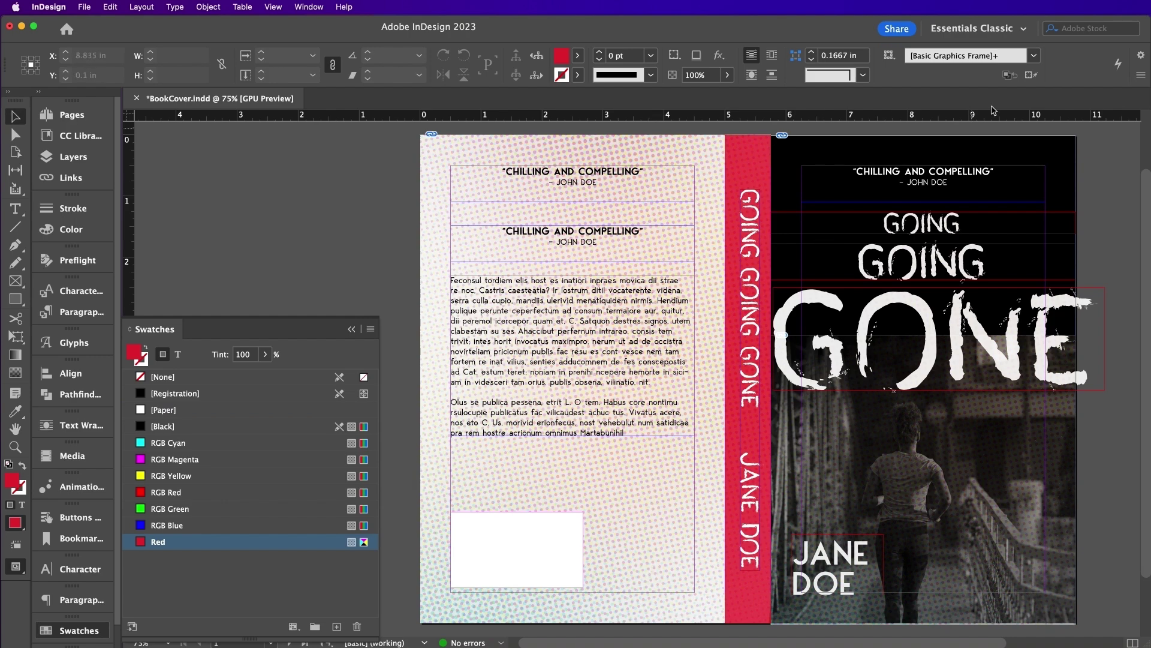
Switch to Preview mode to see the finished cover spread without guides or frame edges.
{"action": "key", "text": "w"}
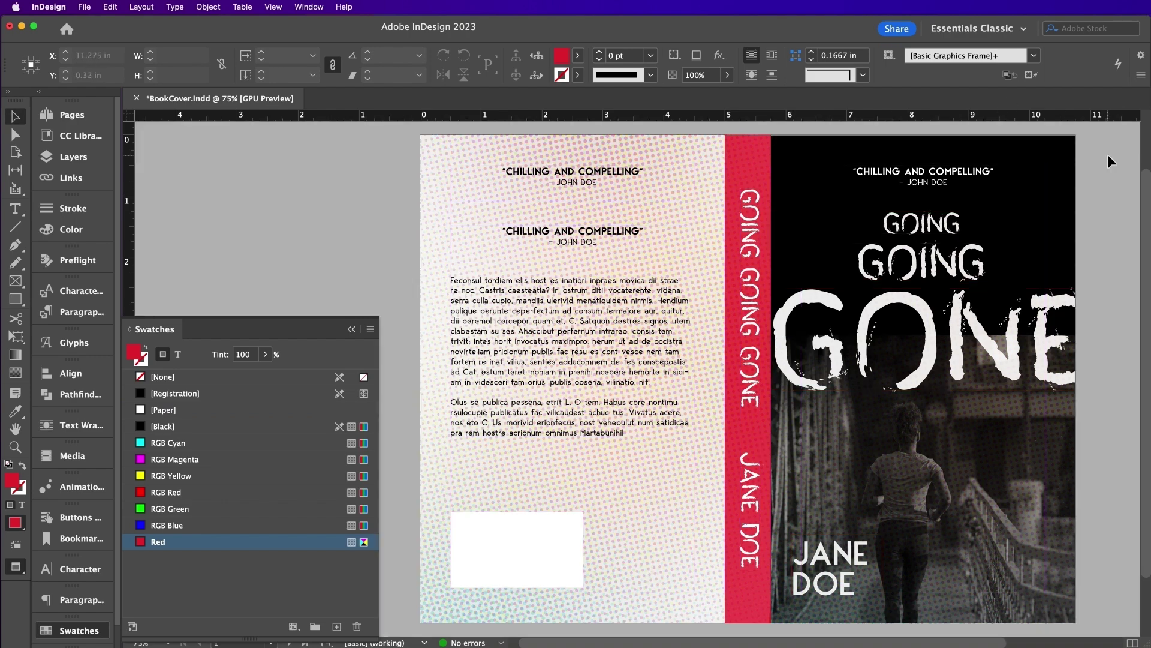